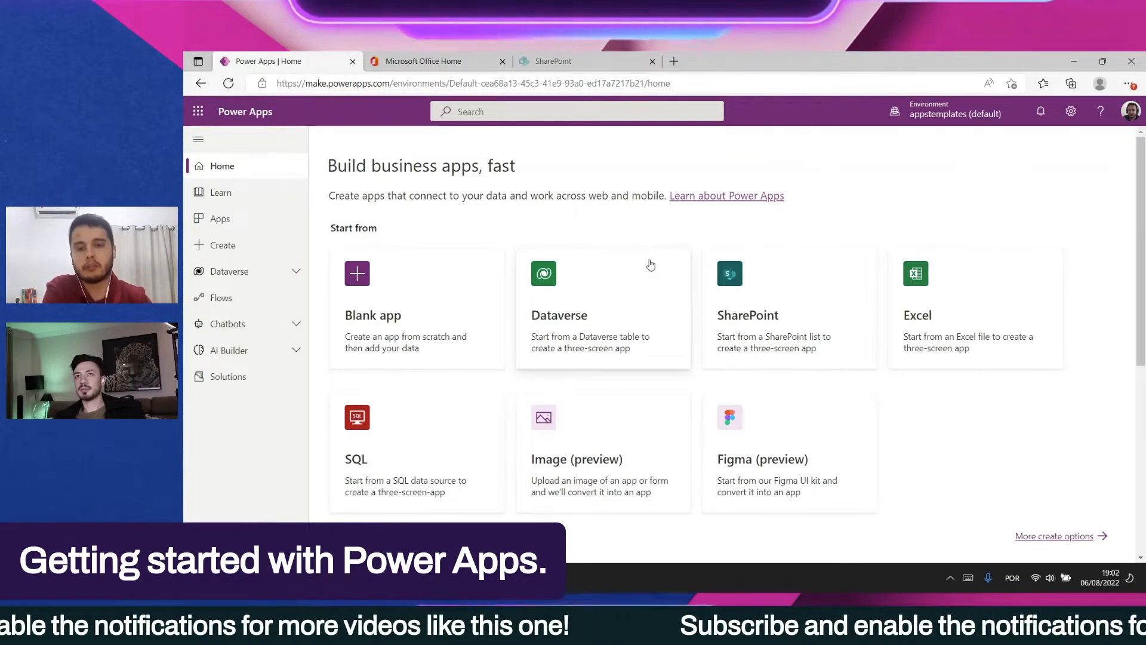
# Step: Switch to SharePoint and set up a new team site named Live Videos, keeping the private access and English language settings
pyautogui.click(608, 57)
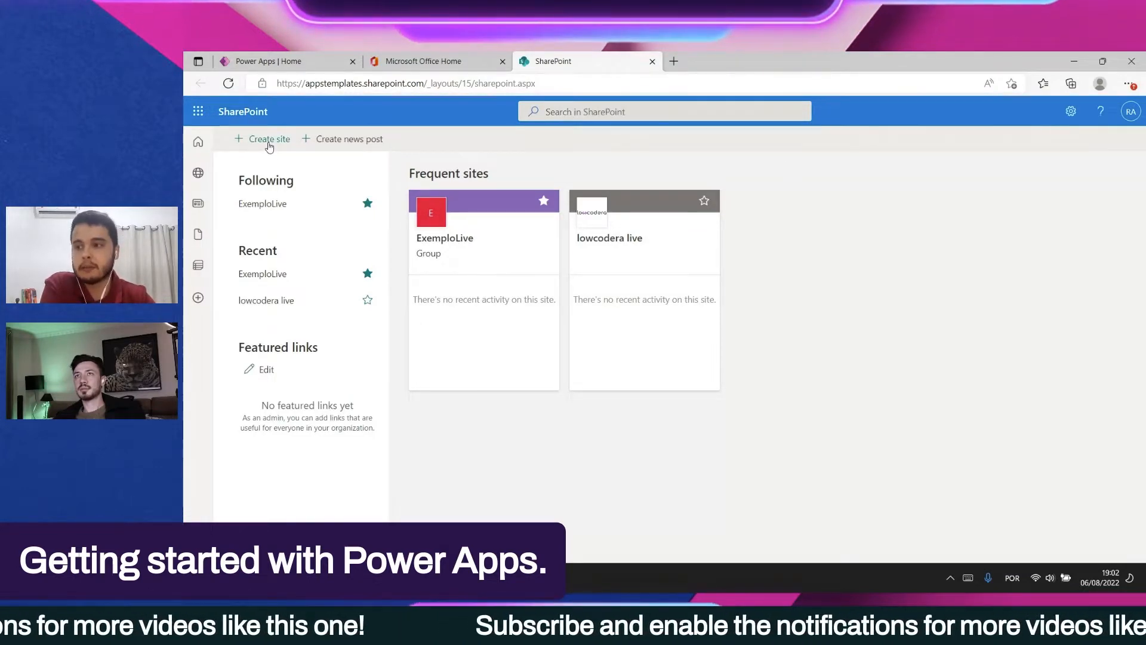
pyautogui.click(269, 143)
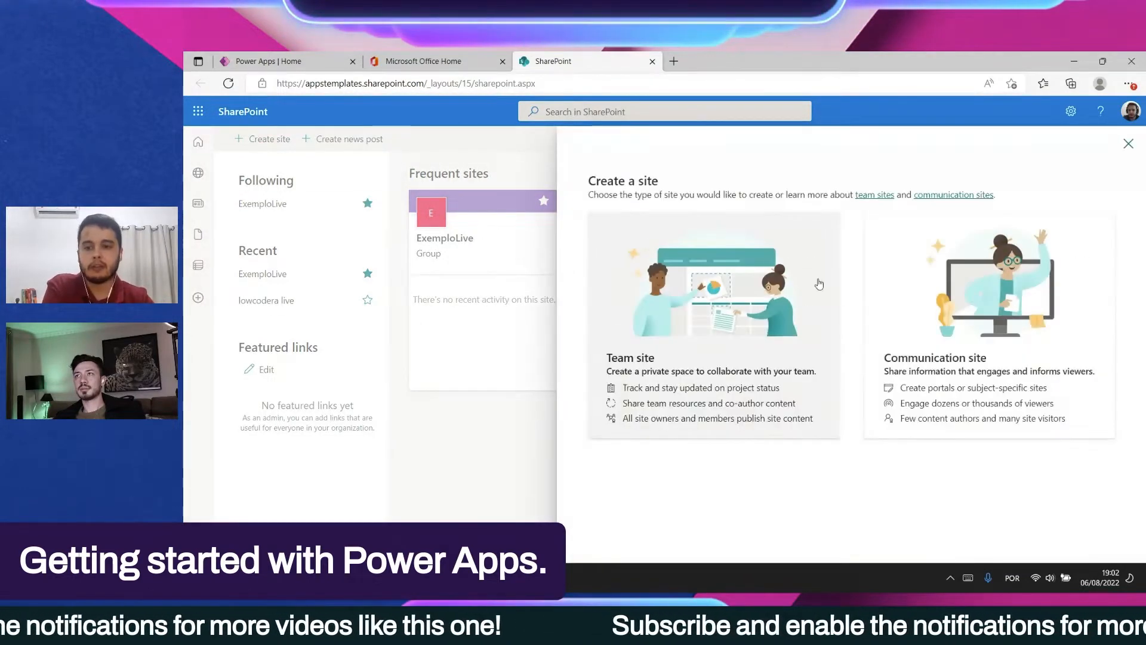
pyautogui.click(641, 333)
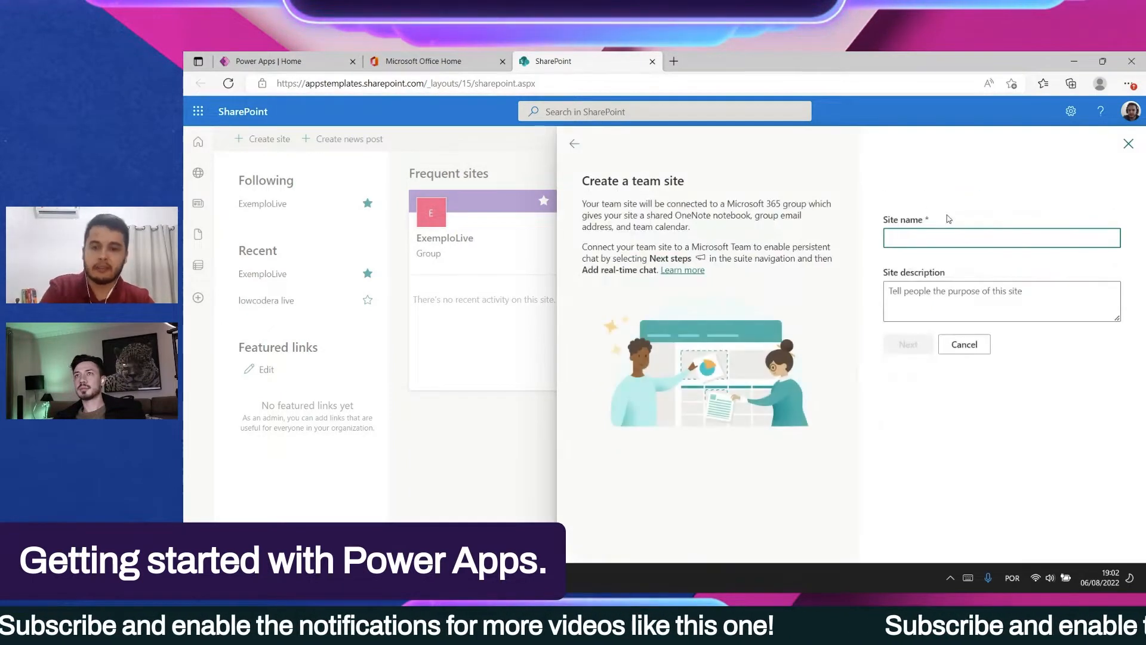
pyautogui.write('L')
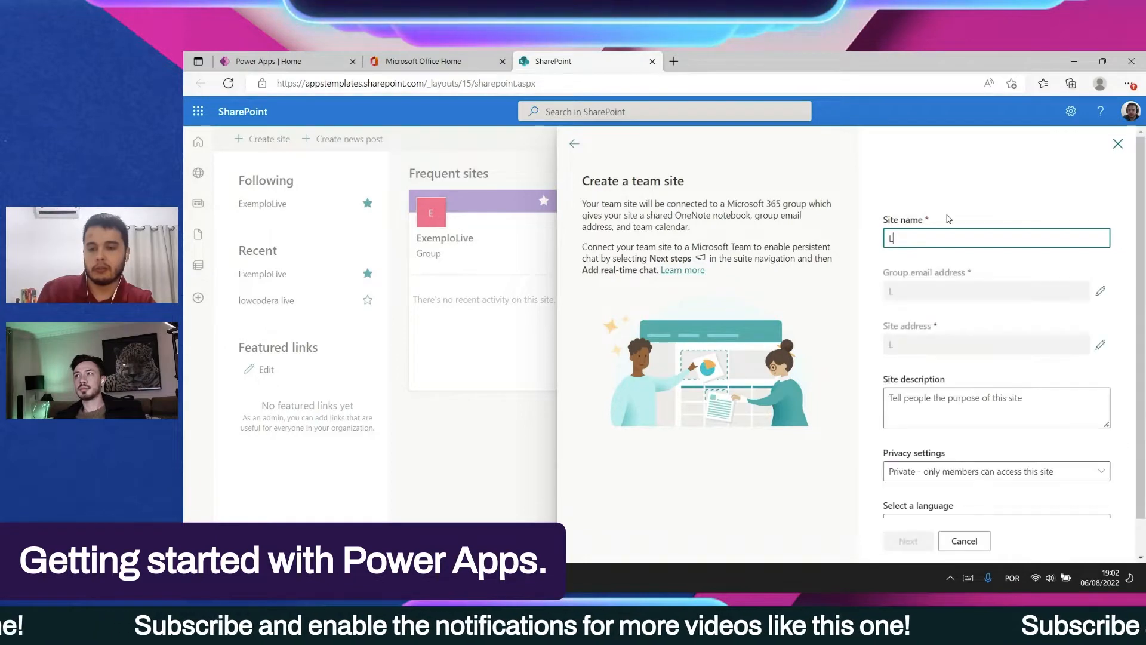
pyautogui.write('em')
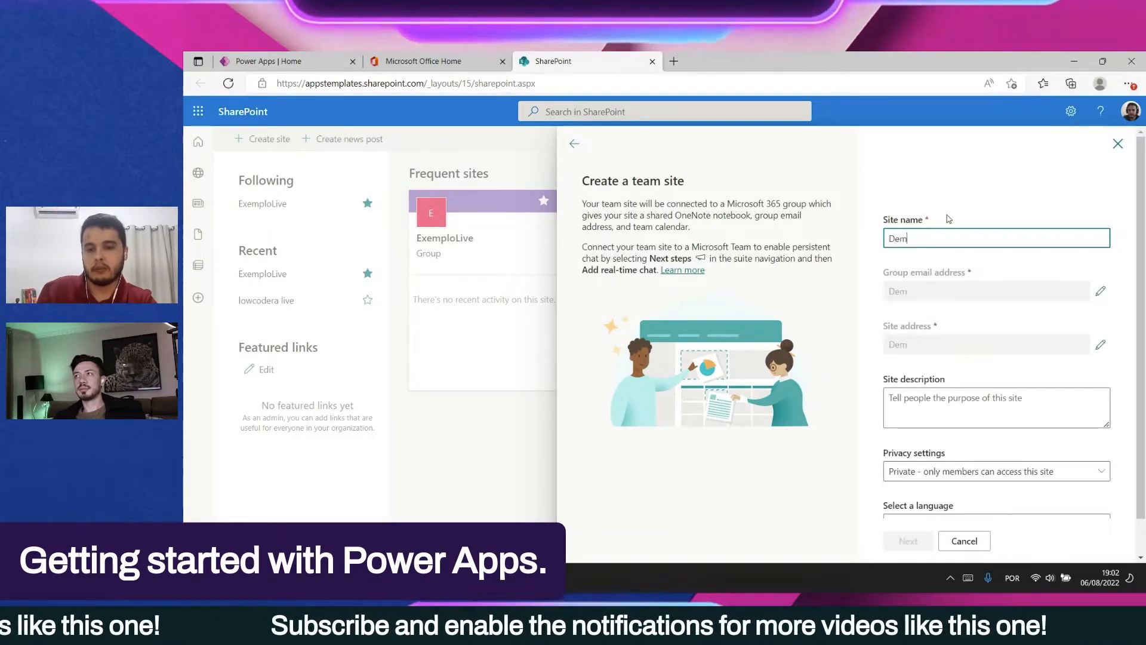
pyautogui.write('o Live Videos')
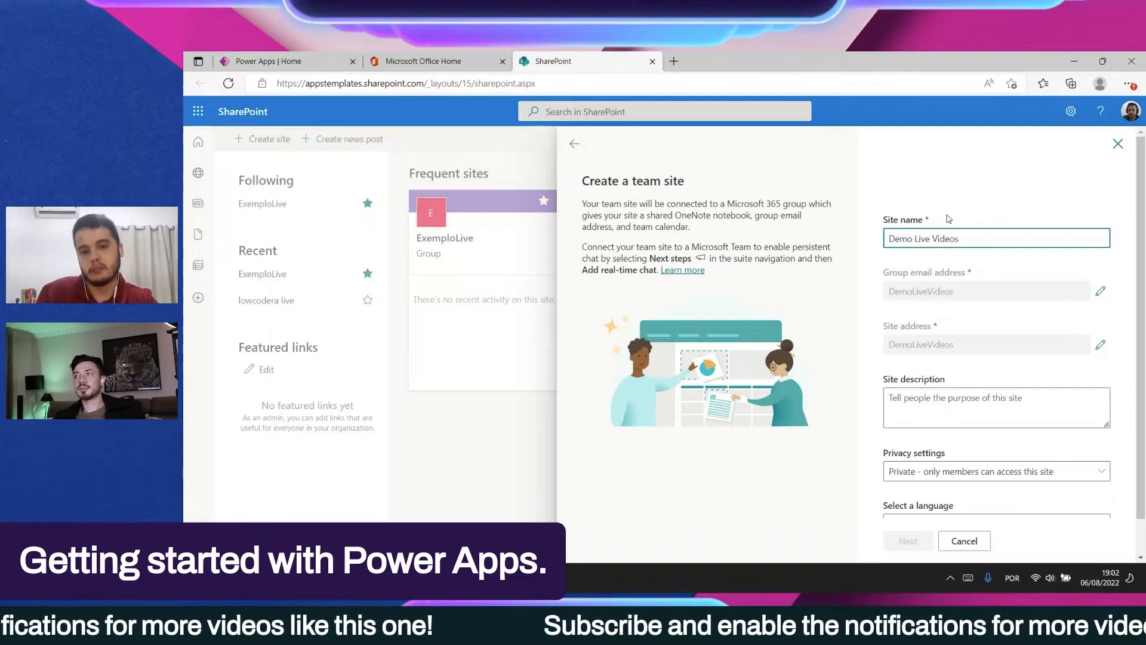
pyautogui.doubleClick(913, 243)
pyautogui.press('BackSpace')
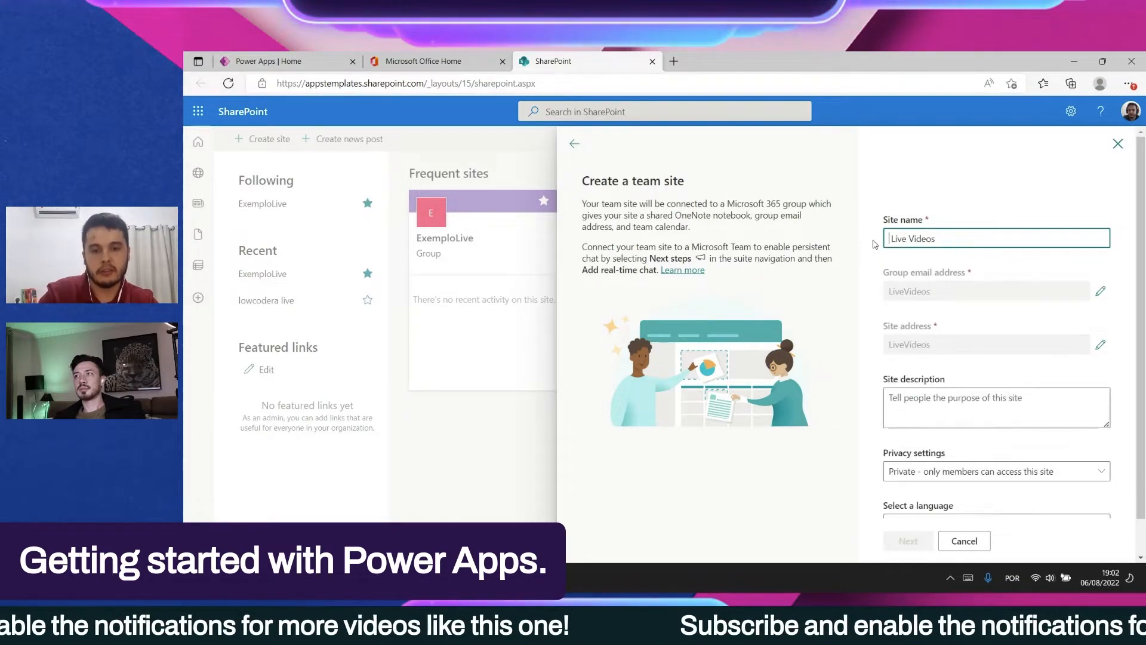
pyautogui.scroll(-2, 994, 352)
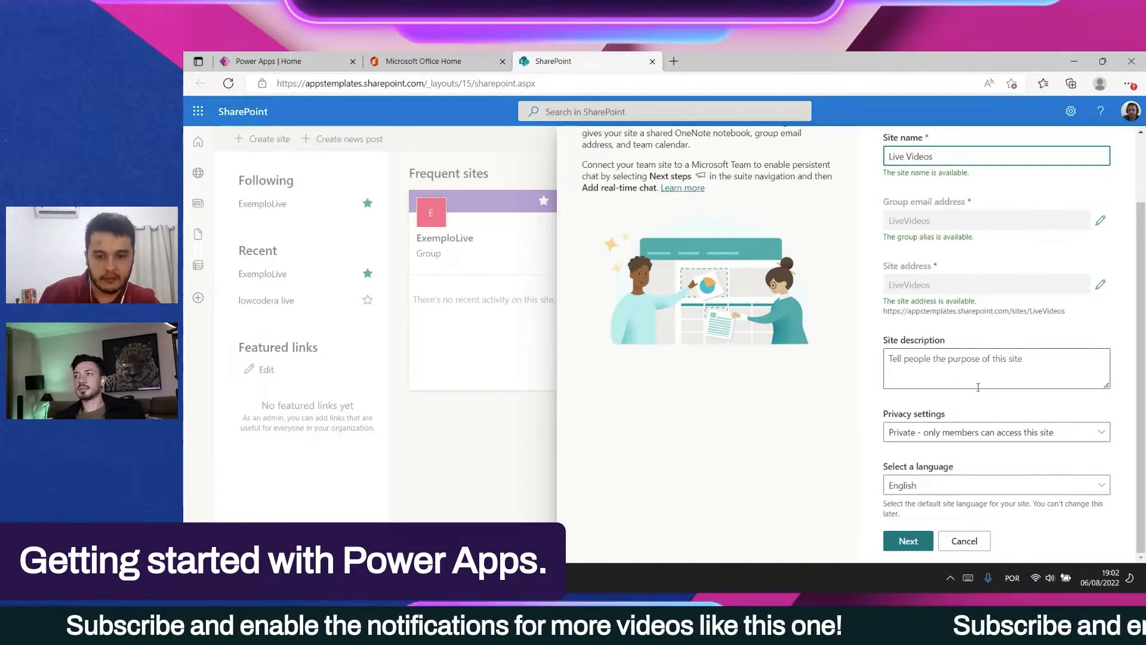
pyautogui.scroll(2, 954, 447)
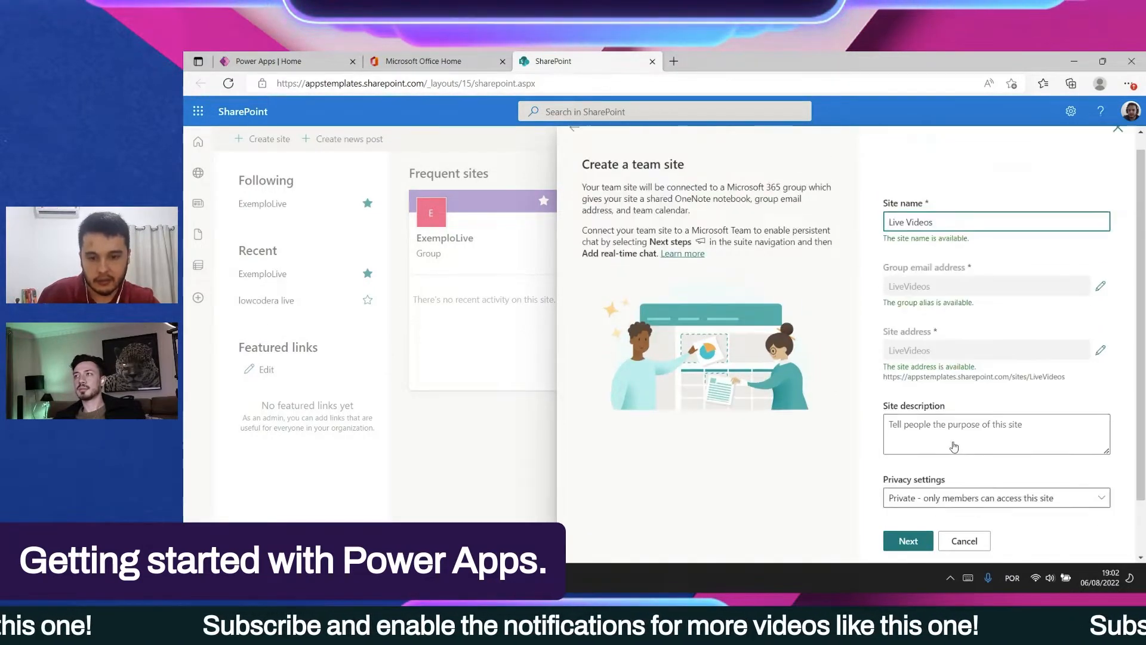
pyautogui.scroll(-2, 934, 497)
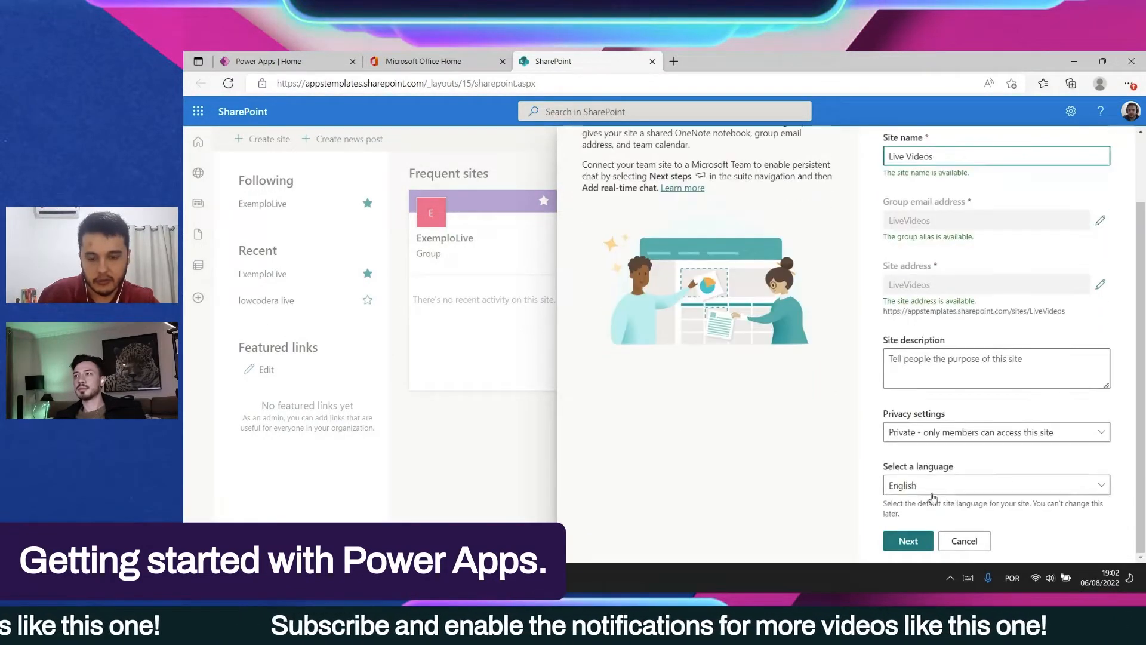
pyautogui.click(909, 541)
# Step: Add a colleague to the Live Videos site with the Owner role, finish creating the site, and dismiss the site design offer
pyautogui.write('leon')
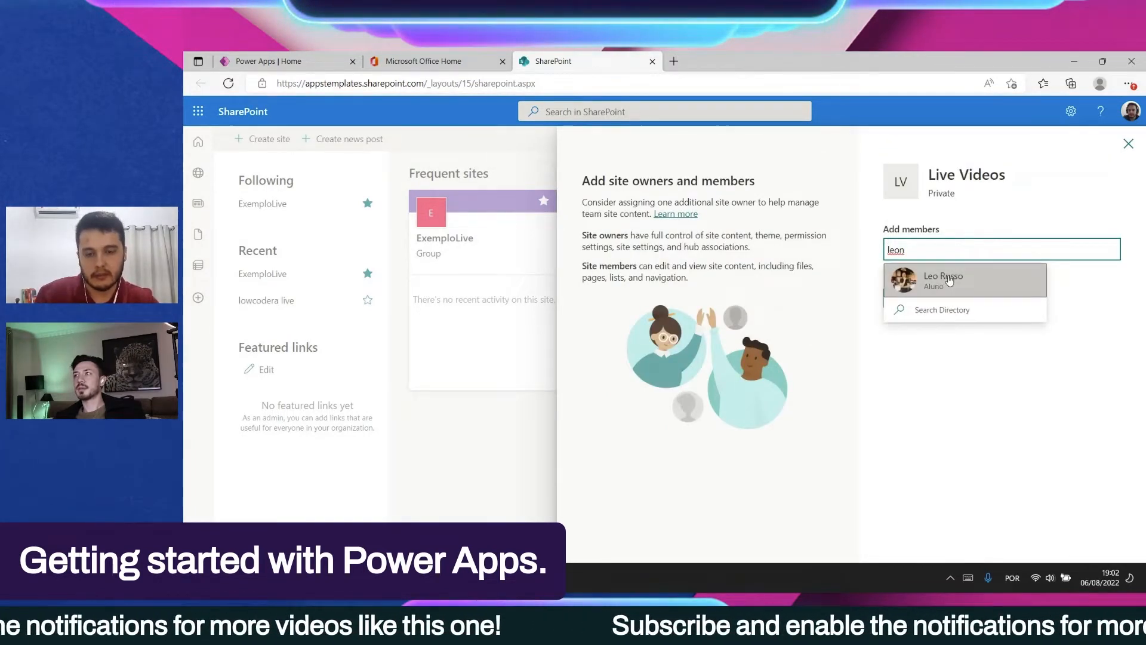
pyautogui.click(950, 281)
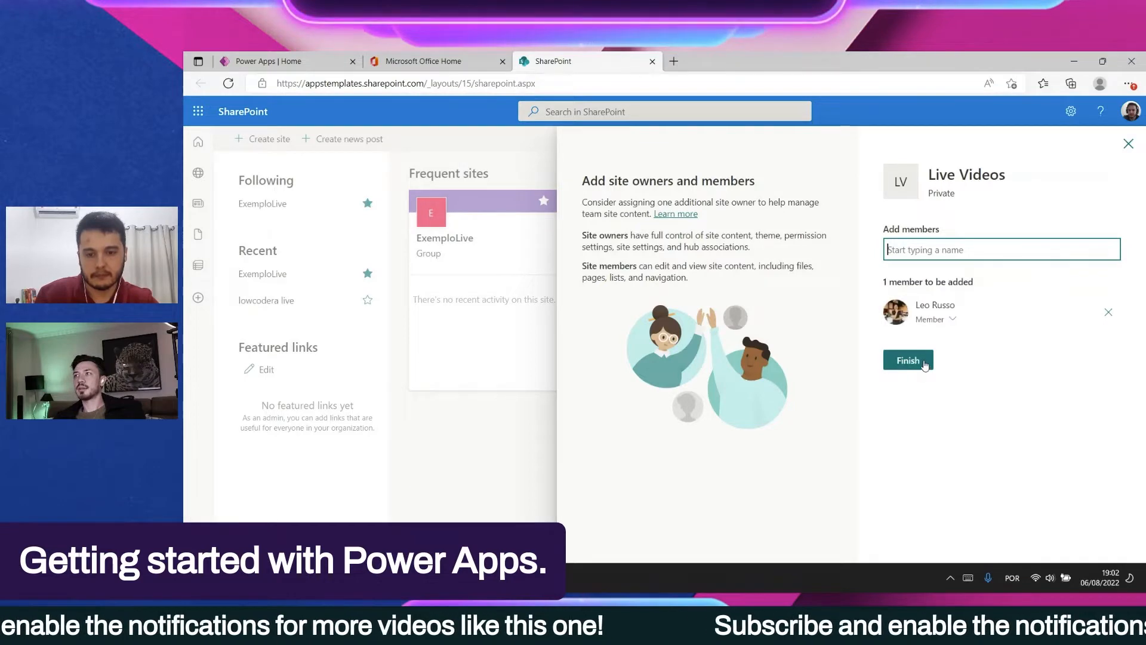
pyautogui.moveTo(942, 320); pyautogui.dragTo(941, 327)
pyautogui.click(942, 322)
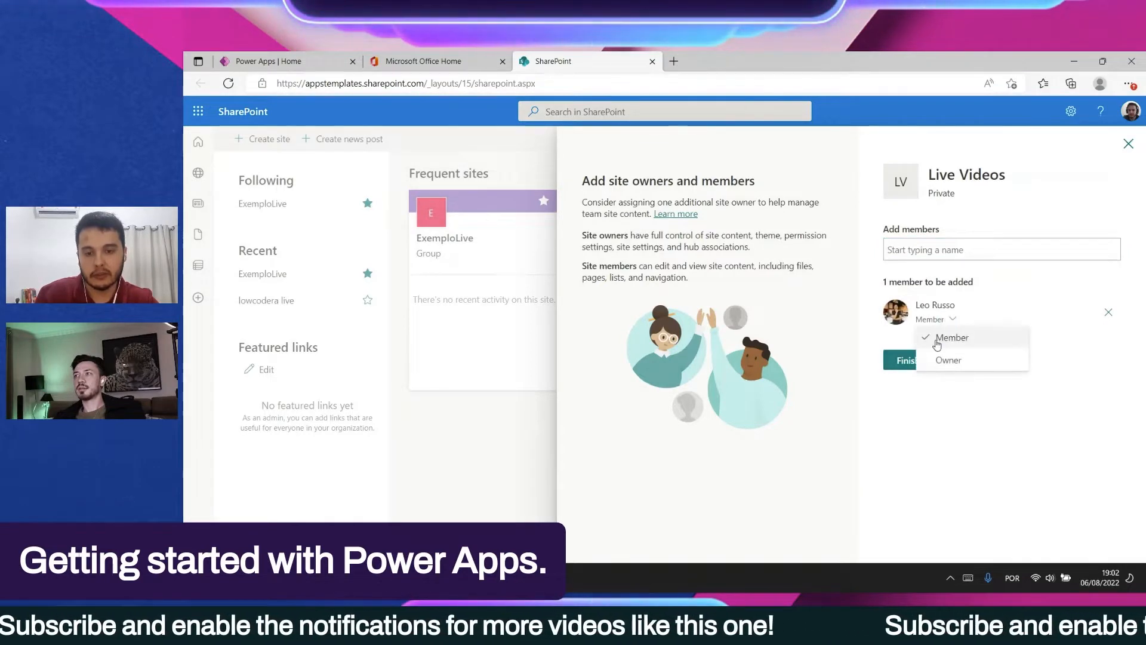
pyautogui.click(947, 361)
pyautogui.click(908, 367)
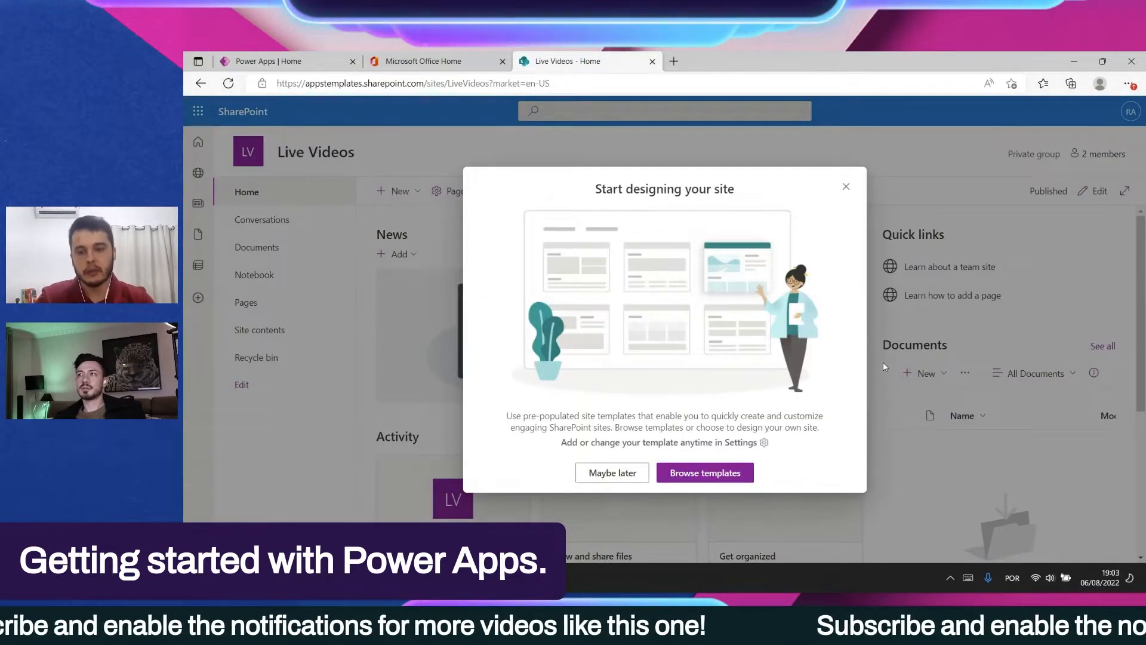
pyautogui.click(846, 189)
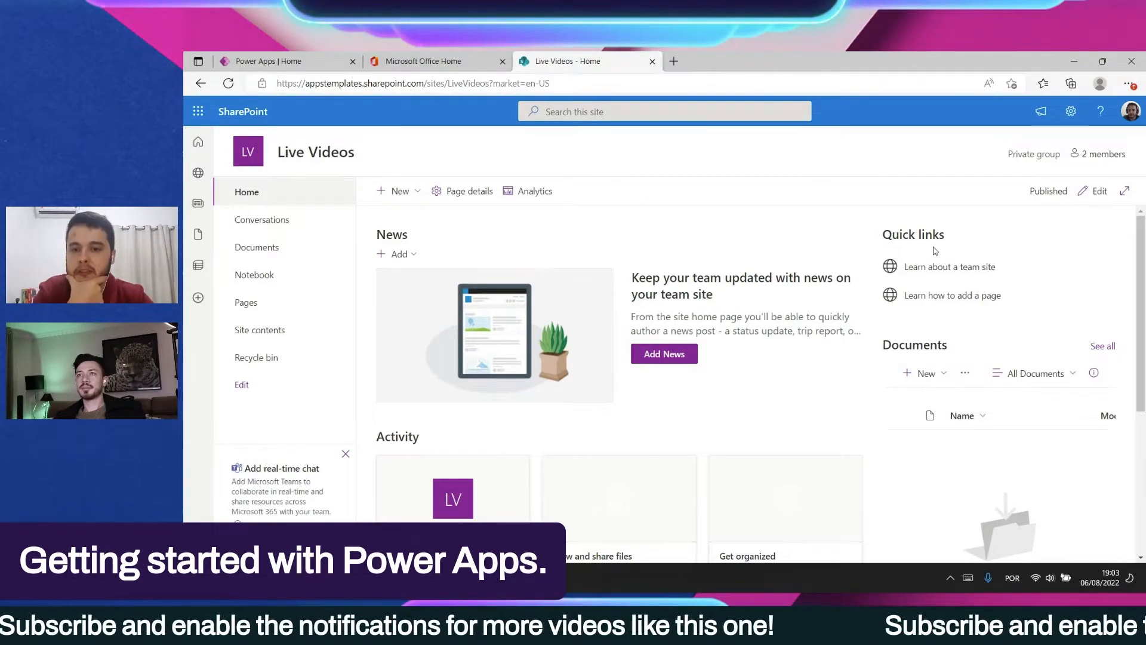
# Step: Start a new list on the Live Videos site and look through the available list templates
pyautogui.click(419, 199)
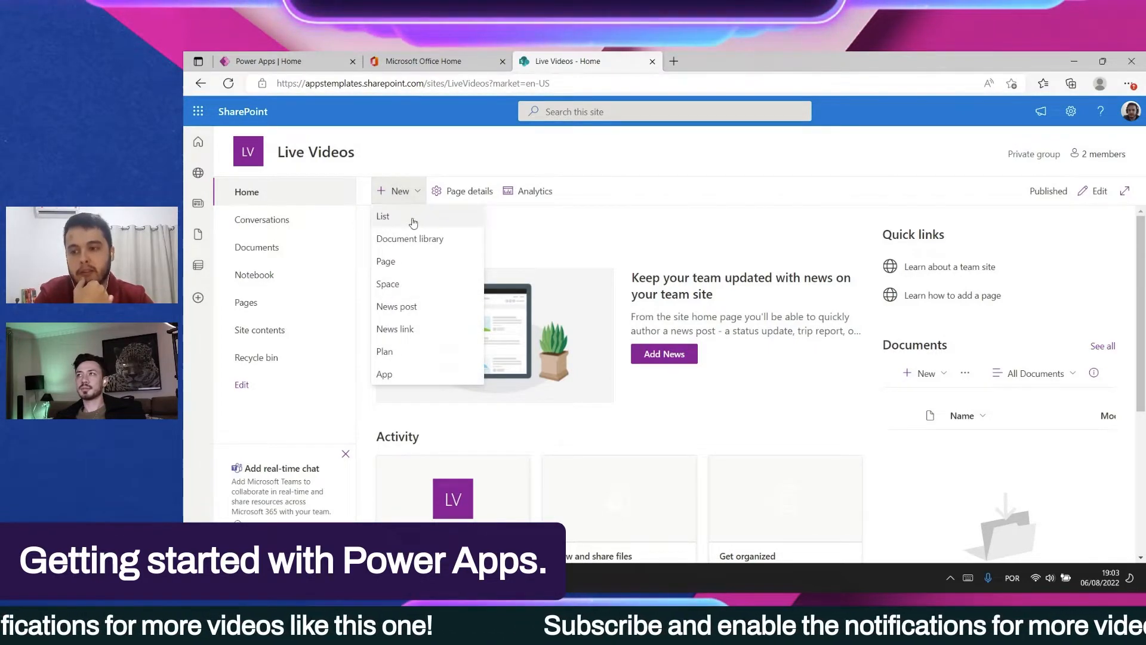
pyautogui.click(413, 222)
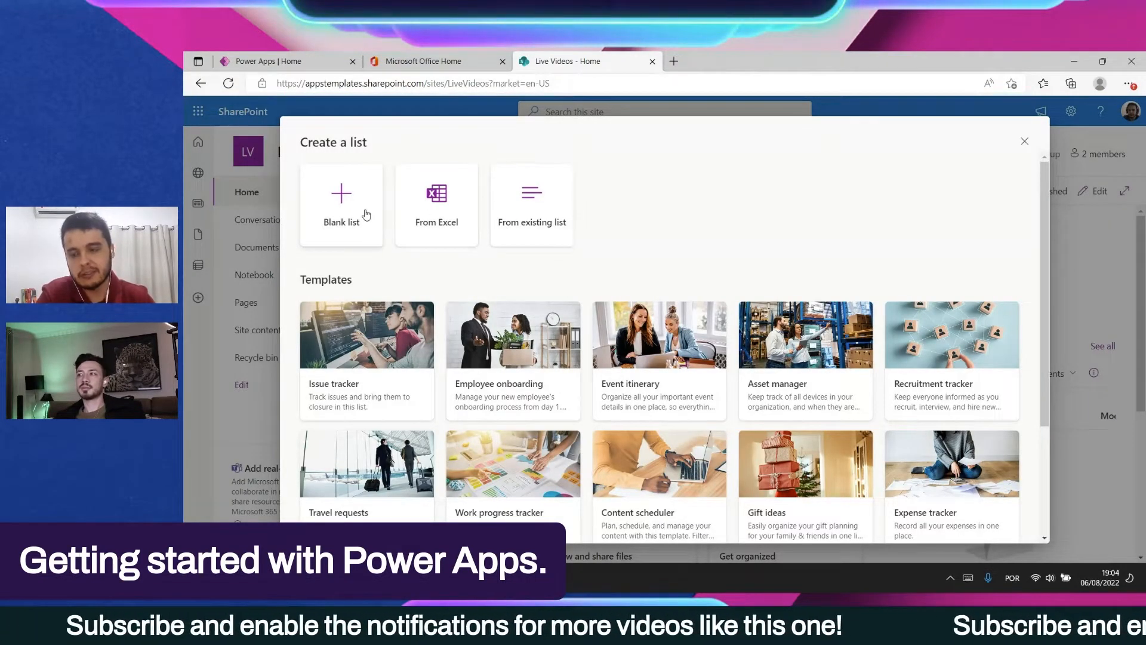
pyautogui.scroll(-3, 370, 218)
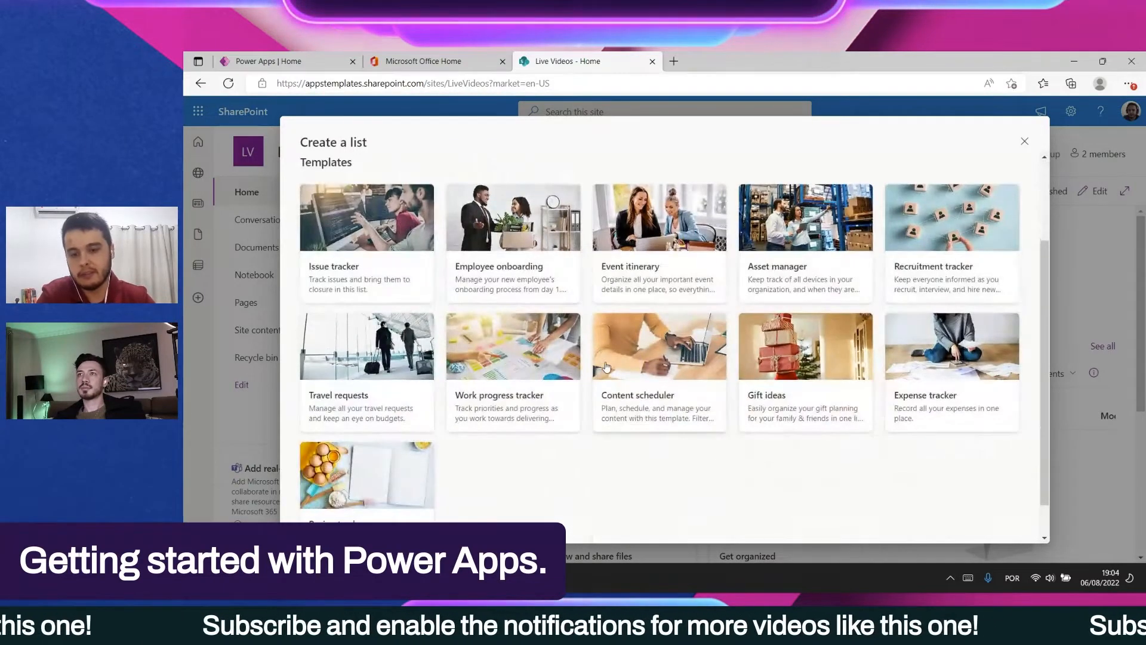
pyautogui.scroll(2, 616, 285)
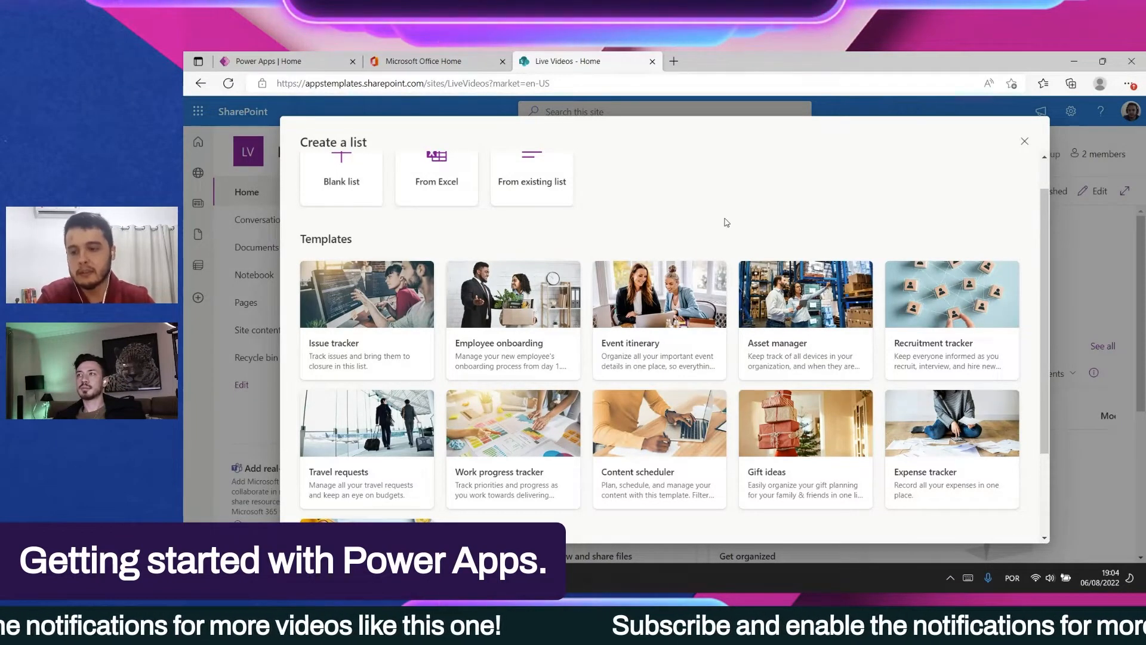
pyautogui.scroll(-2, 733, 234)
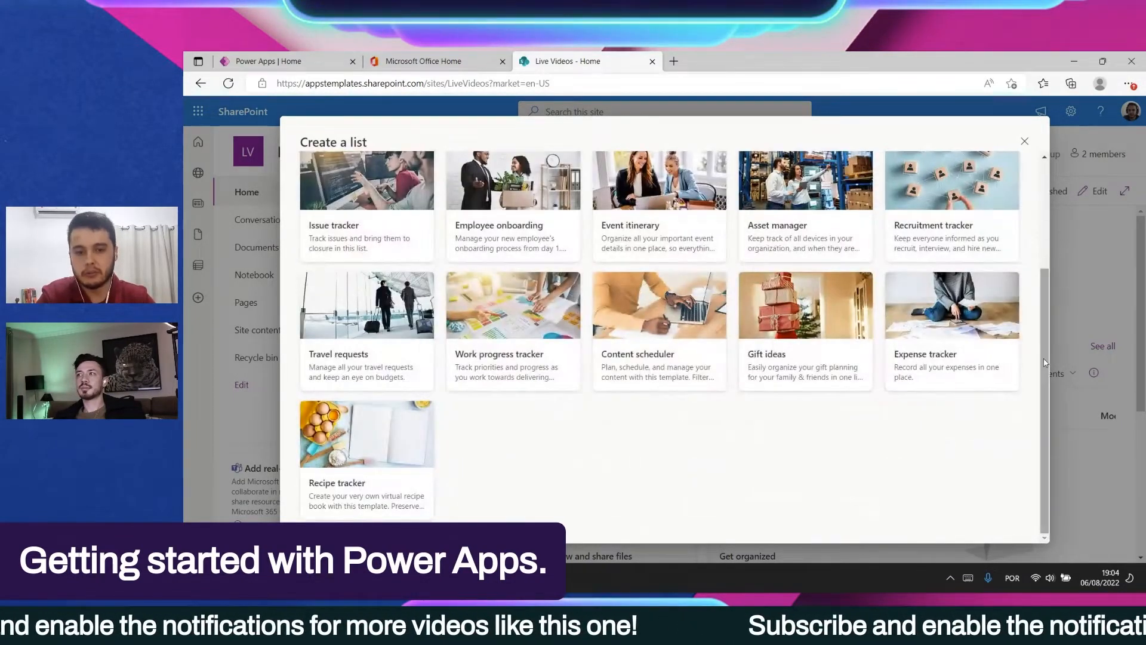
pyautogui.moveTo(1044, 359); pyautogui.dragTo(1044, 356)
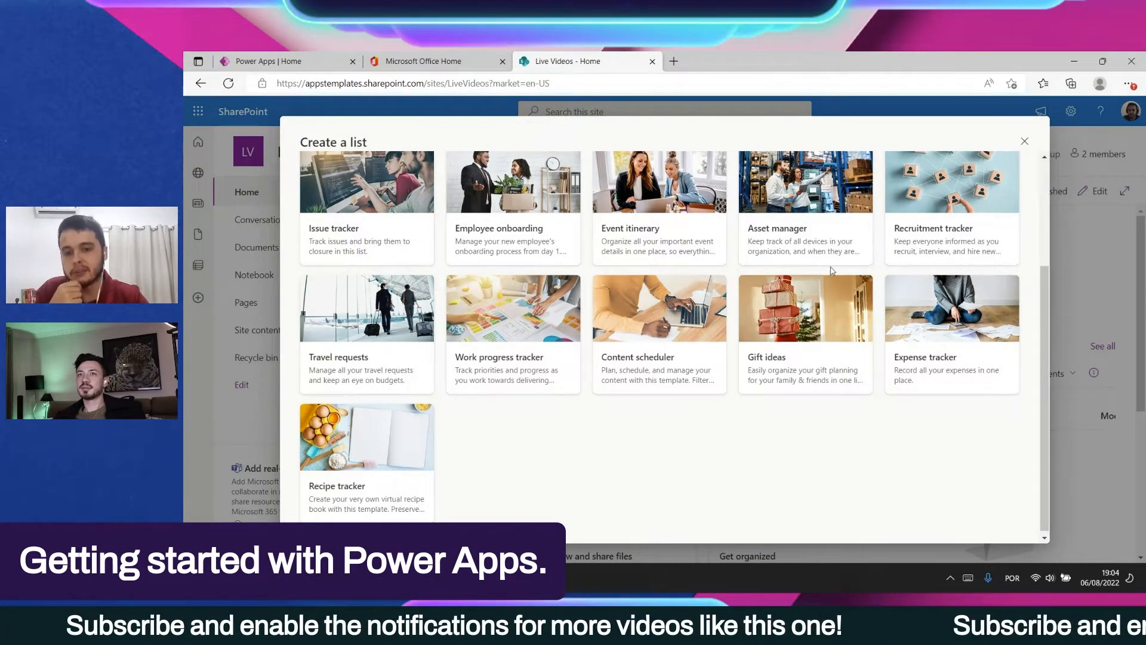
# Step: Preview the columns of the Asset manager template, create the list from it under the name Asset manager, and dismiss the suggested next steps
pyautogui.click(817, 230)
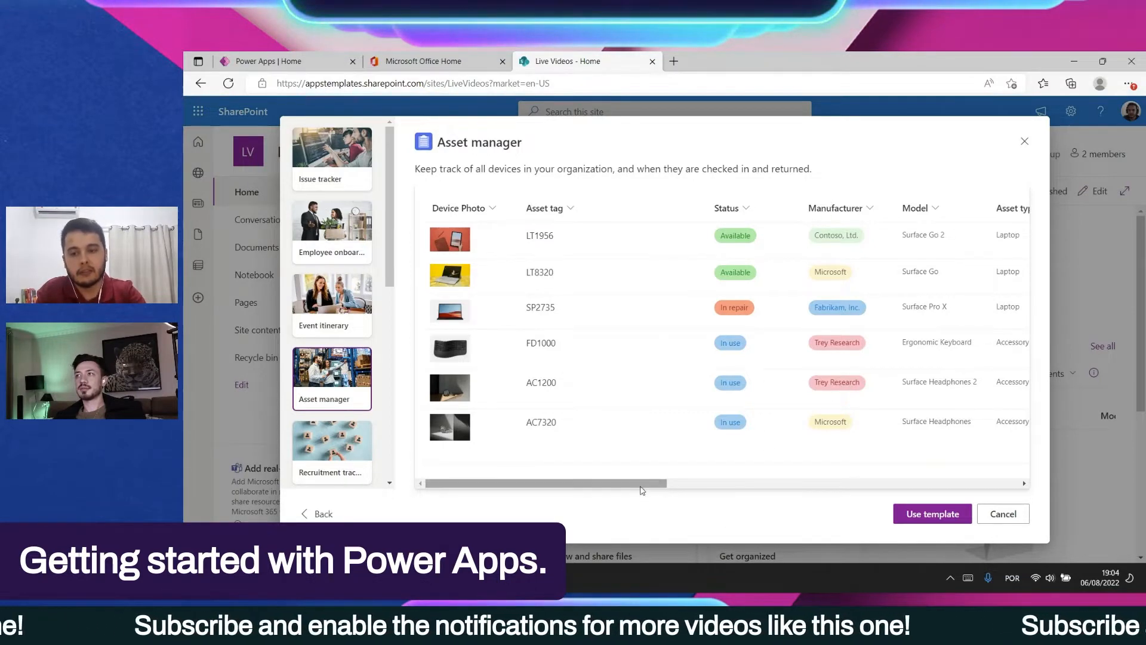
pyautogui.moveTo(645, 484); pyautogui.dragTo(985, 482)
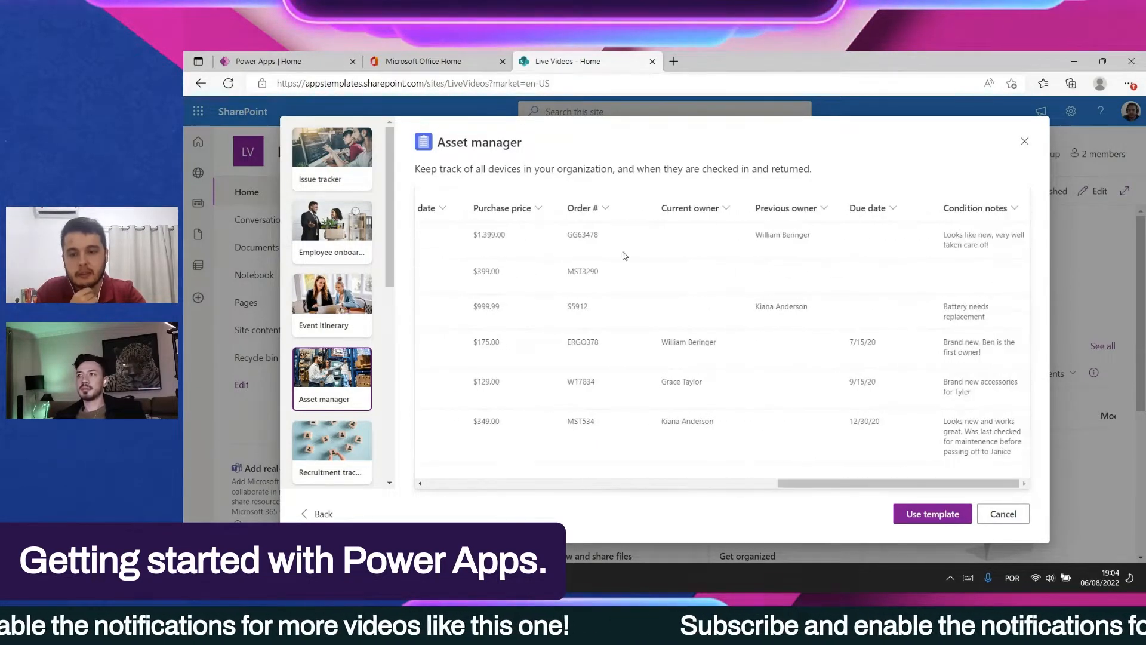
pyautogui.click(939, 515)
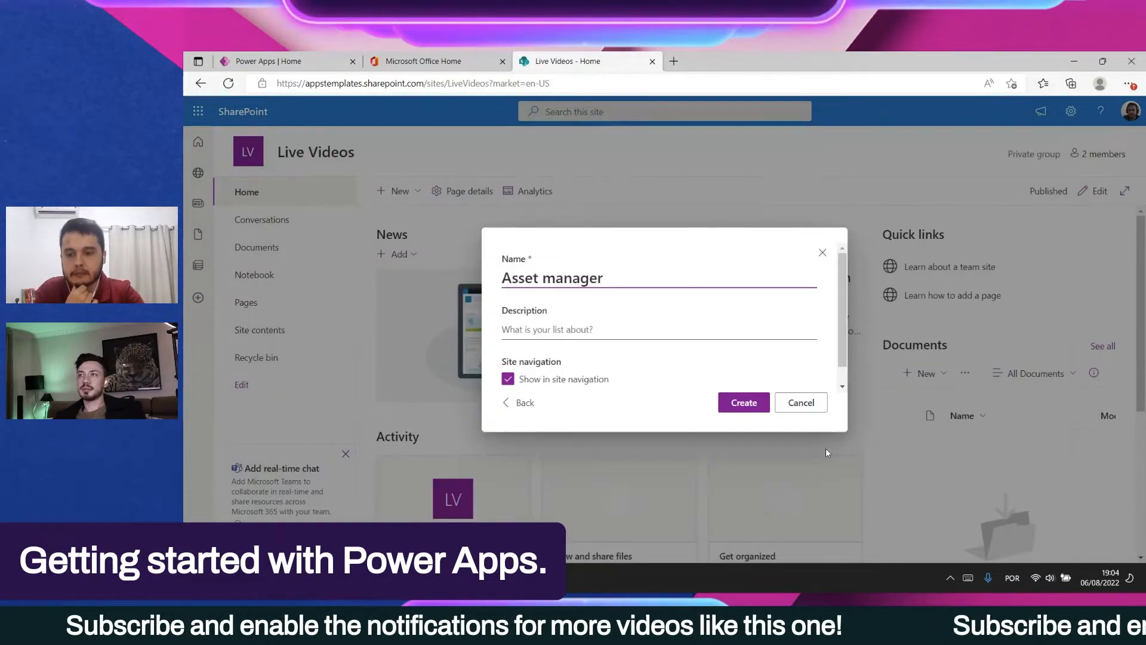
pyautogui.click(737, 406)
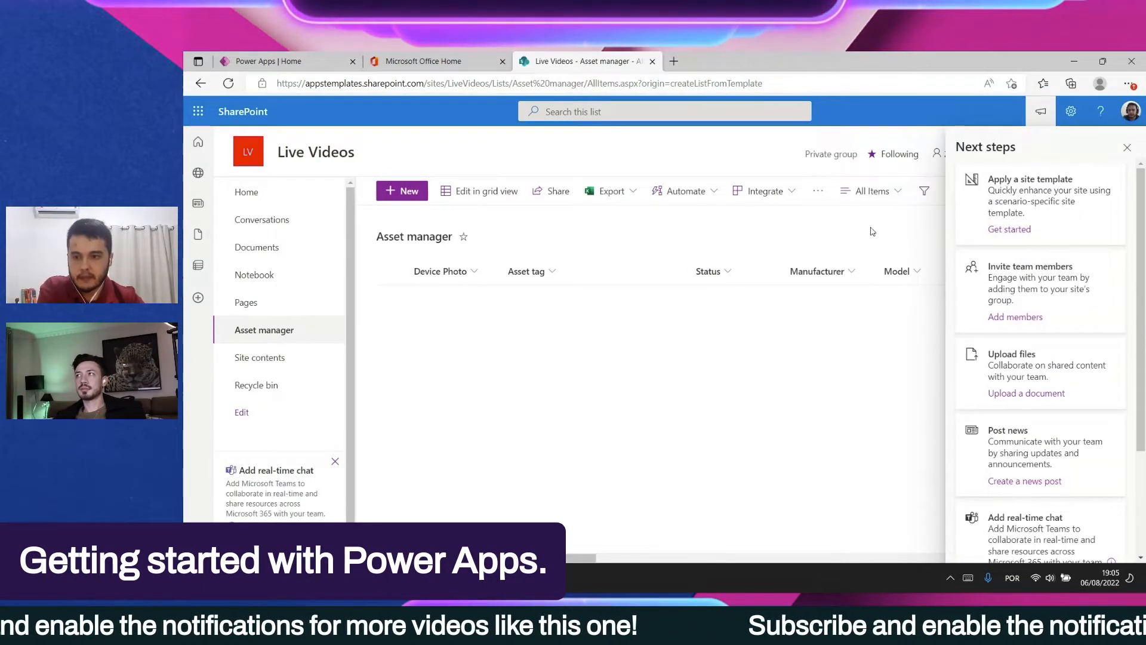
pyautogui.click(1127, 147)
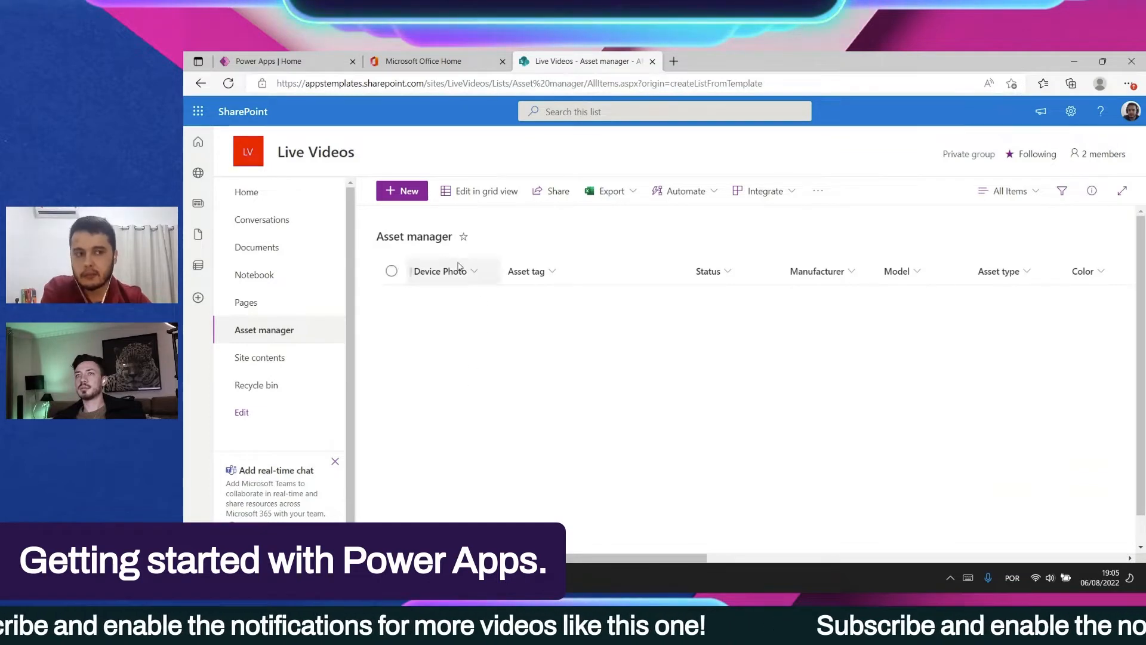
# Step: Start a new item in the Asset manager list and open the Pixabay website through a web search to source a device photo
pyautogui.click(386, 197)
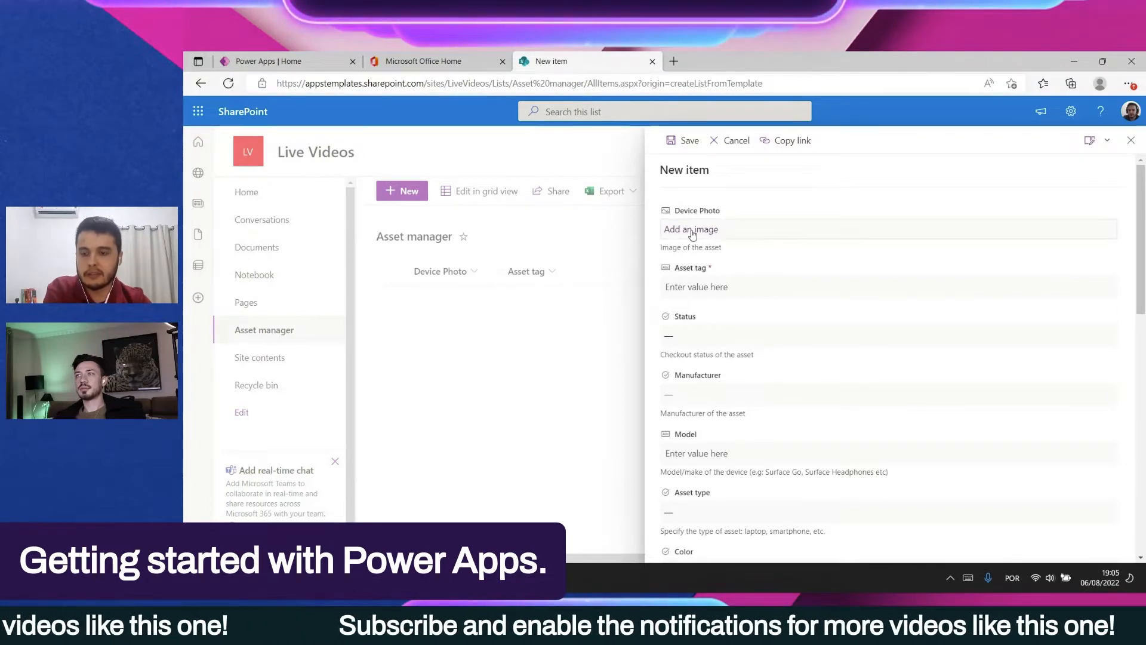
pyautogui.click(673, 60)
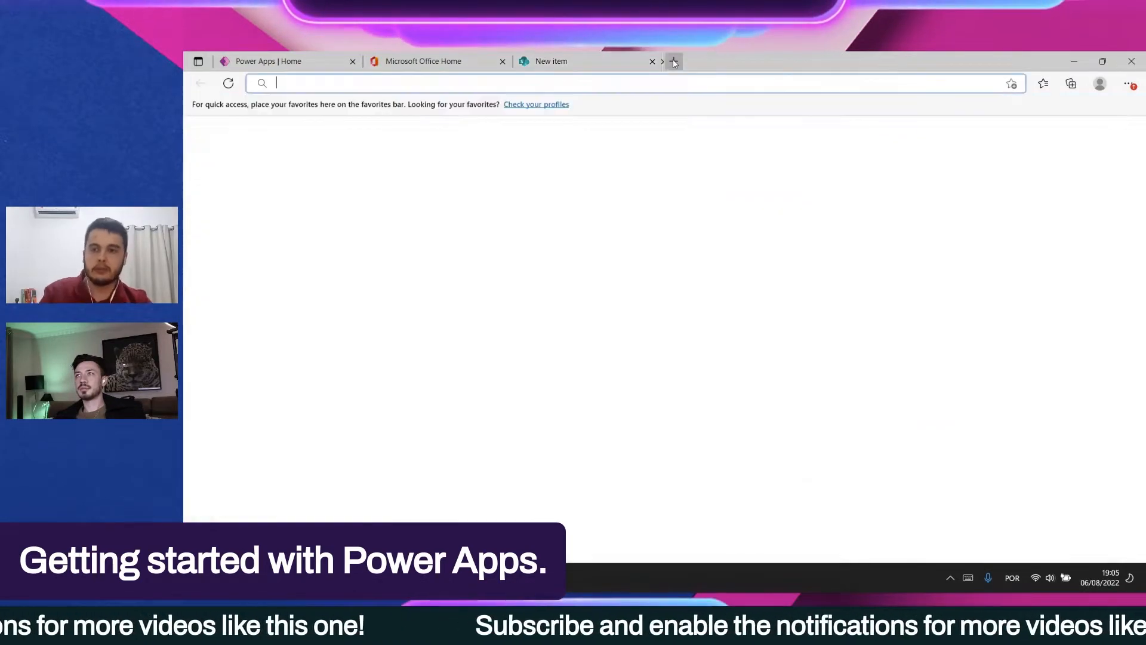
pyautogui.write('pixabay')
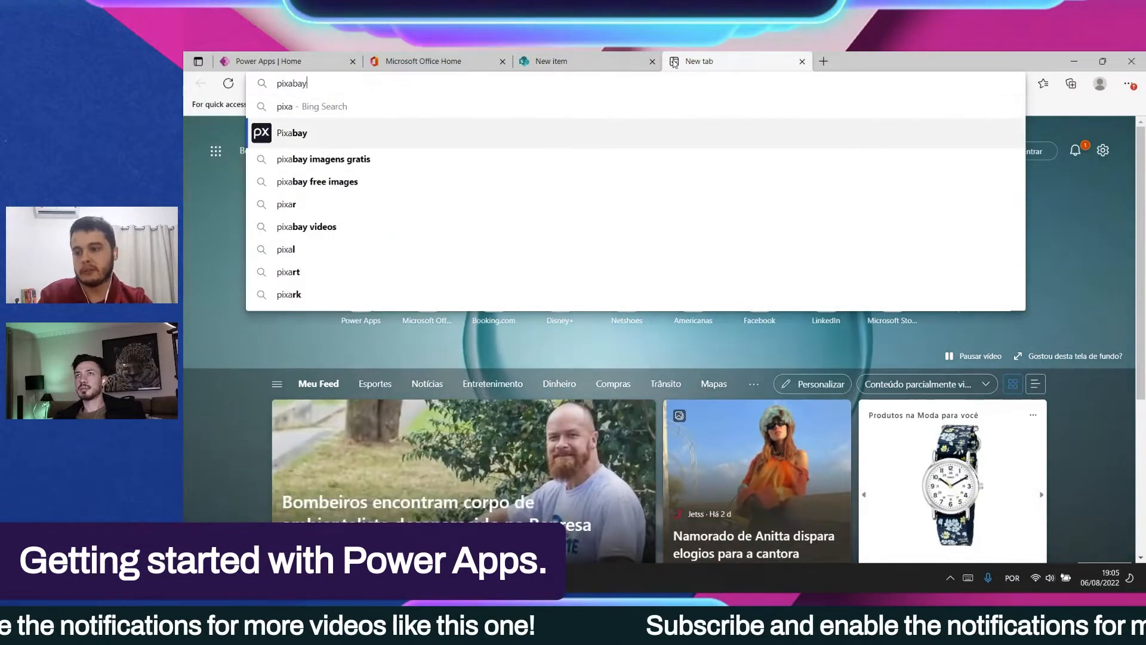
pyautogui.press('Return')
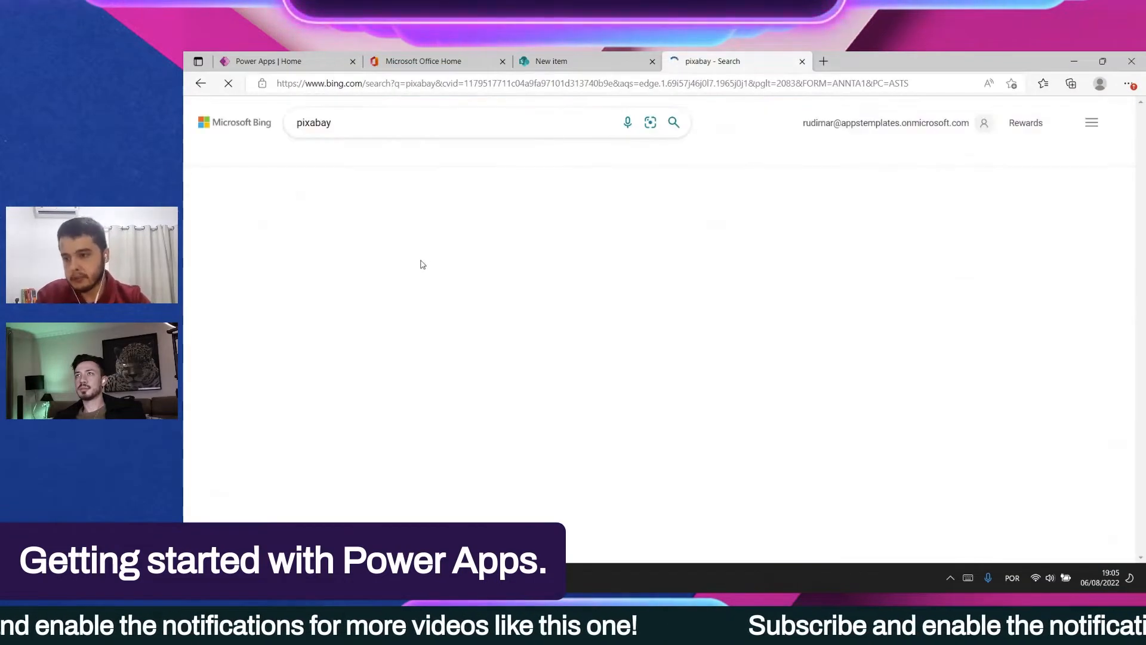
pyautogui.scroll(-4, 479, 270)
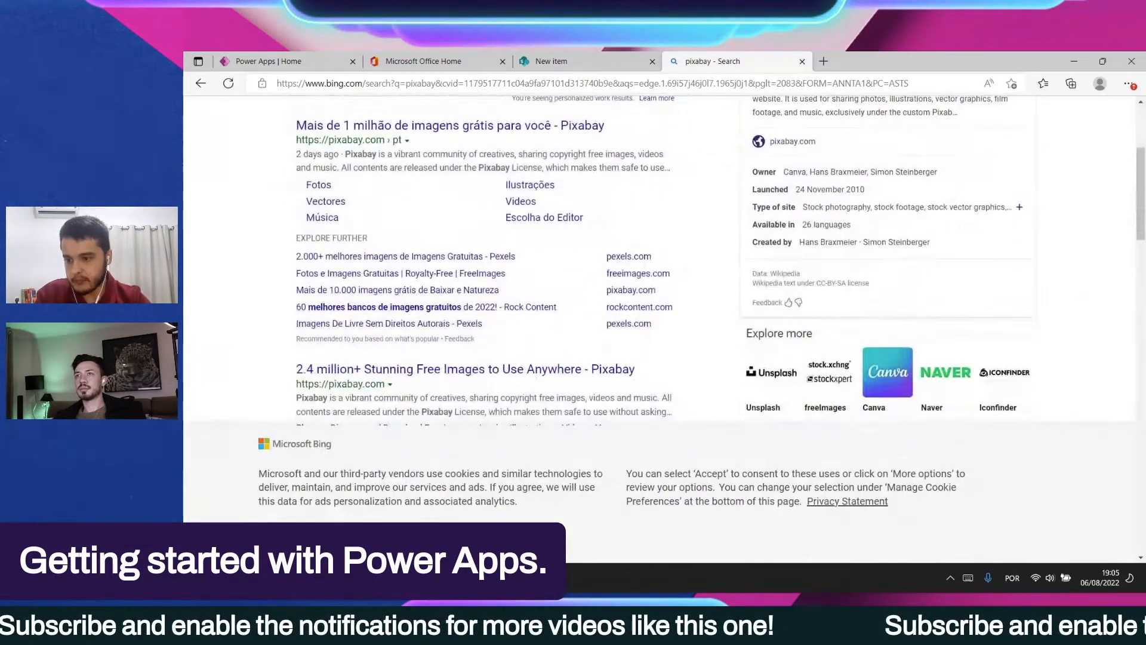
pyautogui.scroll(4, 380, 299)
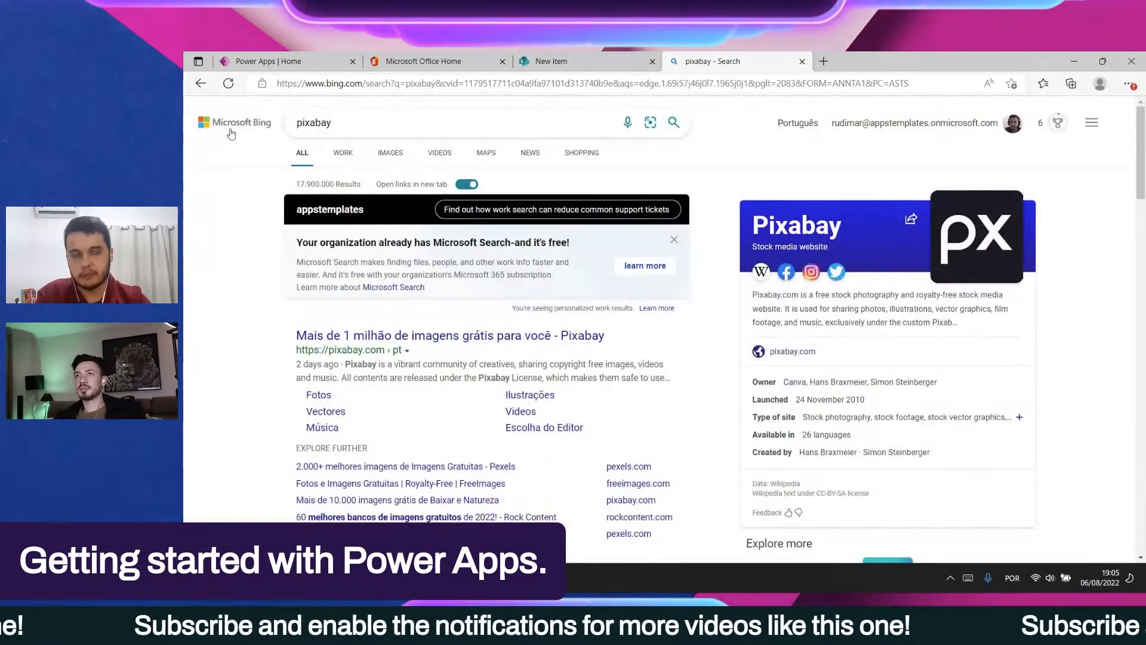
pyautogui.scroll(-4, 380, 219)
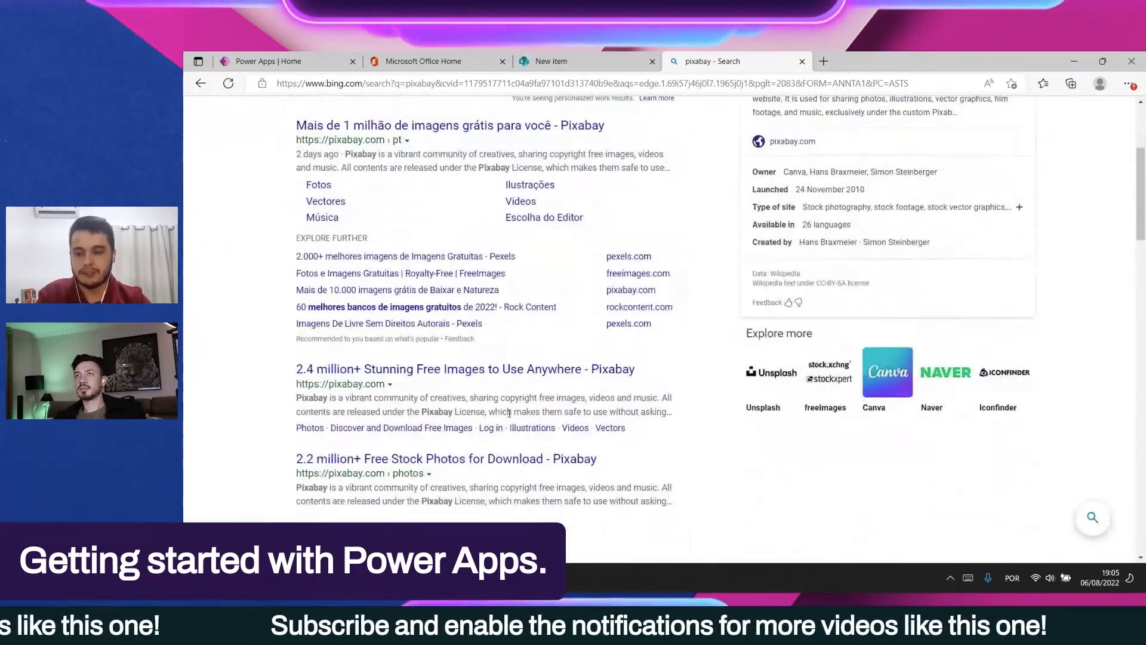
pyautogui.scroll(4, 484, 436)
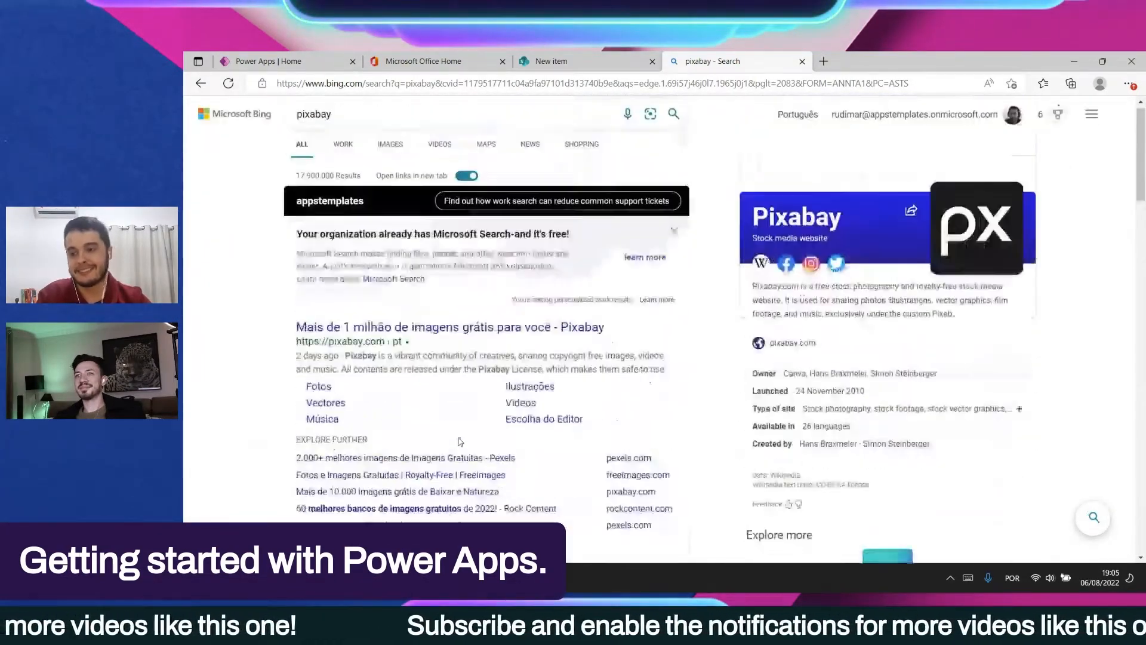
pyautogui.scroll(-4, 460, 442)
pyautogui.click(406, 375)
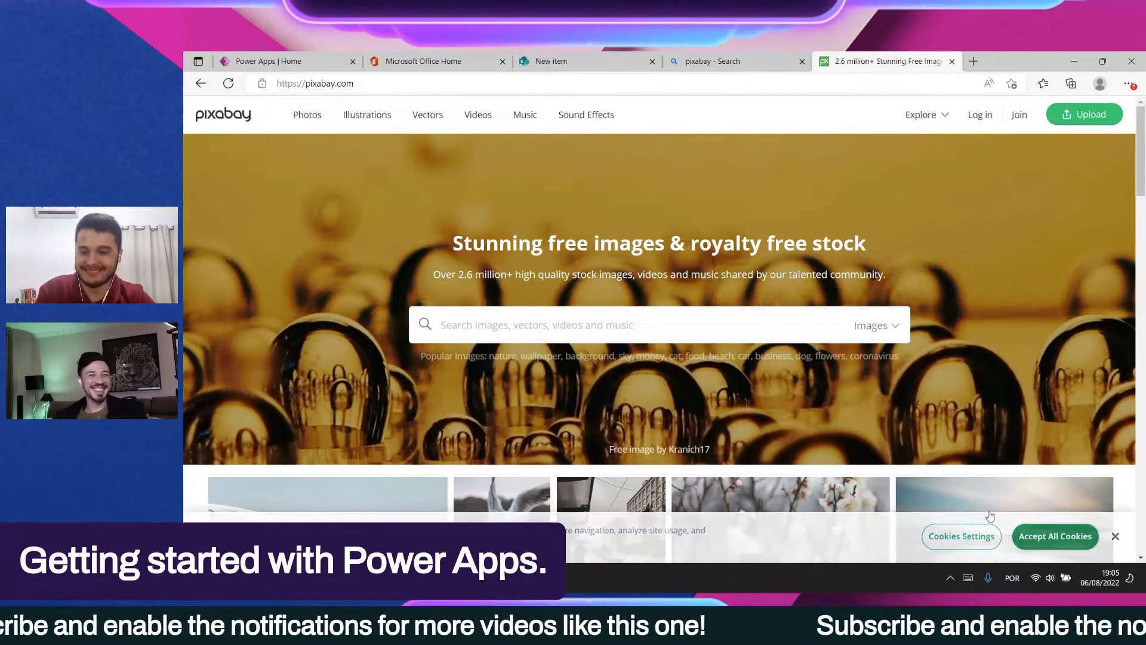
# Step: Search Pixabay for laptop images and browse the results to open the photo of a MacBook on a wooden table
pyautogui.click(615, 316)
pyautogui.write('la')
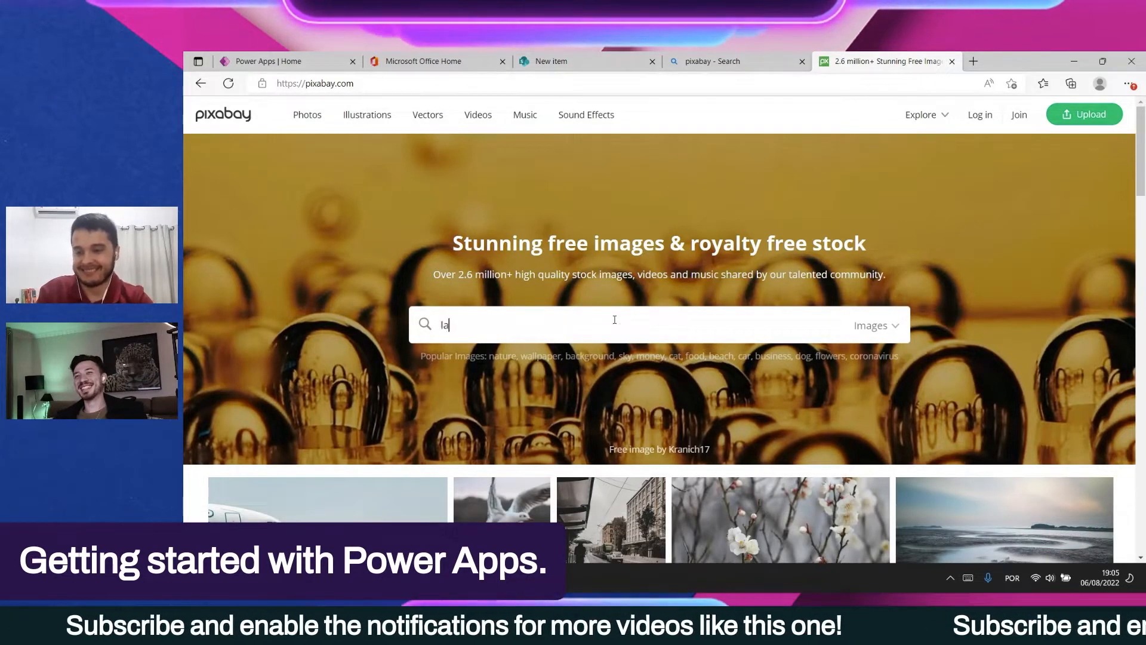
pyautogui.write('ptop')
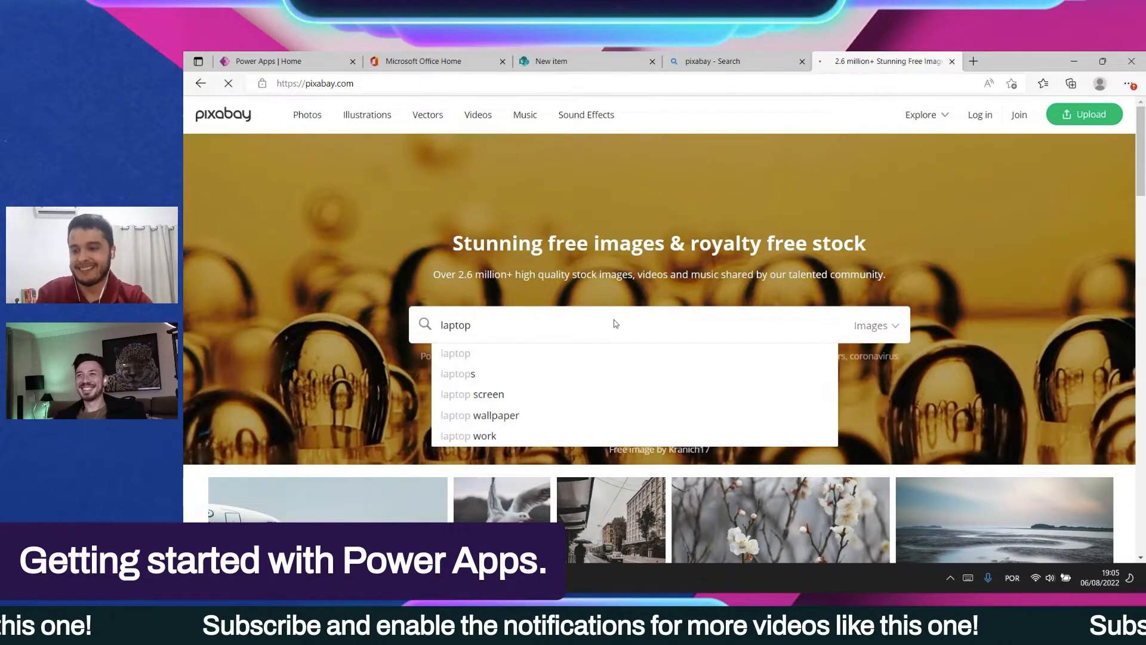
pyautogui.press('Return')
pyautogui.scroll(-3, 688, 362)
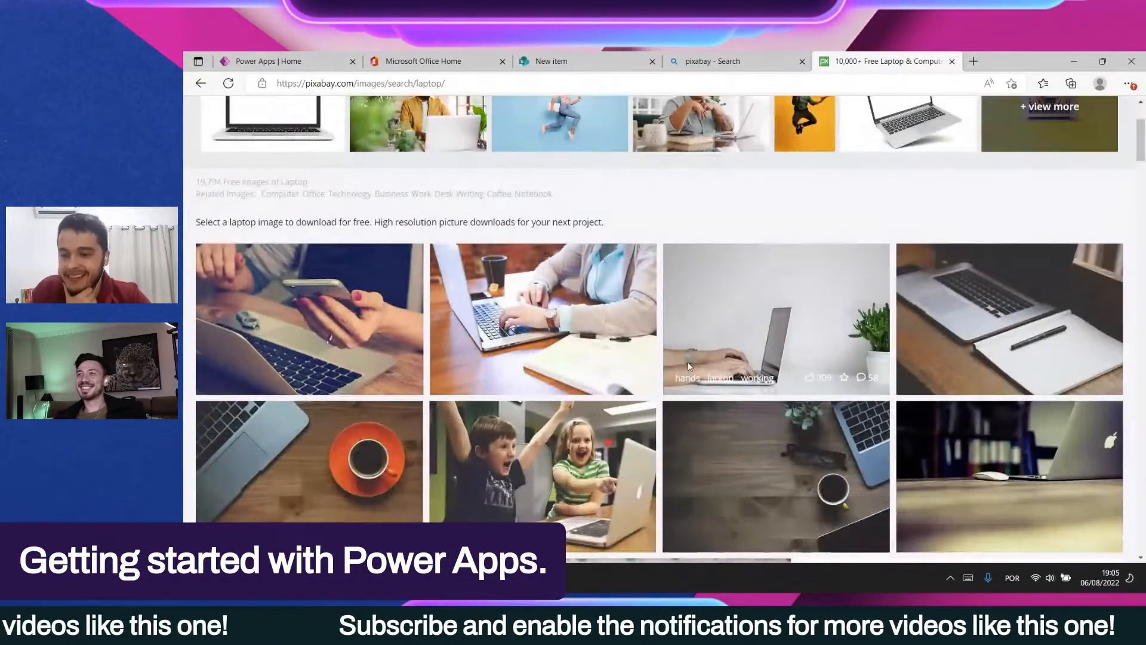
pyautogui.scroll(-1, 688, 361)
pyautogui.scroll(2, 588, 336)
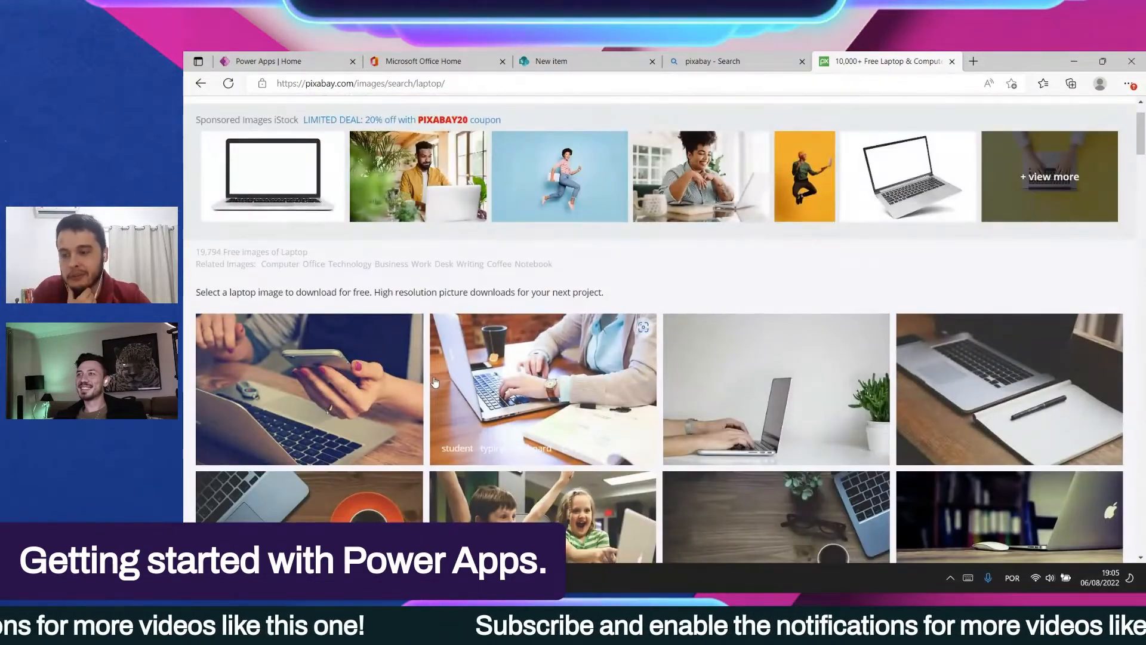
pyautogui.scroll(-6, 435, 383)
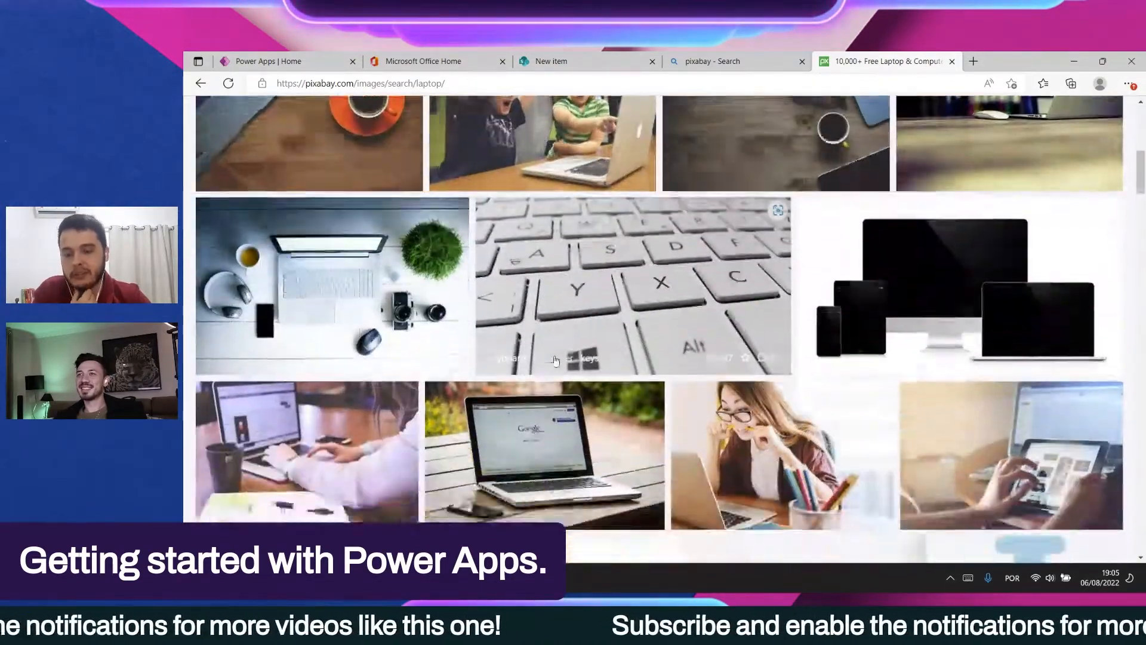
pyautogui.scroll(-2, 555, 361)
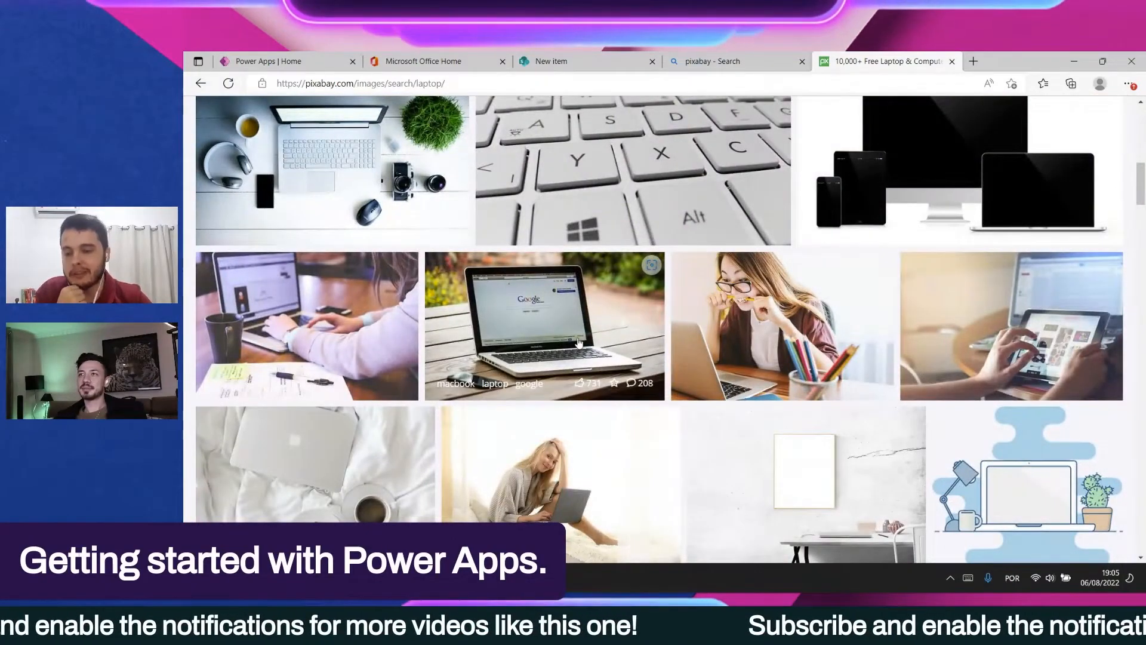
pyautogui.scroll(-3, 578, 342)
pyautogui.scroll(2, 609, 358)
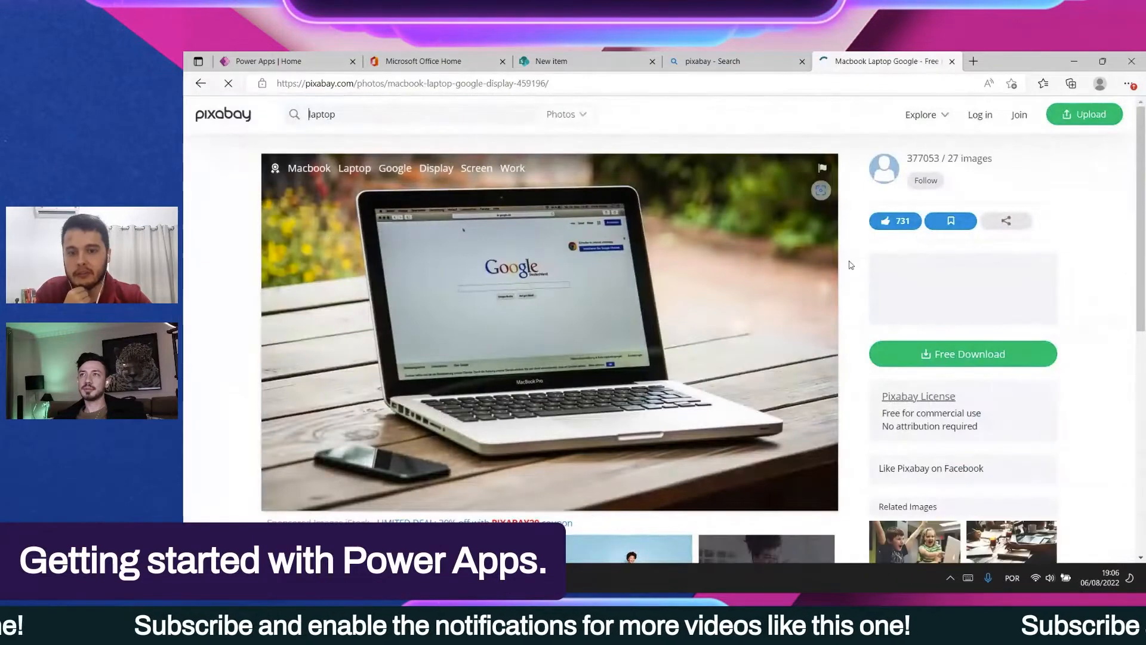
# Step: Download the MacBook photo as the 640-pixel-wide JPG and add it as the Device Photo of the new Asset manager item
pyautogui.click(959, 357)
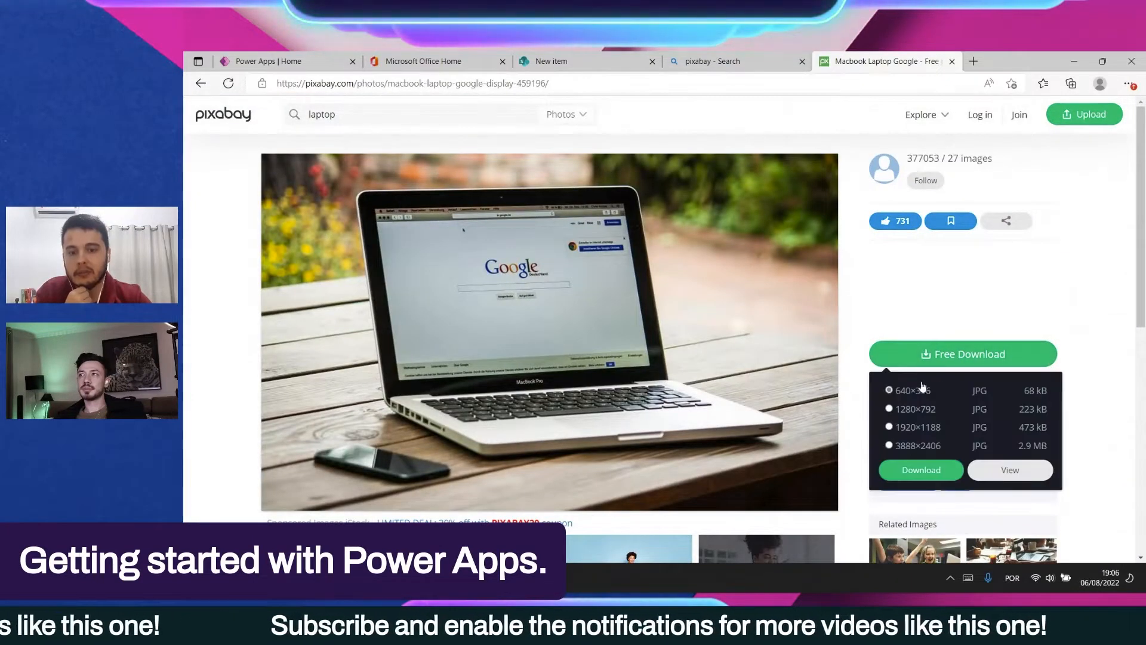
pyautogui.click(921, 469)
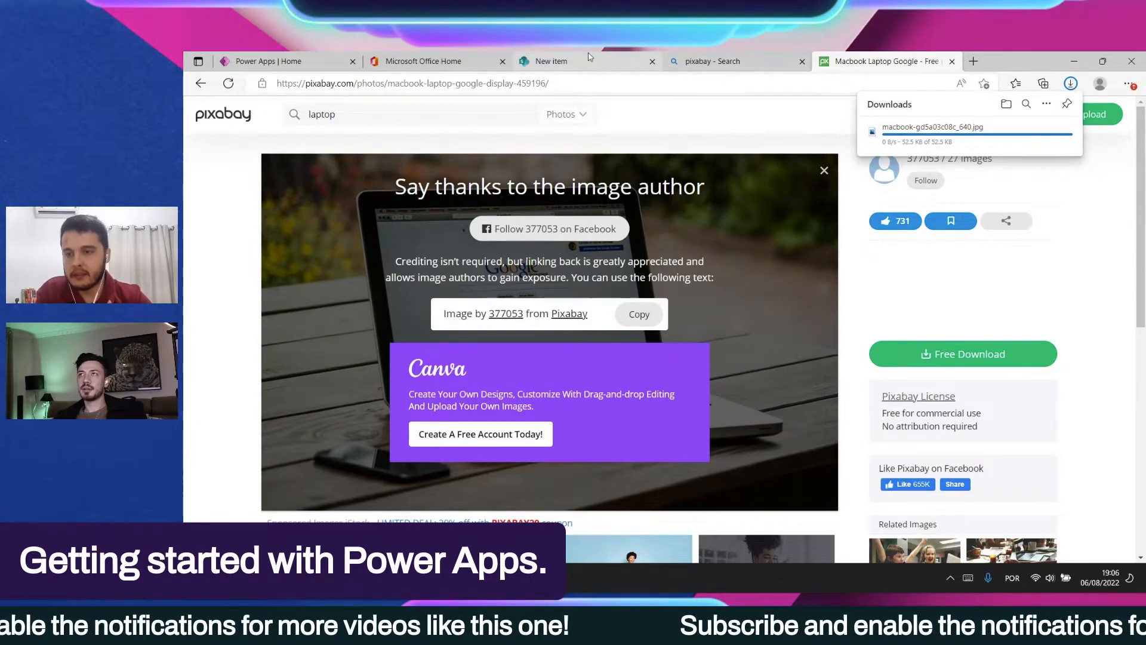
pyautogui.click(551, 61)
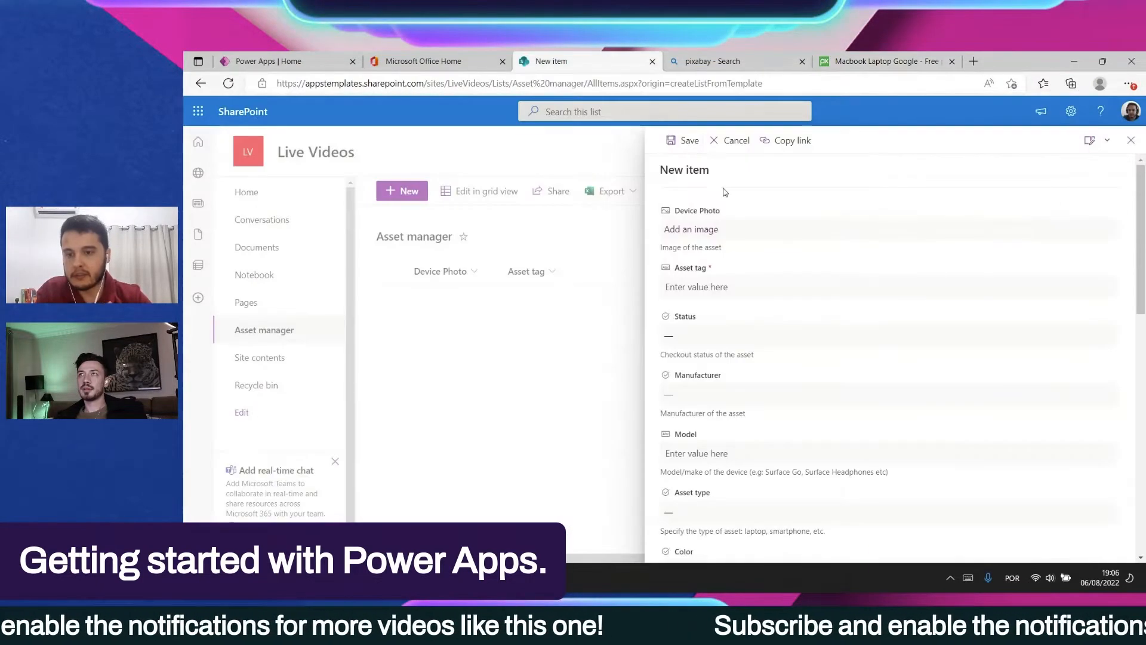
pyautogui.click(702, 231)
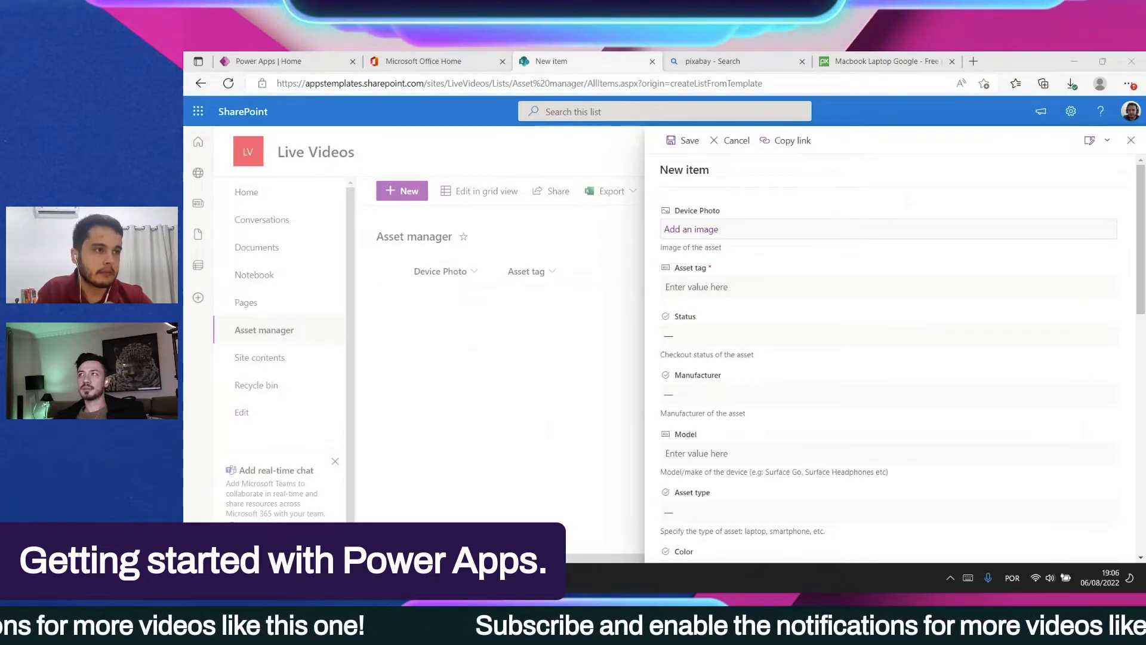
pyautogui.press('Return')
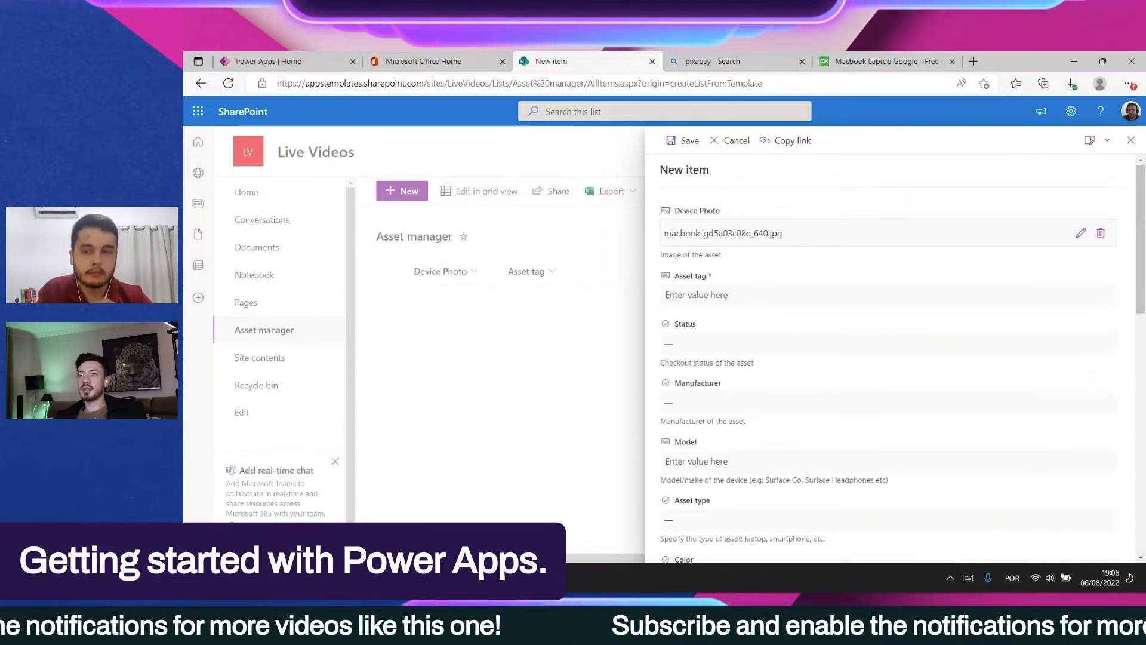
# Step: Set the new item's Asset tag to PC001
pyautogui.click(804, 291)
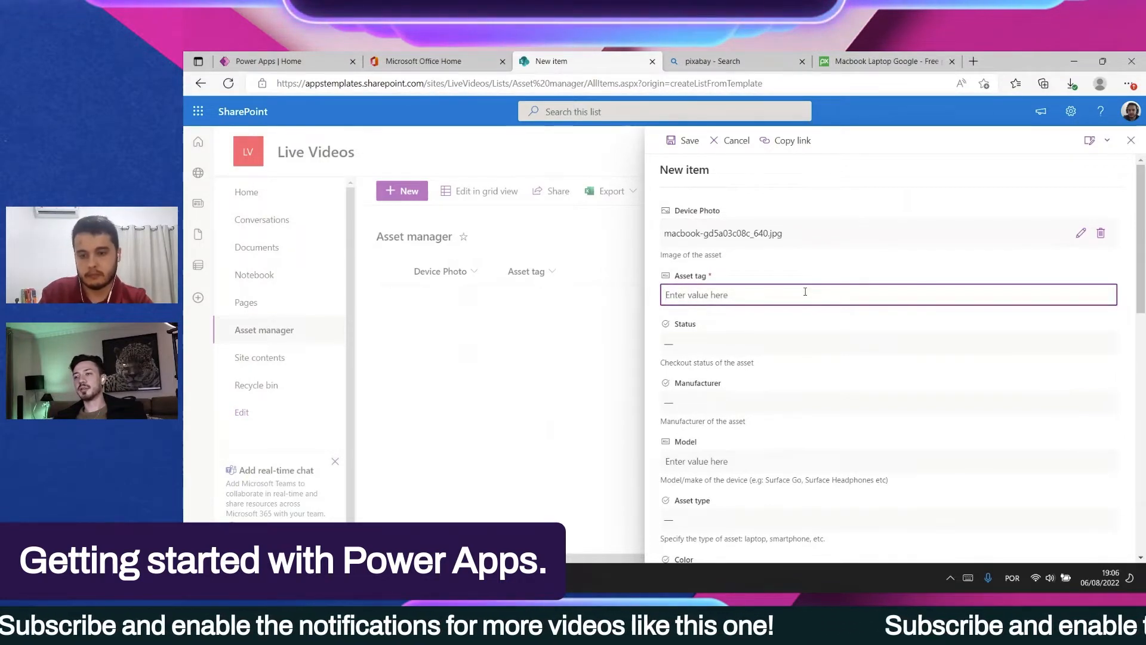
pyautogui.write('PC001')
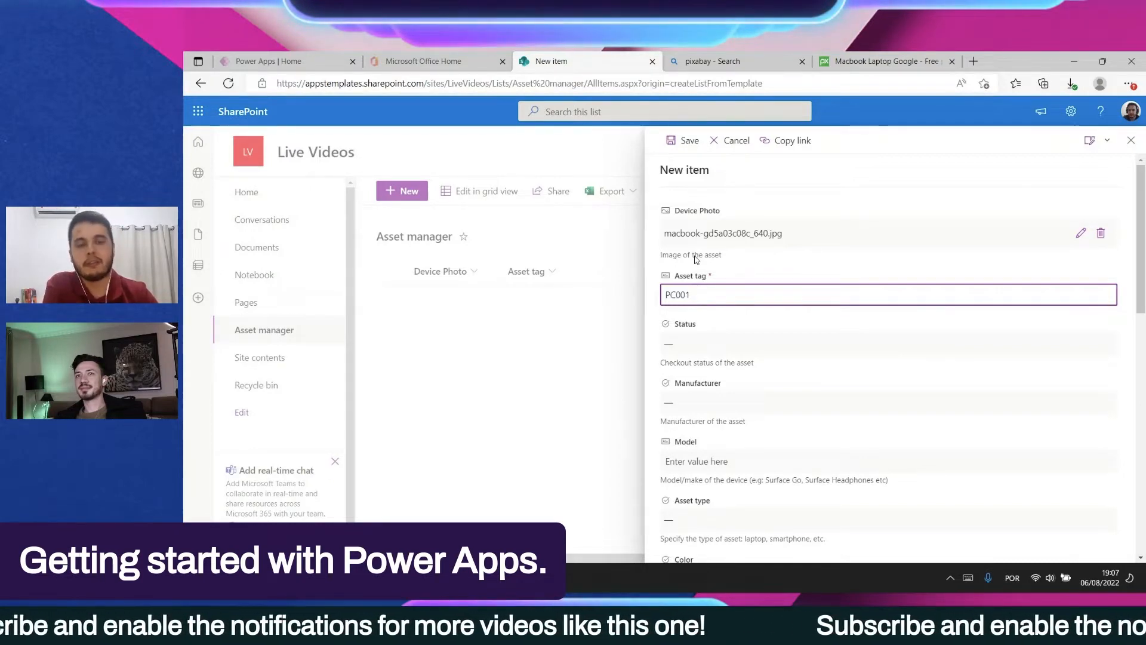
pyautogui.click(802, 352)
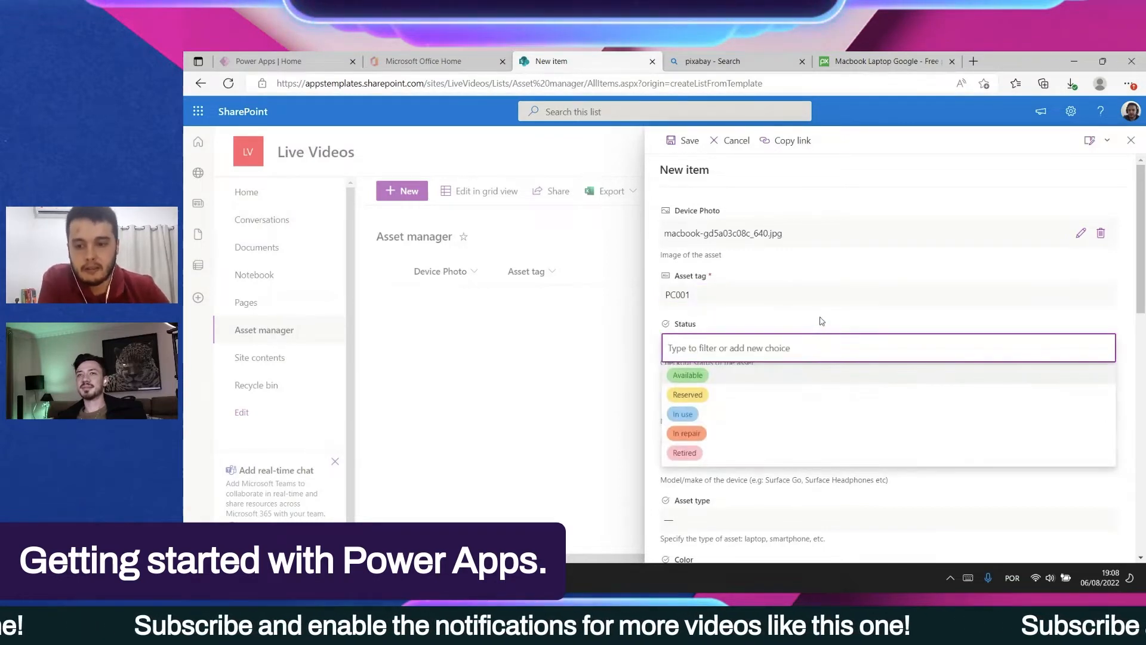
pyautogui.click(740, 309)
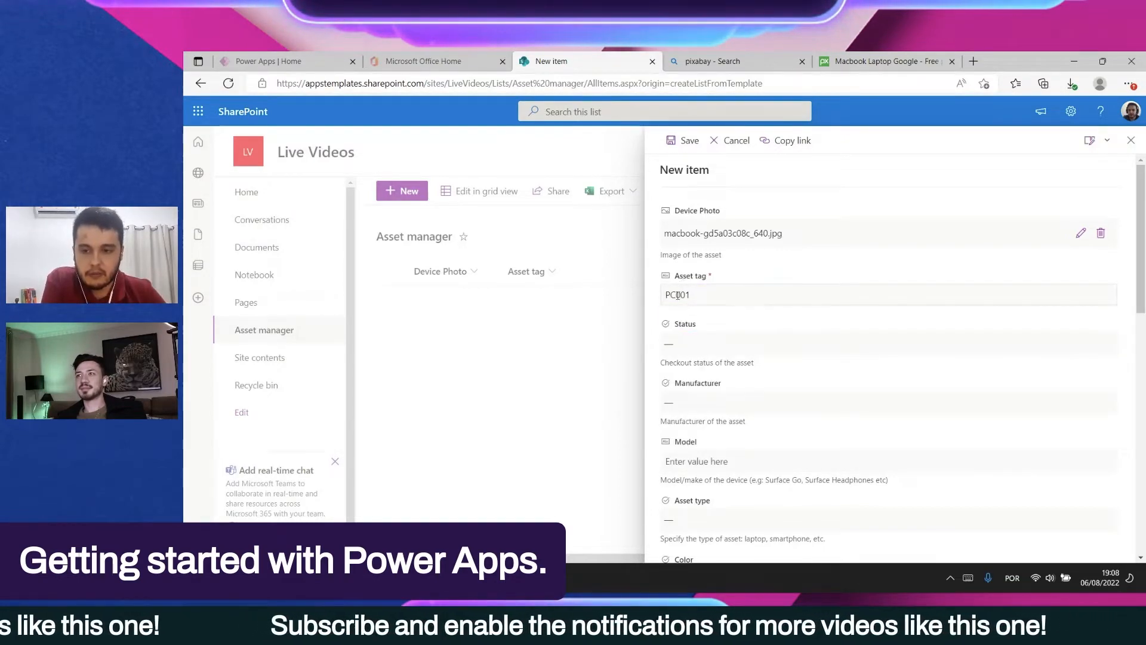
pyautogui.click(693, 277)
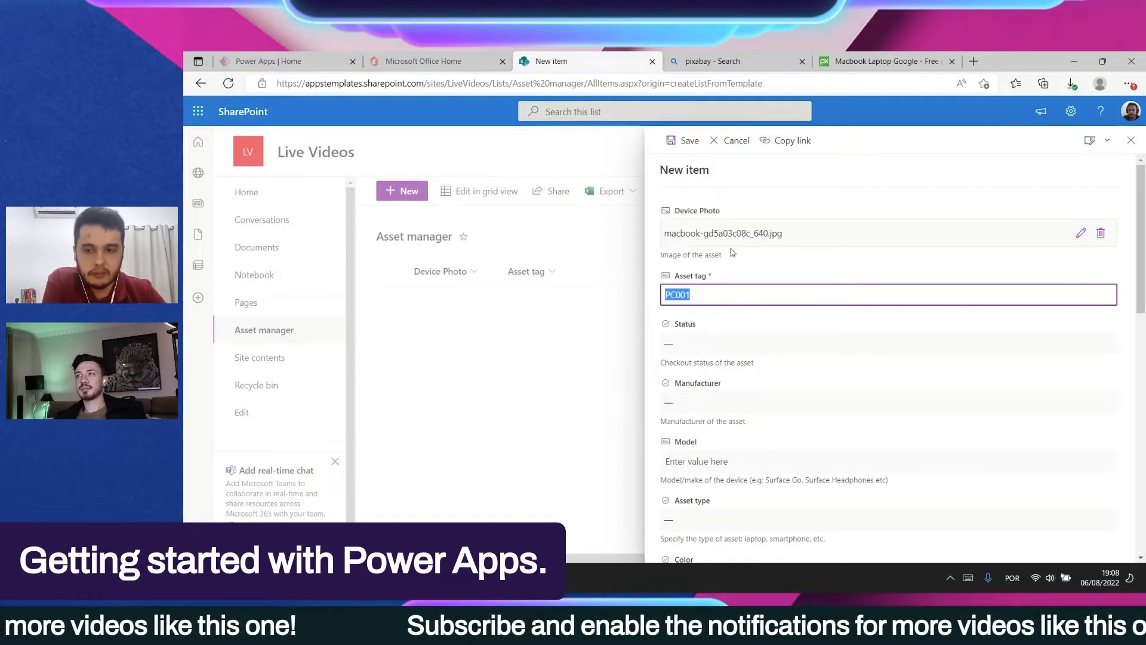
pyautogui.click(678, 297)
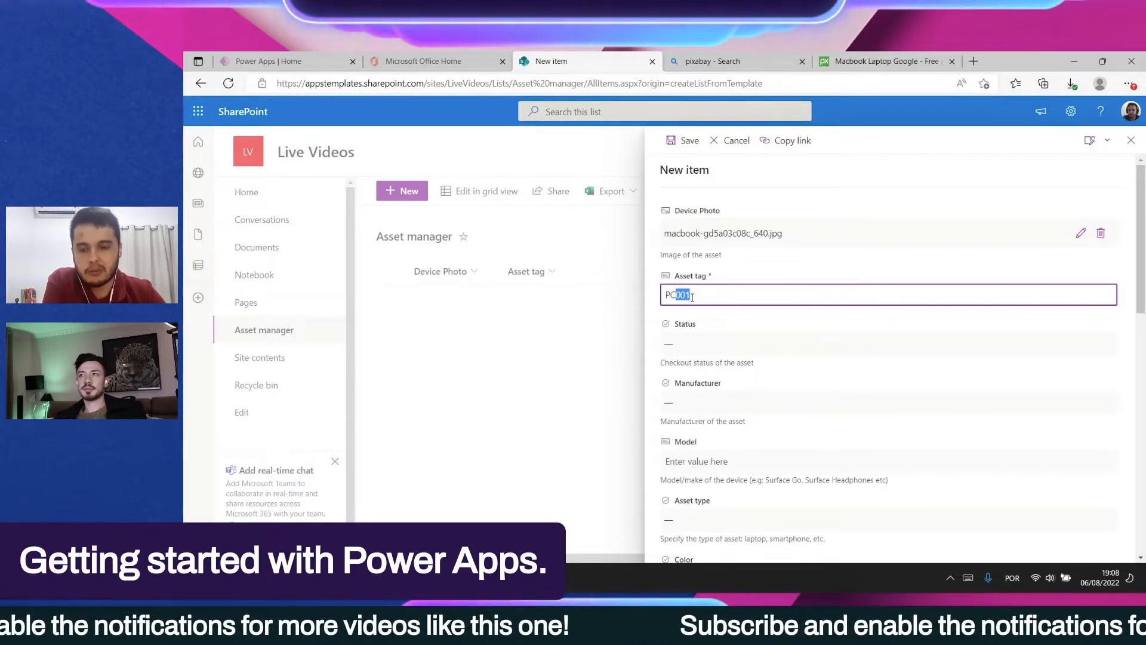
pyautogui.click(691, 296)
# Step: Set the new item's Status to Available and its Manufacturer to Microsoft
pyautogui.click(684, 352)
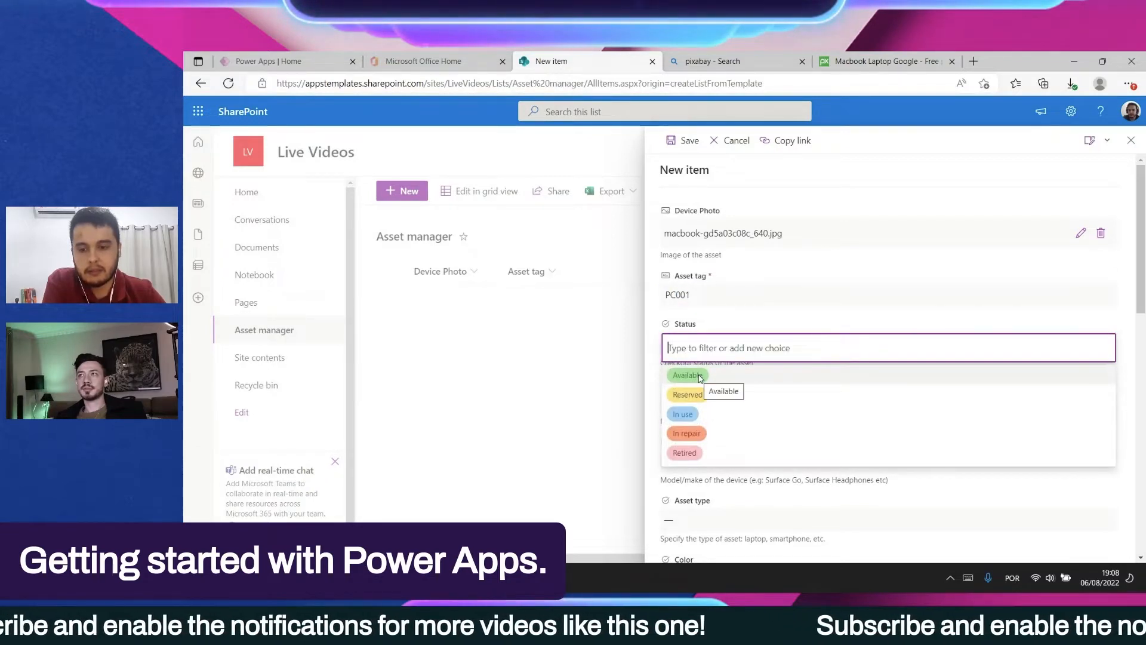
pyautogui.click(687, 375)
pyautogui.click(698, 412)
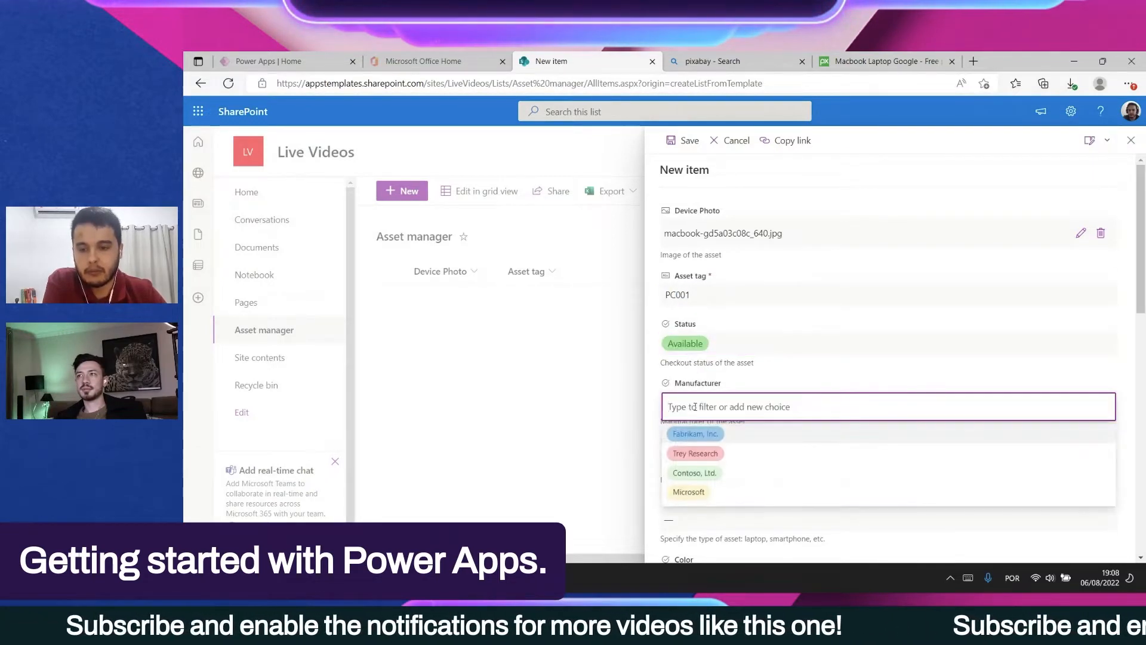
pyautogui.click(736, 493)
# Step: Enter md01 as the Model of the new item
pyautogui.click(749, 463)
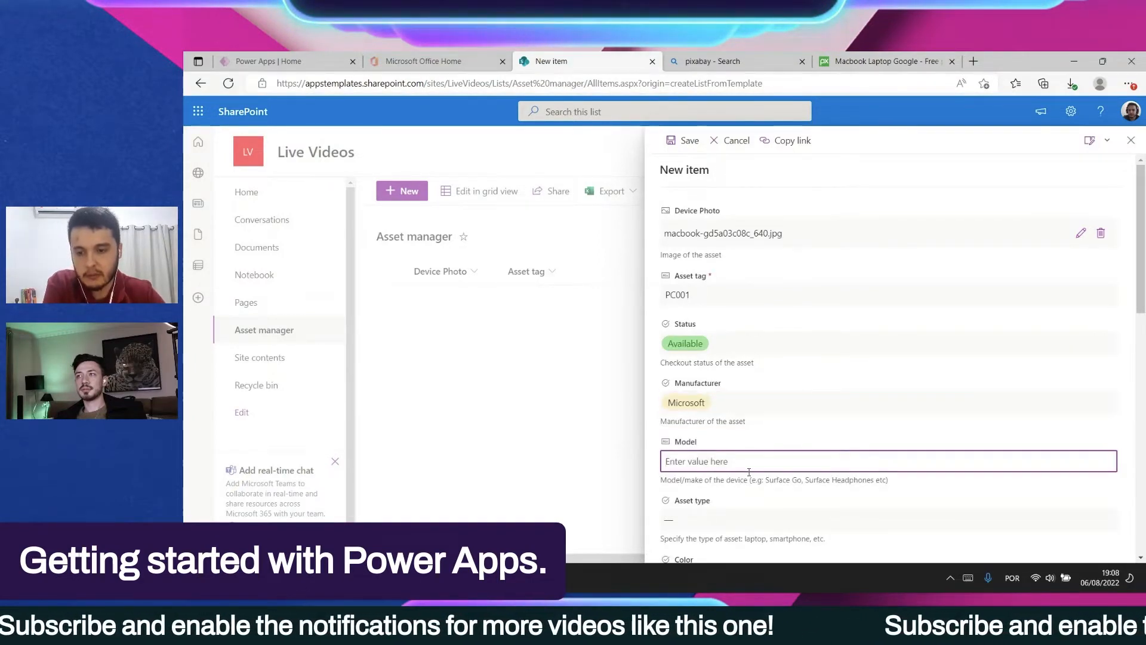
pyautogui.write('m')
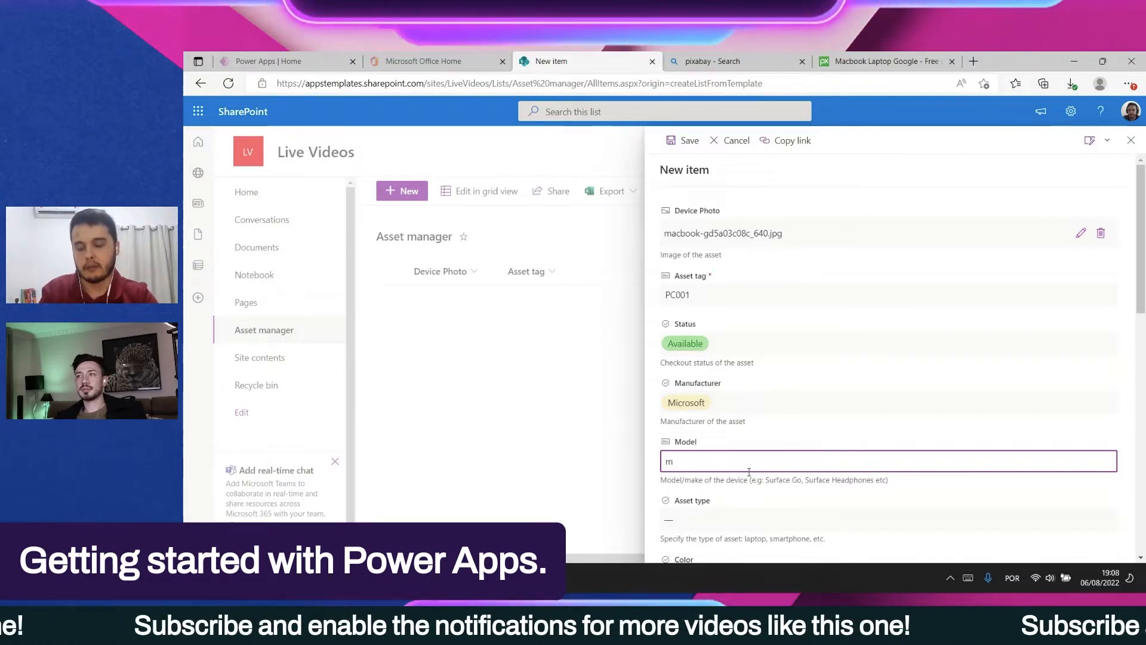
pyautogui.press('BackSpace')
pyautogui.write('m')
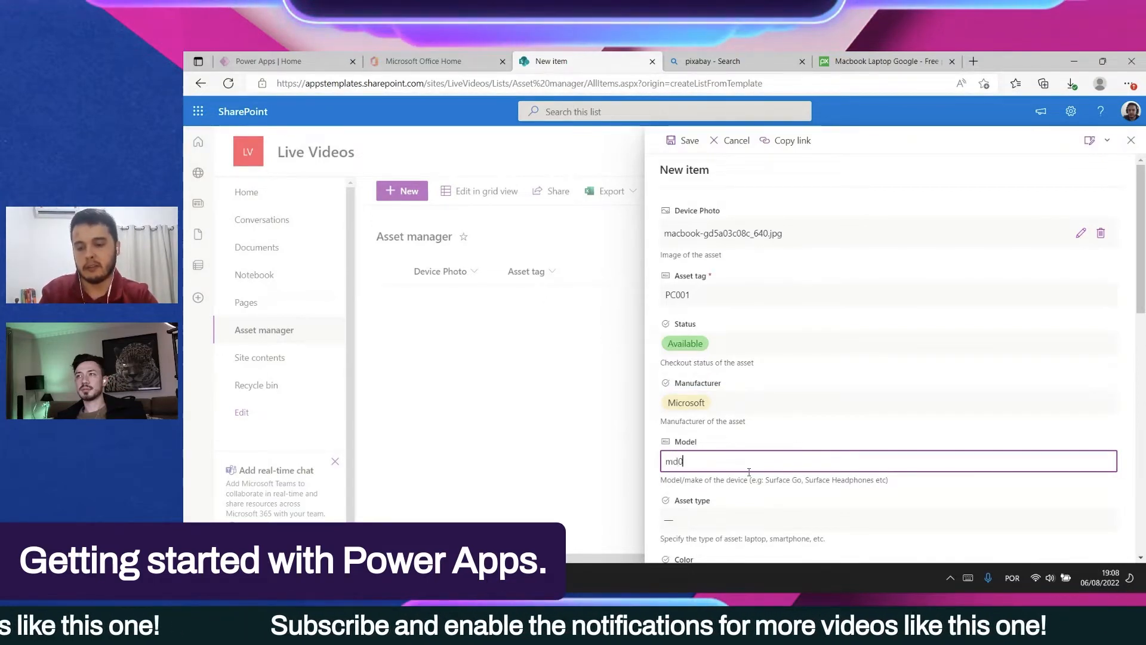
# Step: Set the new item's Asset type to Laptop and its Color to Silver
pyautogui.scroll(-4, 734, 472)
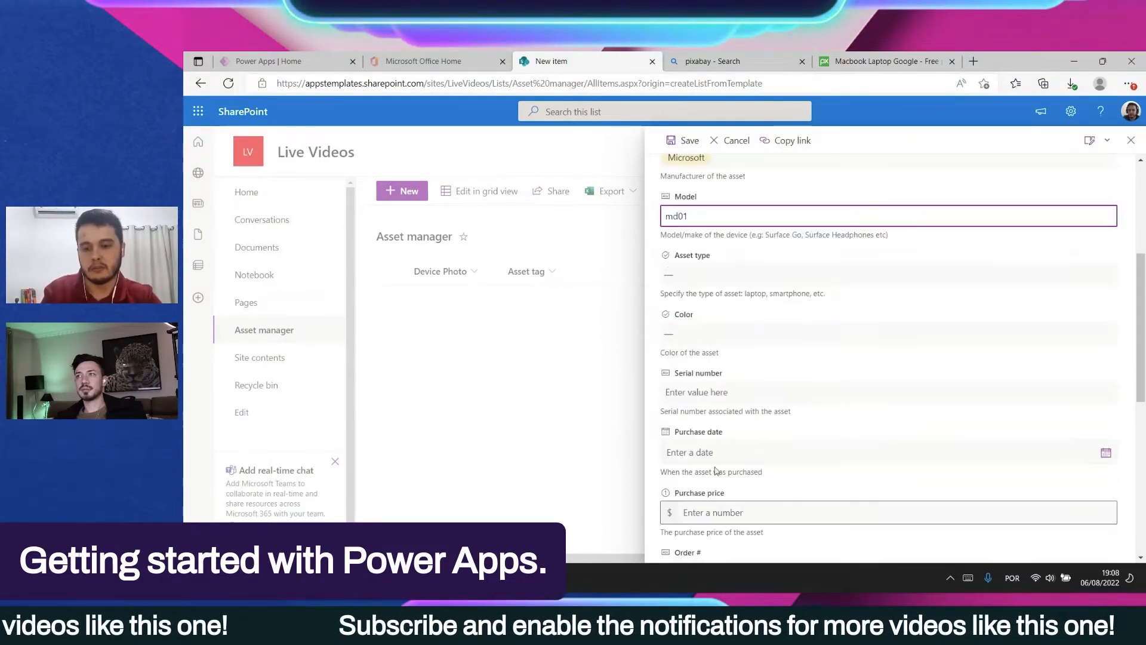
pyautogui.click(690, 272)
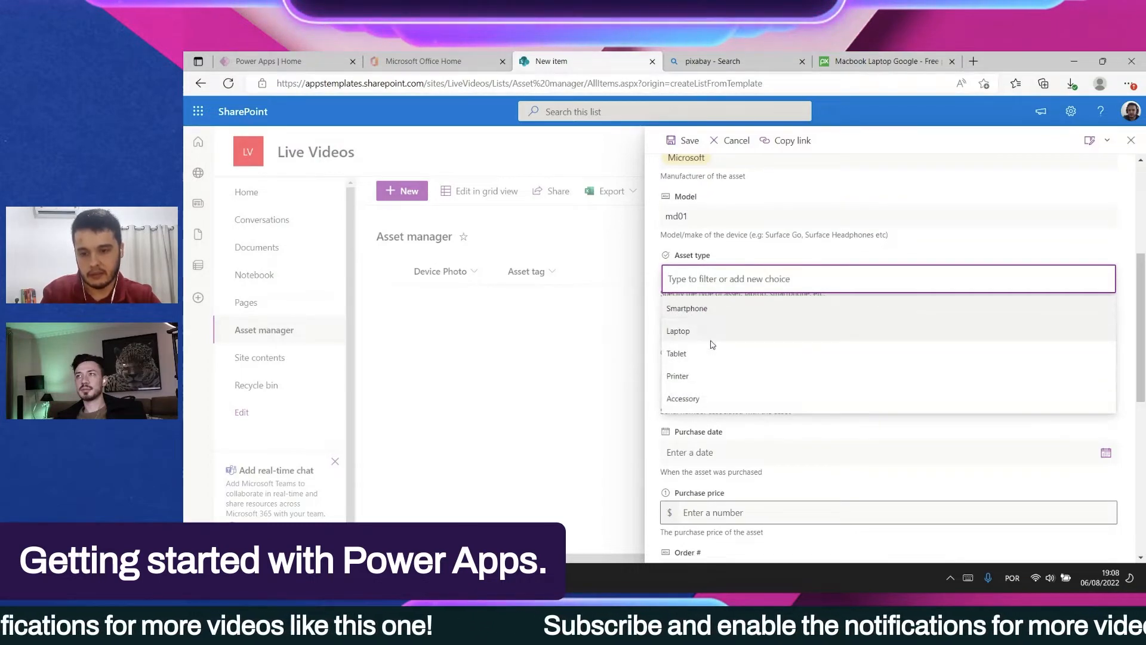
pyautogui.click(711, 334)
pyautogui.click(711, 338)
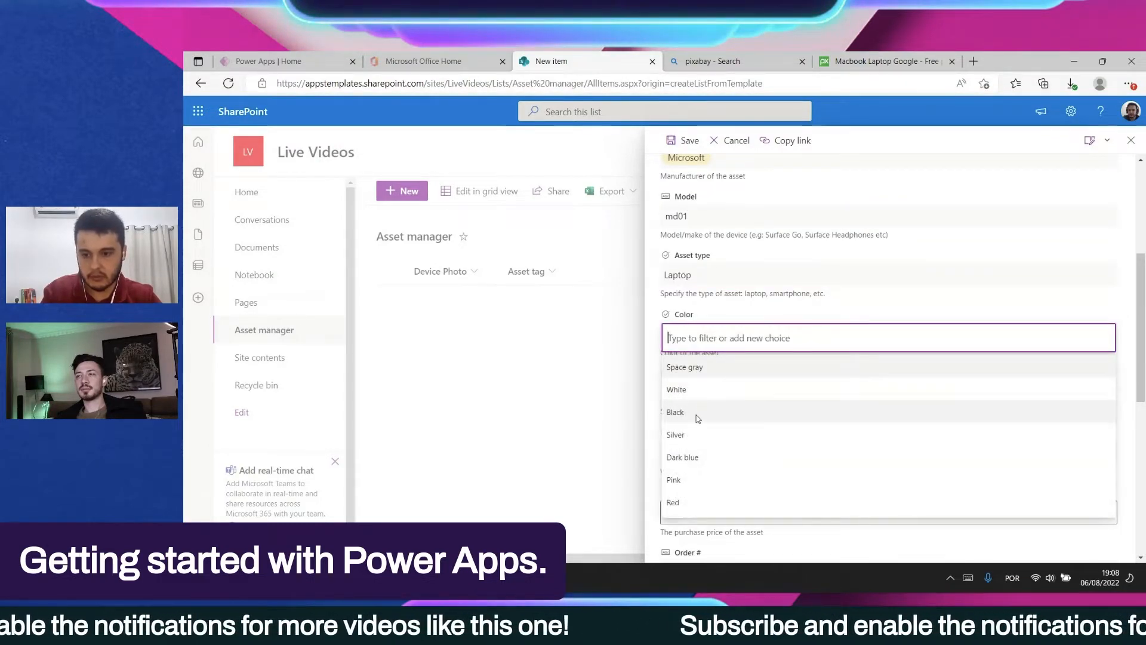
pyautogui.click(698, 414)
pyautogui.click(721, 333)
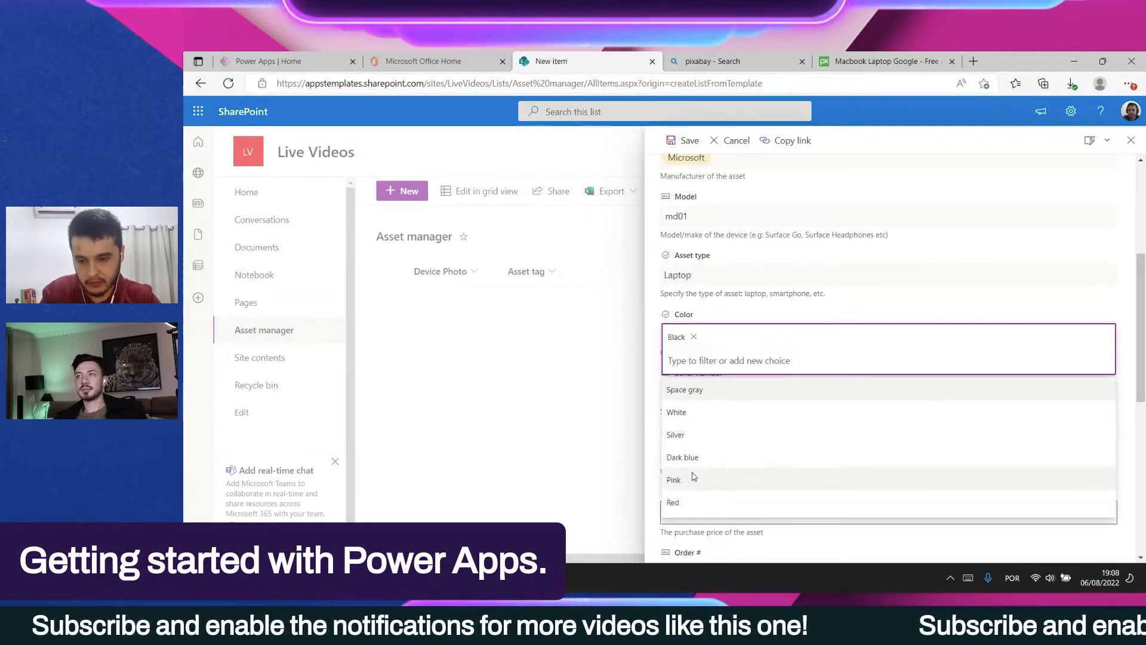
pyautogui.click(685, 434)
# Step: Enter 123456 as the Serial number and set the Purchase date to 8/1/2022
pyautogui.click(721, 394)
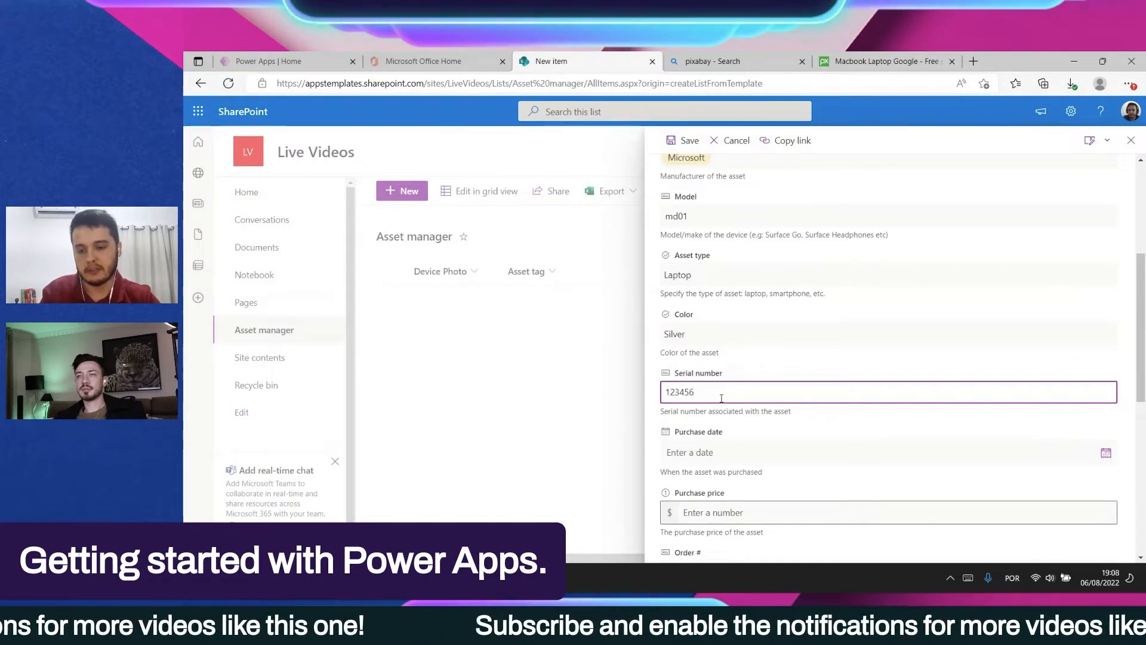
pyautogui.click(727, 449)
pyautogui.click(1106, 454)
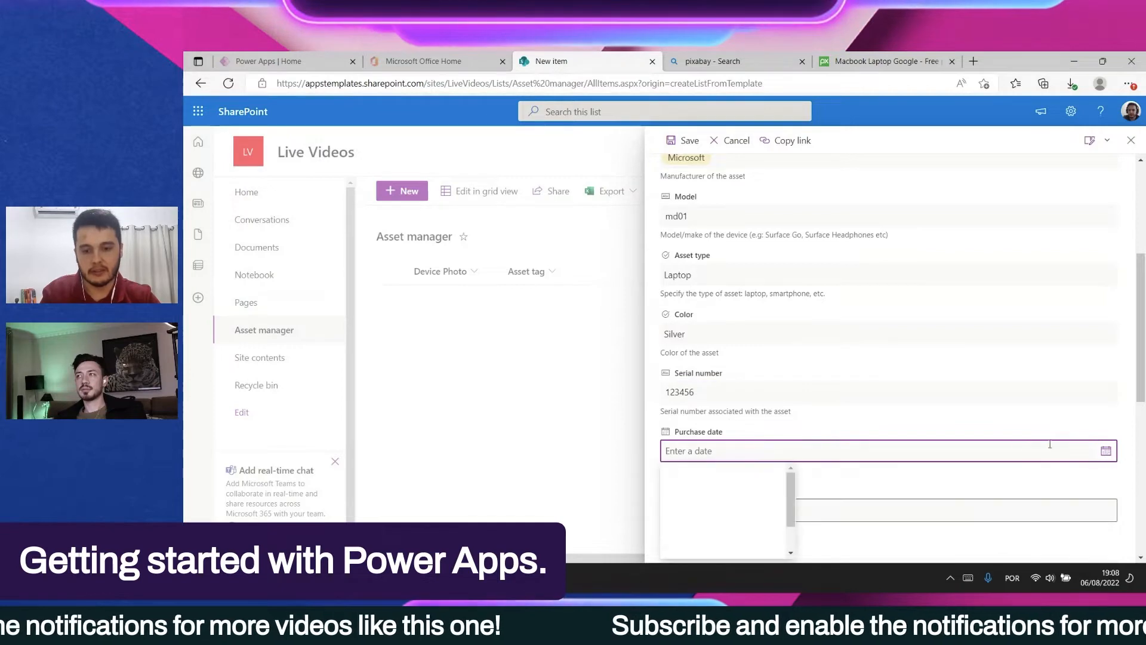
pyautogui.scroll(-3, 1069, 335)
pyautogui.click(1109, 270)
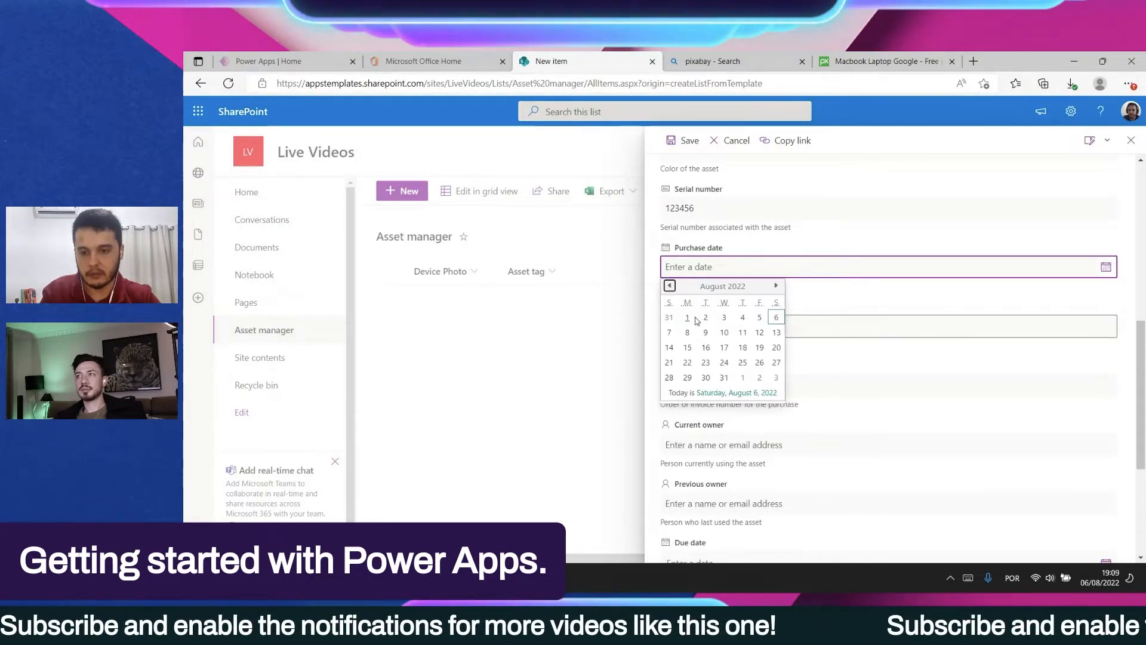
pyautogui.click(687, 317)
# Step: Set the Purchase price to $1000 and fill in the order number of the new item
pyautogui.click(766, 327)
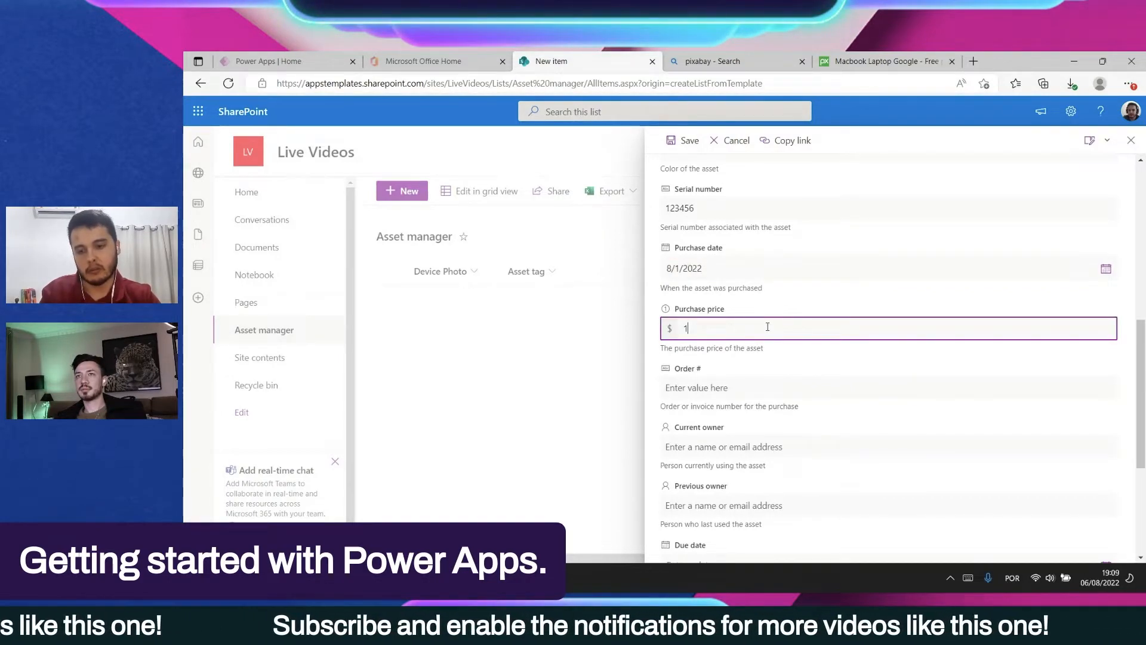
pyautogui.click(757, 387)
pyautogui.scroll(-1, 756, 391)
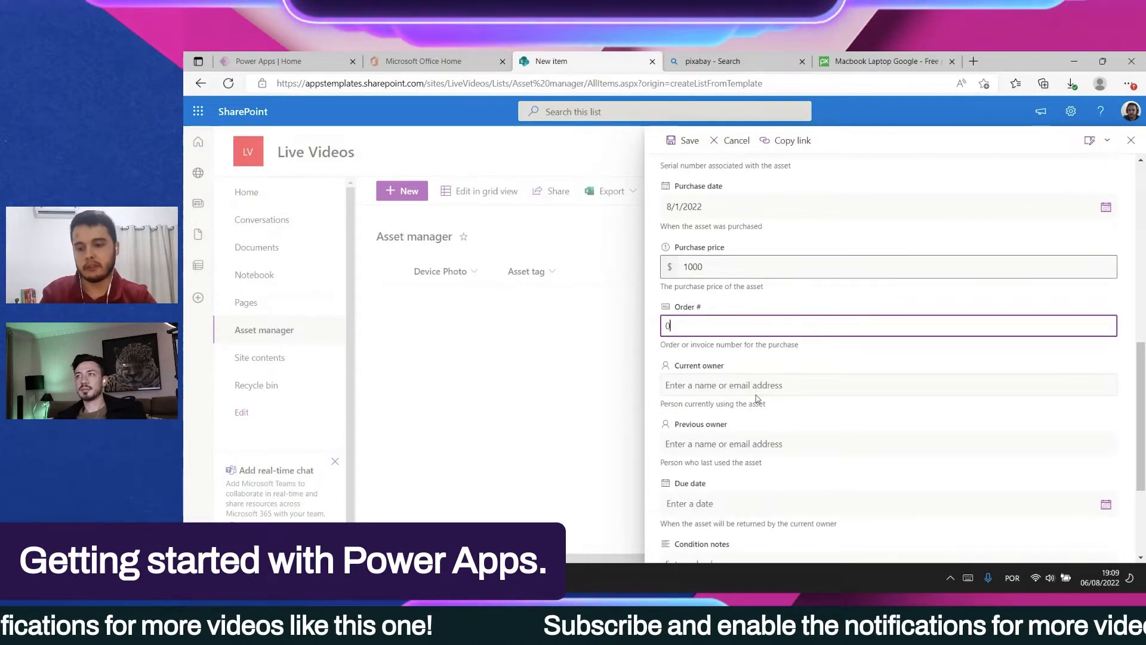
pyautogui.scroll(-2, 746, 384)
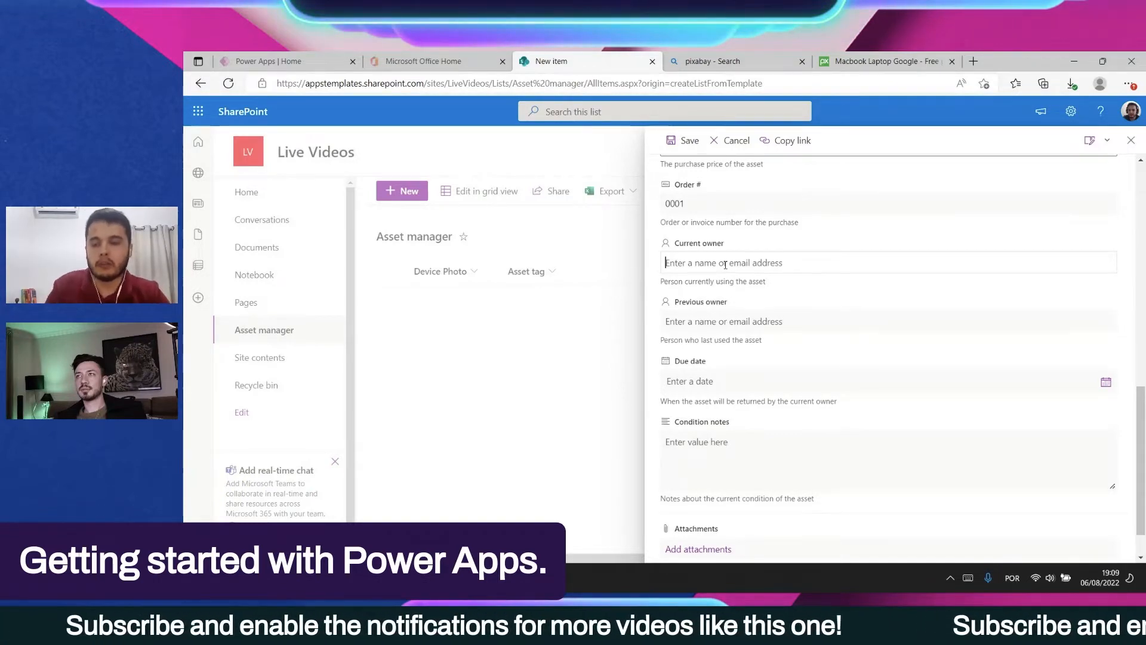
pyautogui.scroll(4, 722, 269)
pyautogui.scroll(4, 709, 289)
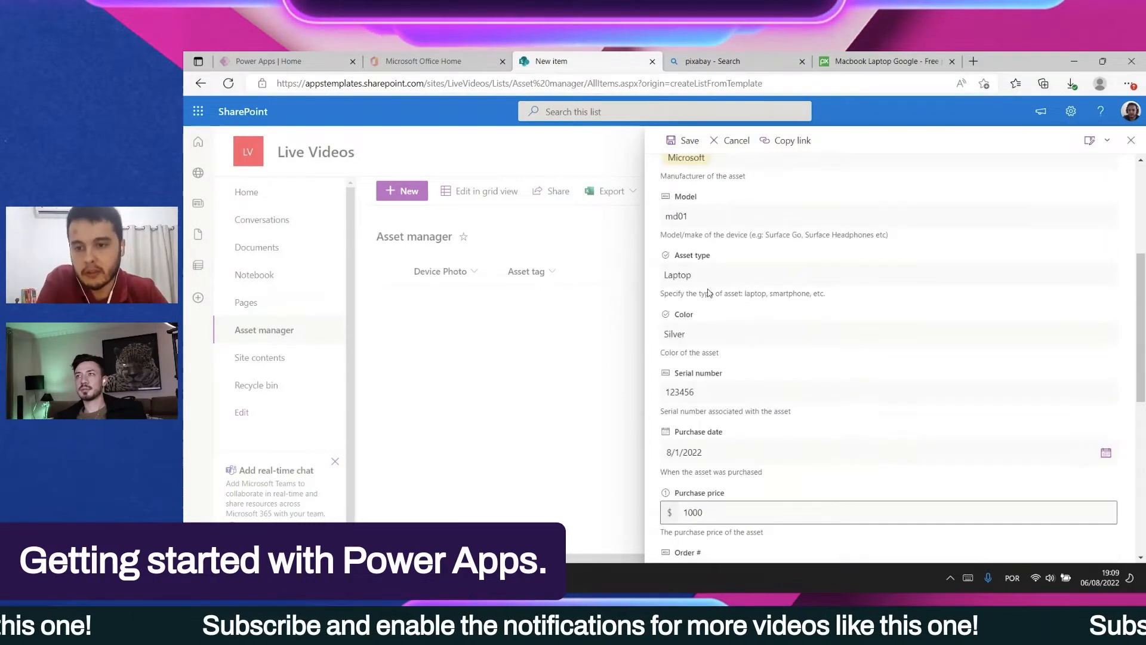
pyautogui.scroll(-5, 704, 328)
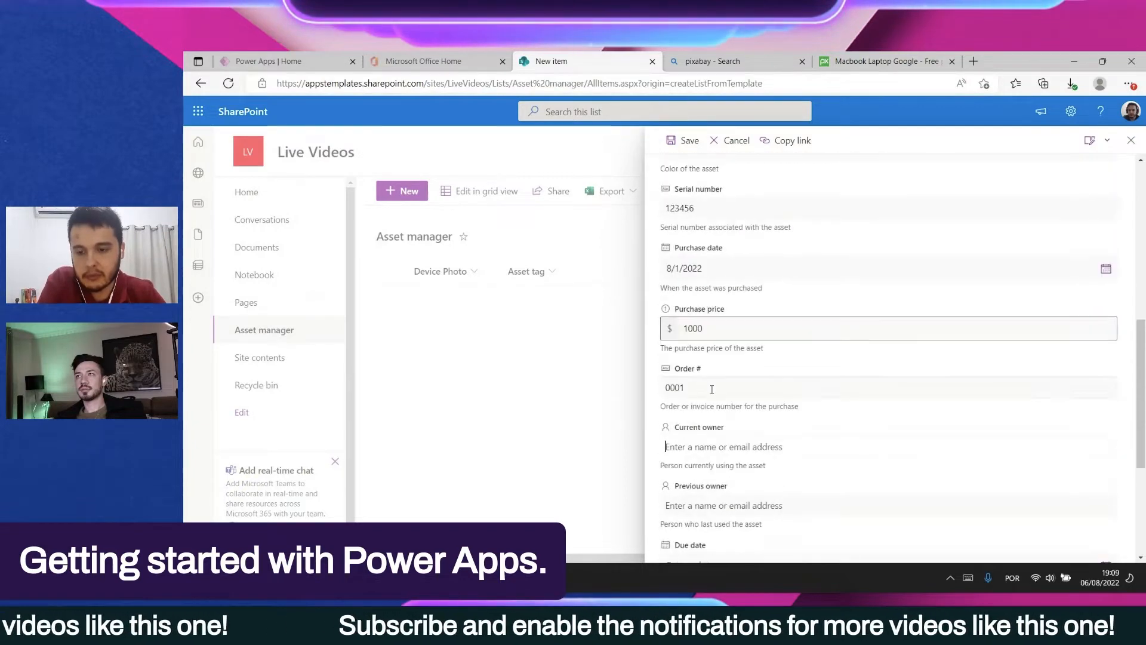
# Step: Enter "This is a brand new computer waiting for its owner." as the Condition notes and save the new item
pyautogui.scroll(-1, 684, 438)
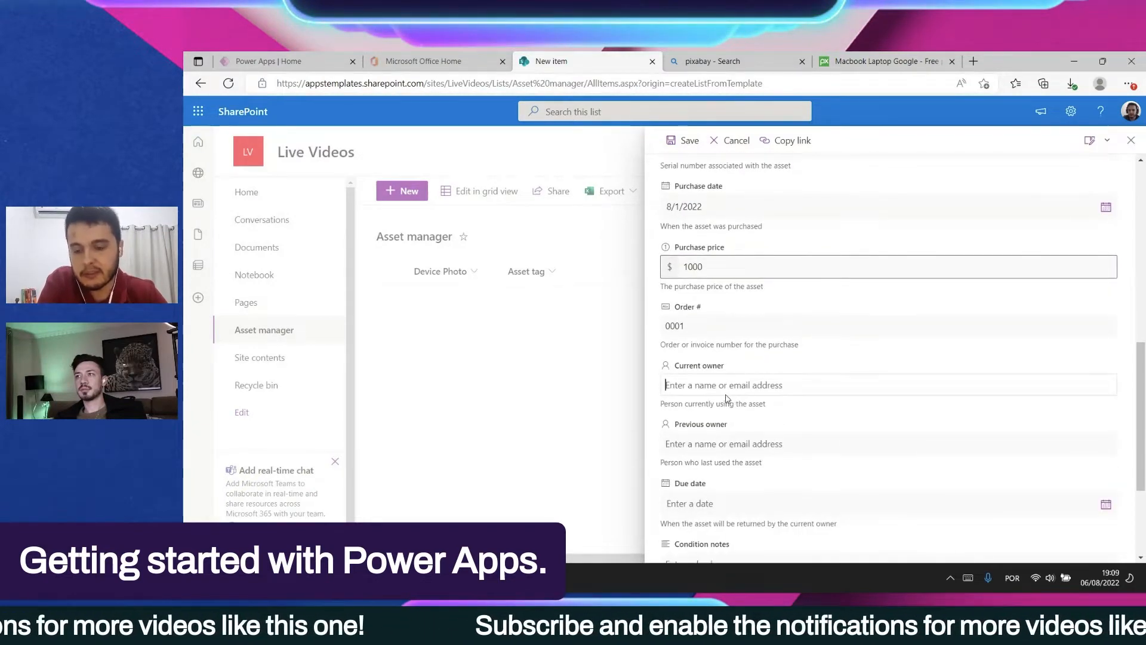
pyautogui.scroll(-2, 711, 388)
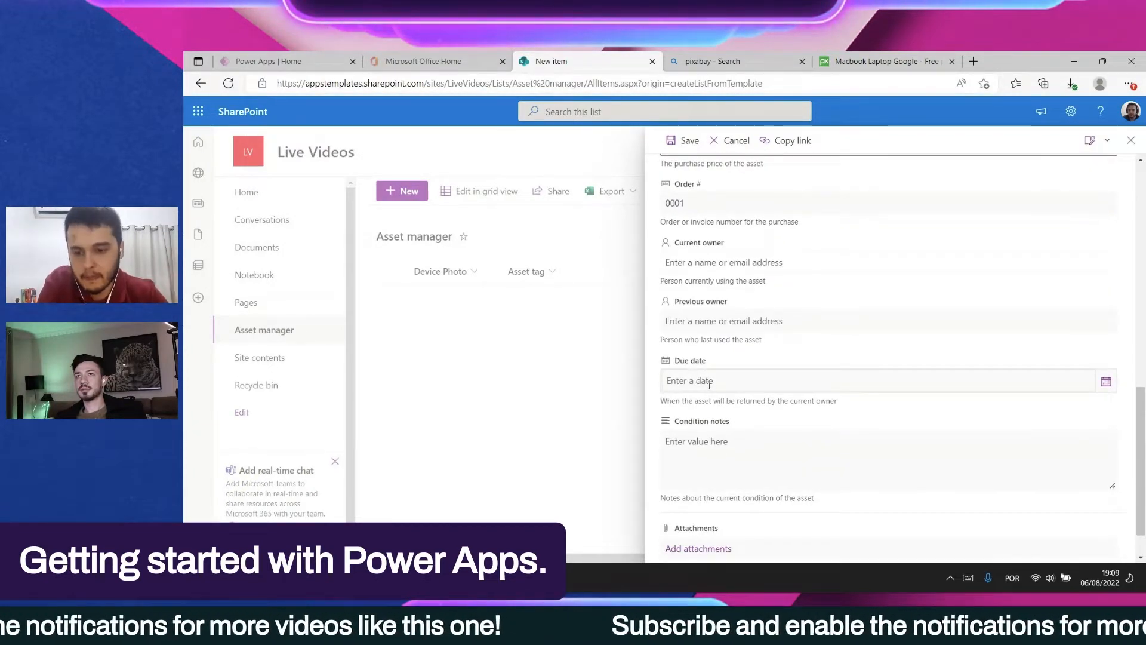
pyautogui.scroll(-1, 709, 385)
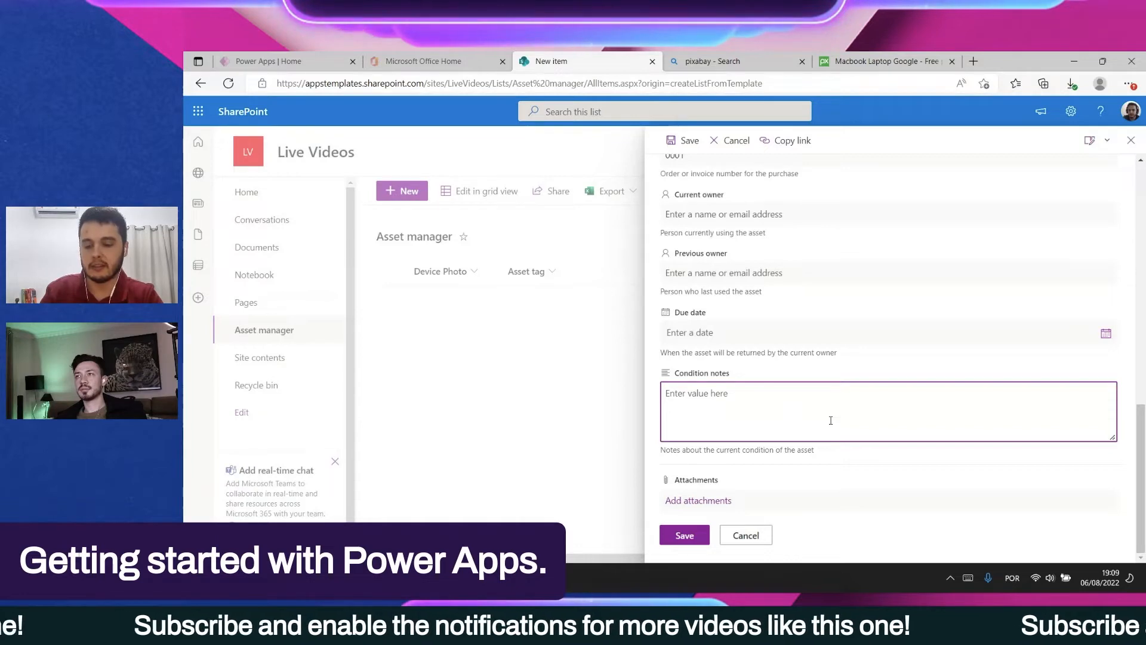
pyautogui.write('This is a bran')
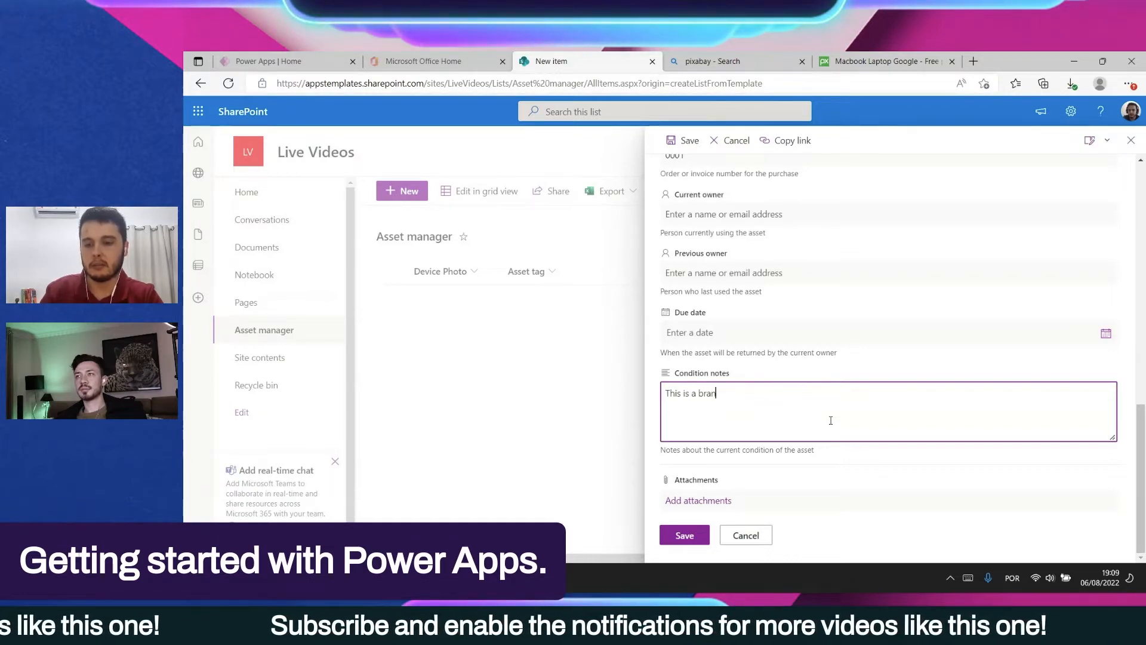
pyautogui.write('d new computer w')
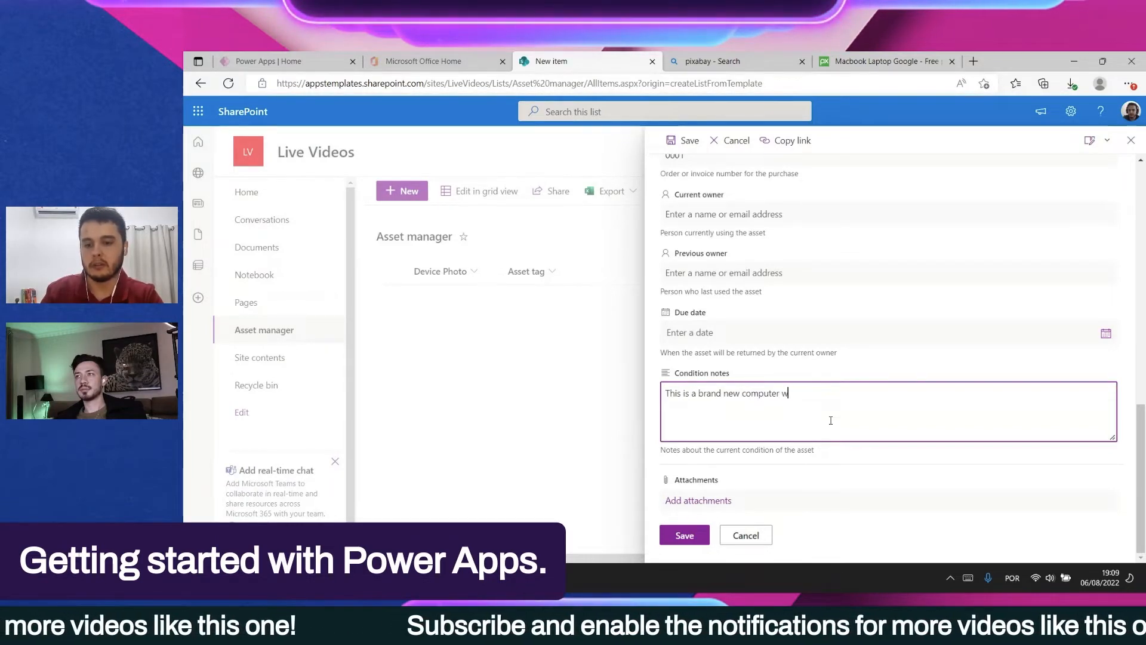
pyautogui.write('aiting for ')
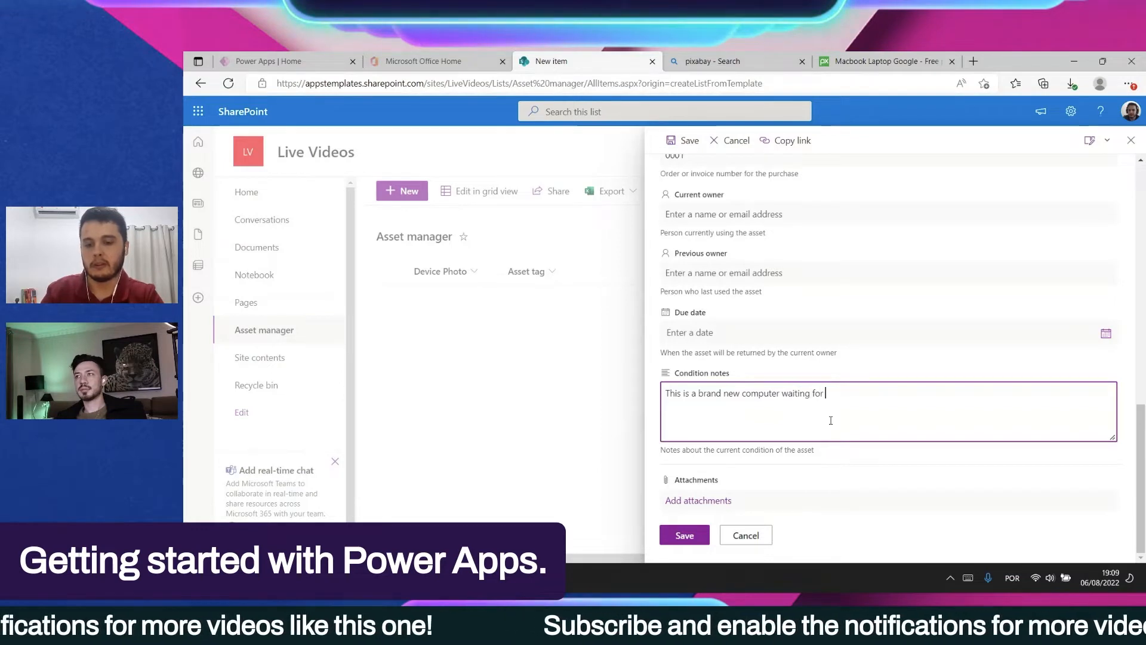
pyautogui.write('its owner.')
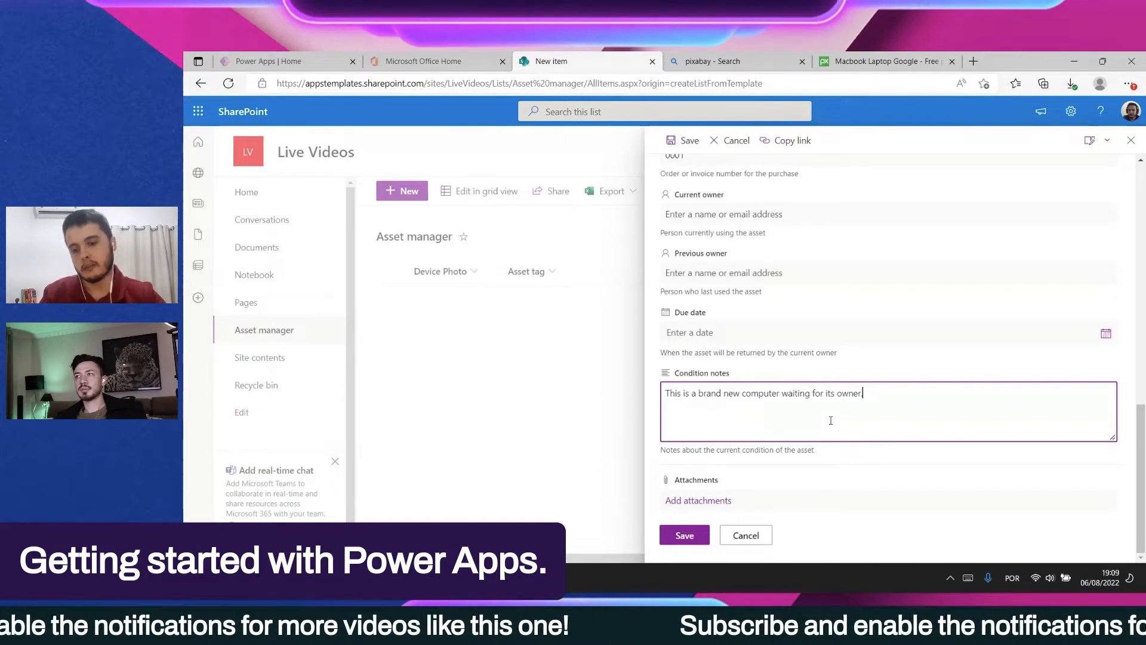
pyautogui.click(684, 536)
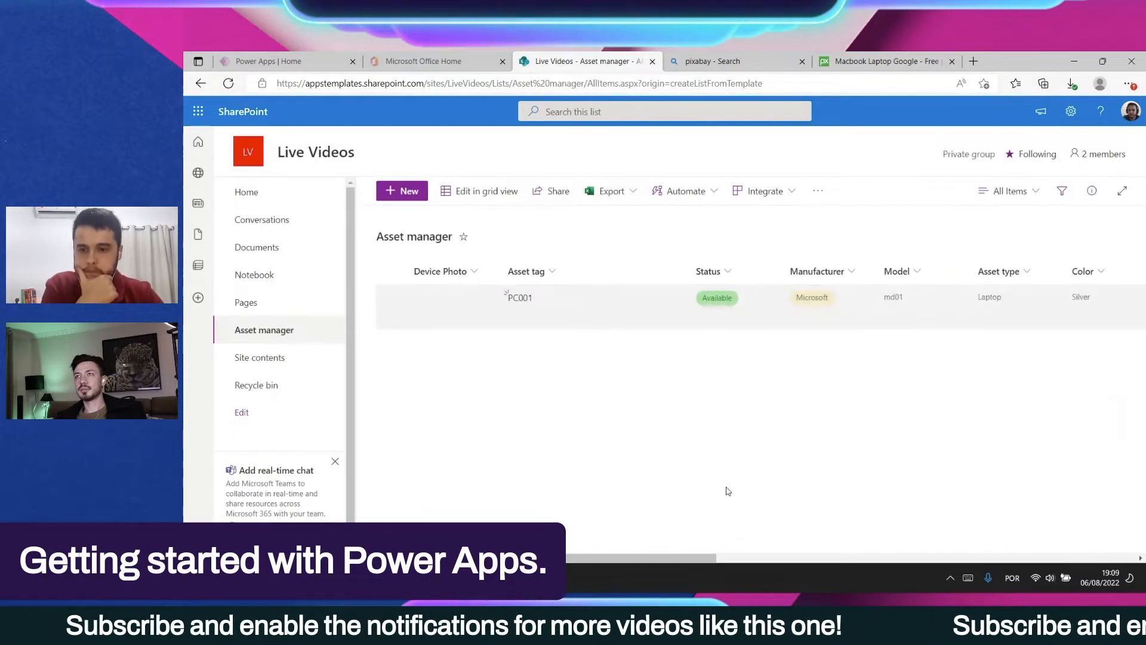
# Step: Switch the Asset manager list to grid view for editing
pyautogui.moveTo(621, 558); pyautogui.dragTo(558, 515)
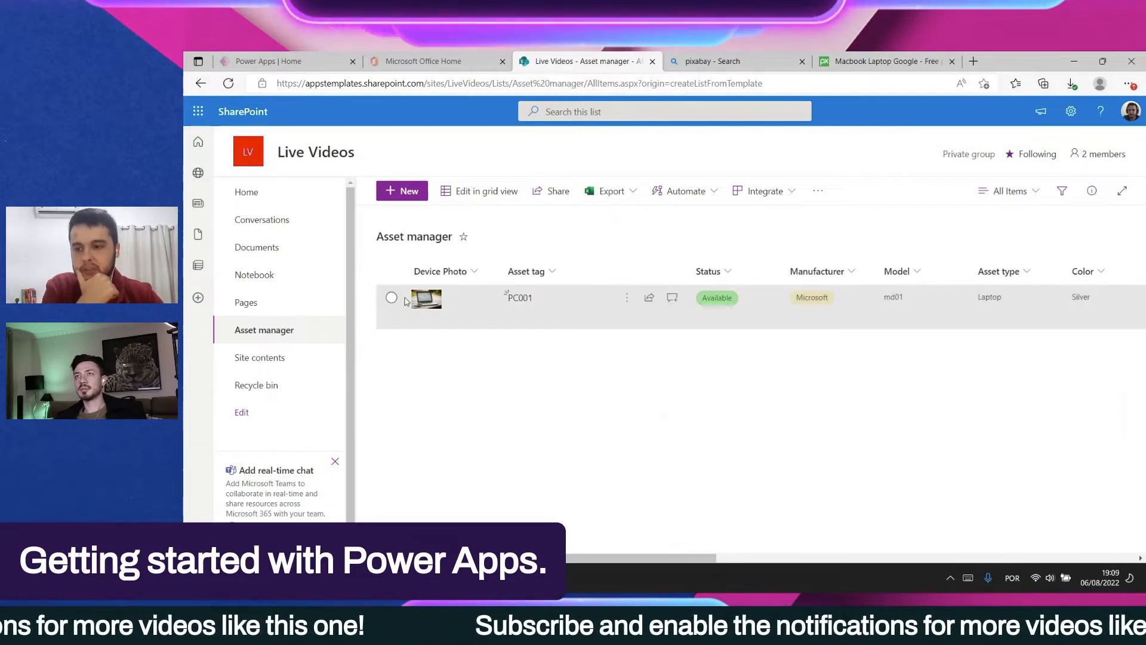
pyautogui.click(481, 191)
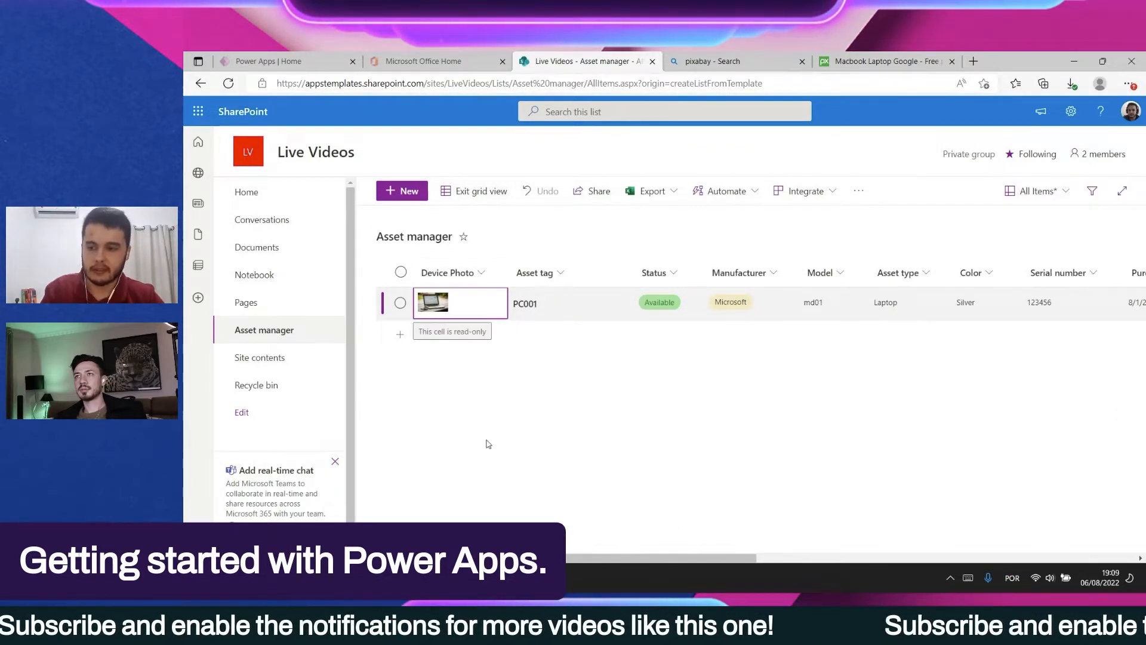
pyautogui.click(400, 302)
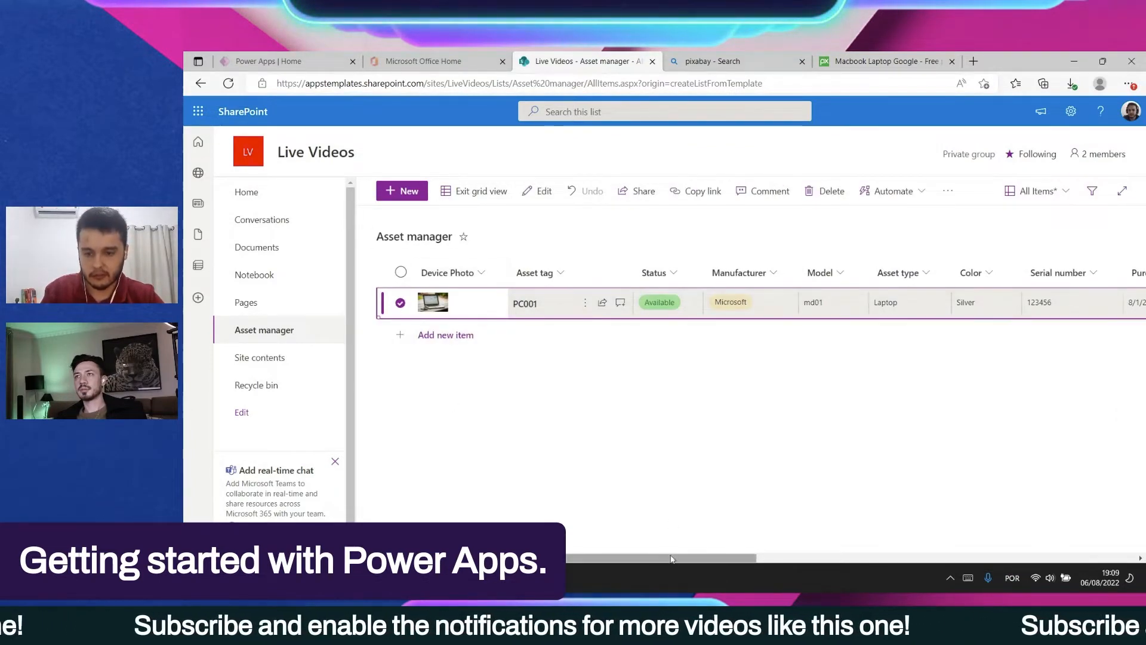
pyautogui.moveTo(656, 559); pyautogui.dragTo(1081, 557)
pyautogui.click(1025, 328)
pyautogui.click(1026, 305)
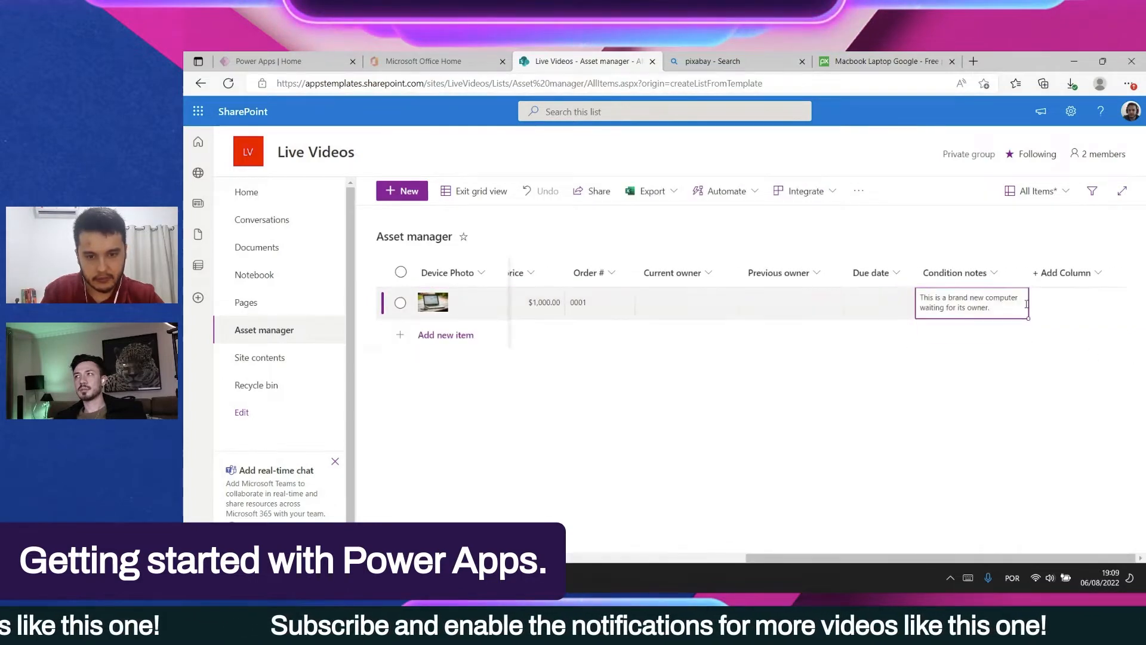
pyautogui.moveTo(795, 558); pyautogui.dragTo(412, 558)
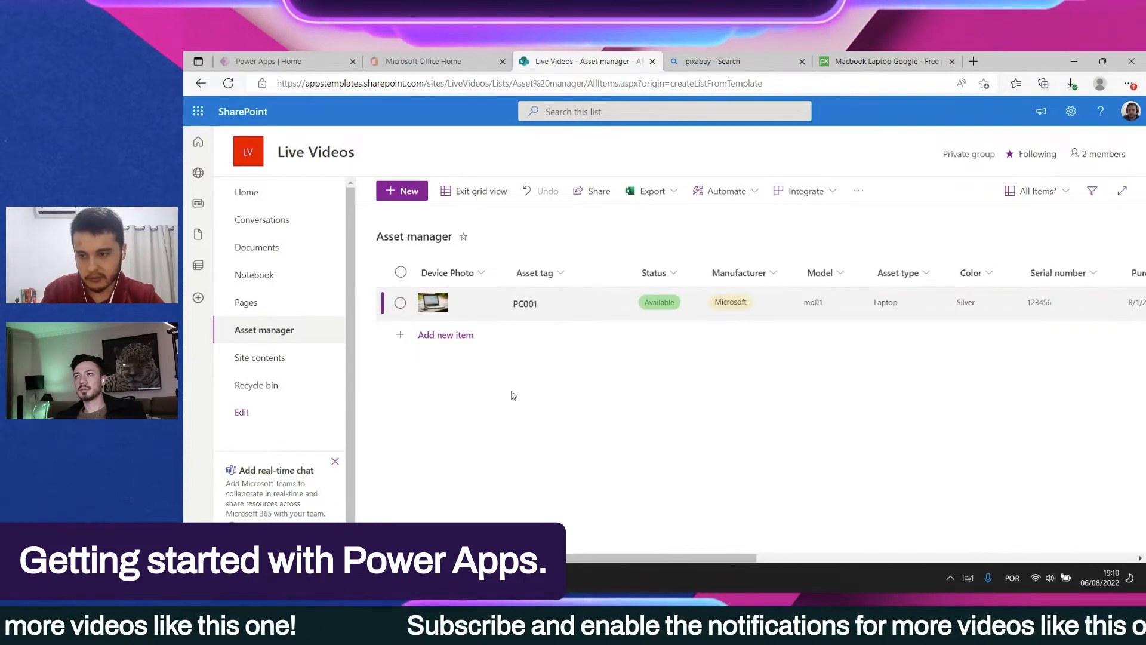
# Step: Select the whole PC001 row from Device Photo to Condition notes and fill it down into one new row below
pyautogui.click(443, 306)
pyautogui.moveTo(620, 560); pyautogui.dragTo(1069, 558)
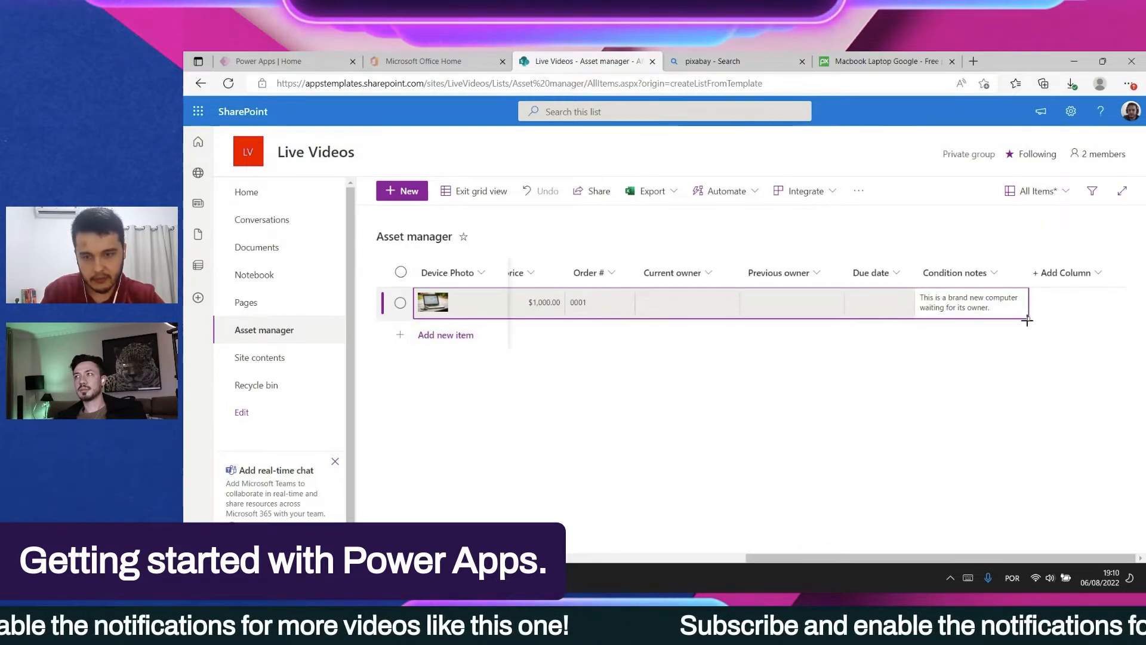
pyautogui.moveTo(1027, 320); pyautogui.dragTo(1025, 346)
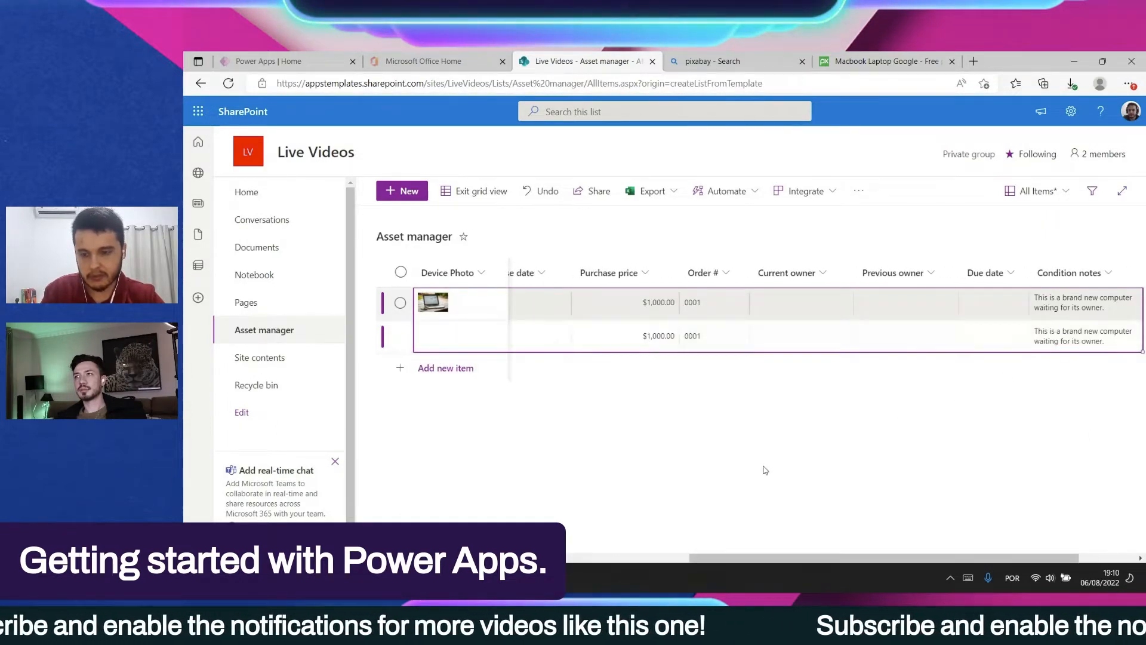
# Step: Set the Asset tag of the duplicated second row to PC002
pyautogui.click(731, 336)
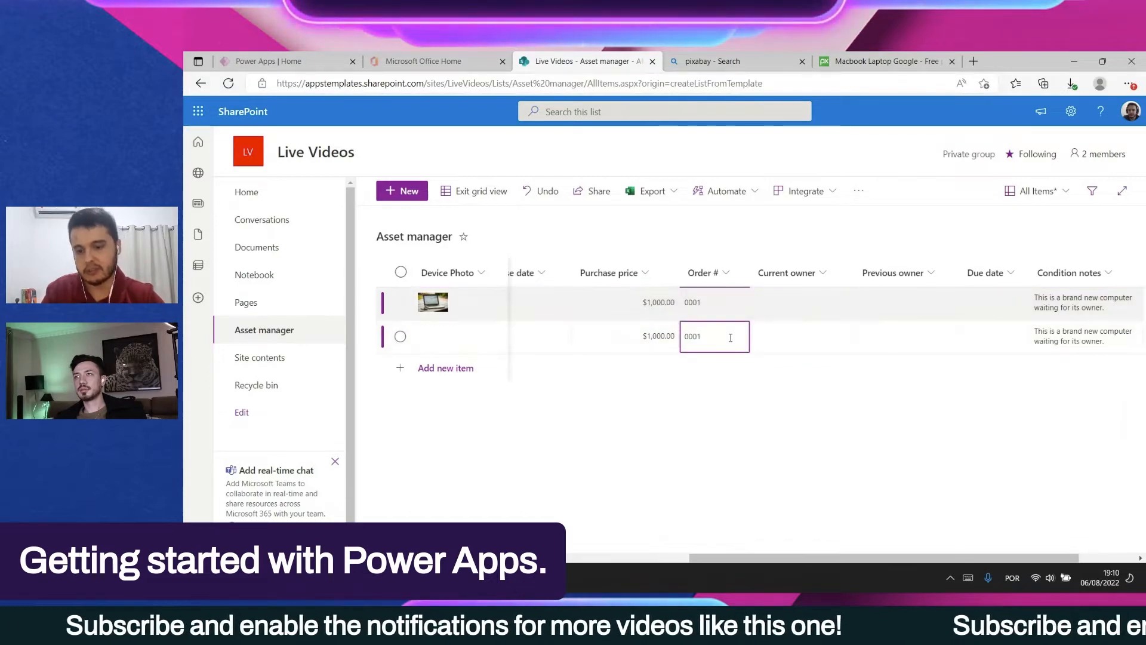
pyautogui.moveTo(737, 559); pyautogui.dragTo(518, 559)
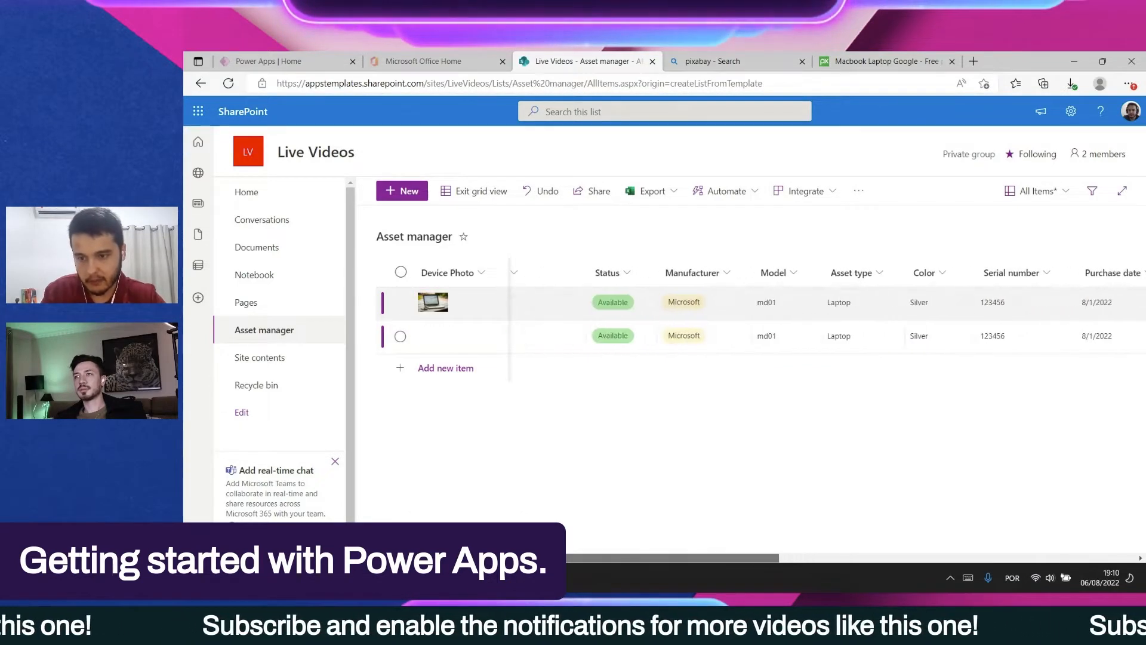
pyautogui.click(576, 340)
pyautogui.click(552, 335)
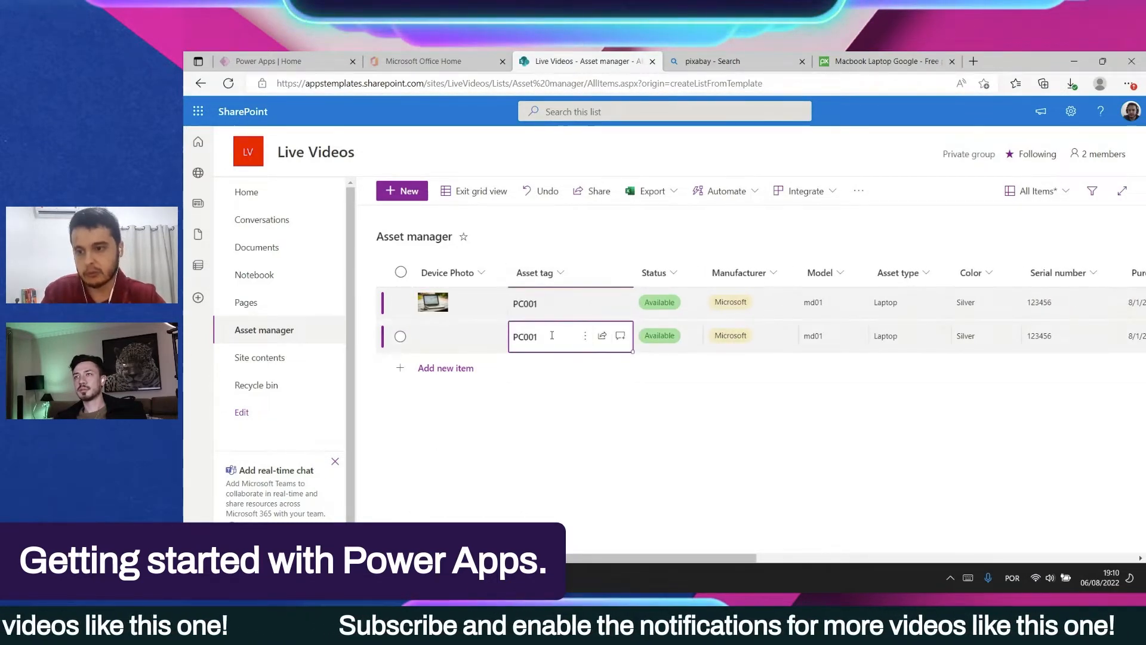
pyautogui.press('BackSpace')
pyautogui.write('2')
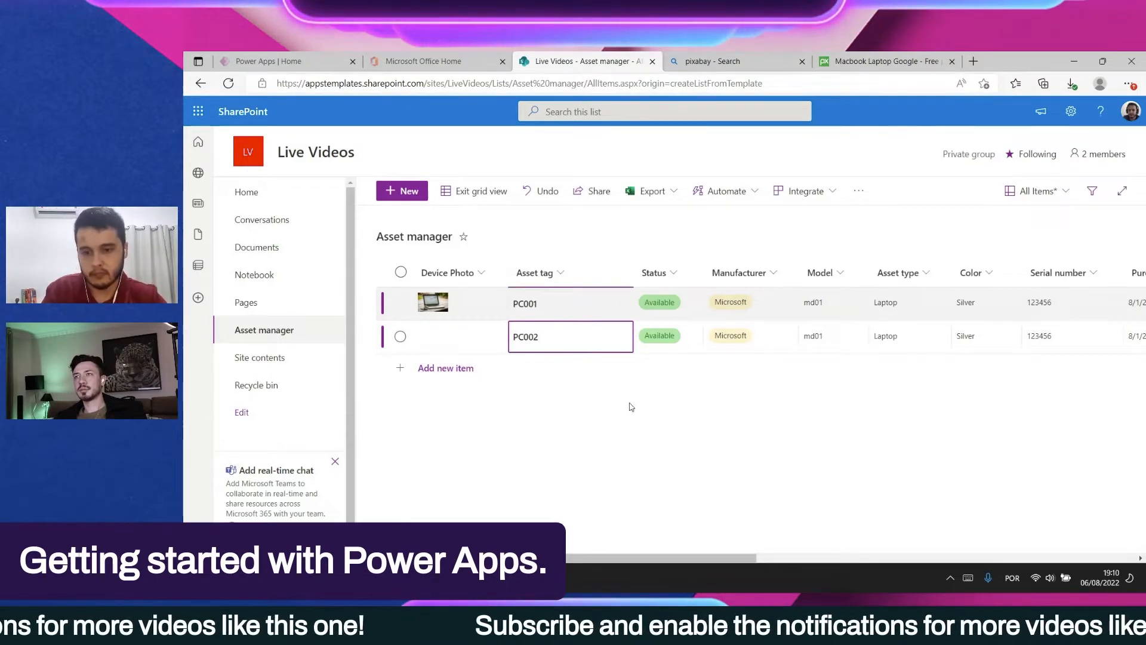
# Step: Set the PC002 row's Model to md02 and its Serial number to 123457, and exit grid view
pyautogui.click(827, 337)
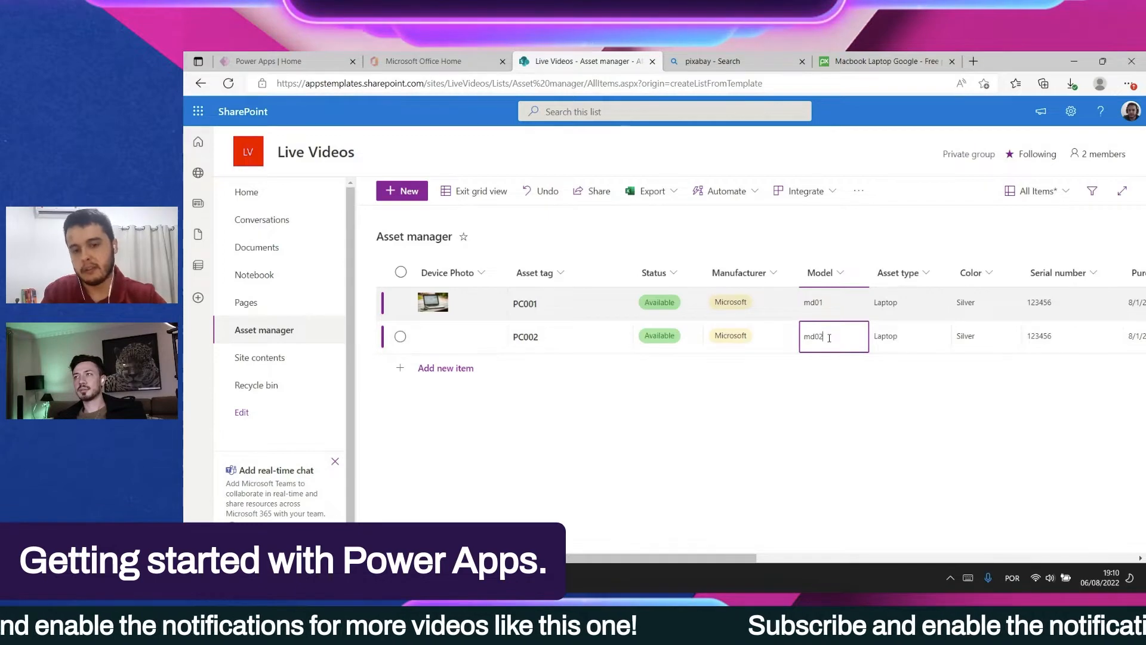
pyautogui.click(1058, 335)
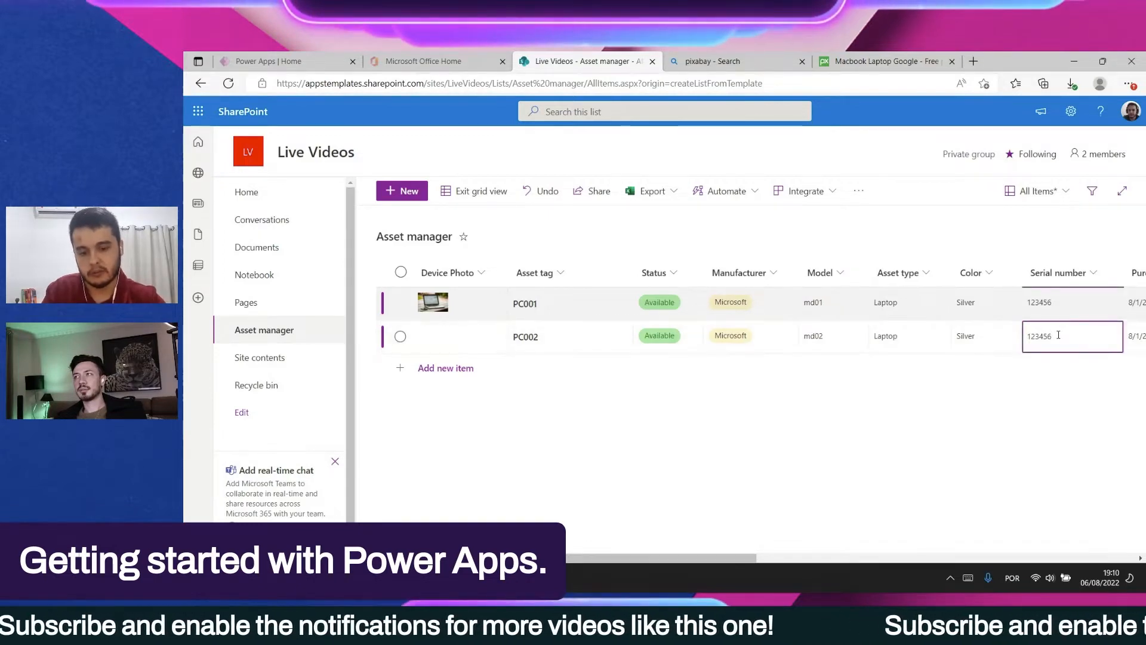
pyautogui.press('BackSpace')
pyautogui.write('7')
pyautogui.click(475, 190)
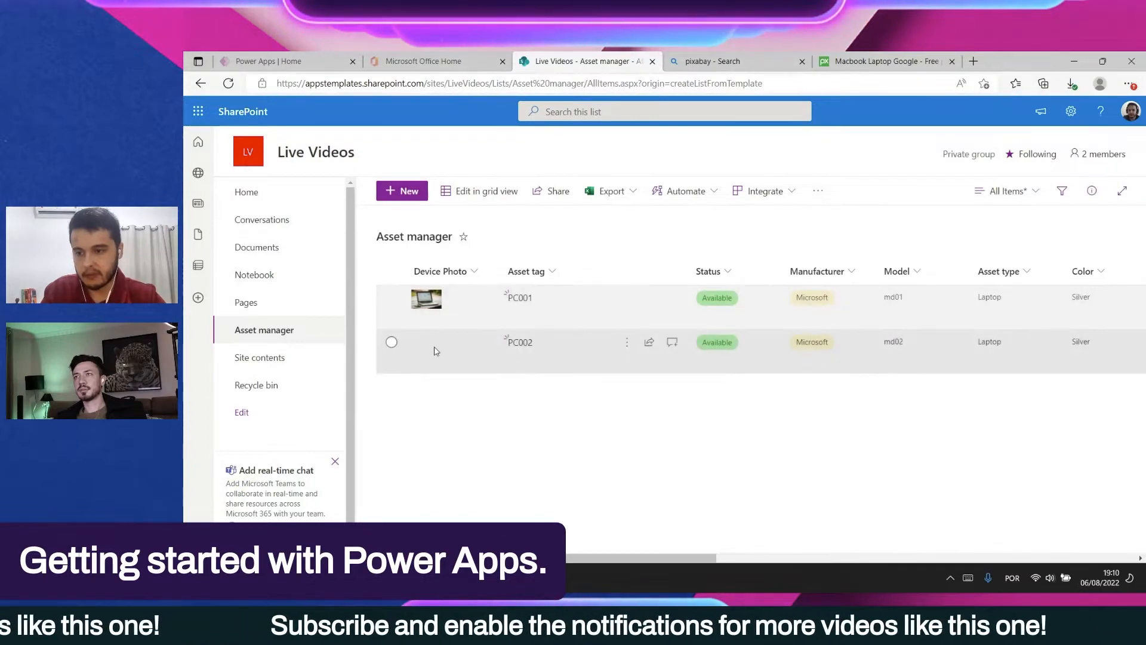
# Step: Switch to Pixabay and return to the laptop image search results to look for another device photo
pyautogui.click(865, 59)
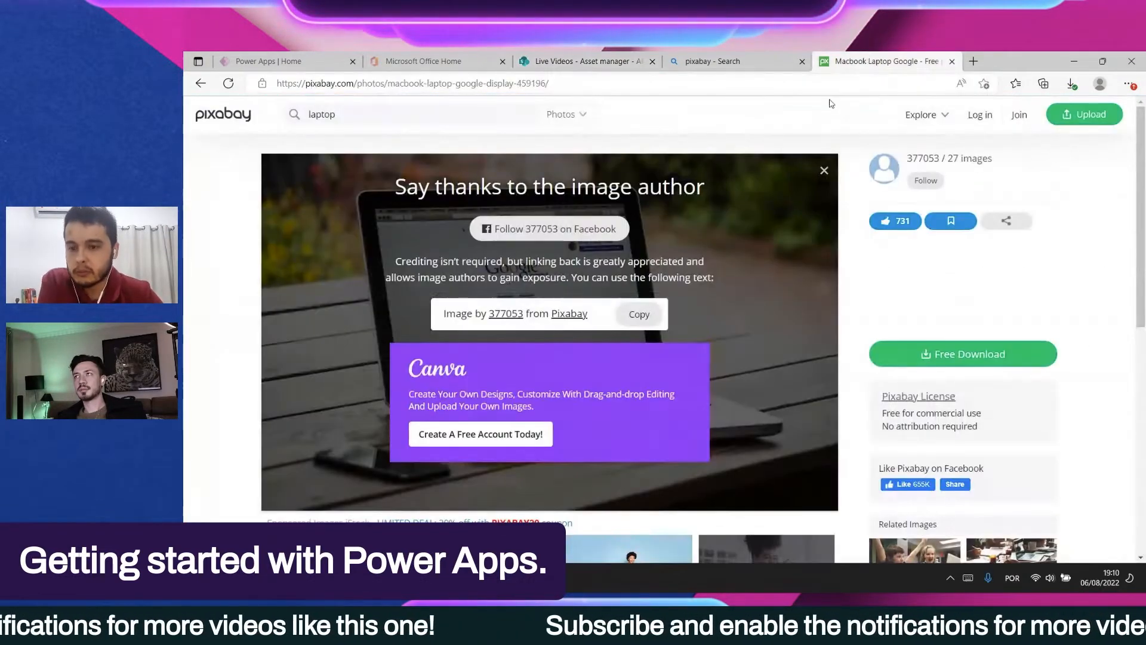
pyautogui.click(202, 85)
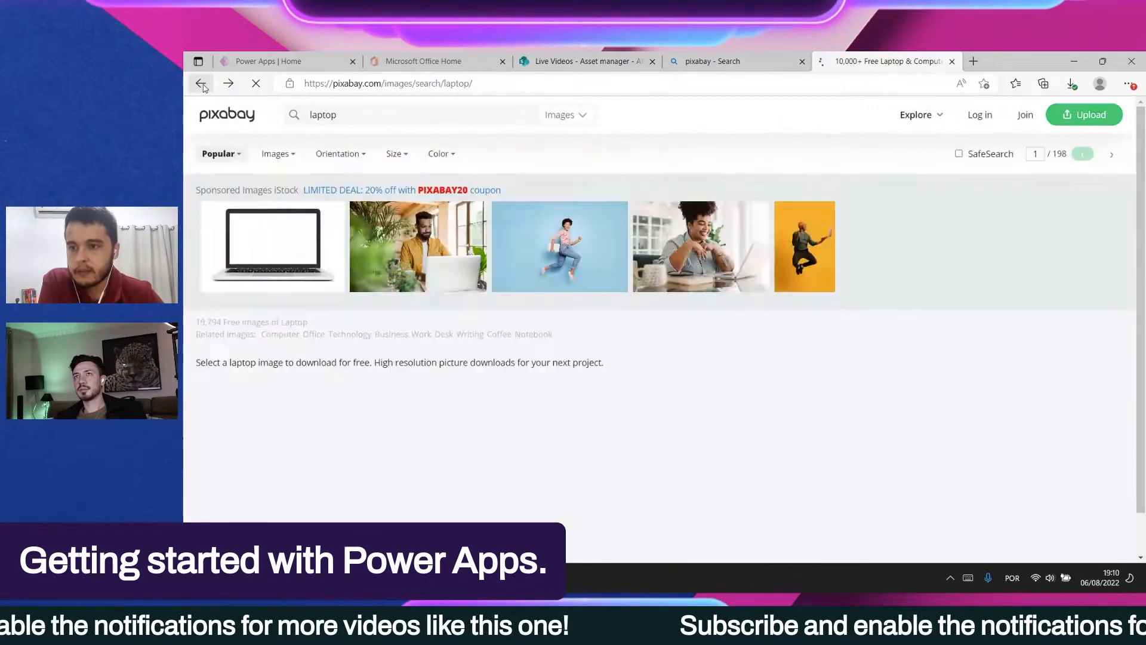
pyautogui.scroll(2, 657, 411)
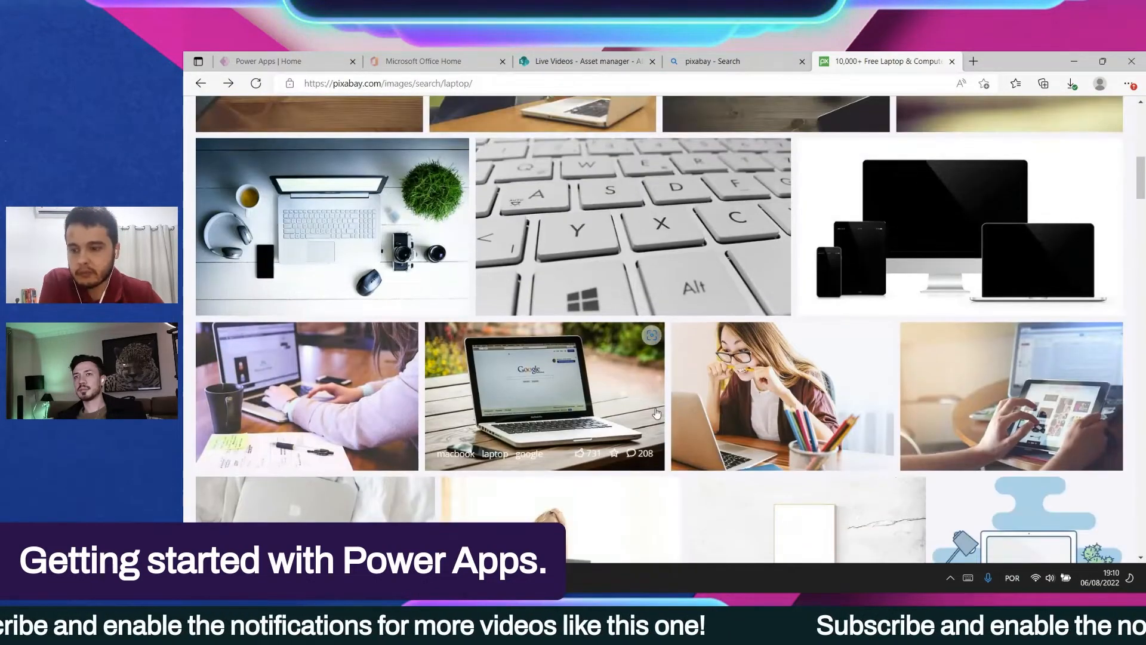
pyautogui.scroll(-2, 657, 414)
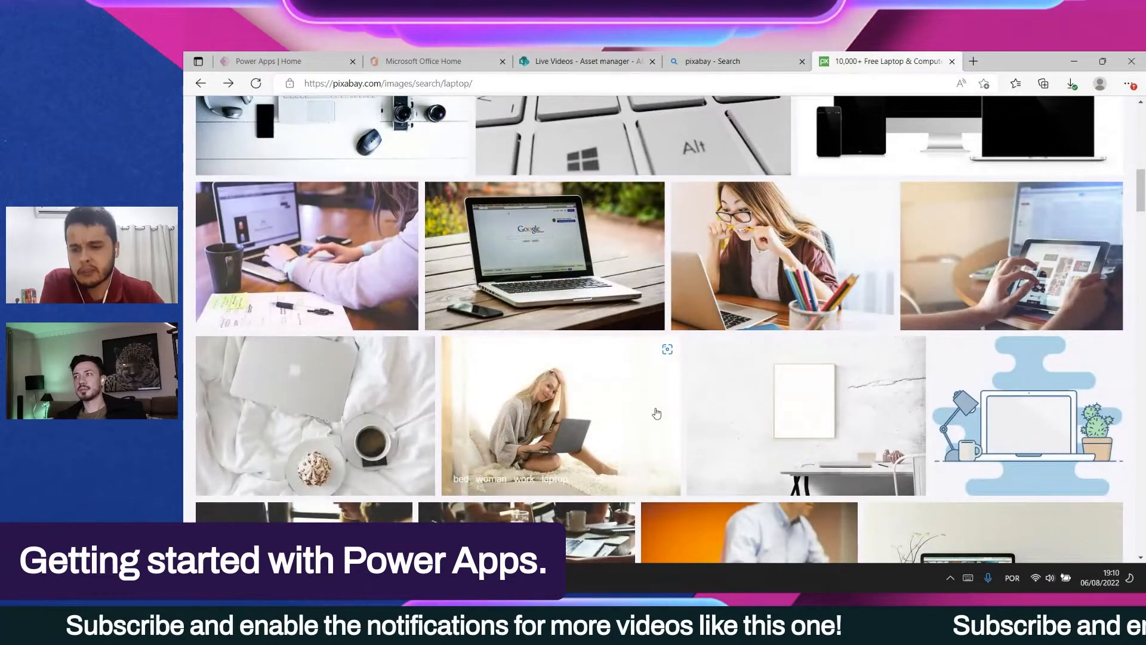
pyautogui.click(293, 57)
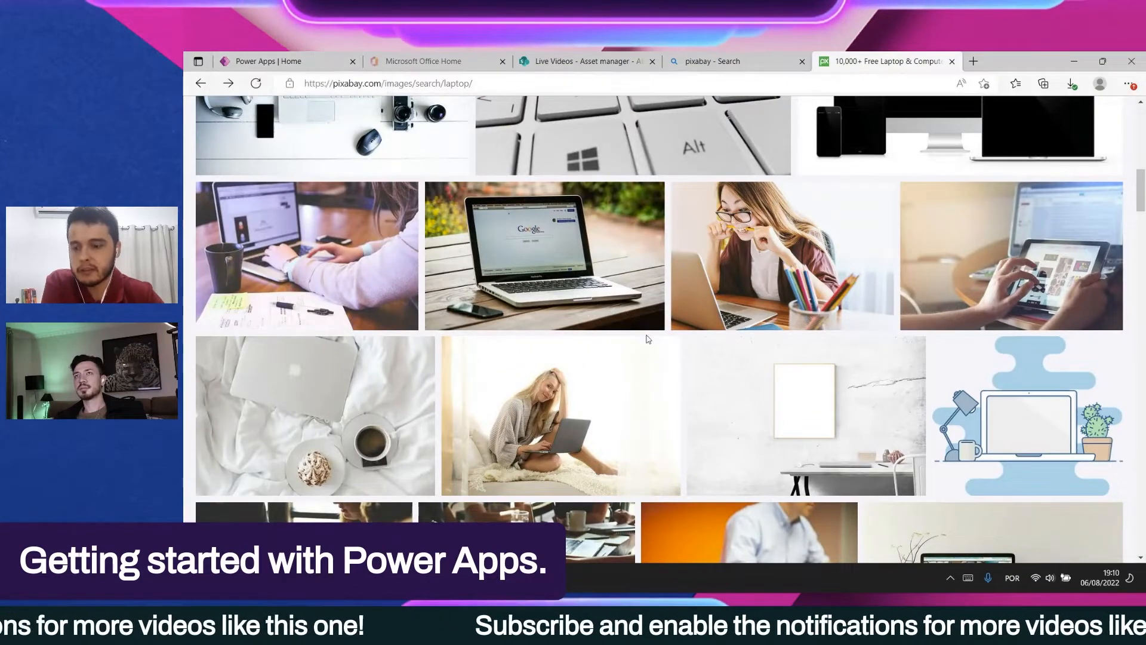
# Step: Find the photo of an open laptop with a smartphone and a red apple, and download it as a 640×426 JPG
pyautogui.scroll(-3, 652, 350)
pyautogui.scroll(-3, 683, 381)
pyautogui.scroll(-1, 691, 408)
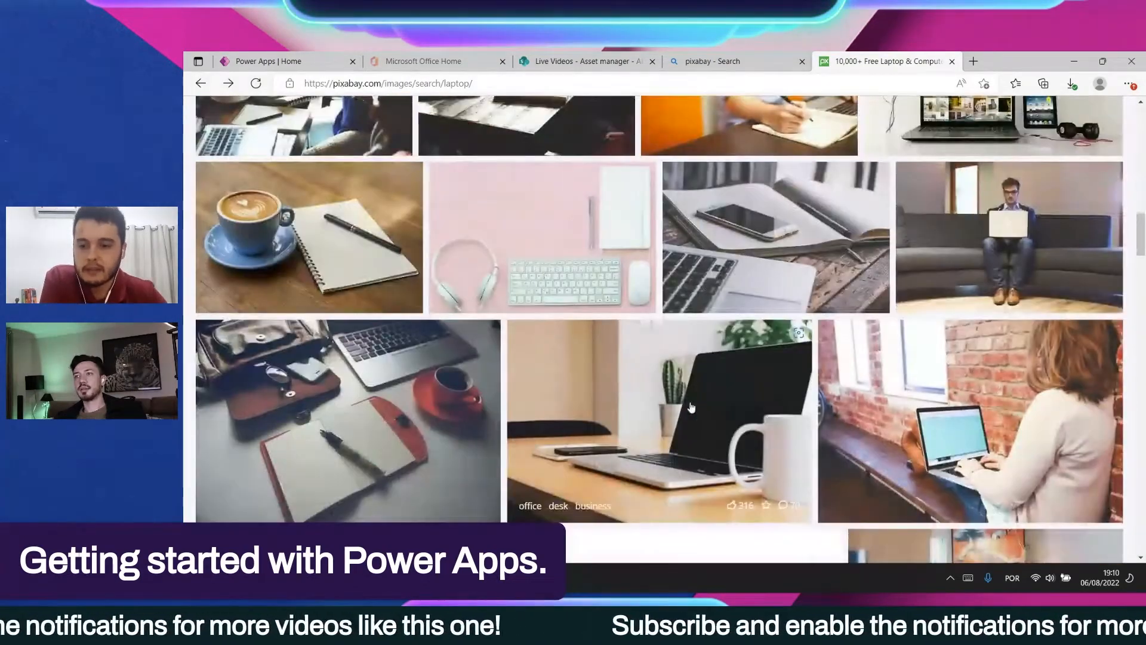
pyautogui.scroll(-6, 690, 407)
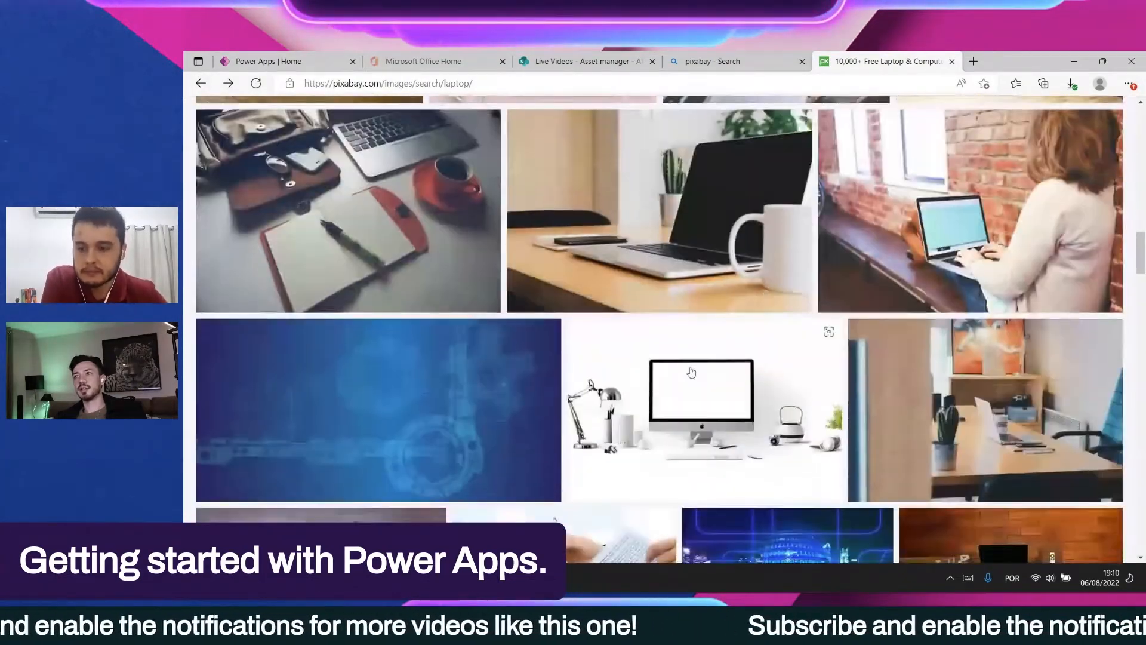
pyautogui.scroll(-7, 691, 373)
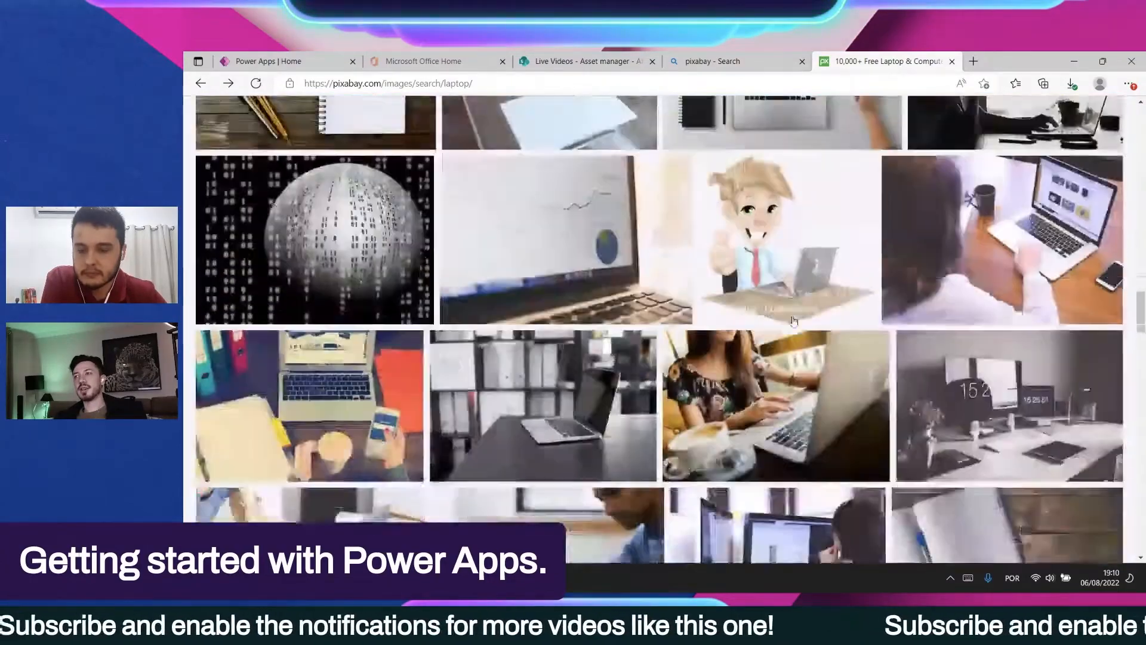
pyautogui.scroll(-5, 796, 317)
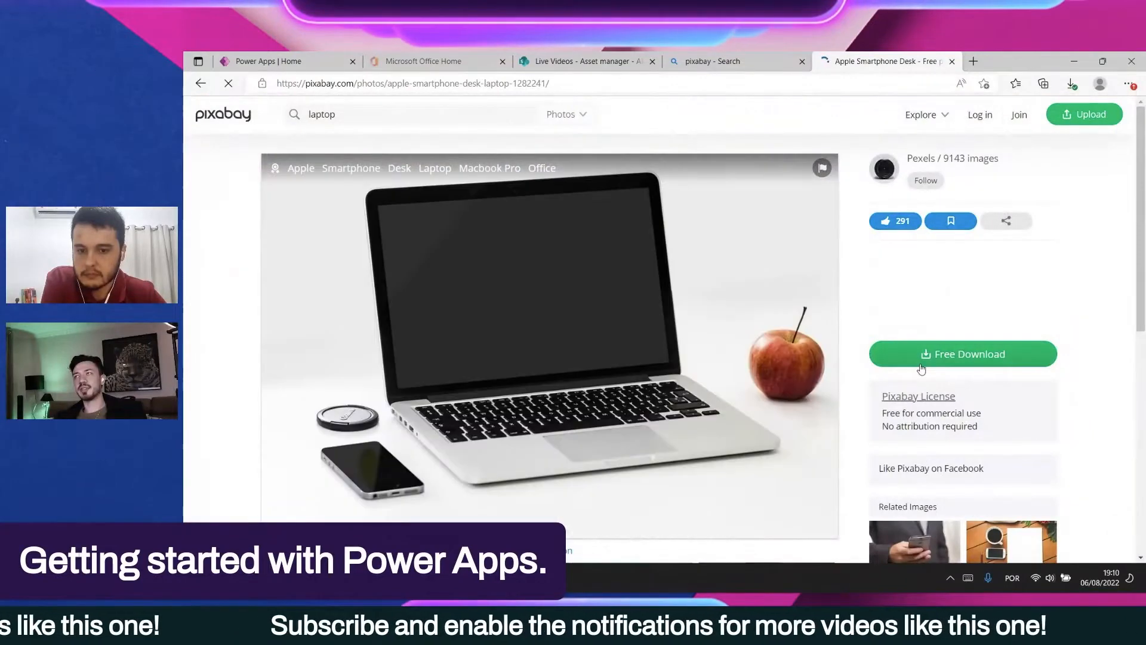
pyautogui.click(923, 359)
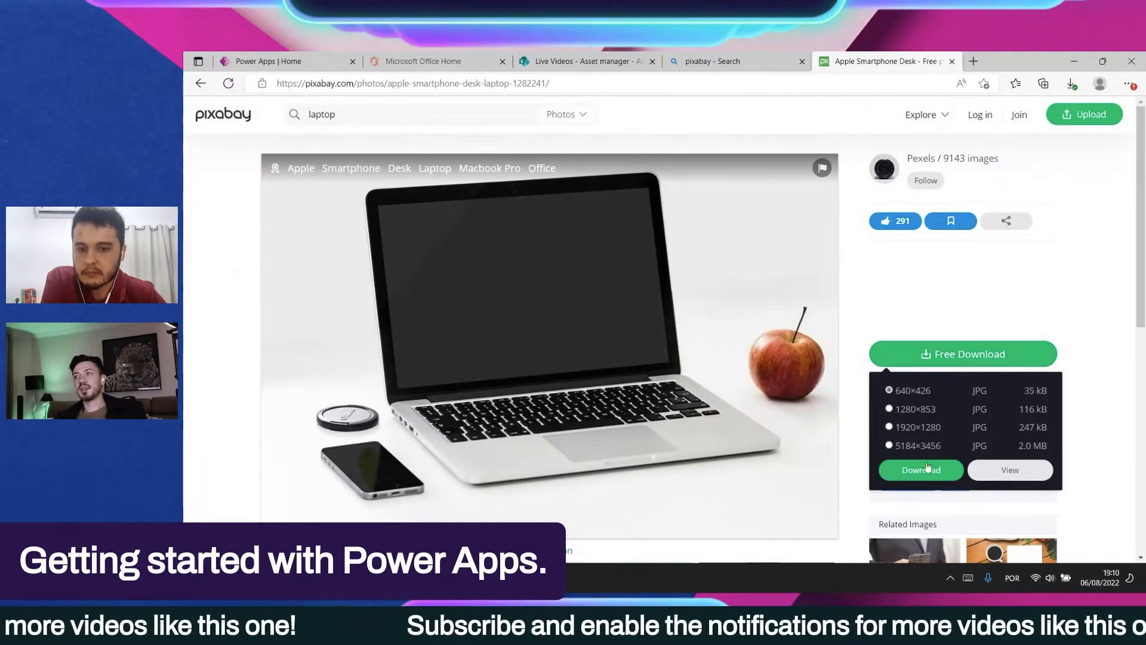
pyautogui.click(928, 468)
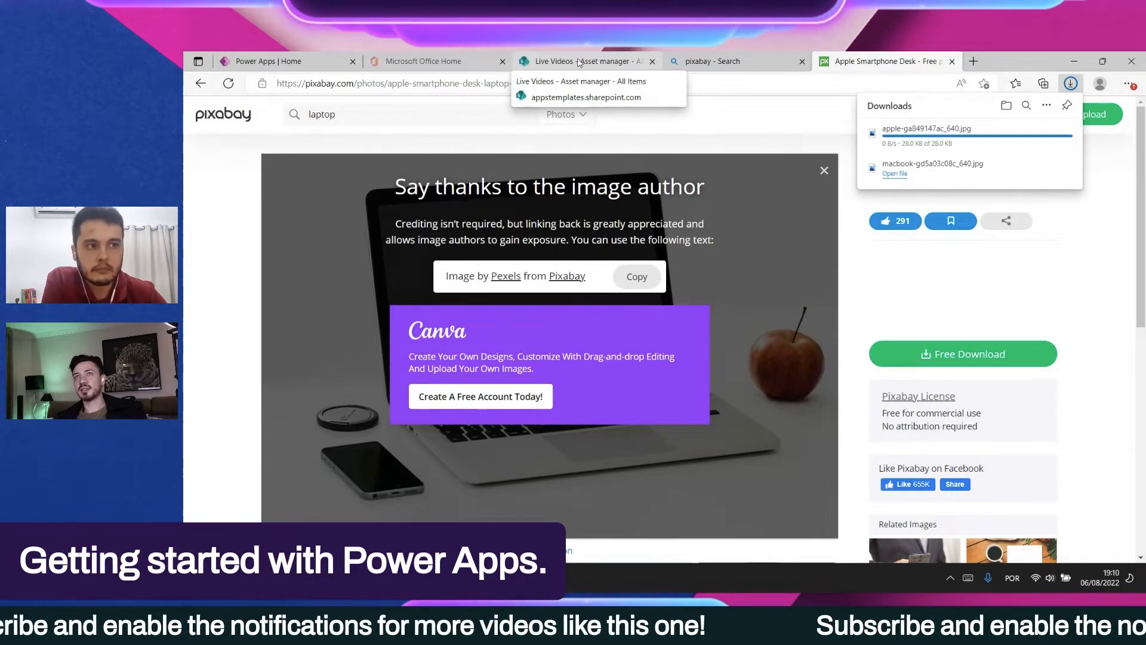
# Step: Switch back to the SharePoint Asset manager list and open the PC002 item for editing
pyautogui.click(579, 62)
pyautogui.click(470, 347)
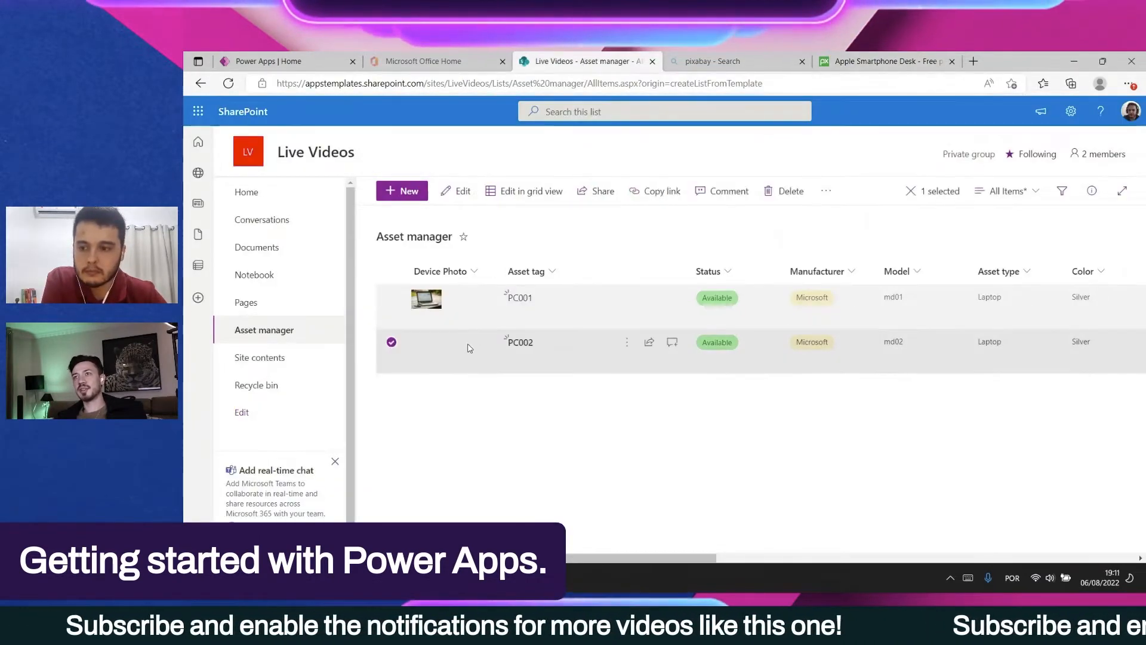
pyautogui.click(455, 192)
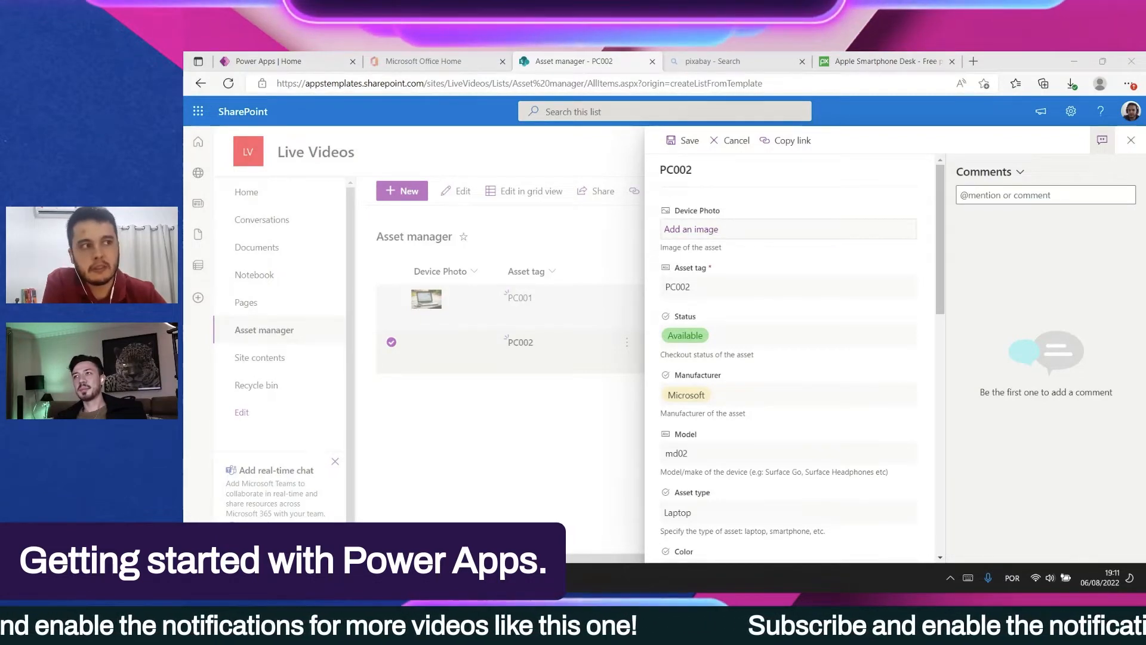
# Step: Add the downloaded laptop photo as the PC002 item's Device Photo and save the item
pyautogui.press('Return')
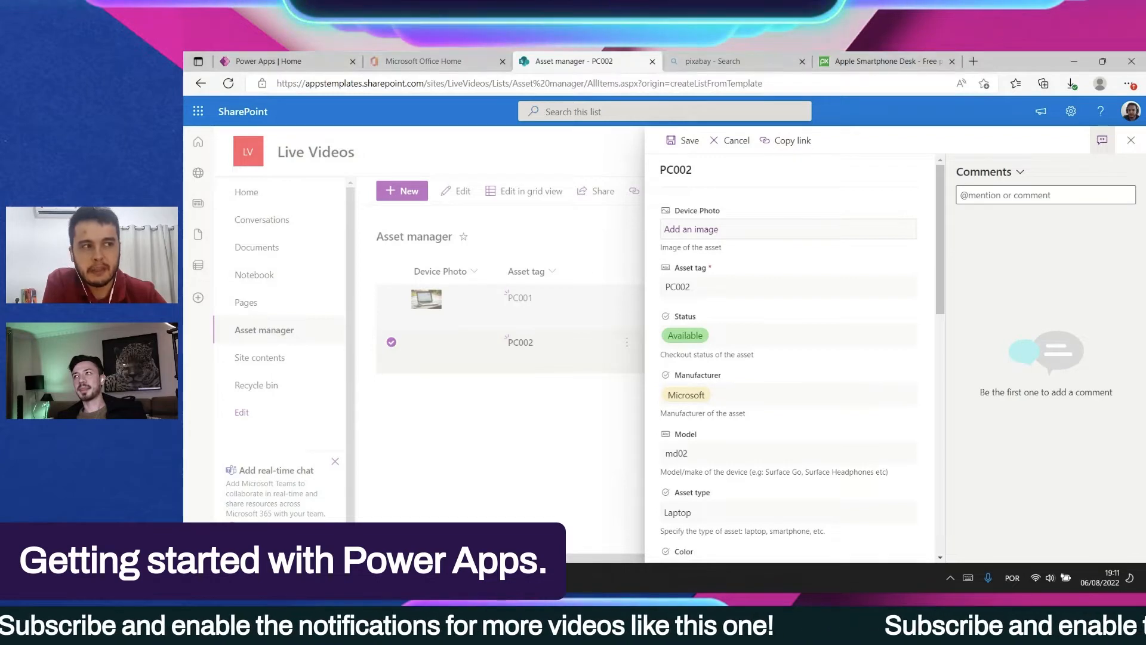
pyautogui.click(681, 144)
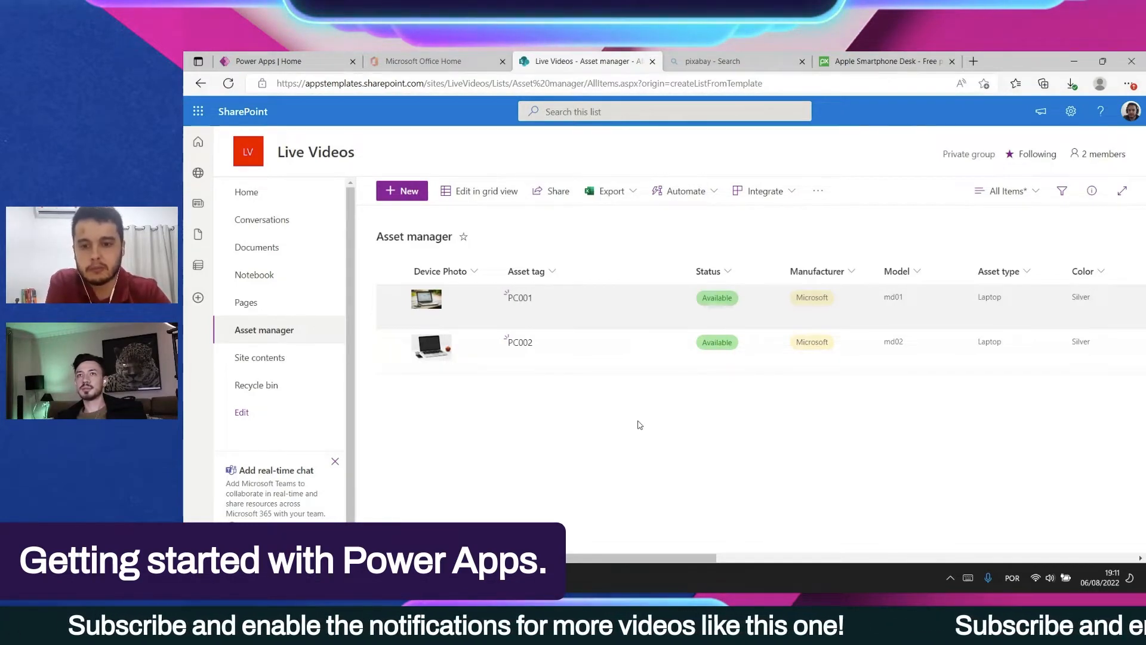
# Step: Open the Manufacturer column's edit settings in the Asset manager list, examine its type and choices, and close them
pyautogui.hscroll(1, 639, 424)
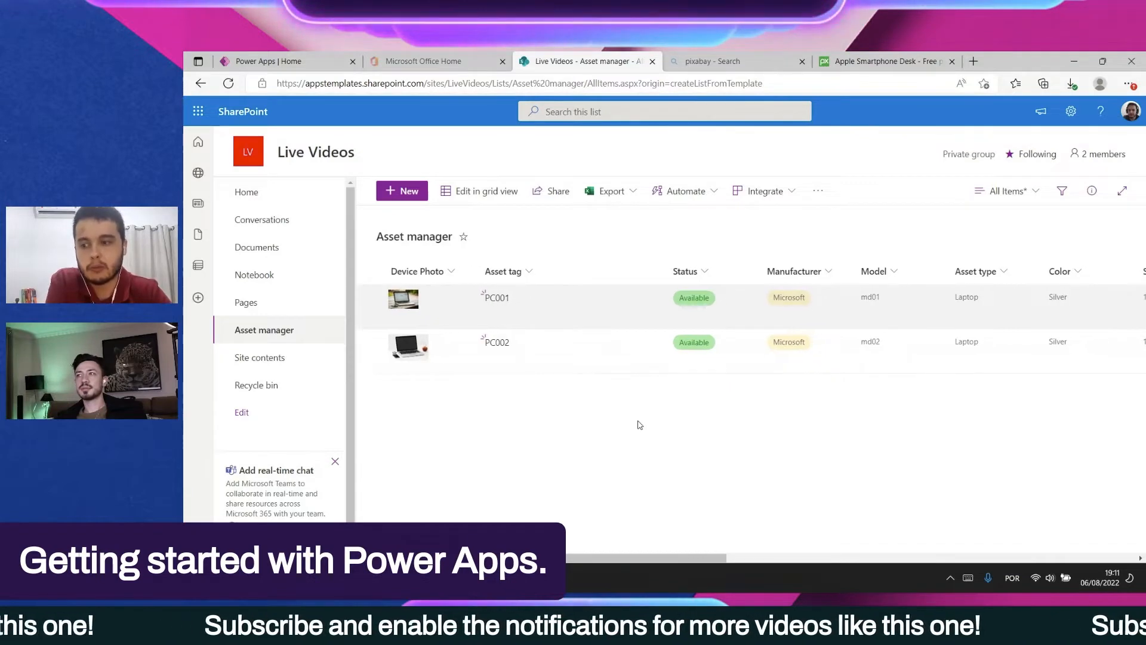
pyautogui.hscroll(2, 639, 424)
pyautogui.hscroll(-3, 639, 425)
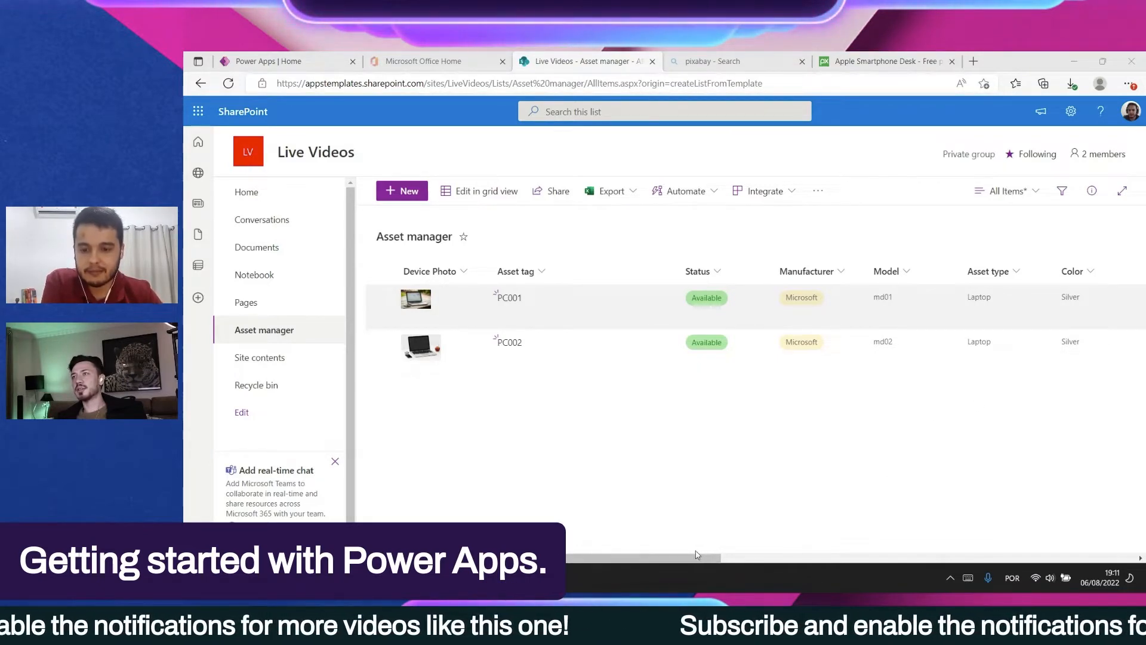
pyautogui.moveTo(694, 558); pyautogui.dragTo(723, 558)
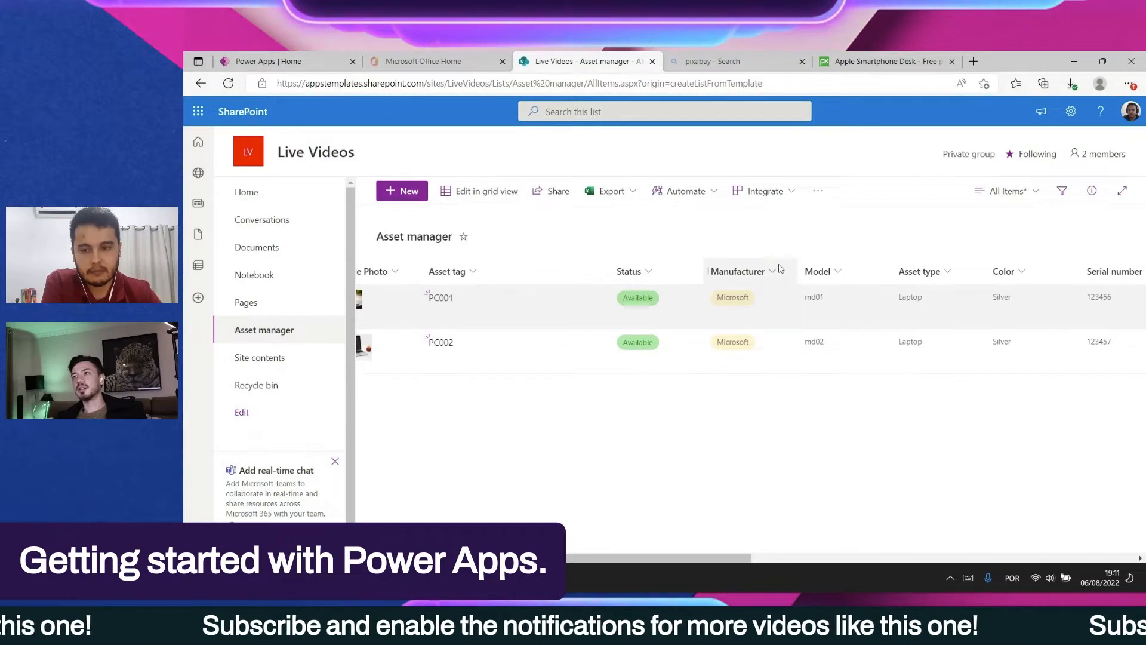
pyautogui.click(776, 270)
pyautogui.click(780, 236)
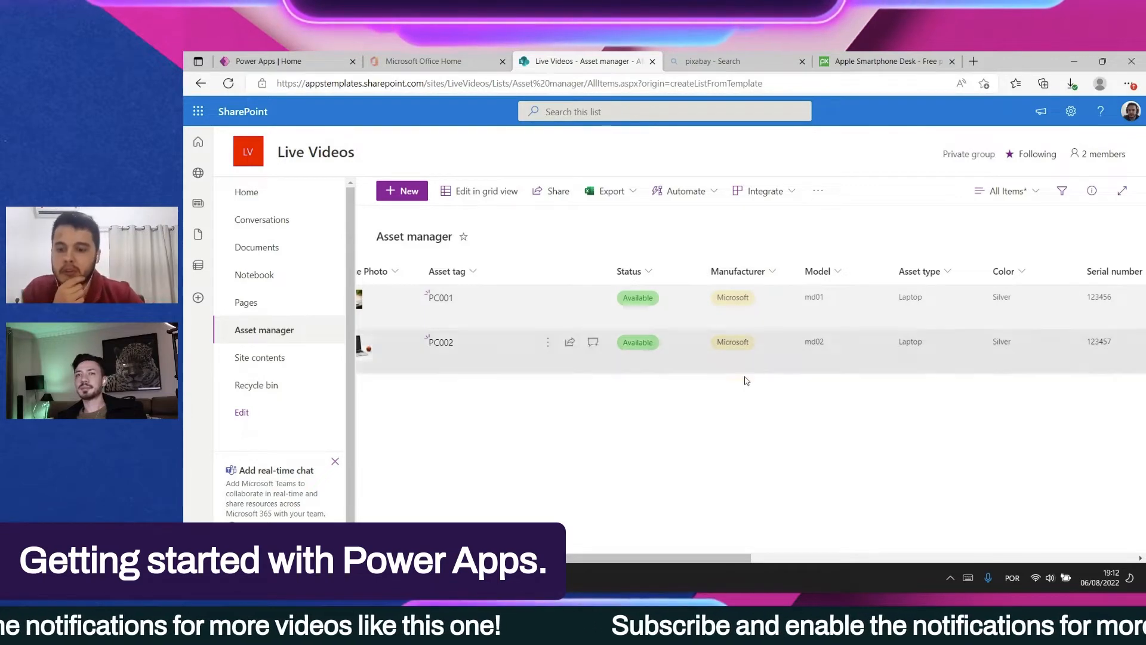
pyautogui.moveTo(740, 557); pyautogui.dragTo(754, 557)
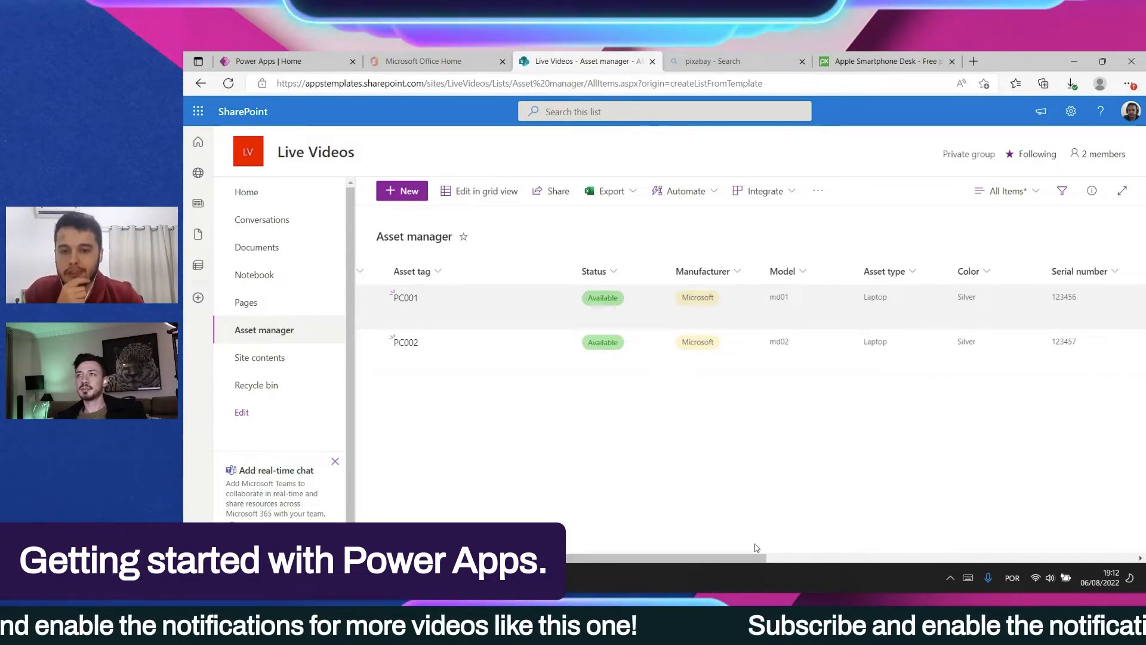
pyautogui.click(725, 272)
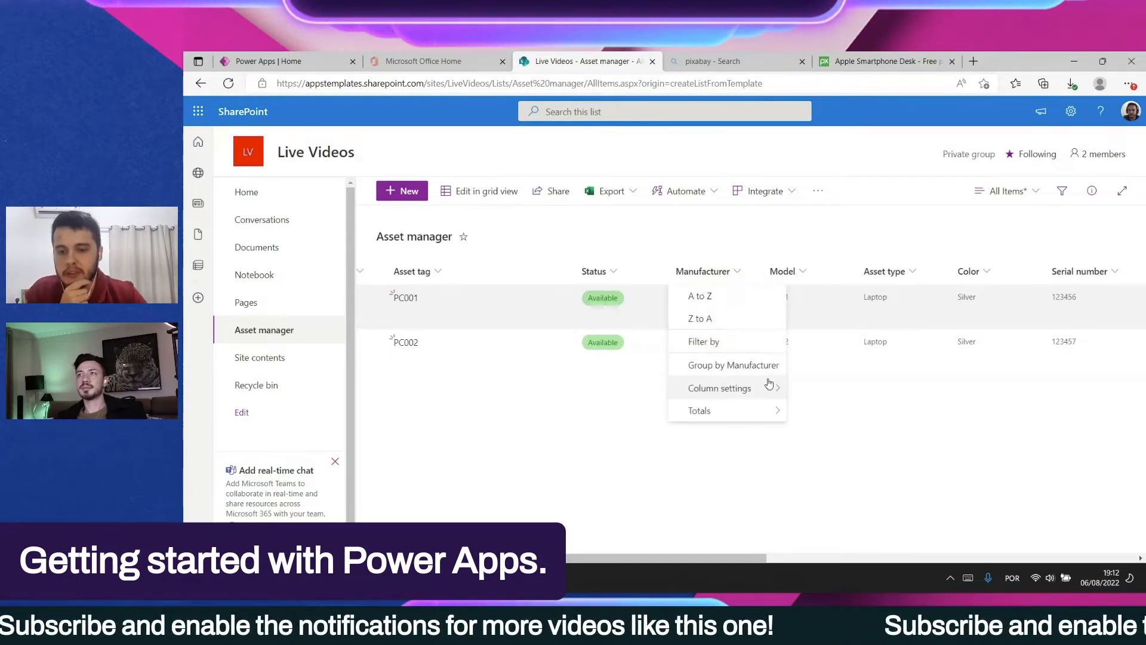
pyautogui.click(800, 388)
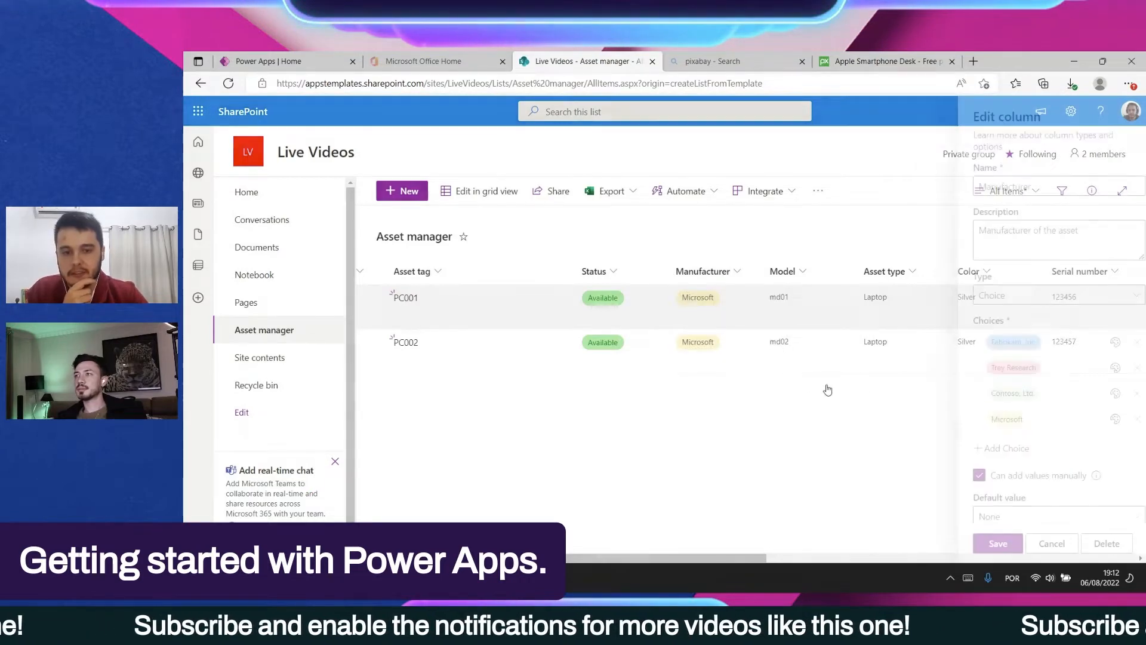
pyautogui.scroll(-2, 1067, 357)
pyautogui.scroll(2, 1067, 356)
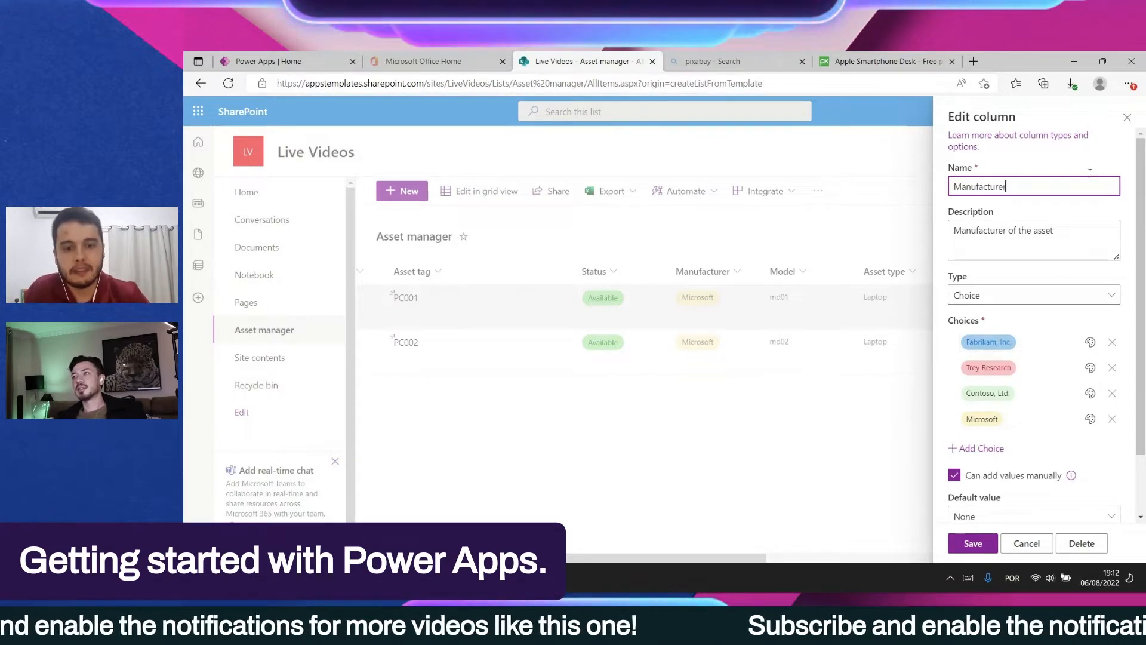
pyautogui.click(1125, 116)
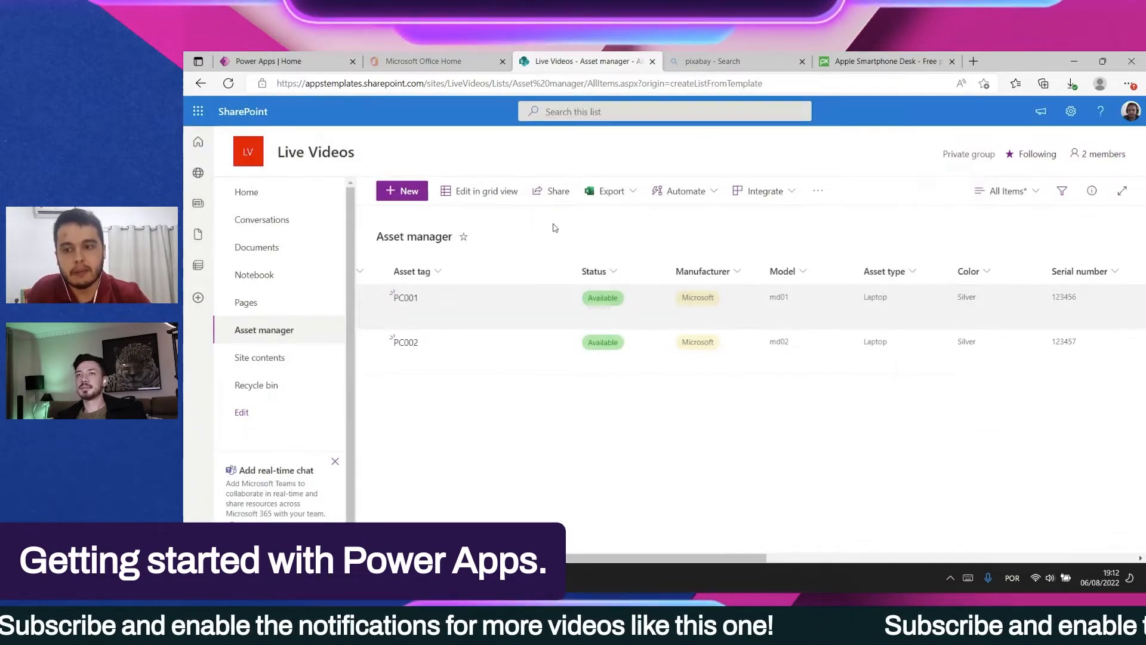
# Step: Examine the Manufacturer choices in the new item form, close it, and compare them with the choices in the column's edit settings
pyautogui.click(408, 193)
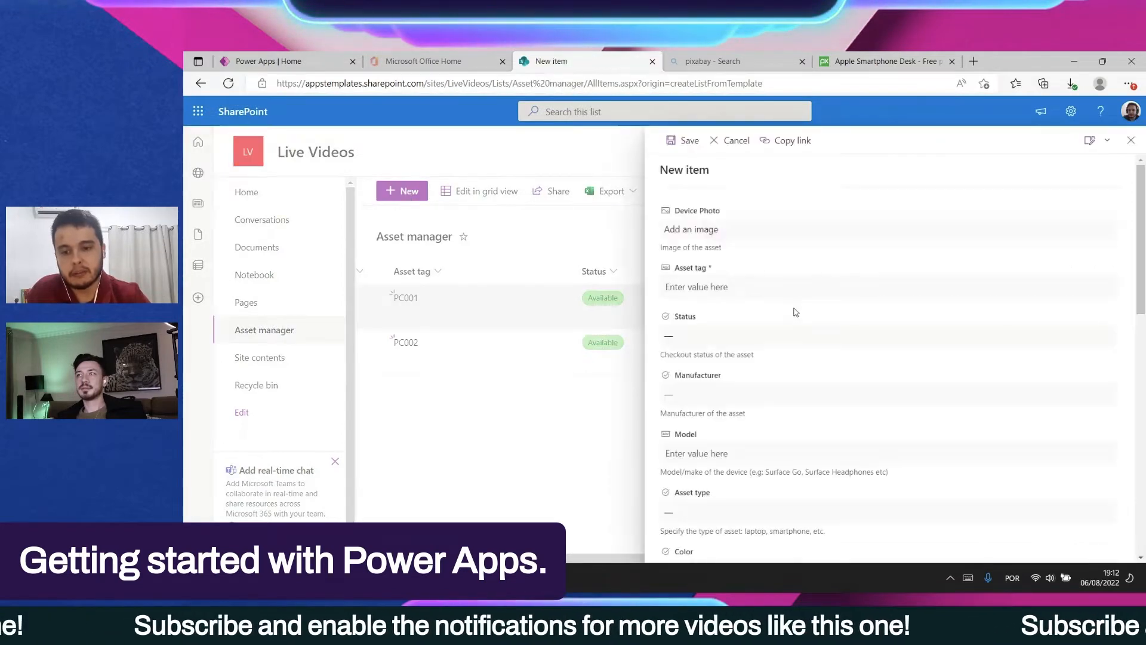
pyautogui.click(714, 394)
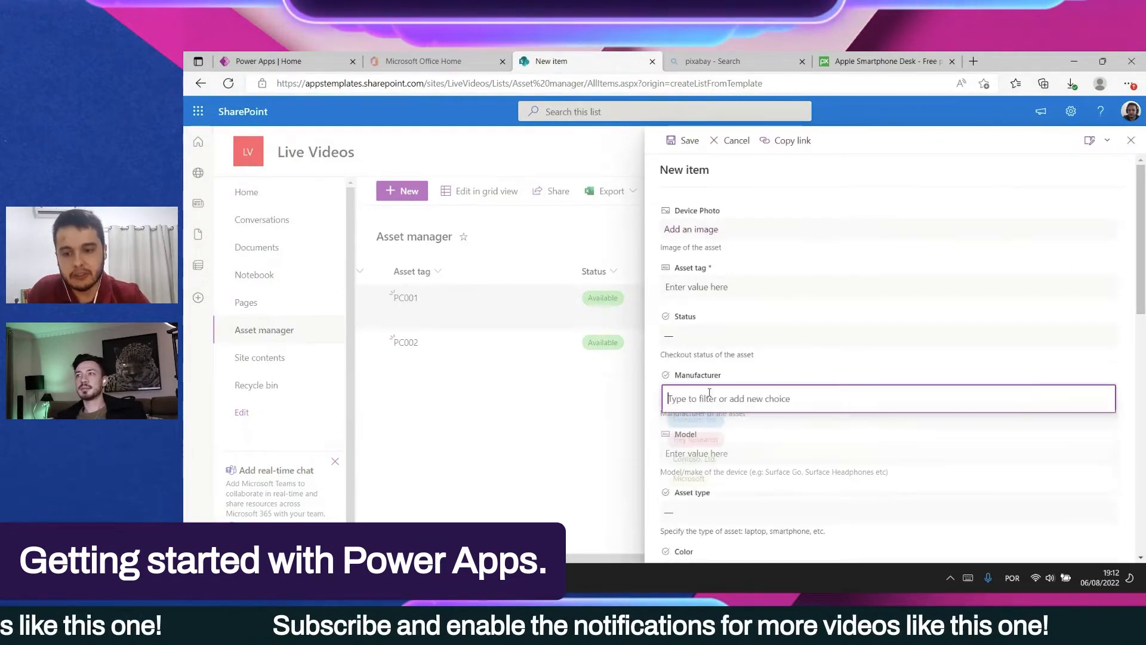
pyautogui.click(1131, 140)
pyautogui.click(746, 274)
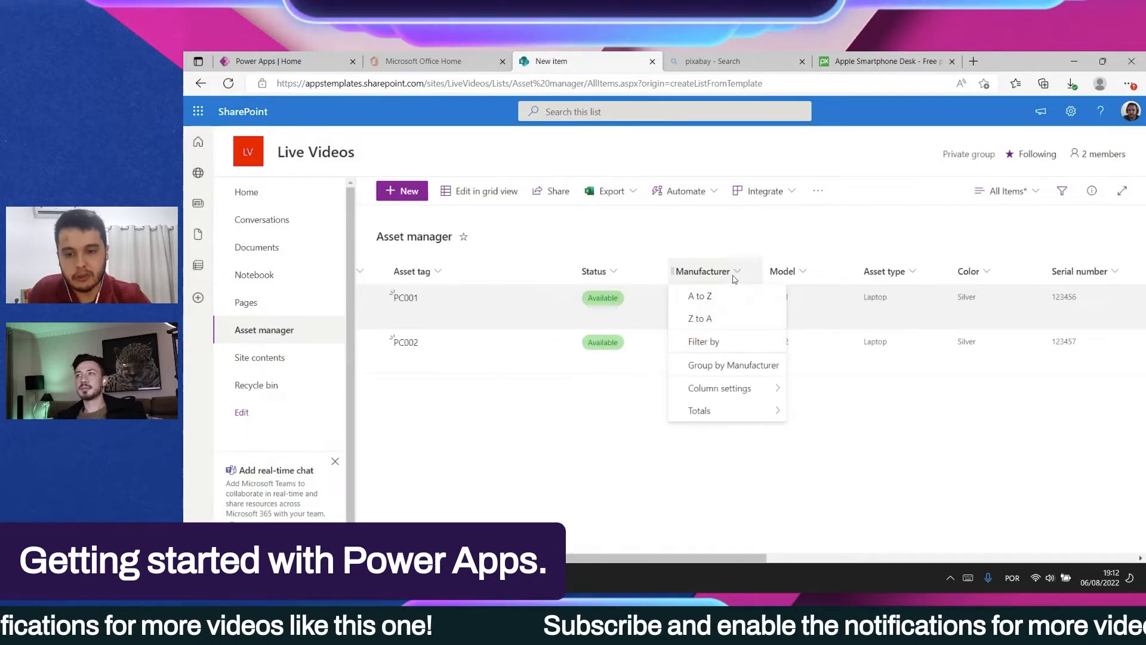
pyautogui.moveTo(744, 398)
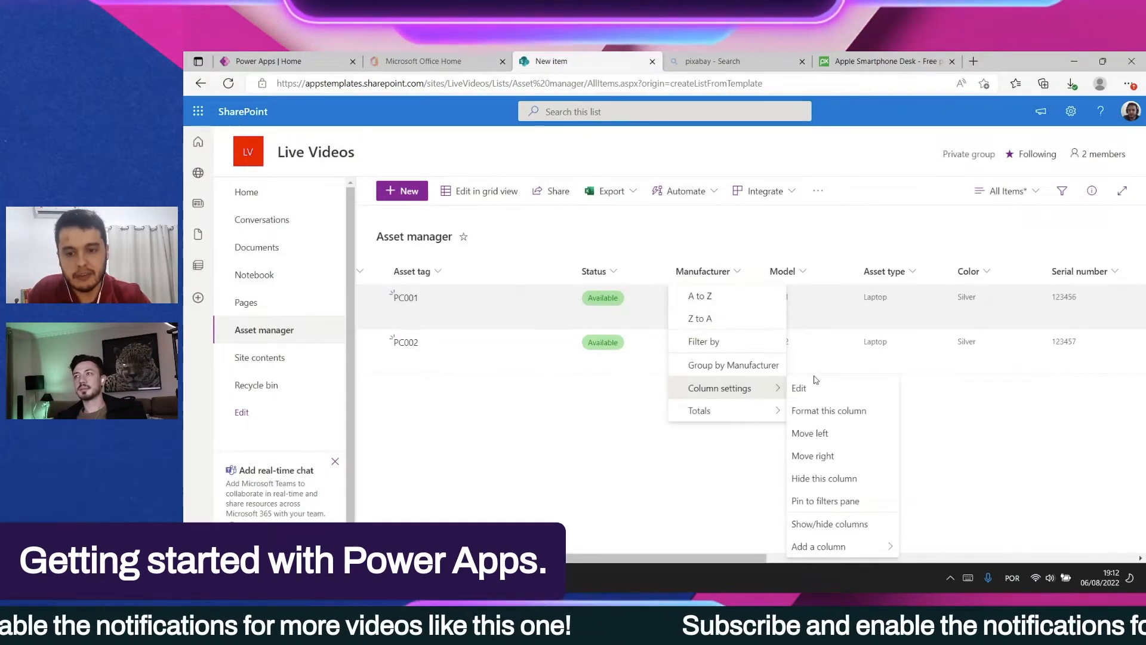
pyautogui.click(800, 388)
pyautogui.scroll(-1, 1004, 392)
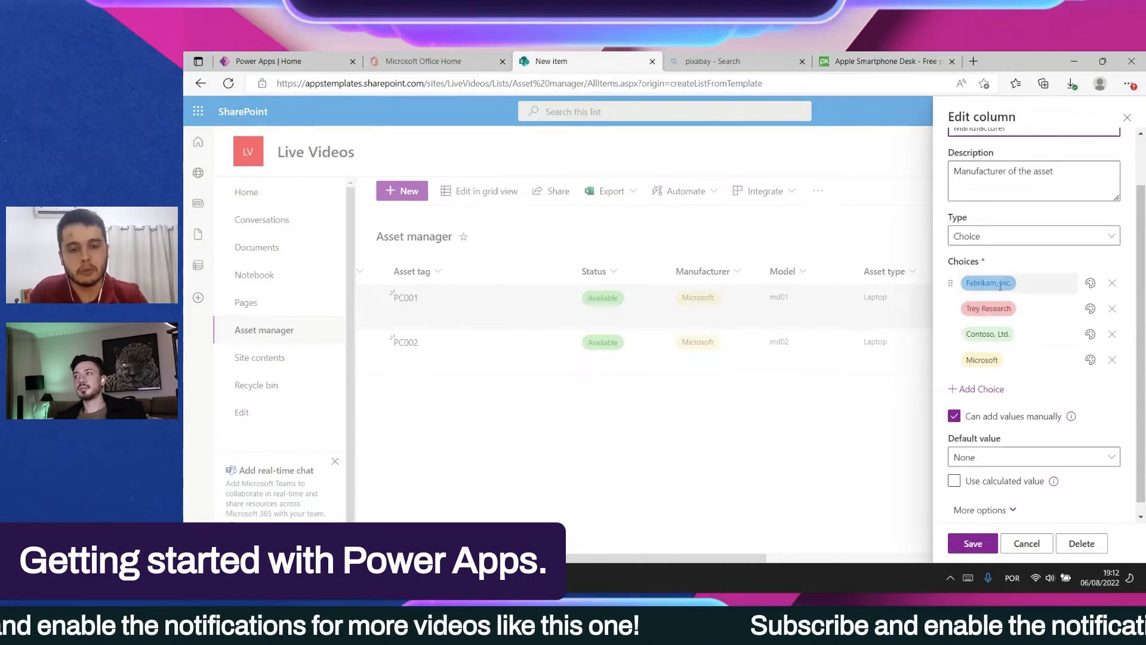
pyautogui.click(1128, 116)
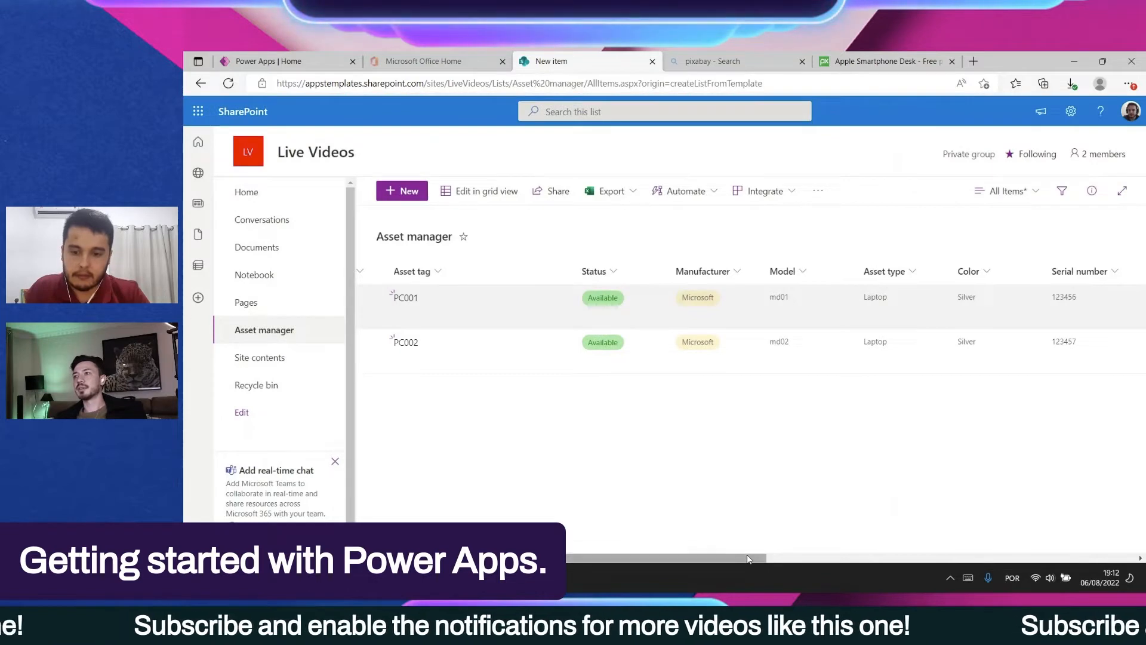
# Step: Assign the first team member as the PC001 item's Current owner by picking the suggested person, and close the item
pyautogui.moveTo(747, 556); pyautogui.dragTo(587, 558)
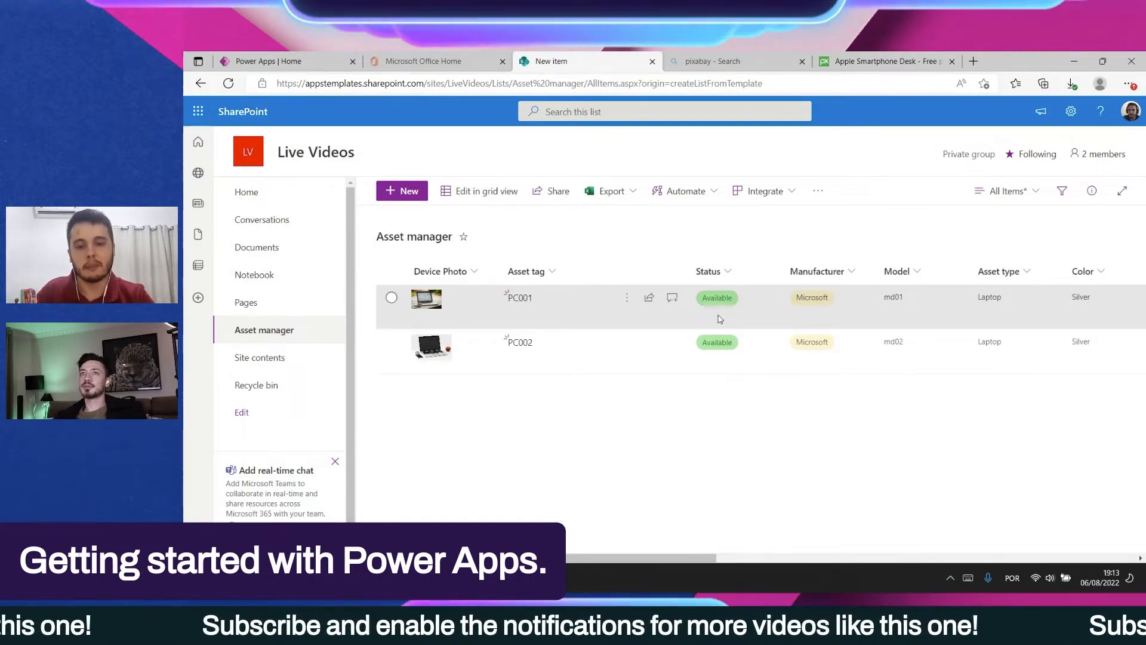
pyautogui.moveTo(710, 559); pyautogui.dragTo(1037, 545)
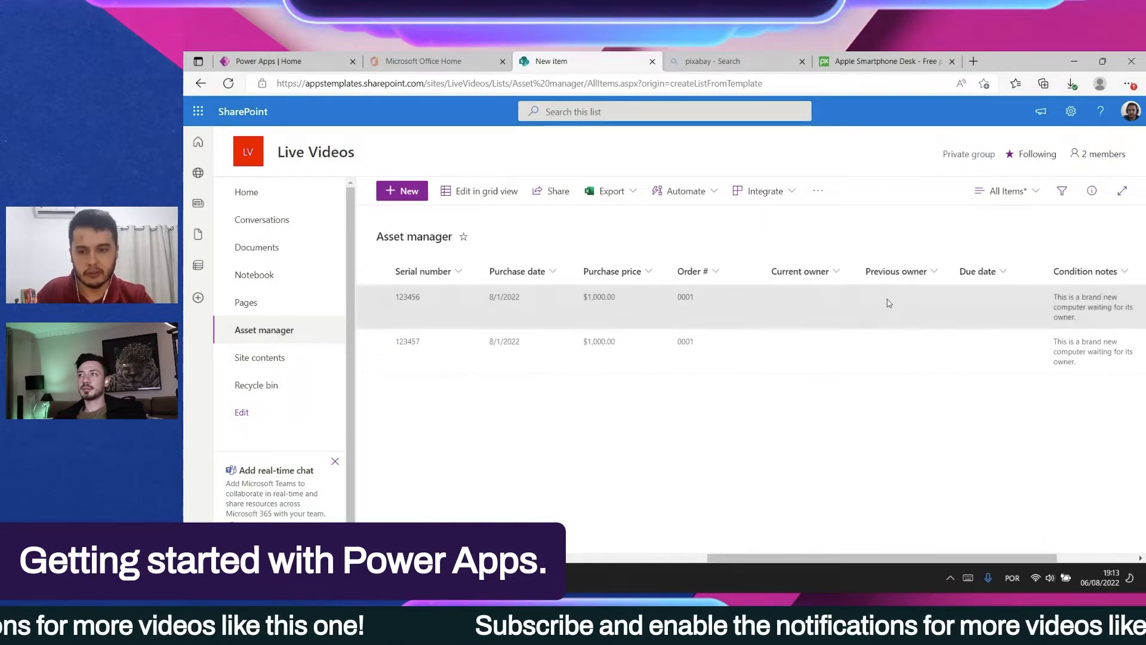
pyautogui.click(798, 308)
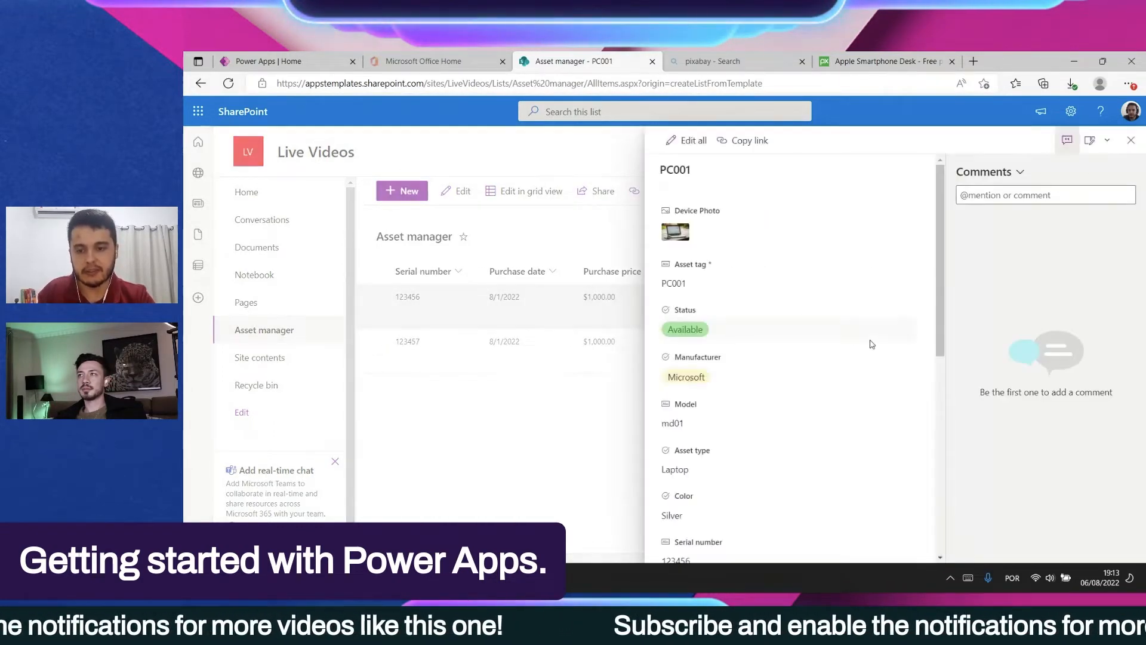
pyautogui.scroll(-6, 842, 370)
pyautogui.click(749, 326)
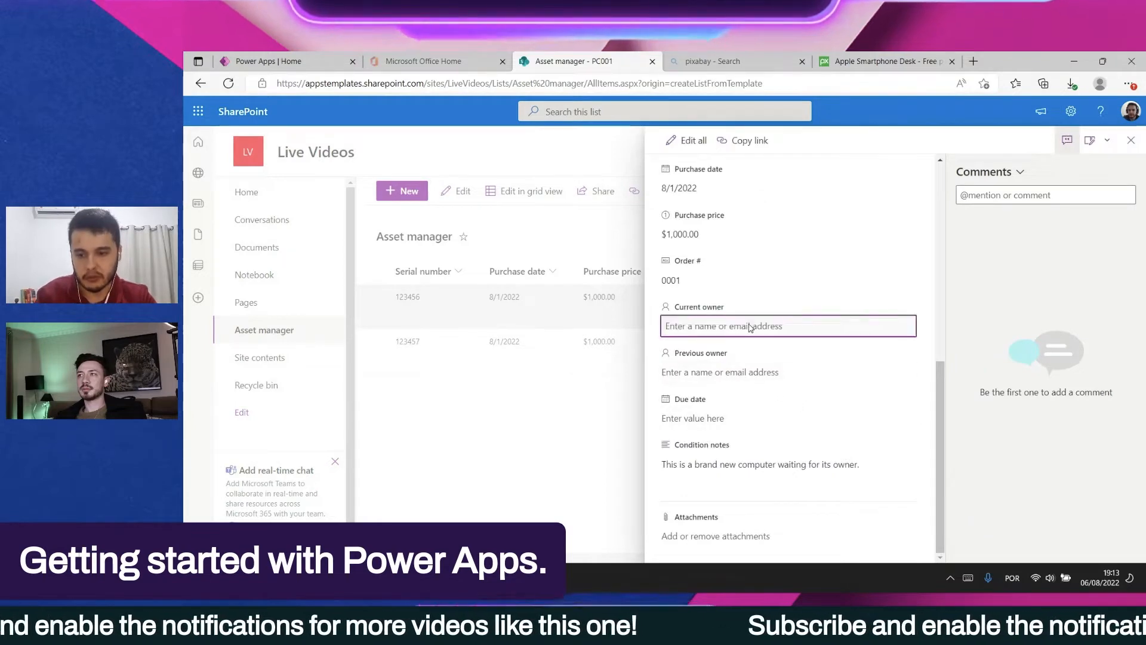
pyautogui.write('rudi')
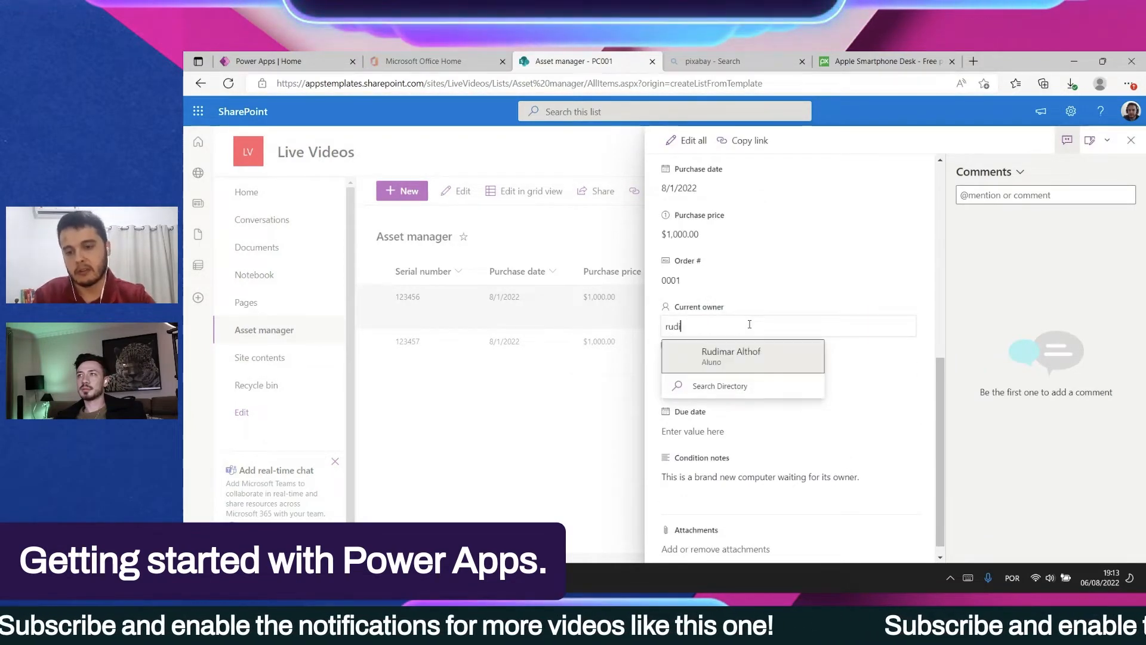
pyautogui.click(759, 356)
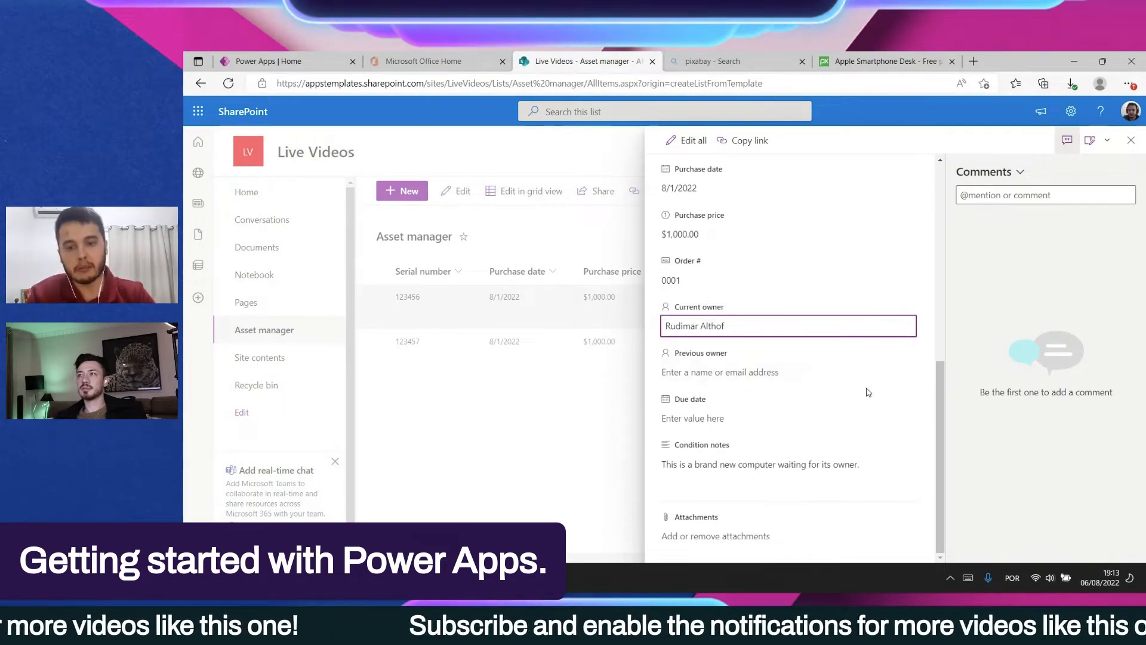
pyautogui.rightClick(929, 320)
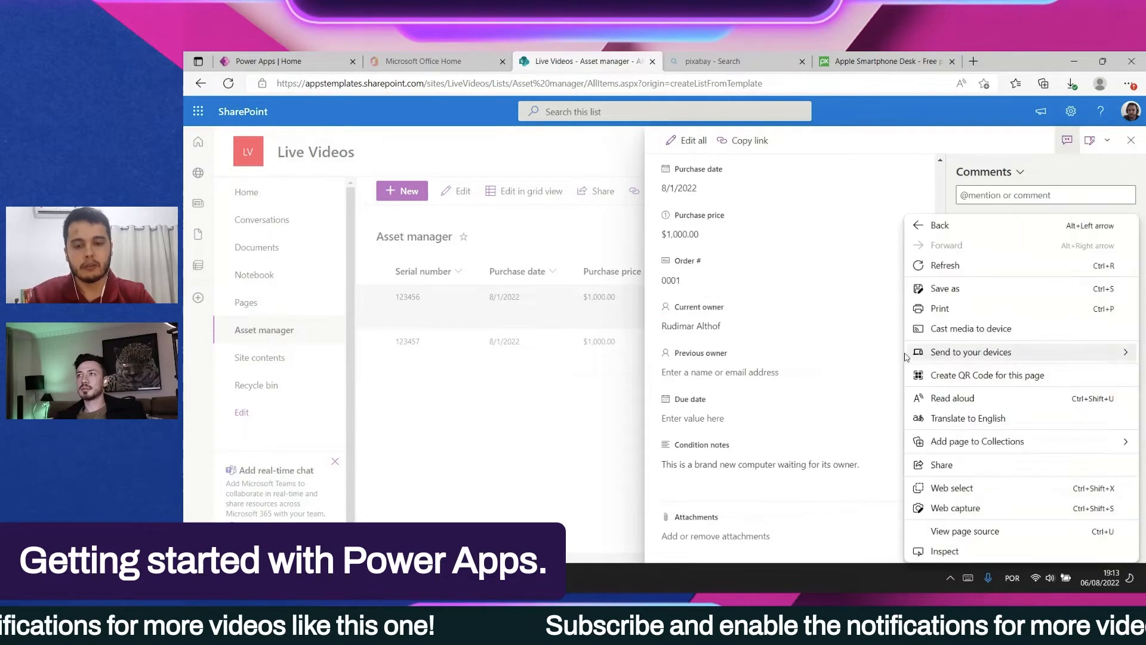
pyautogui.click(868, 351)
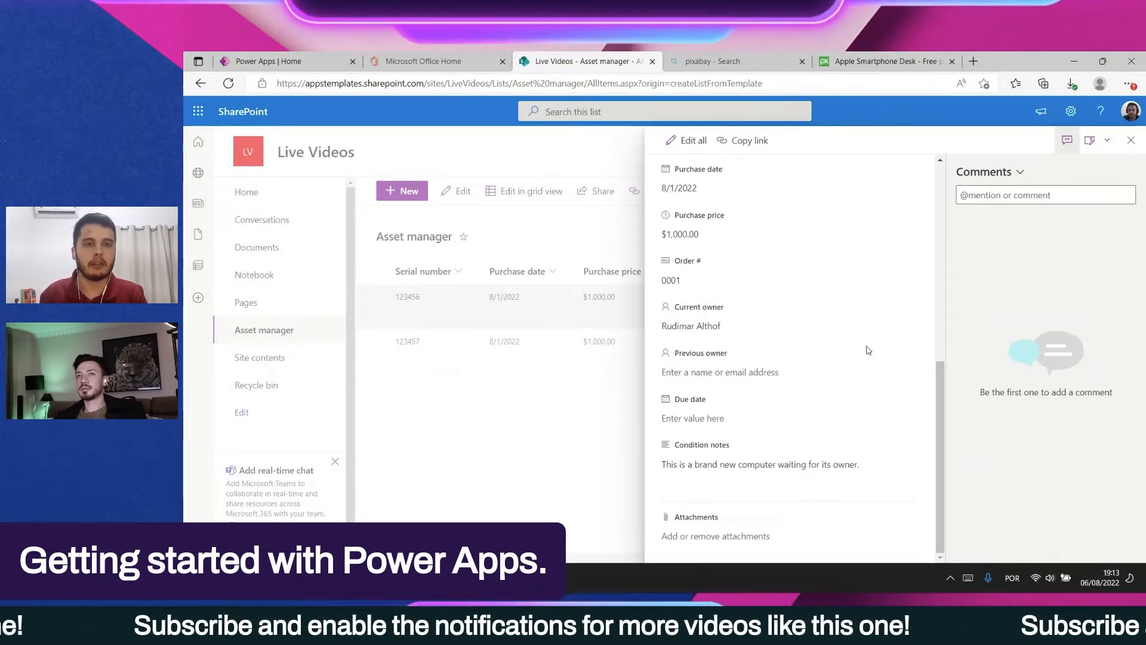
pyautogui.click(1131, 139)
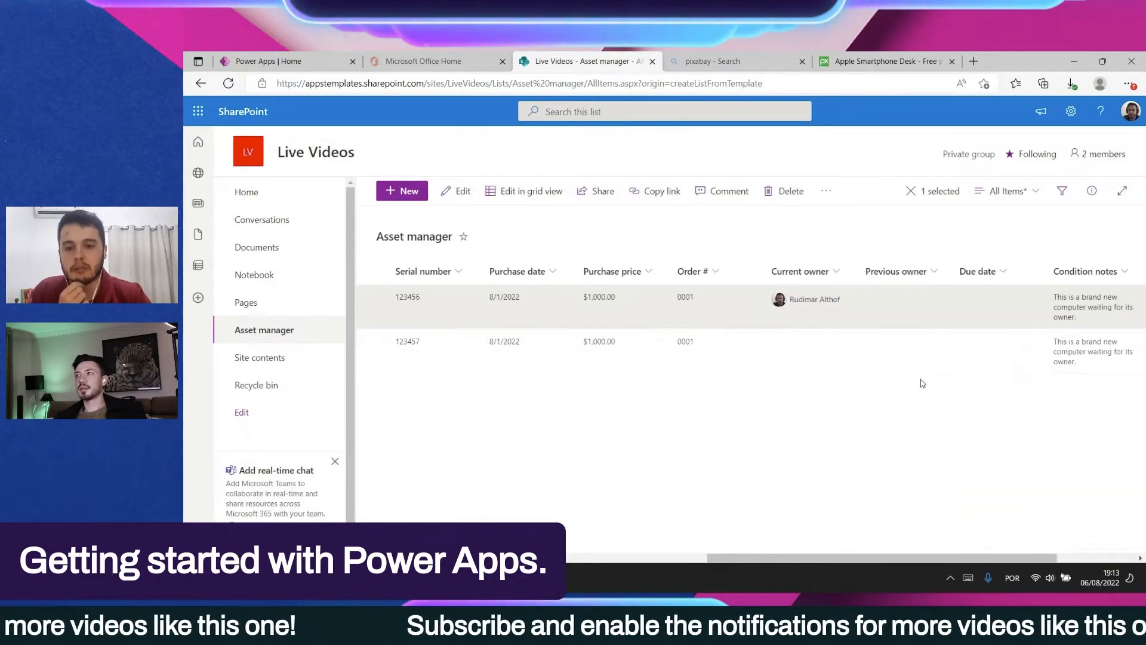
# Step: Assign the other team member as the PC002 item's Current owner, close the item, and return to the list's first columns
pyautogui.moveTo(837, 560); pyautogui.dragTo(893, 554)
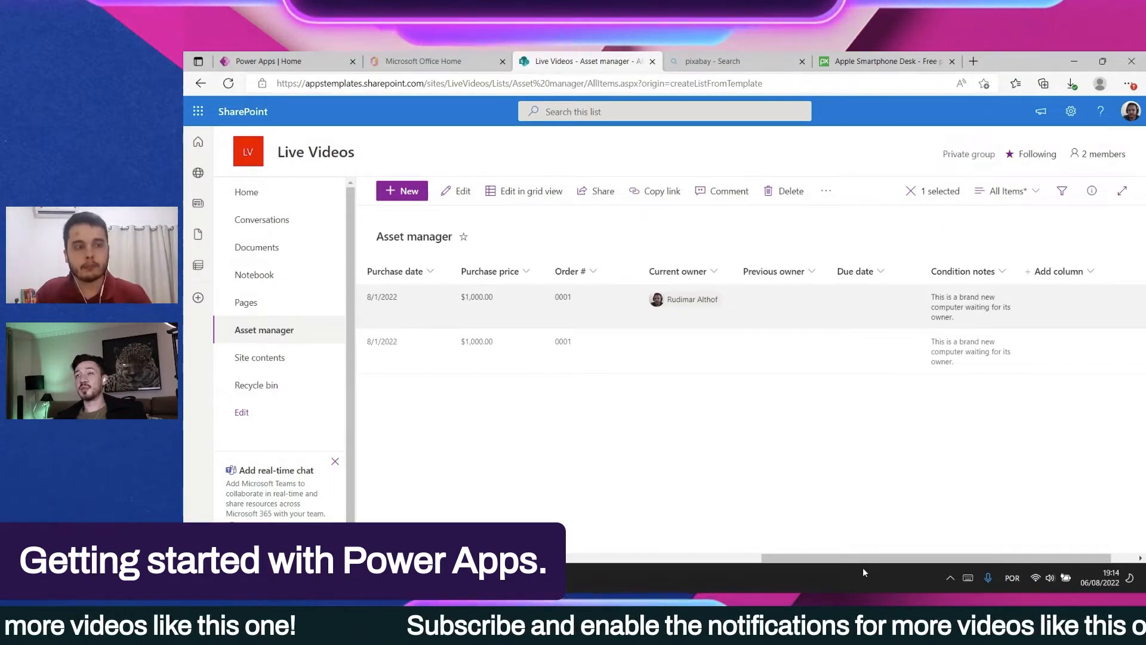
pyautogui.click(707, 364)
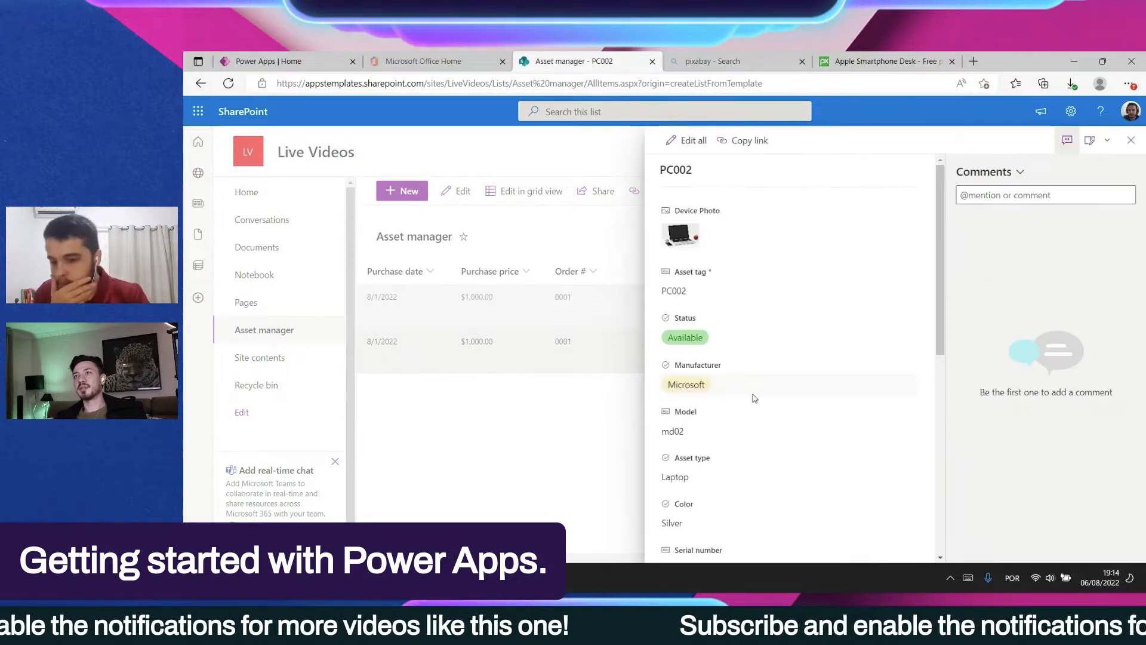
pyautogui.scroll(-7, 758, 412)
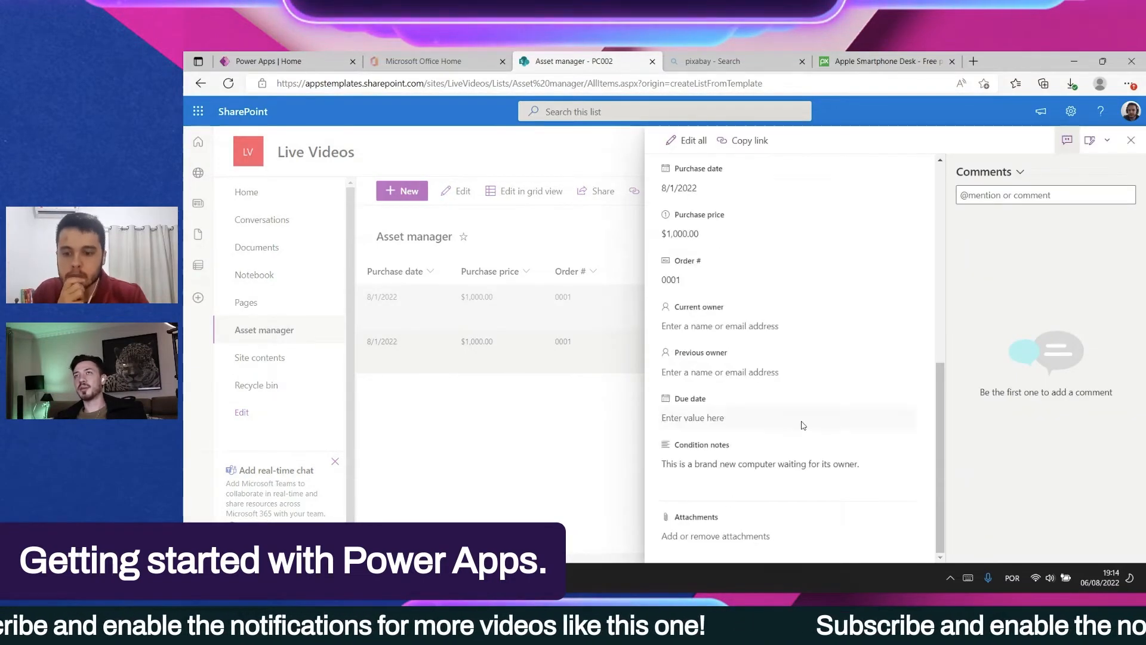
pyautogui.click(745, 327)
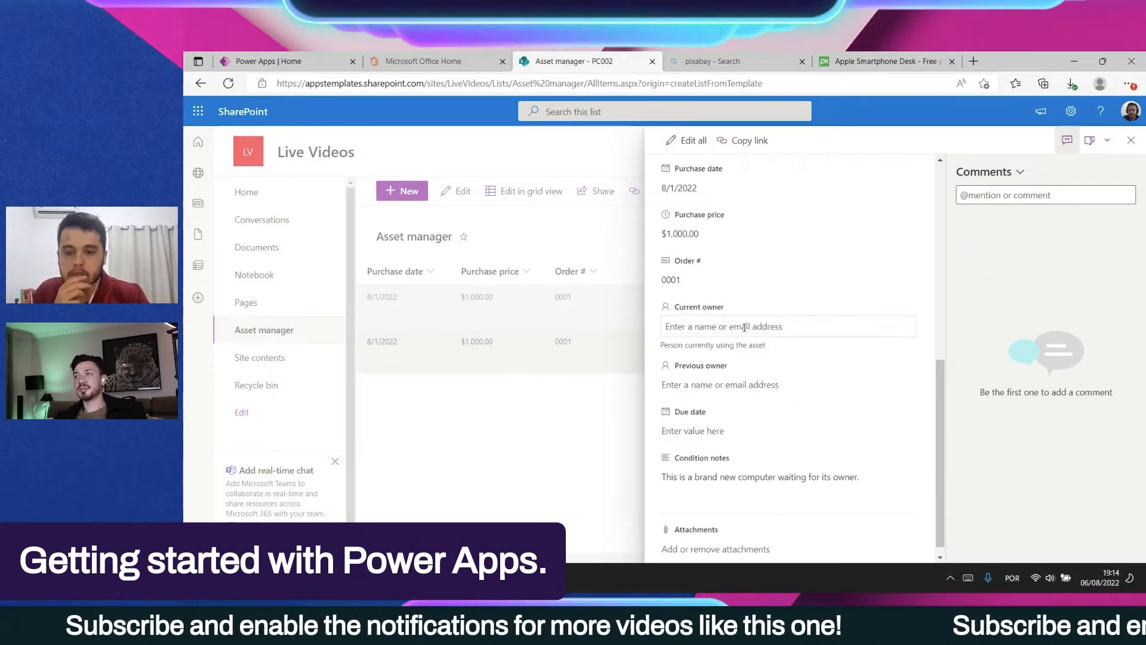
pyautogui.write('leo')
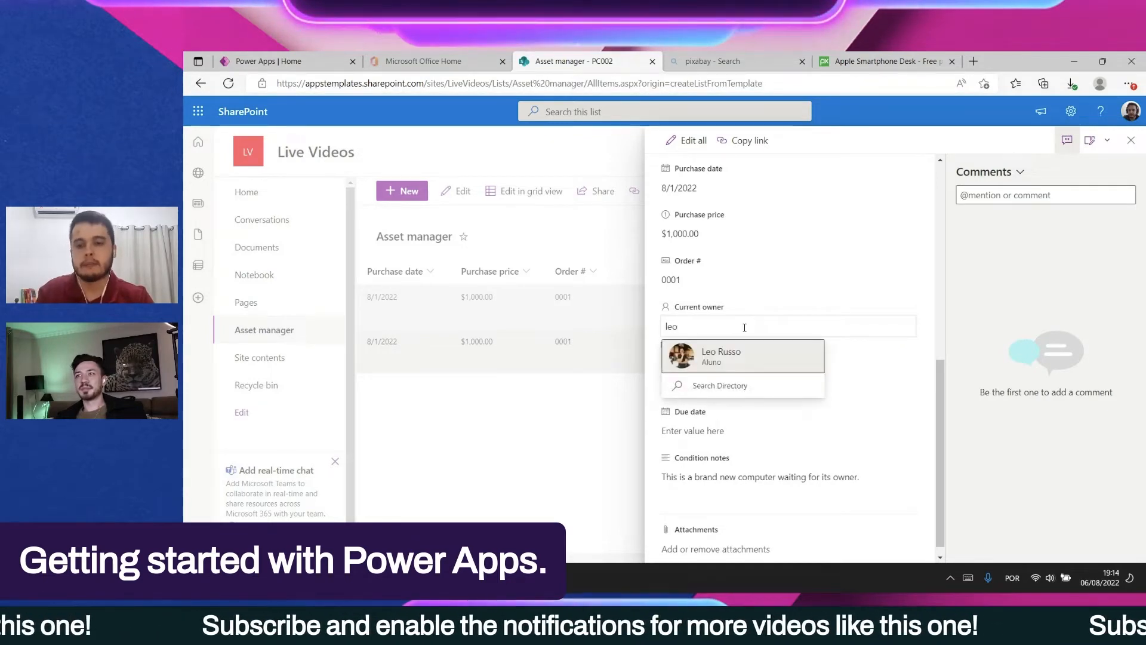
pyautogui.click(747, 356)
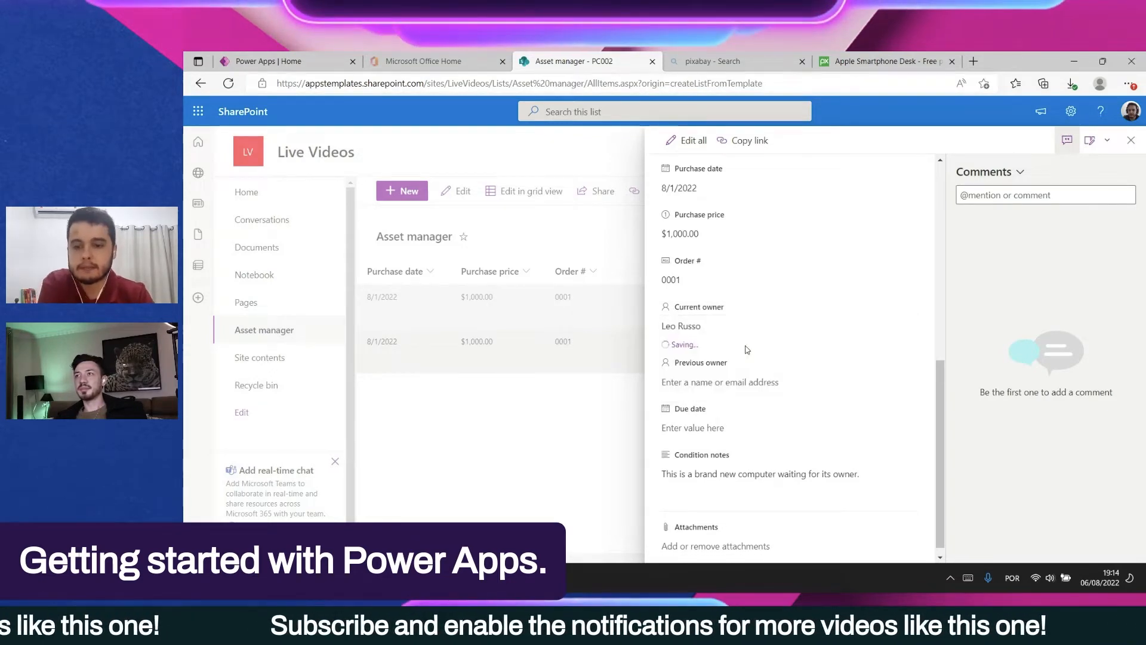
pyautogui.click(597, 473)
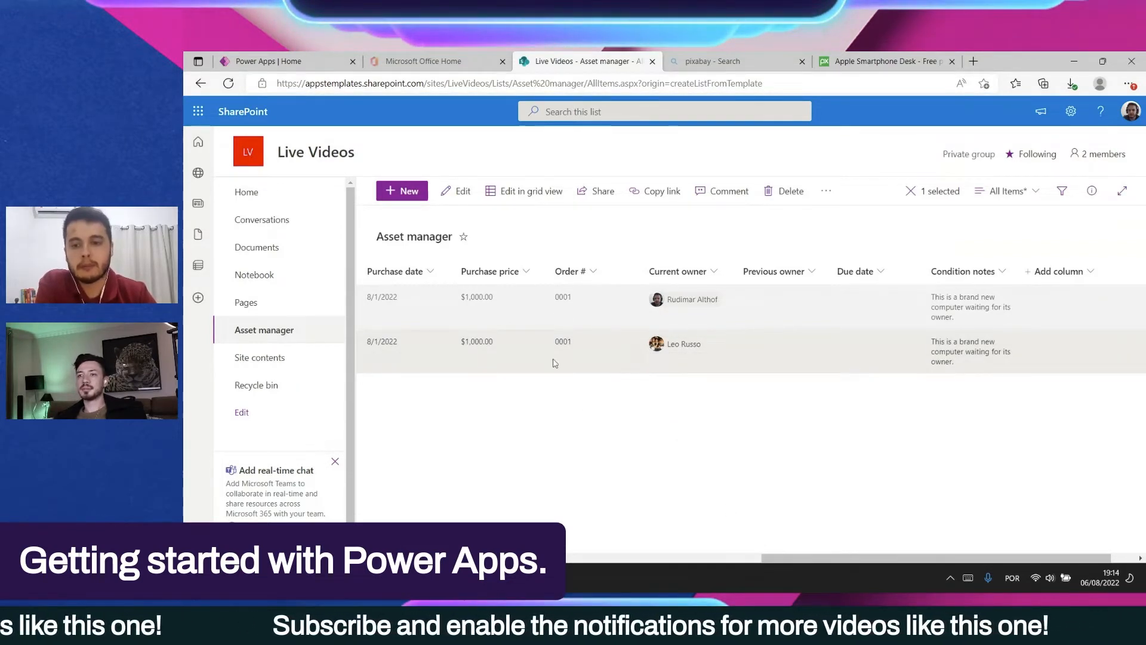
pyautogui.moveTo(814, 558); pyautogui.dragTo(771, 562)
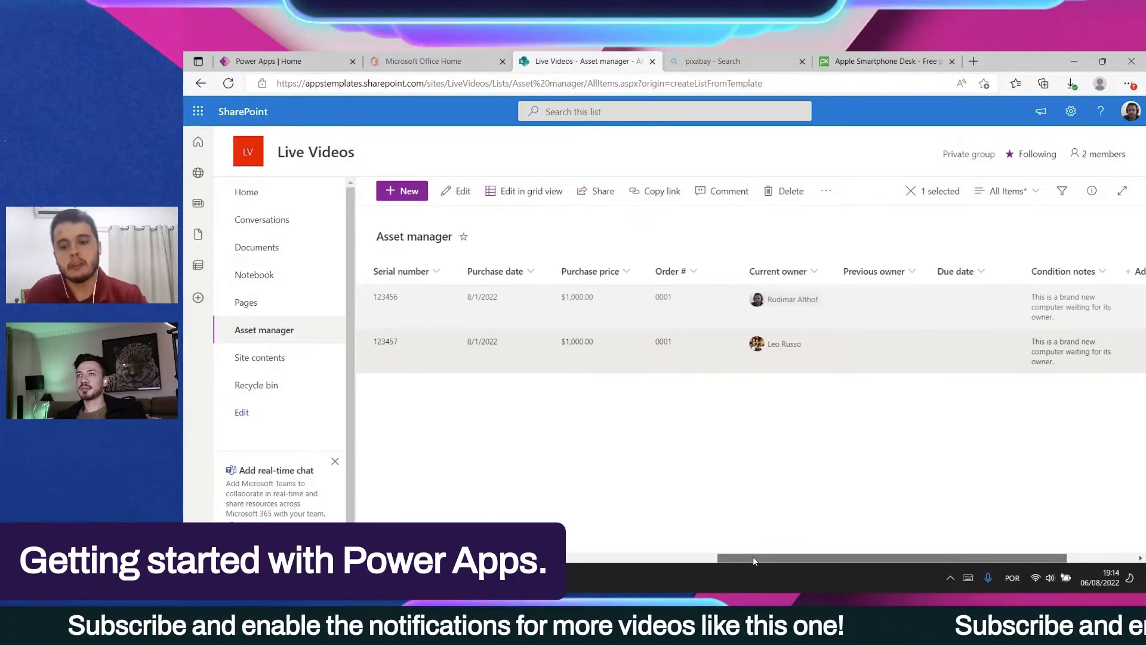
pyautogui.moveTo(753, 557); pyautogui.dragTo(461, 558)
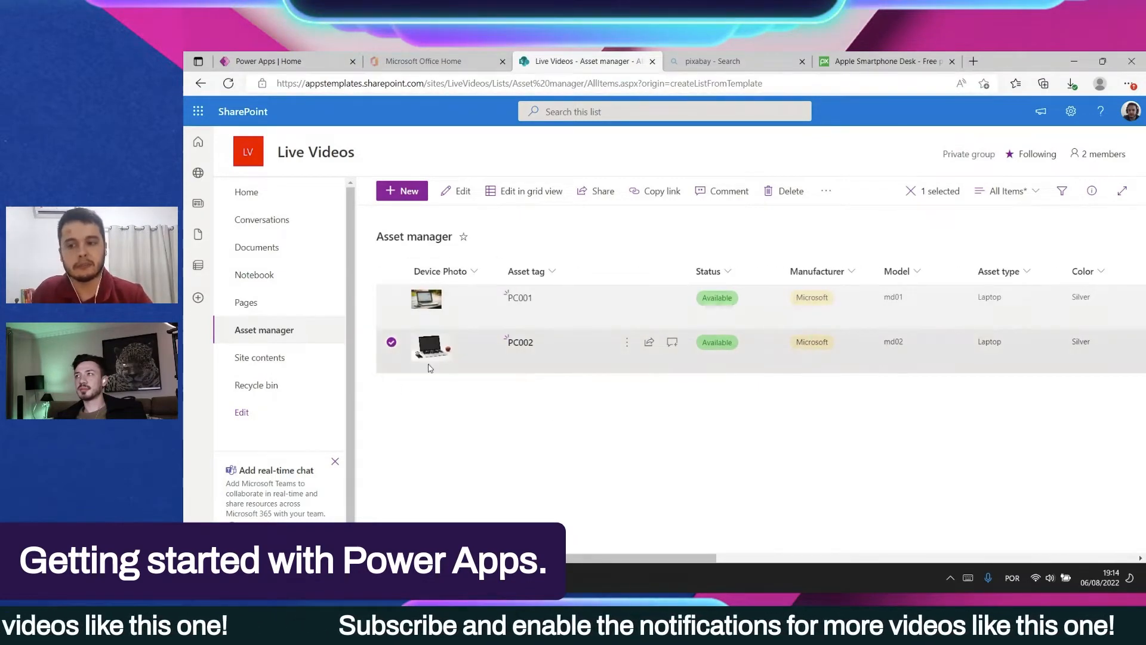
# Step: Deselect the PC002 item, switch to Power Apps, and start a new app from SharePoint using the existing SharePoint connection
pyautogui.click(391, 343)
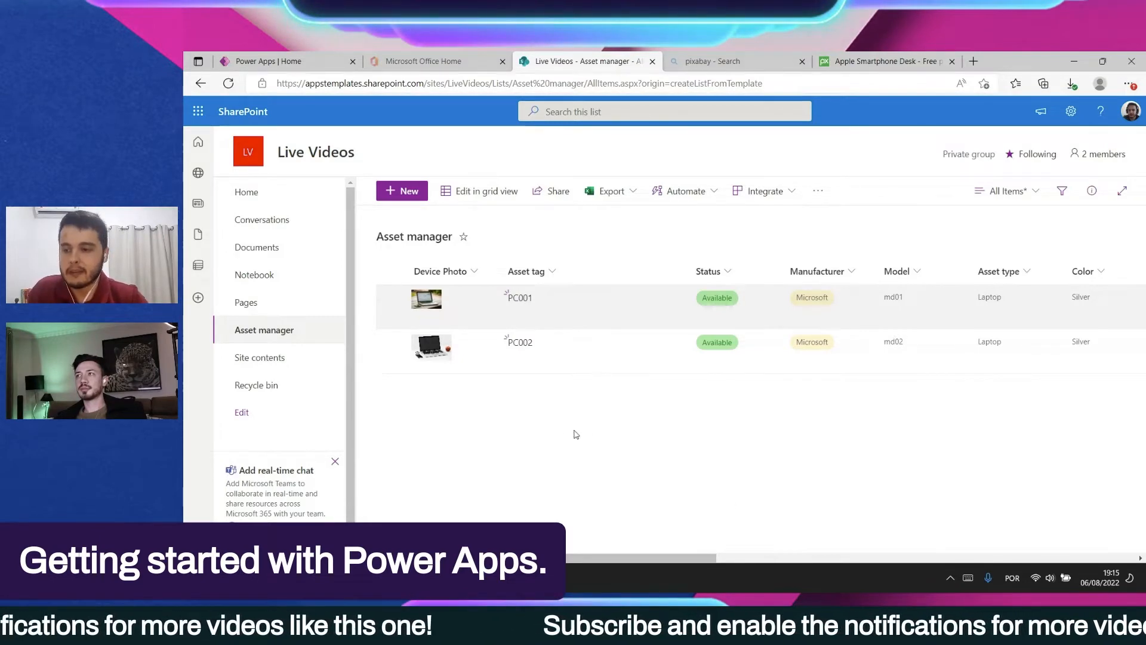
pyautogui.moveTo(567, 558)
pyautogui.mouseDown()
pyautogui.moveTo(703, 547)
pyautogui.moveTo(562, 555)
pyautogui.mouseUp()
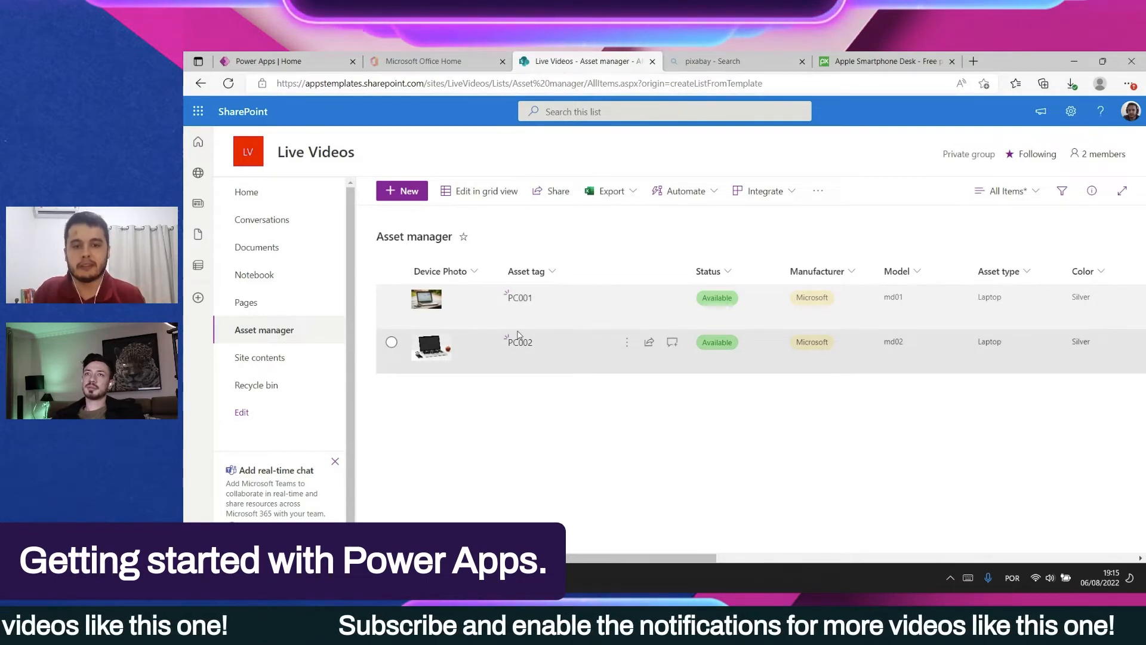
pyautogui.click(327, 59)
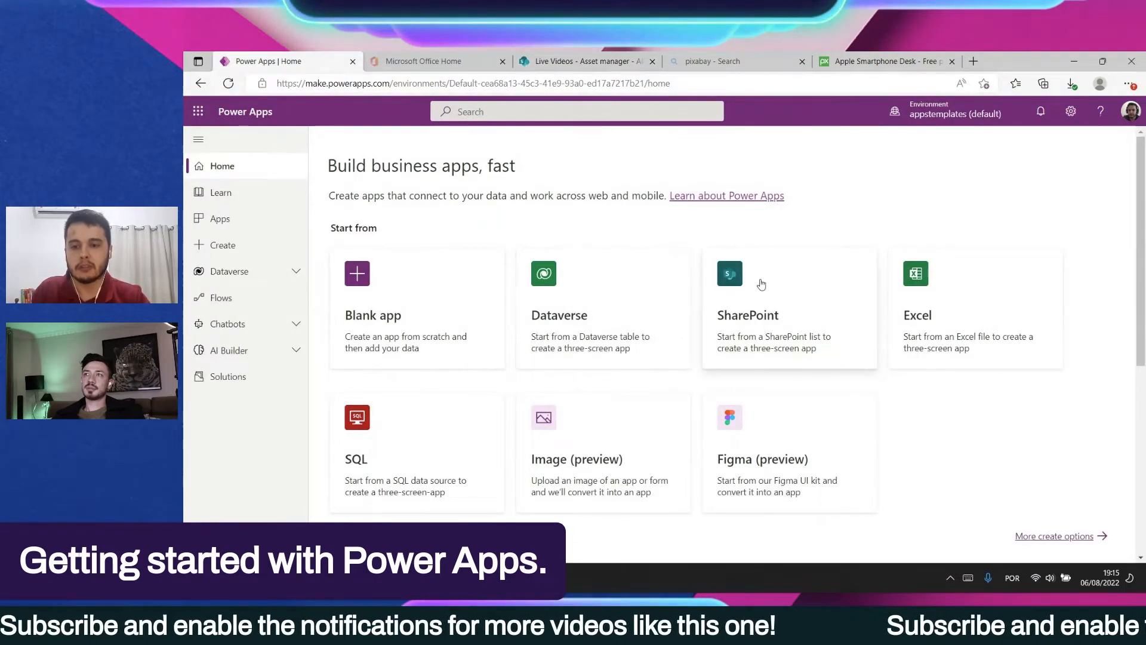
pyautogui.click(761, 285)
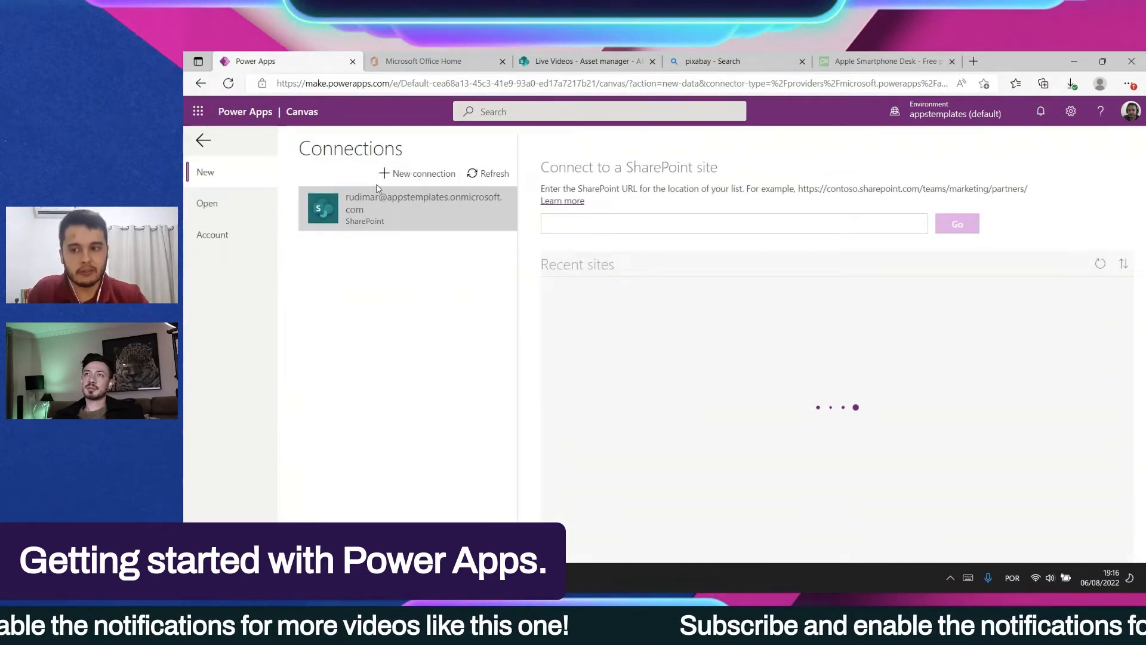
pyautogui.click(420, 204)
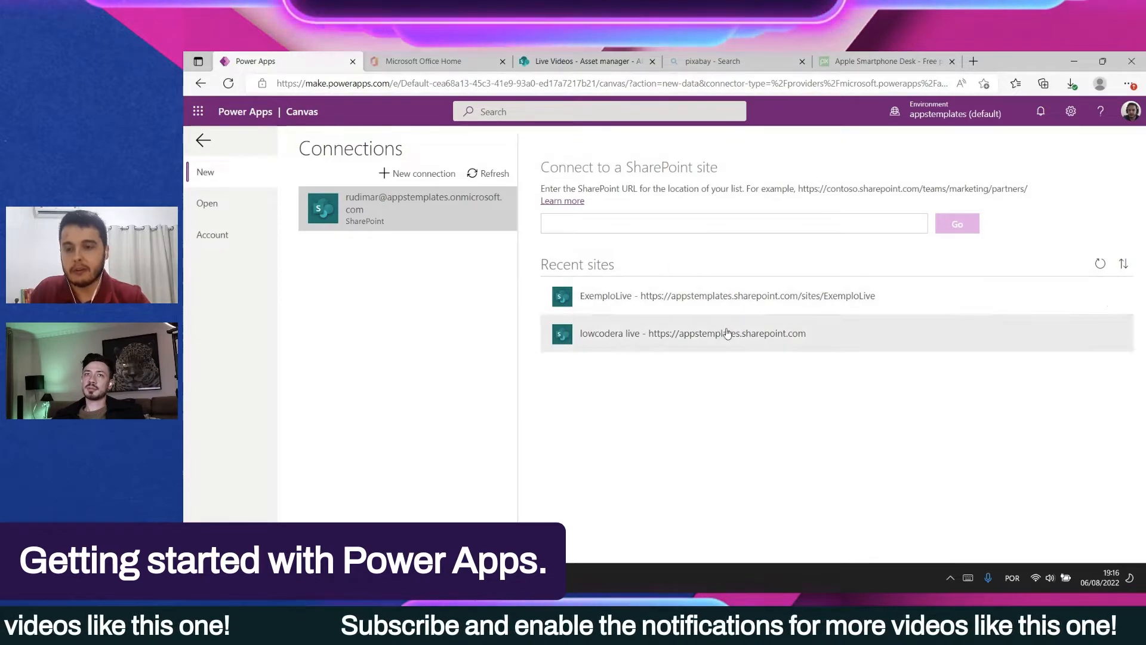
pyautogui.click(593, 223)
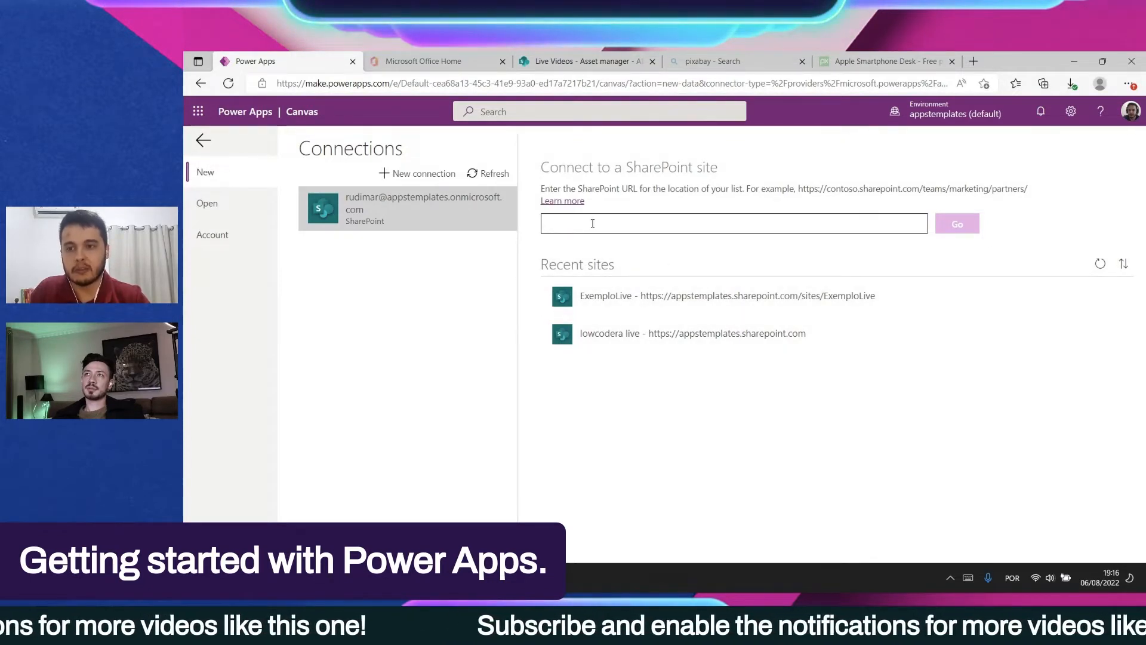
pyautogui.click(600, 60)
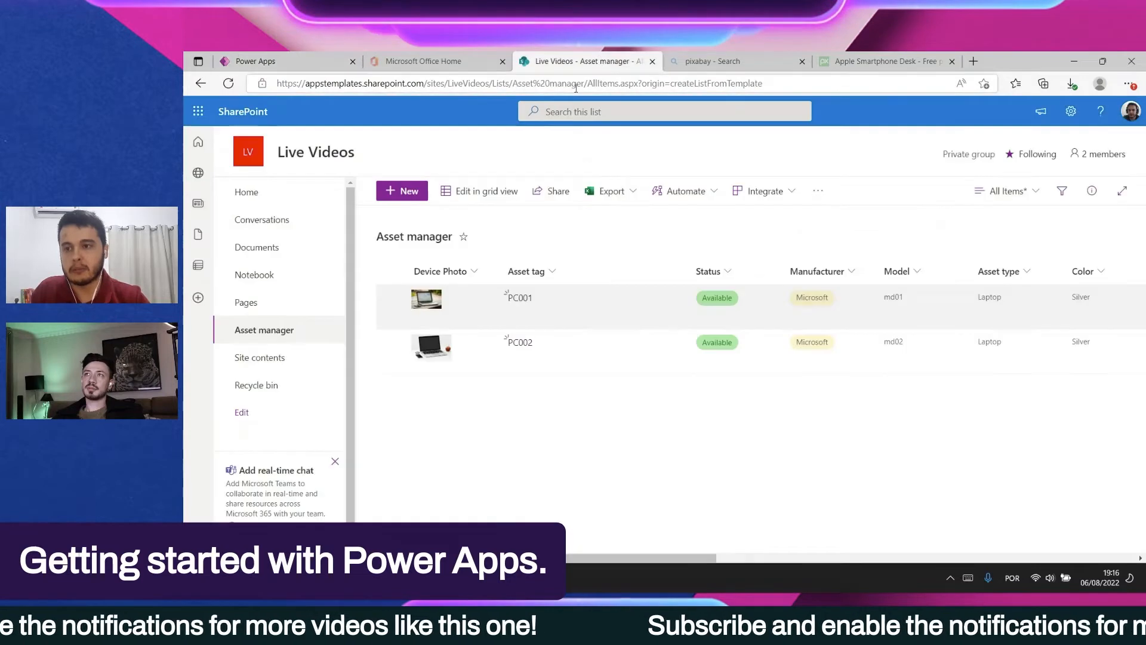
pyautogui.click(489, 83)
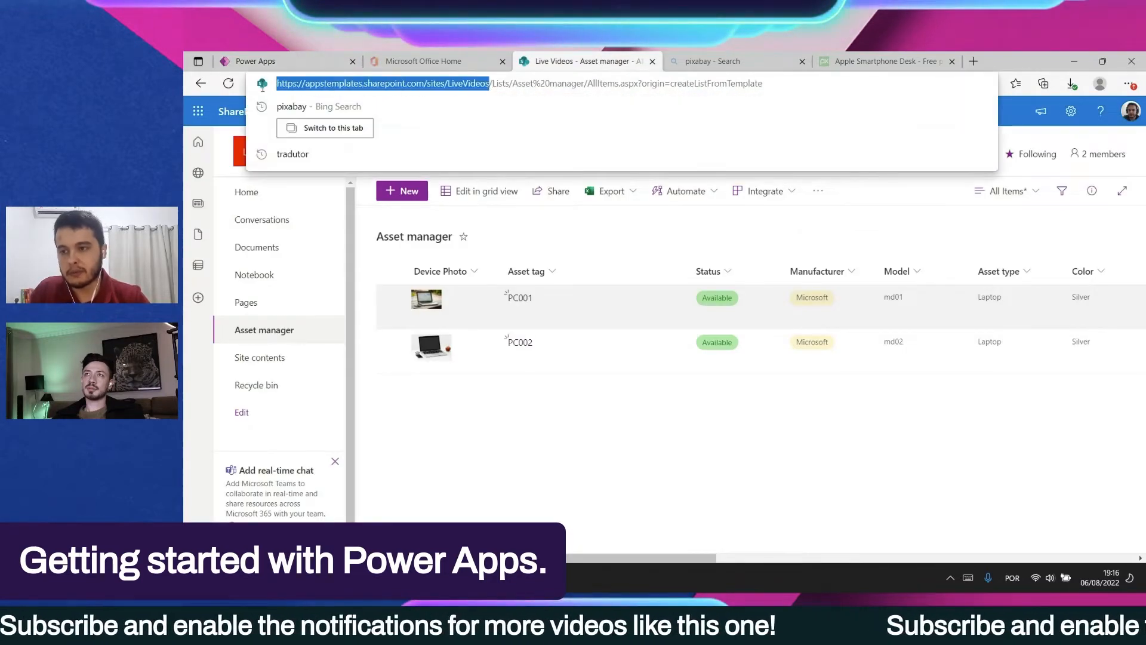
pyautogui.click(493, 83)
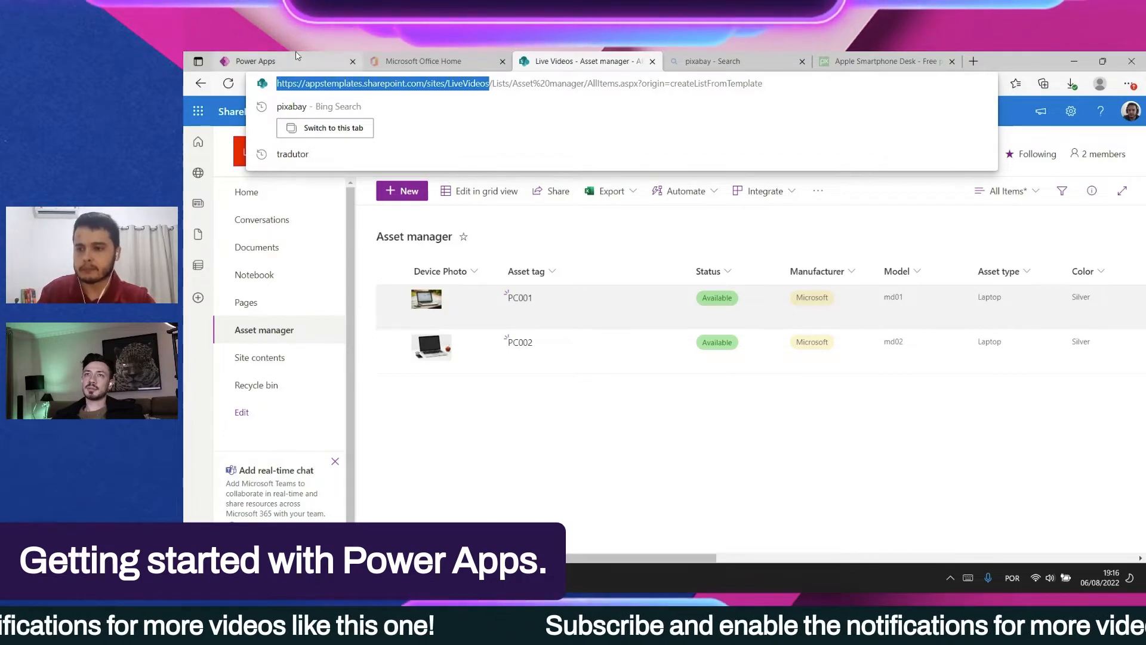
pyautogui.click(256, 61)
pyautogui.write('https://appstemplates.sharepoint.com/sites/LiveVideos')
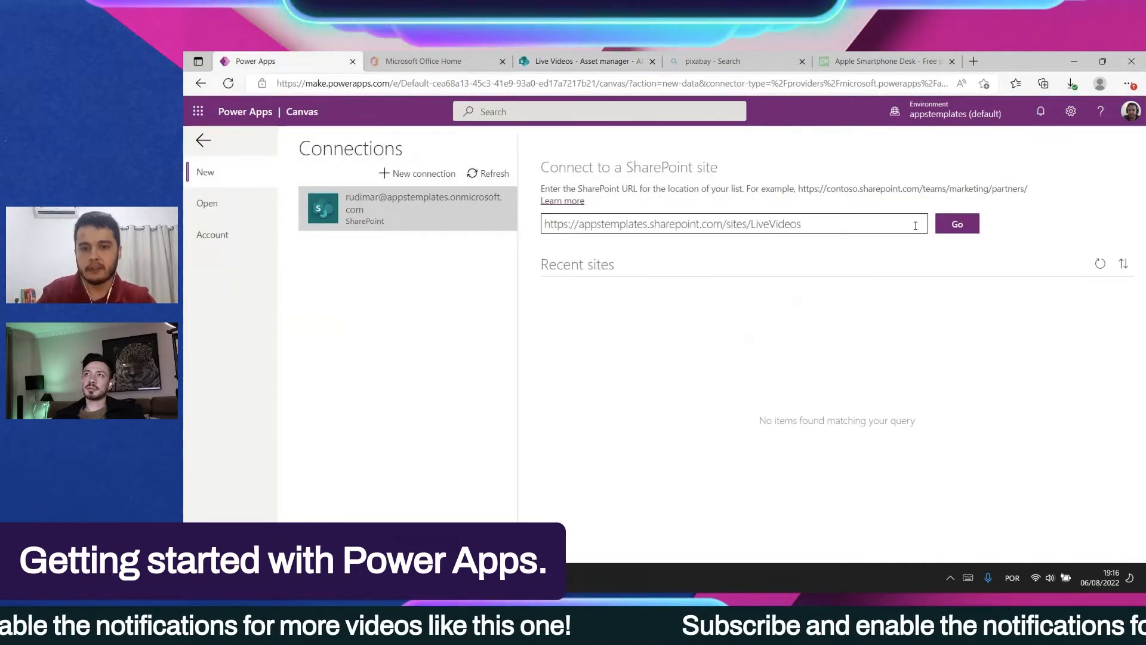
pyautogui.click(958, 225)
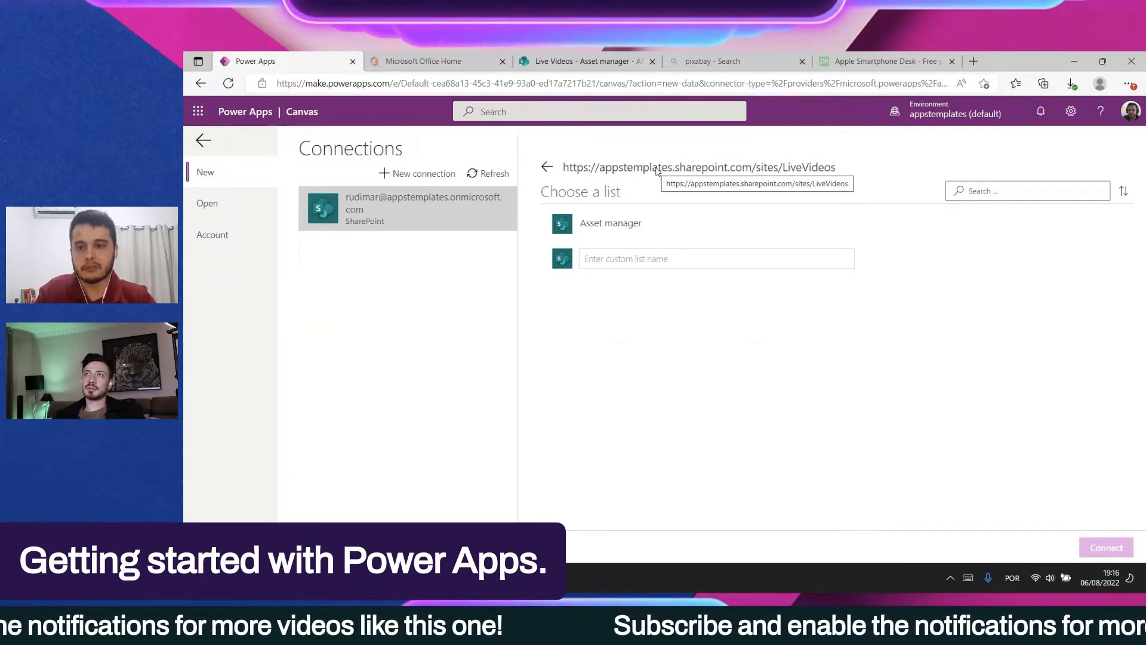
# Step: Generate the app from the Asset manager list and skip the Power Apps Studio welcome message
pyautogui.click(660, 226)
pyautogui.click(1105, 550)
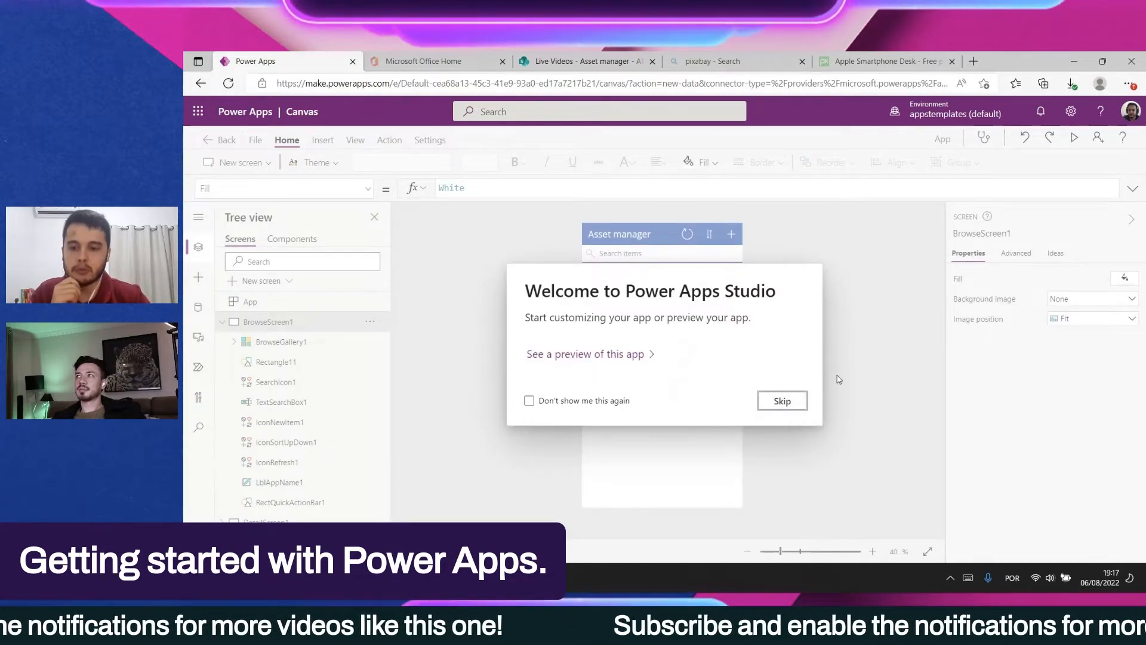
pyautogui.click(799, 403)
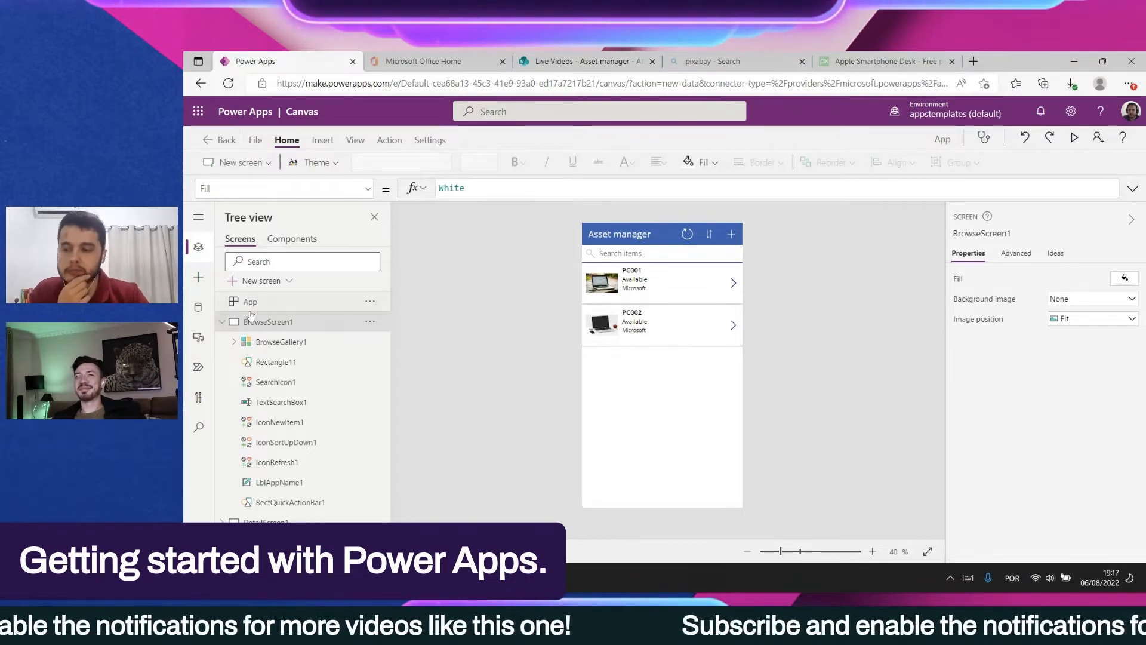
# Step: Examine the contents of BrowseScreen1, DetailScreen1 and EditScreen1 with the tree collapsed to the screens, and return to BrowseScreen1
pyautogui.click(222, 323)
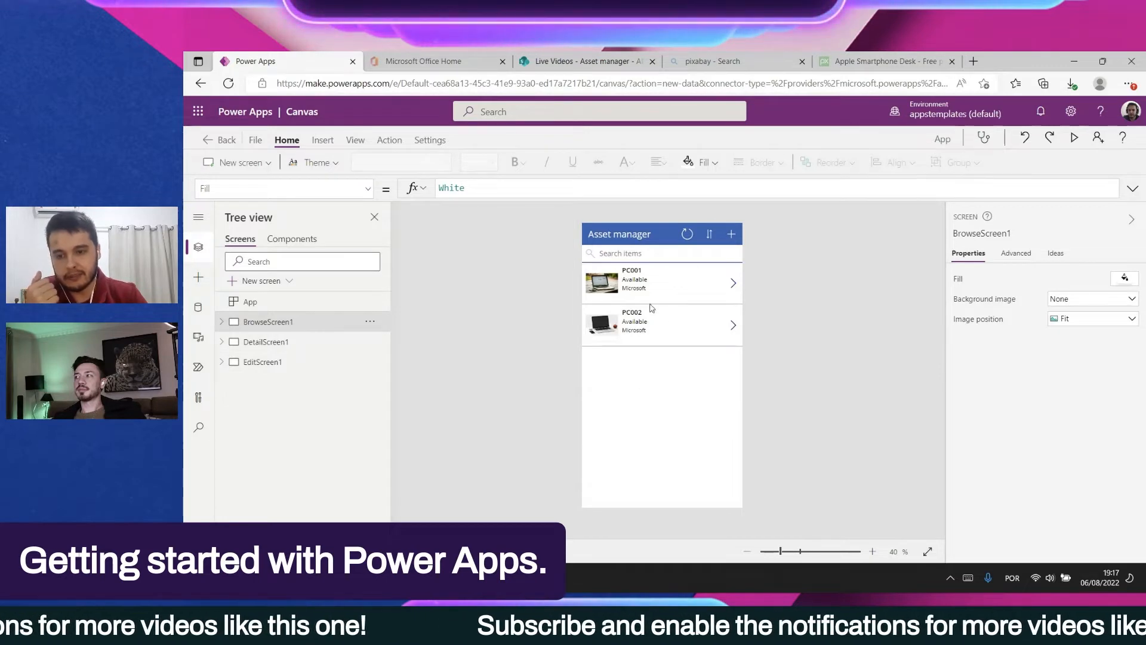
pyautogui.click(716, 462)
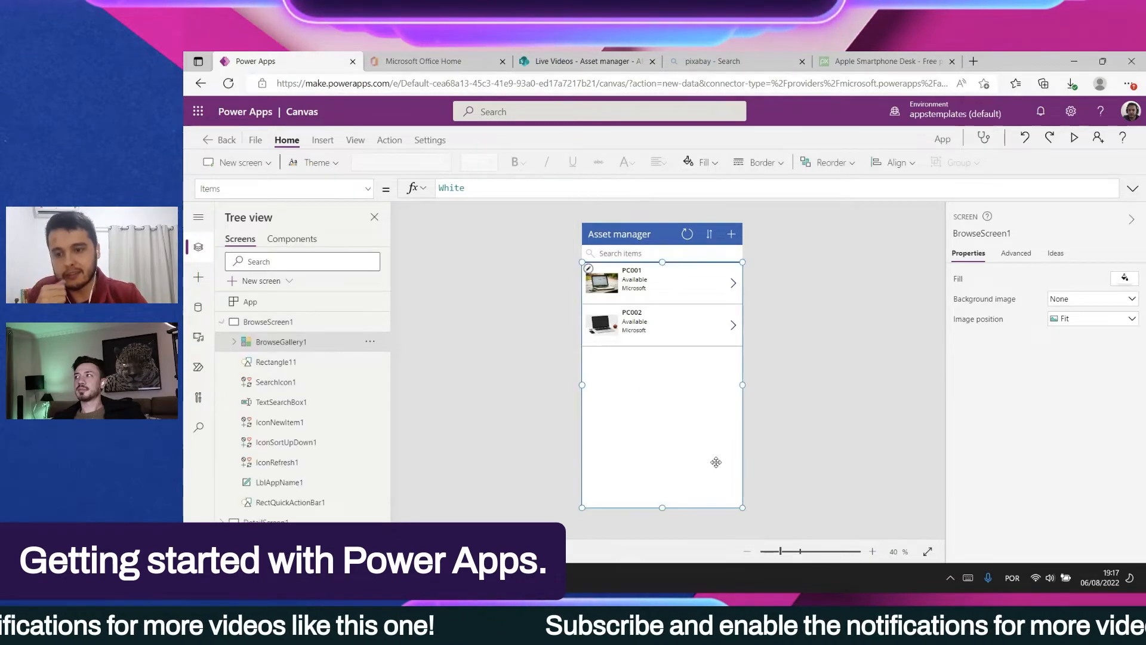
pyautogui.click(221, 323)
pyautogui.click(288, 346)
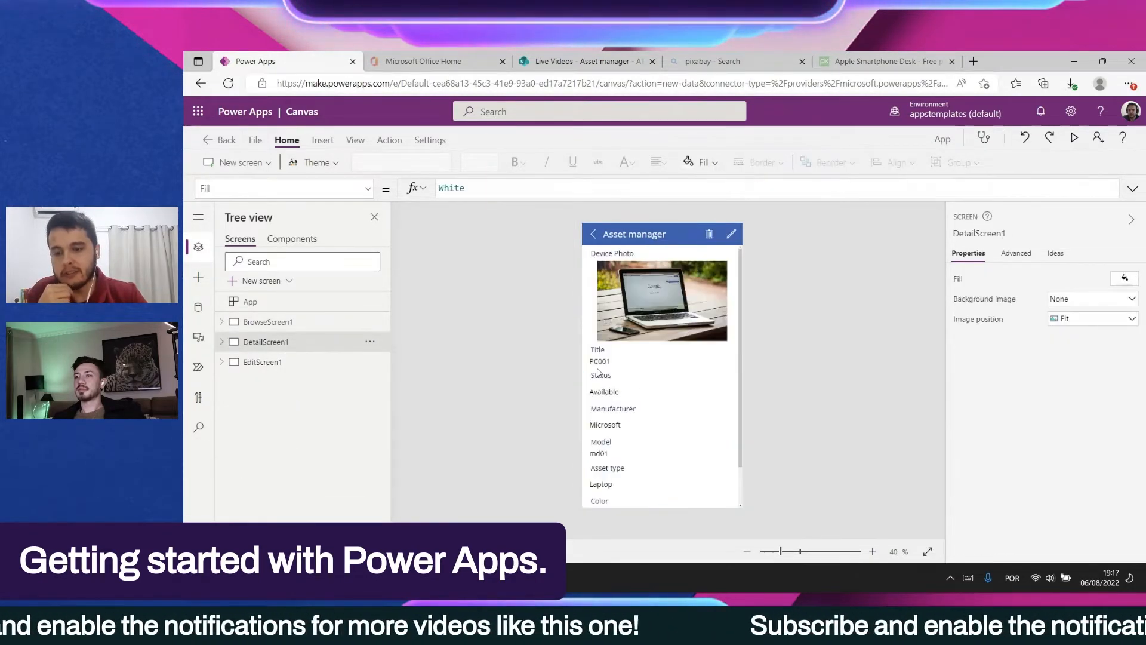
pyautogui.scroll(-1, 692, 383)
pyautogui.scroll(-1, 681, 435)
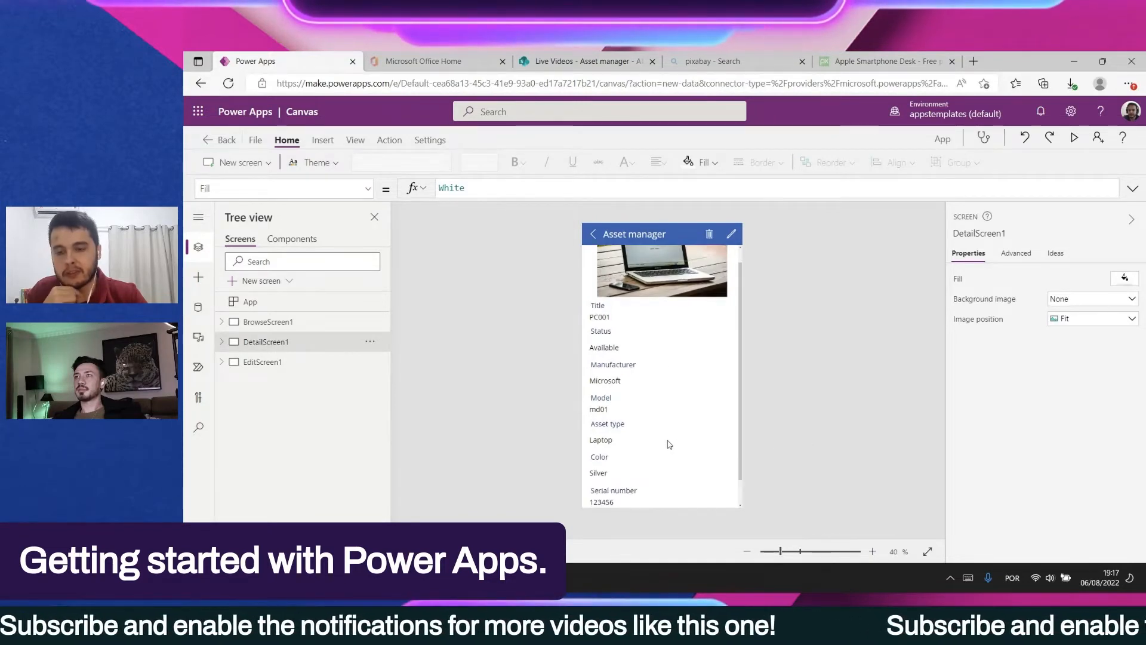
pyautogui.scroll(2, 657, 442)
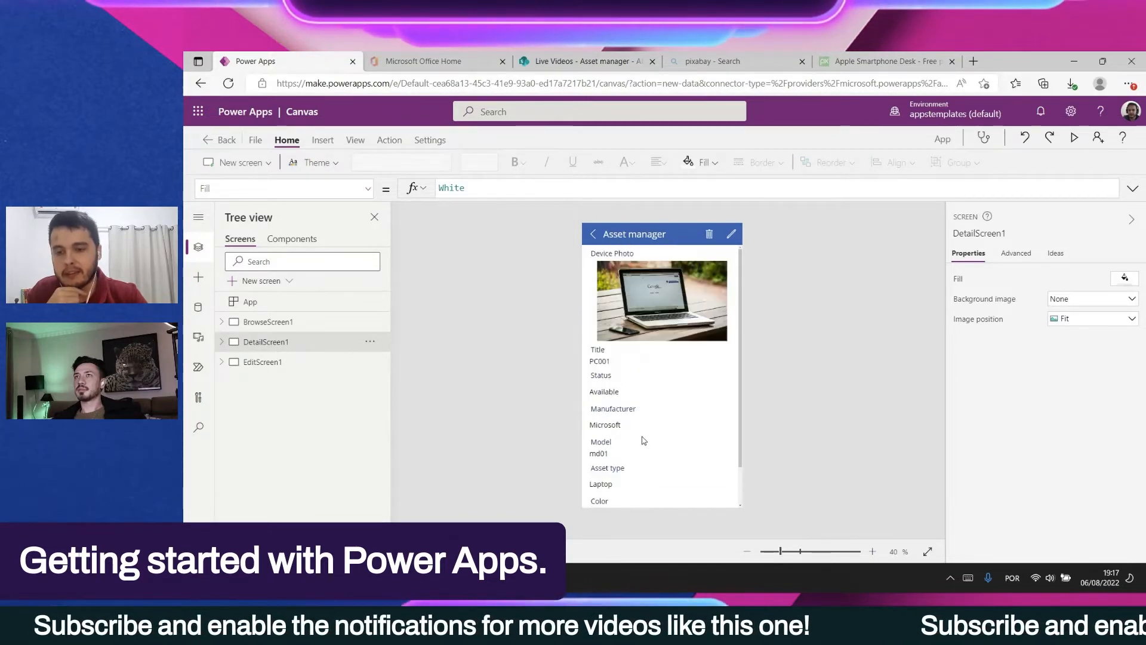
pyautogui.click(262, 362)
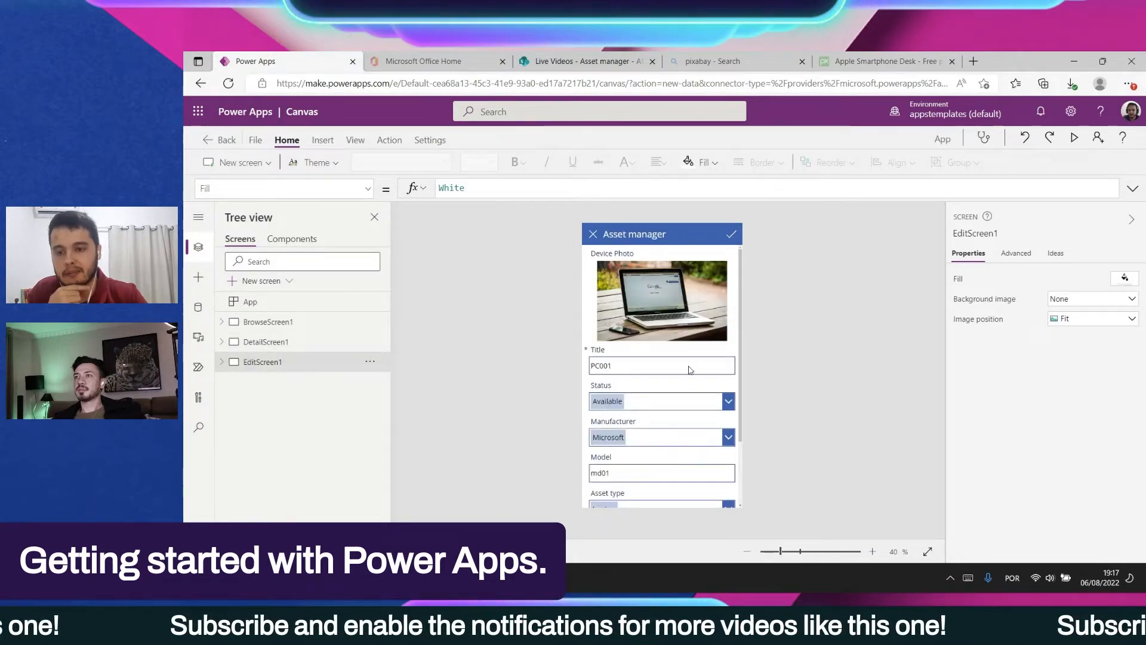
pyautogui.click(282, 304)
pyautogui.click(281, 322)
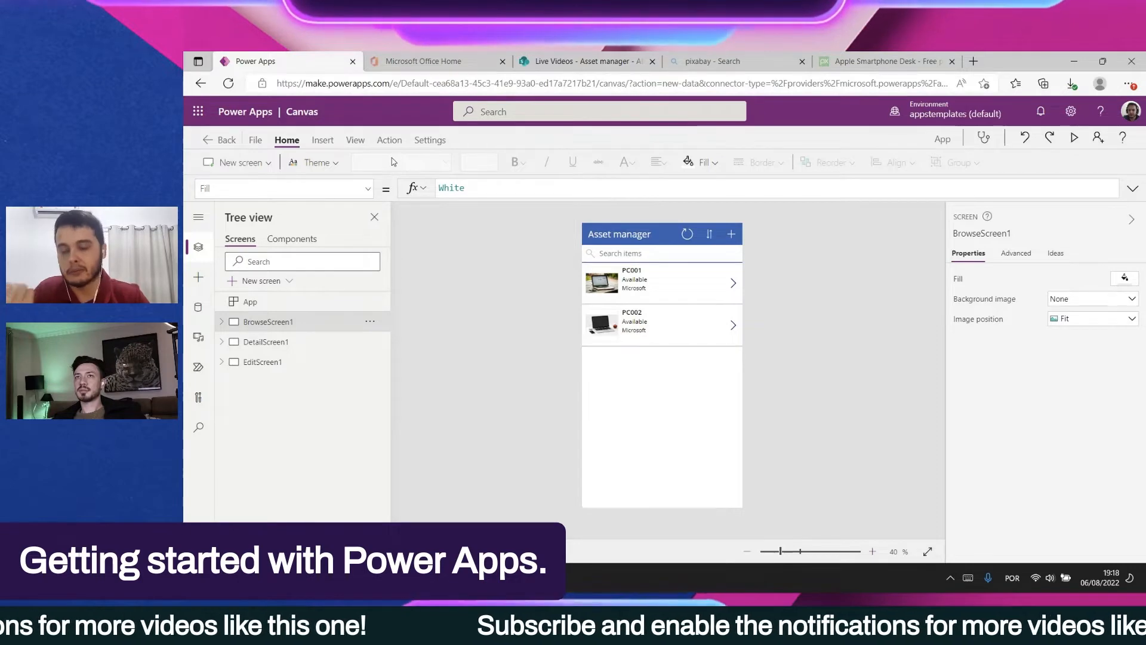
# Step: Preview the app briefly from BrowseScreen1, close the preview, and dismiss the testing tip
pyautogui.click(1074, 140)
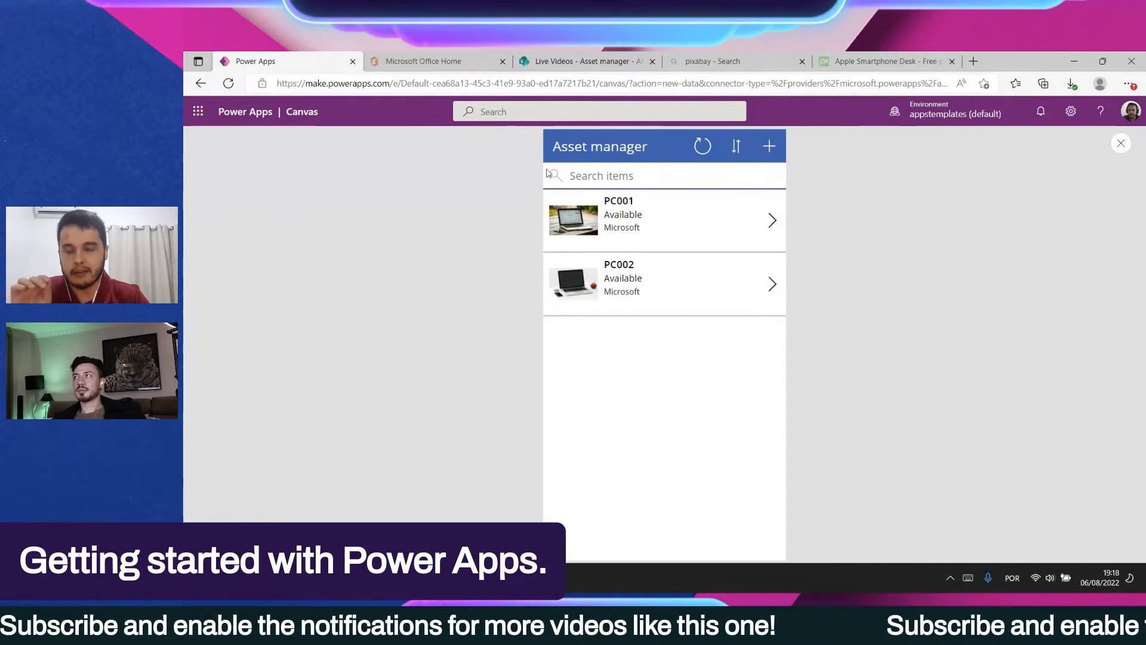
pyautogui.click(1121, 145)
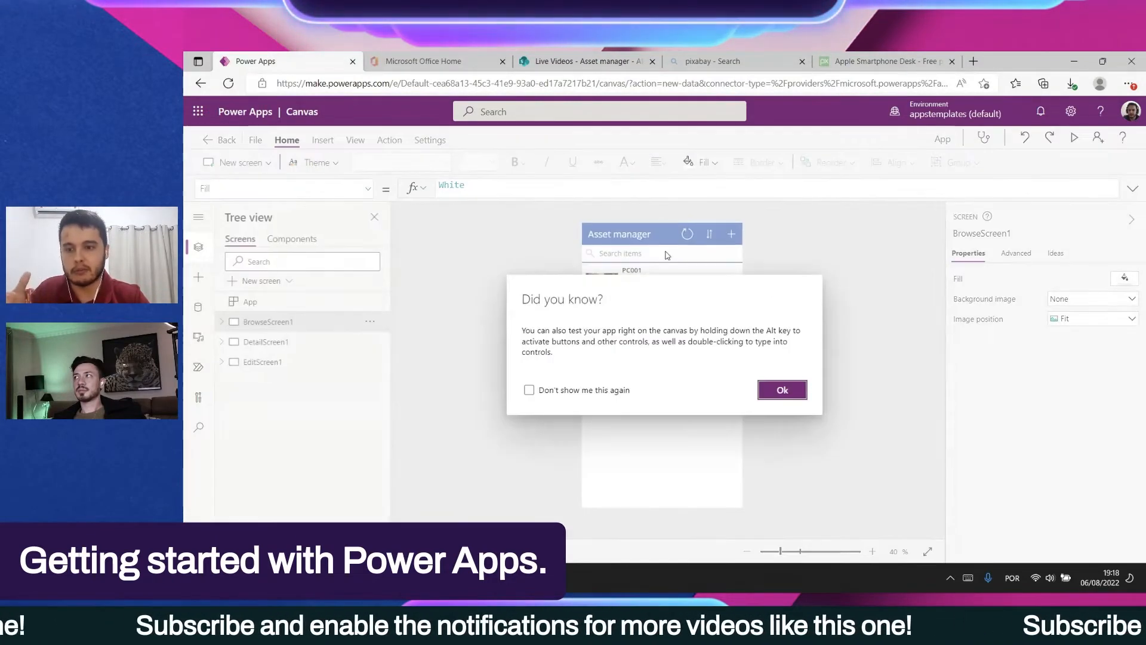
pyautogui.click(785, 389)
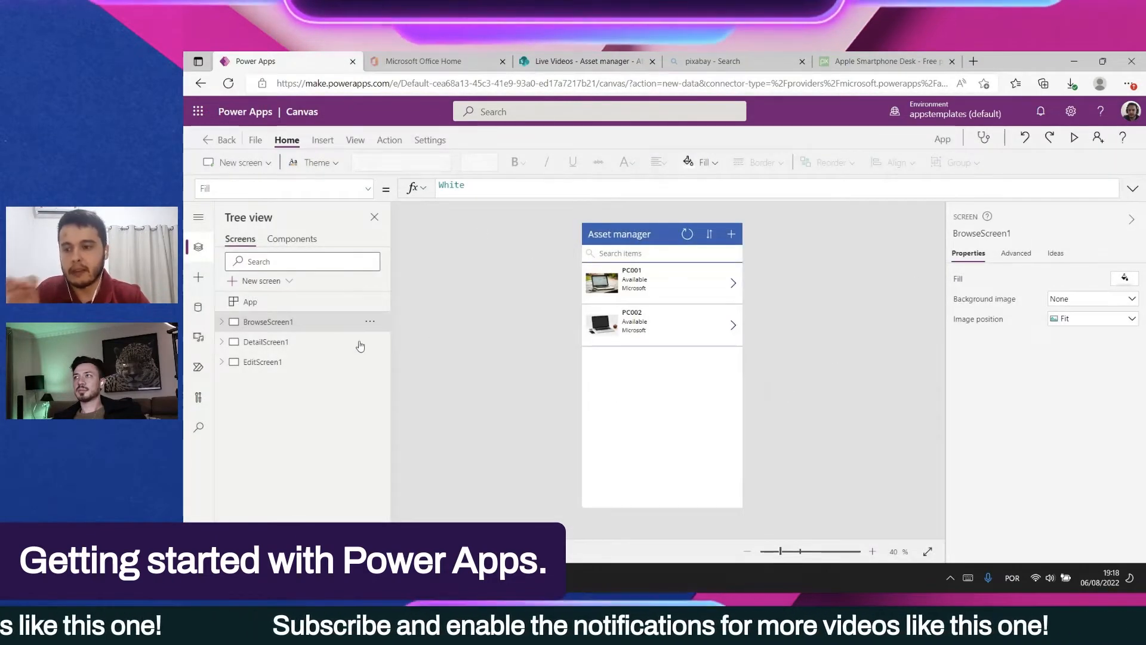
# Step: Preview the app again, open the PC001 item, and examine all fields on its detail screen
pyautogui.click(1075, 139)
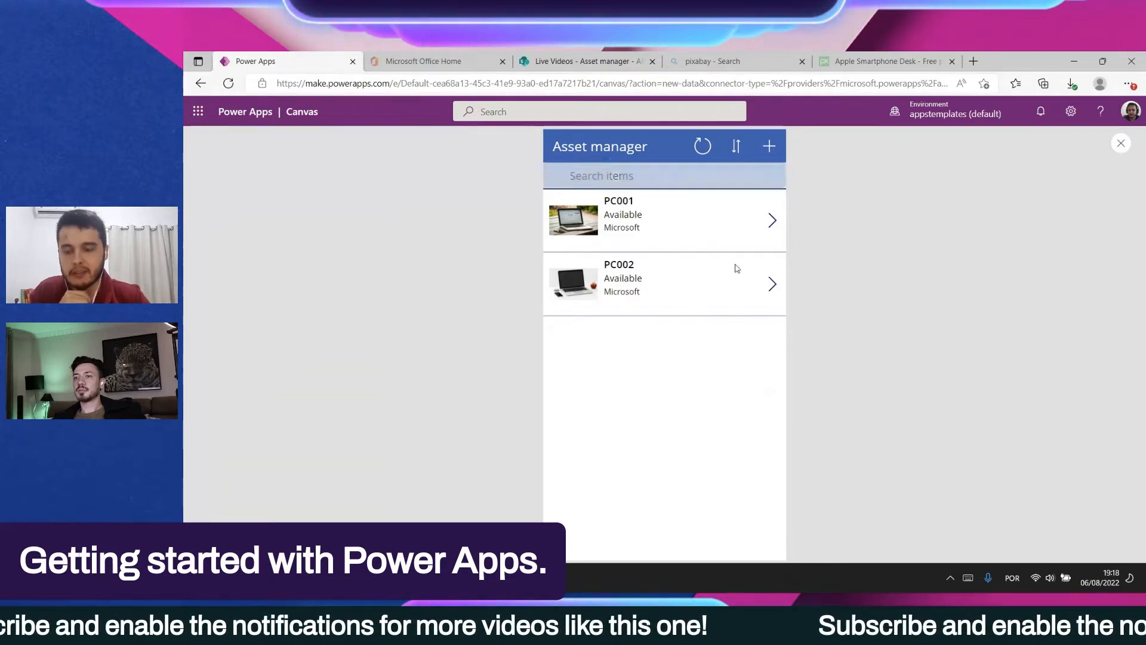
pyautogui.click(772, 219)
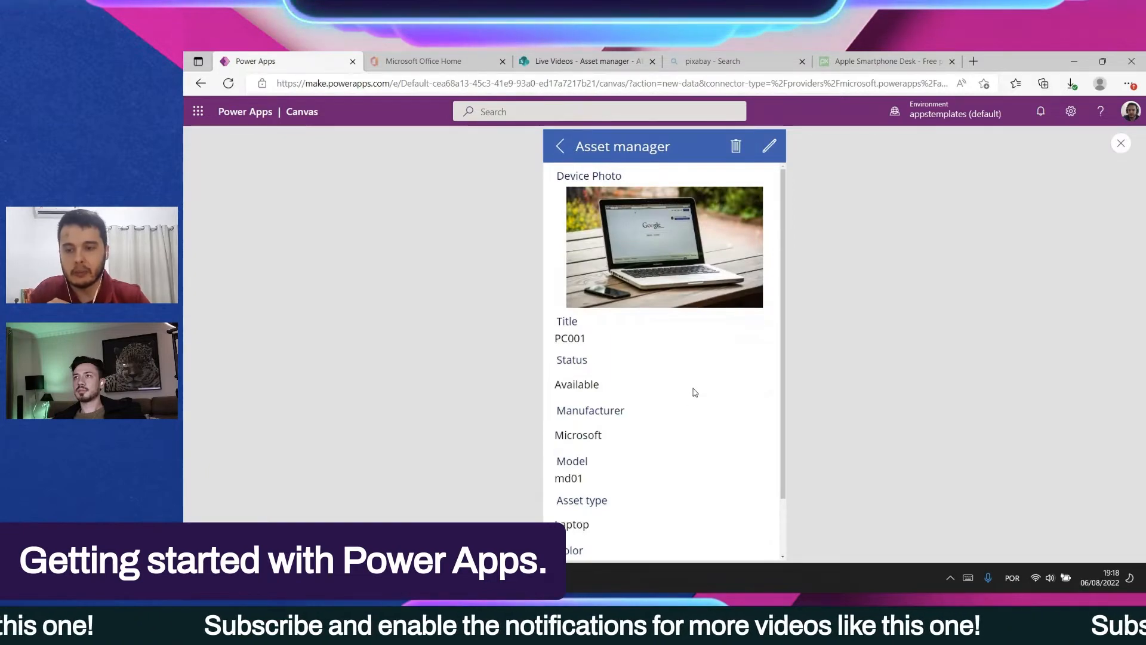
pyautogui.scroll(-2, 686, 412)
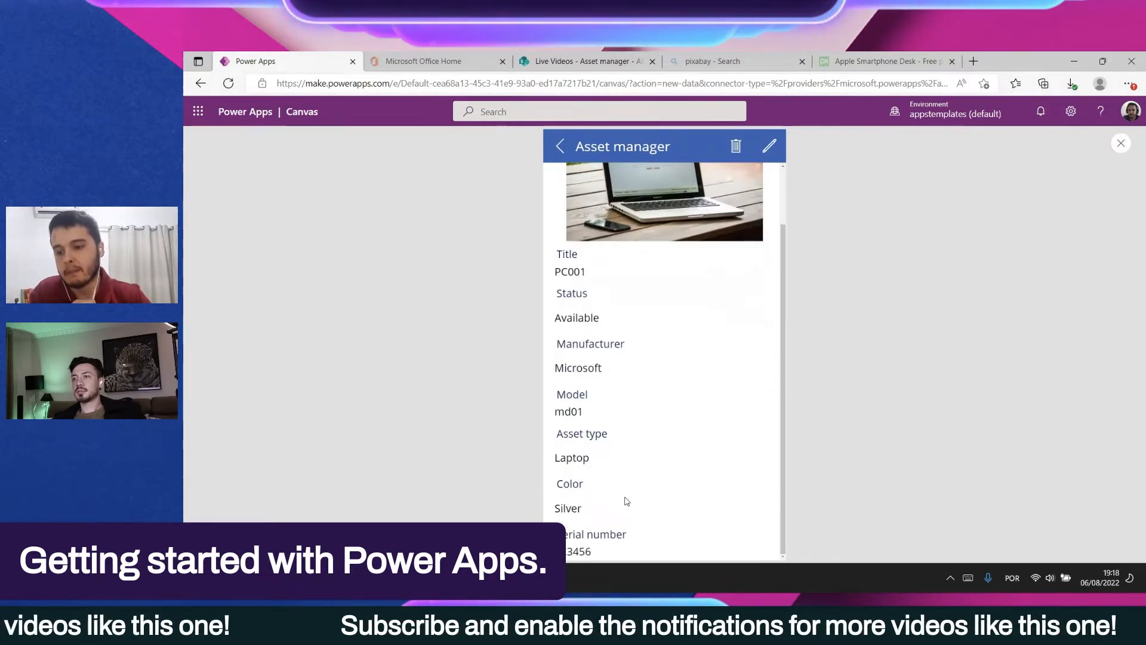
pyautogui.scroll(1, 624, 500)
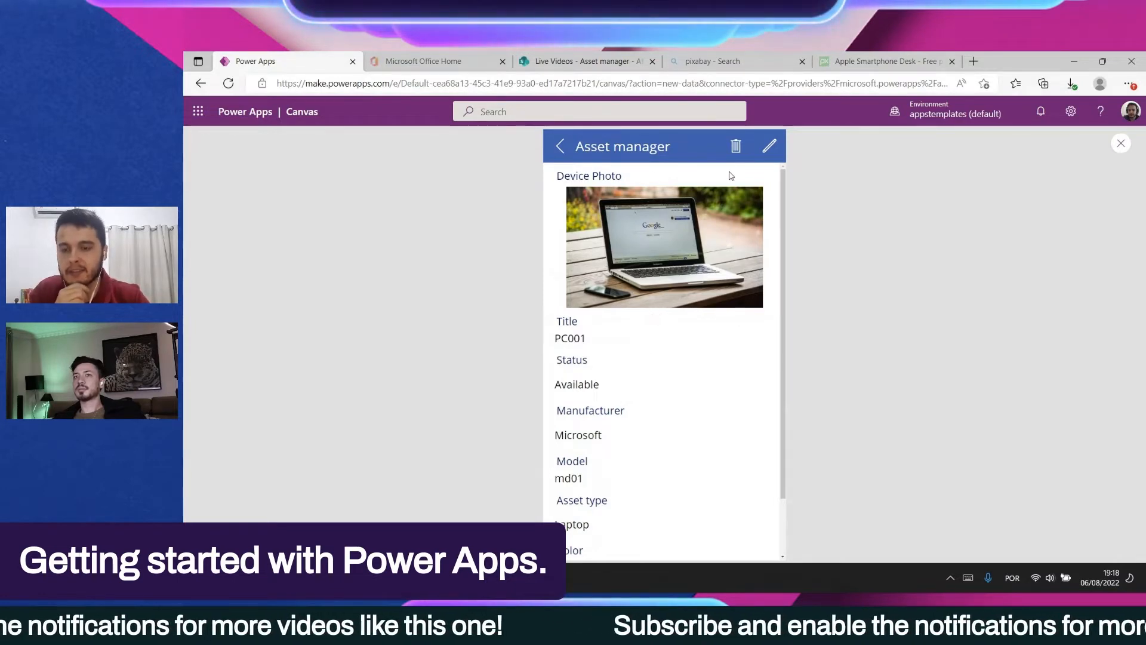
# Step: Open the PC001 item for editing in the app preview, change its Model to md03, and save it
pyautogui.click(769, 148)
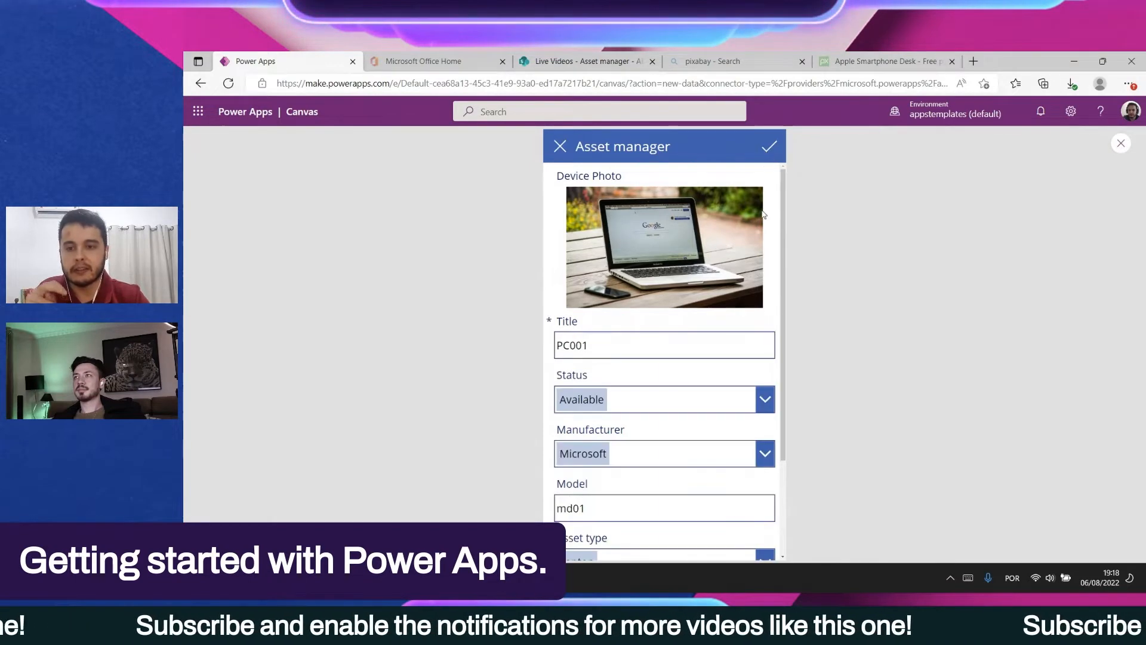
pyautogui.scroll(-3, 700, 305)
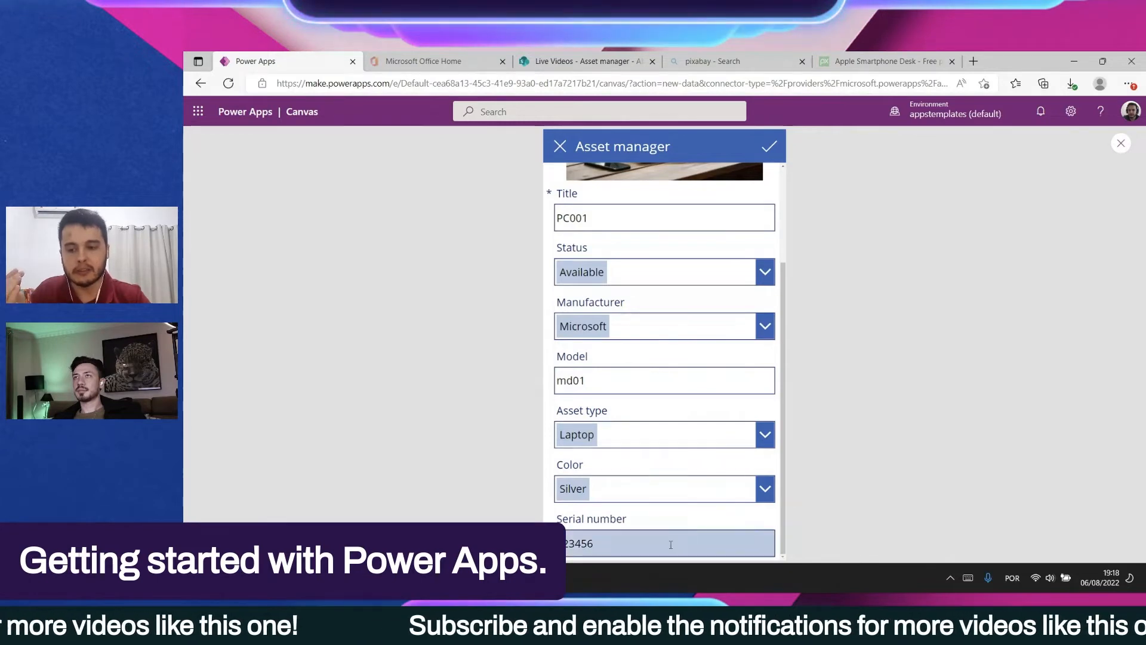
pyautogui.scroll(2, 653, 448)
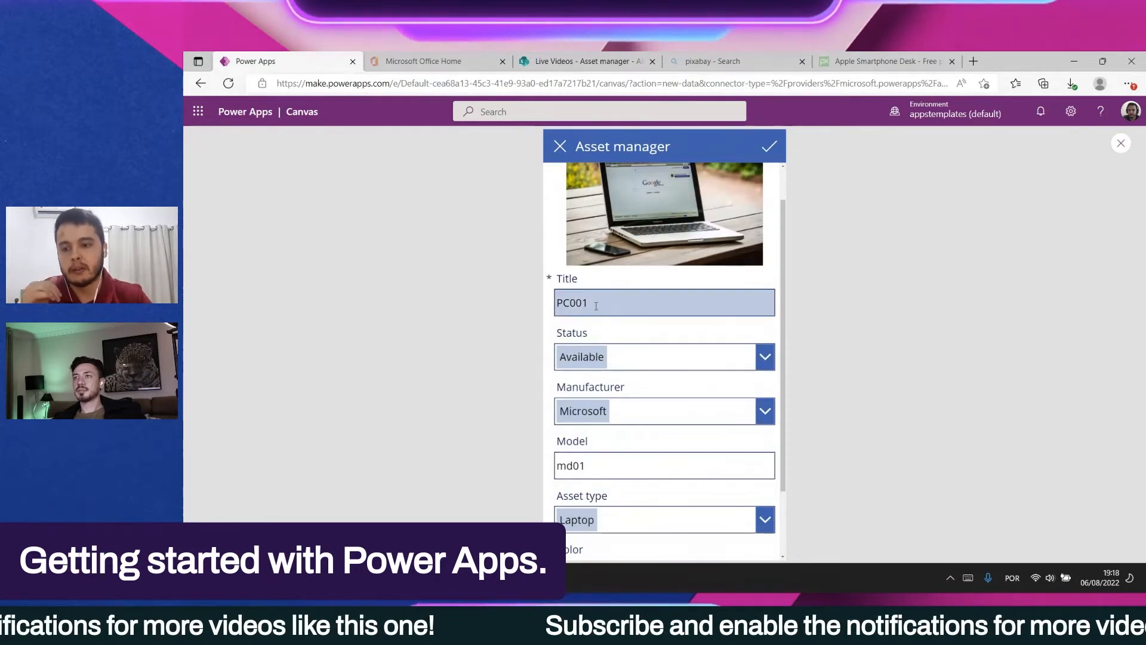
pyautogui.moveTo(591, 471); pyautogui.dragTo(583, 466)
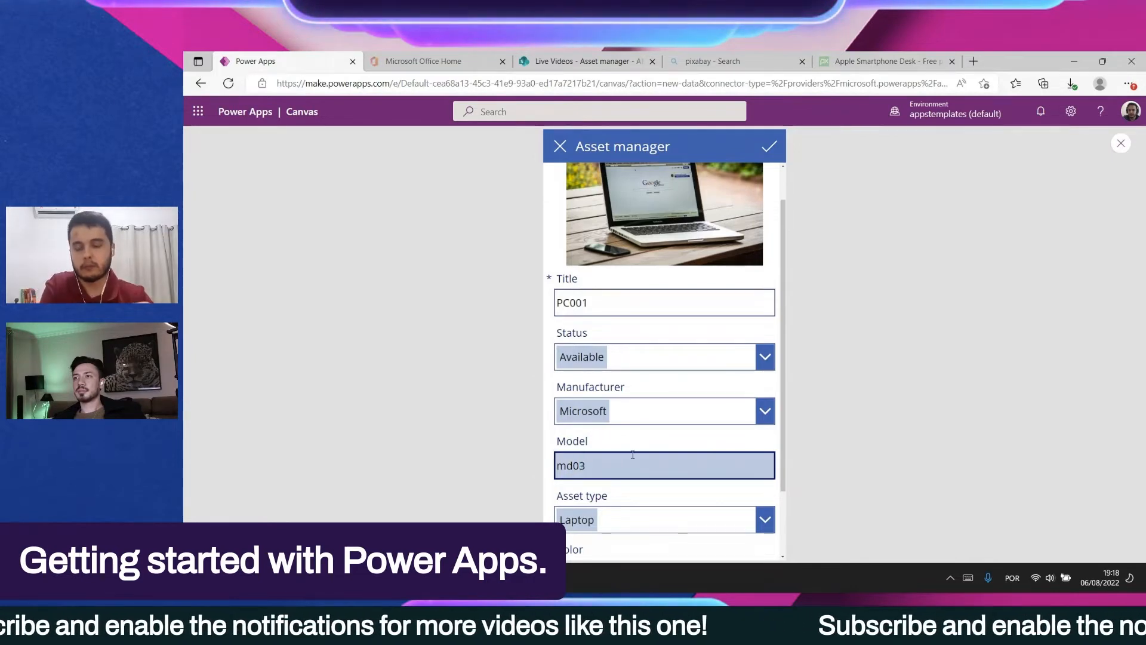
pyautogui.scroll(-2, 687, 388)
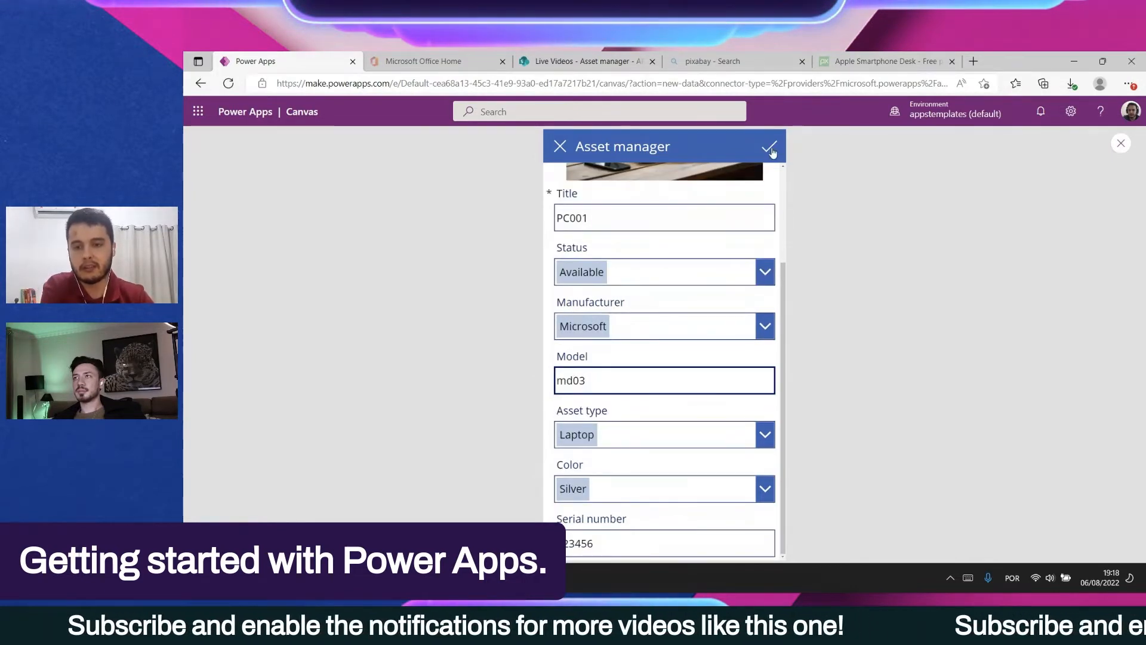
pyautogui.click(769, 147)
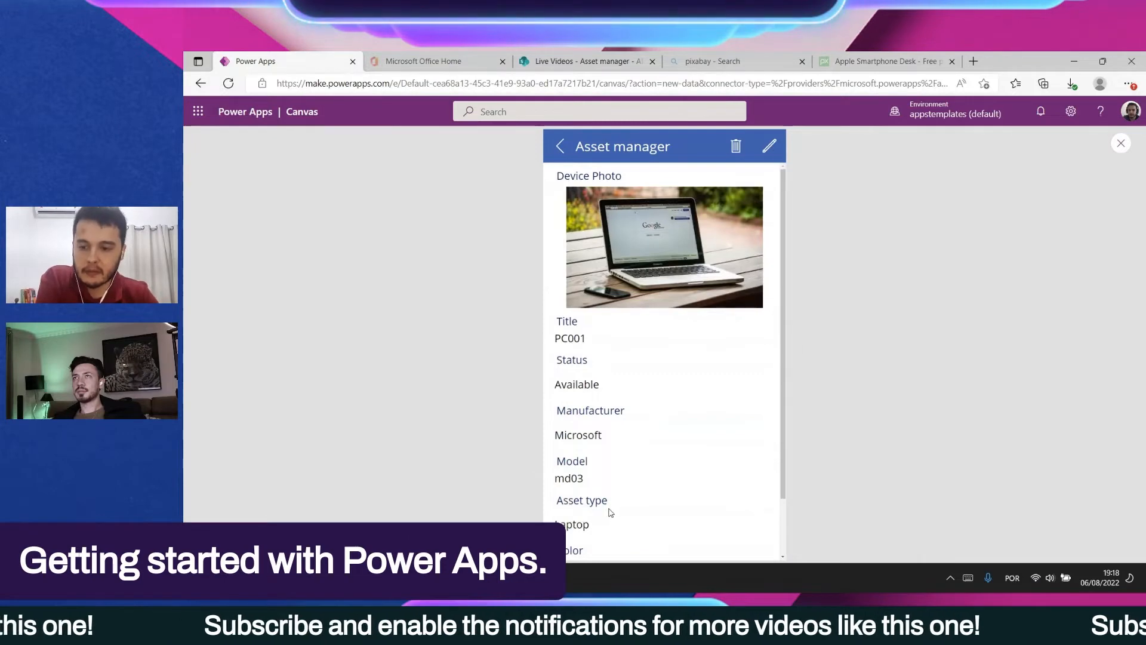
# Step: Check the PC001 item's Model value in the app preview against the refreshed SharePoint Asset manager list
pyautogui.moveTo(581, 477); pyautogui.dragTo(555, 480)
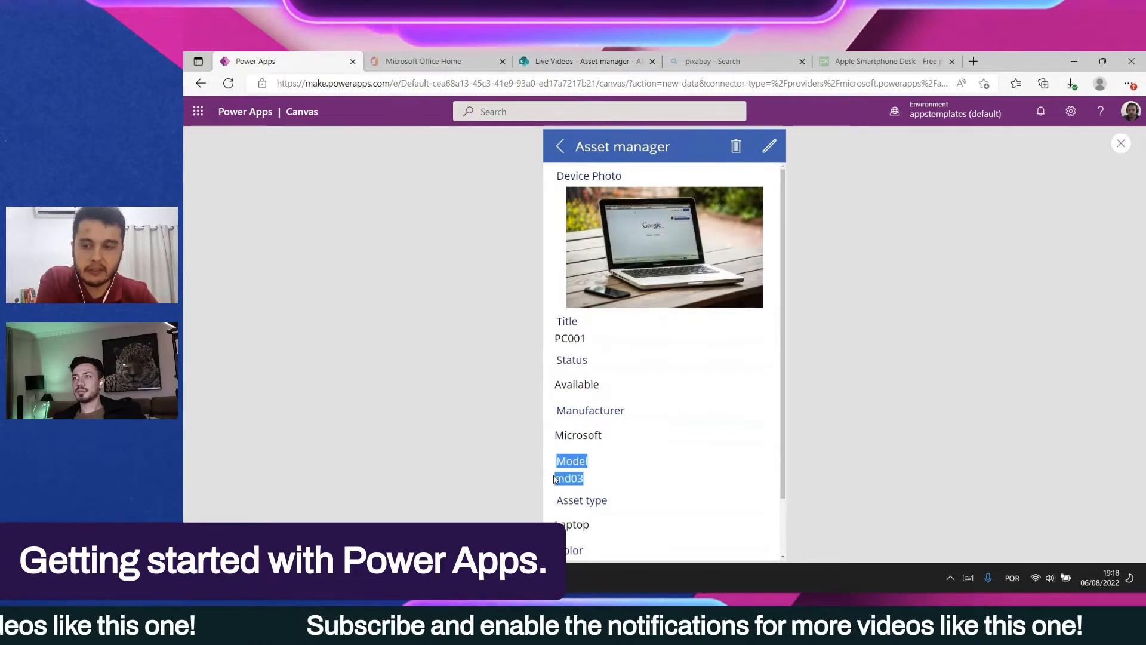
pyautogui.click(598, 61)
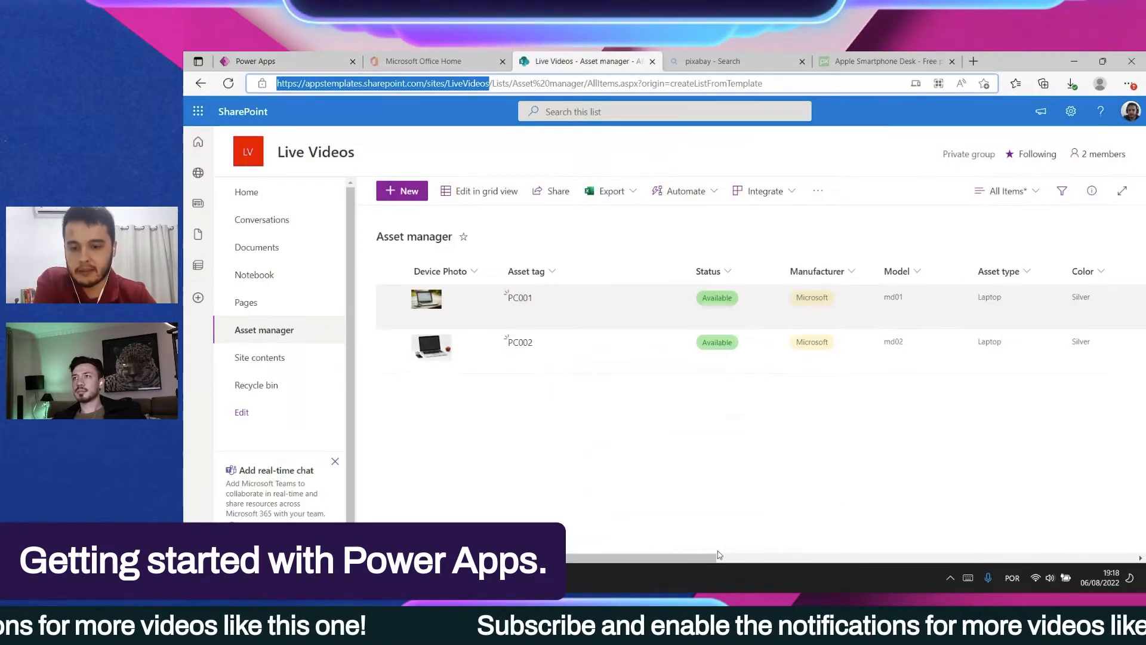
pyautogui.click(228, 84)
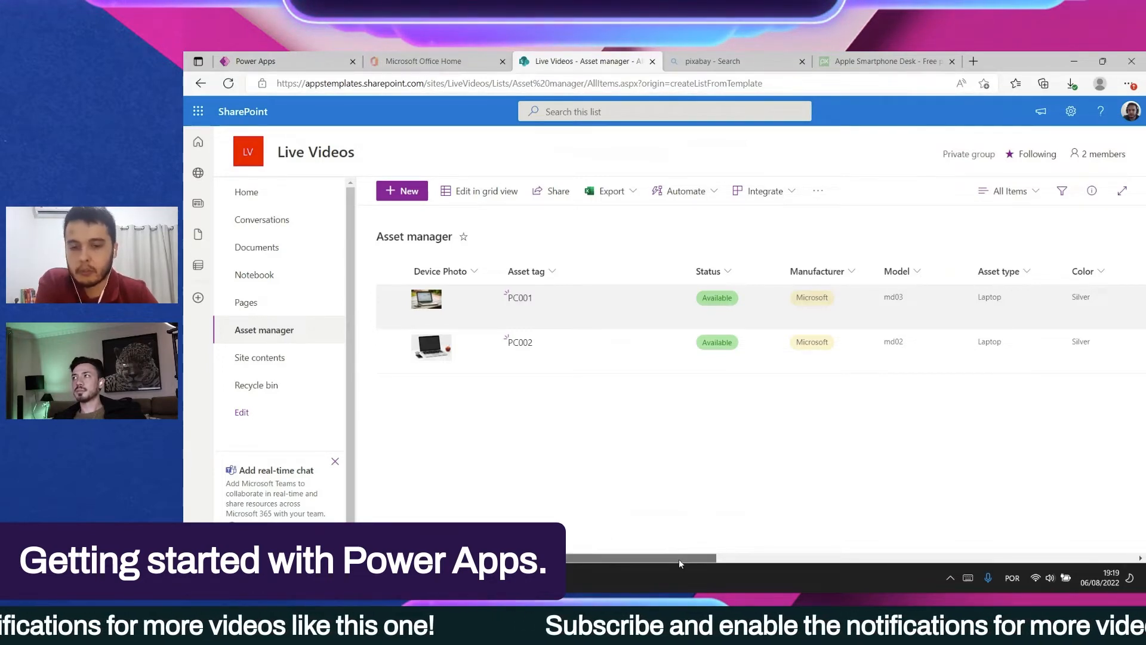
# Step: Show the ID, Modified, Created, Created By, Modified By and Attachments columns in the Asset manager list view, and review them
pyautogui.moveTo(679, 559); pyautogui.dragTo(1108, 552)
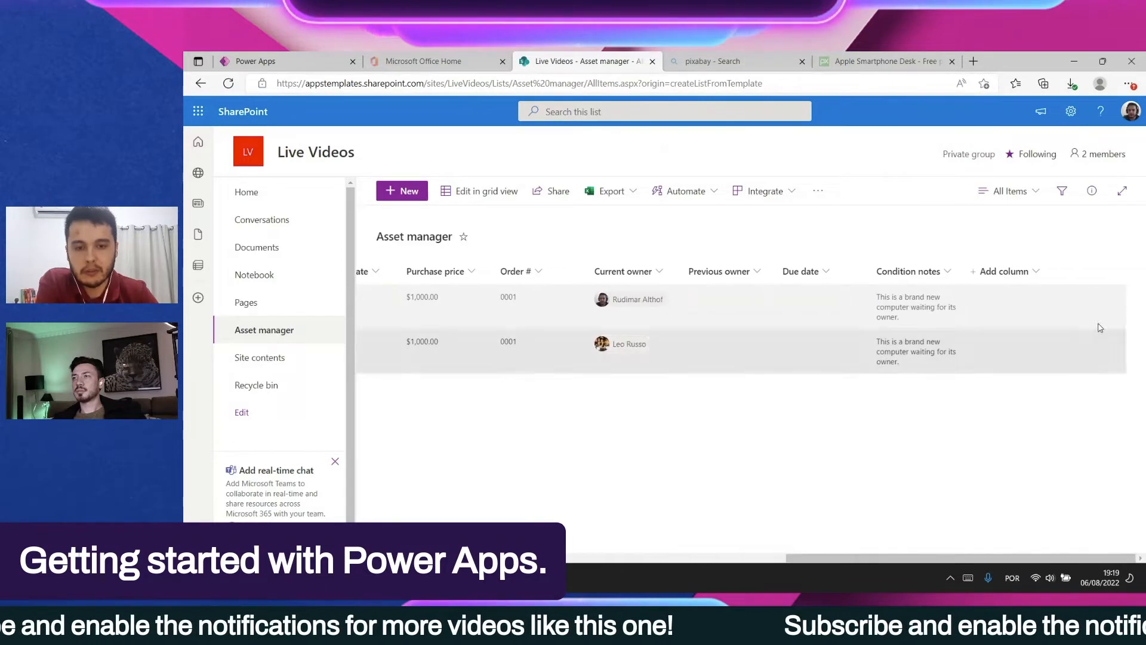
pyautogui.click(1029, 279)
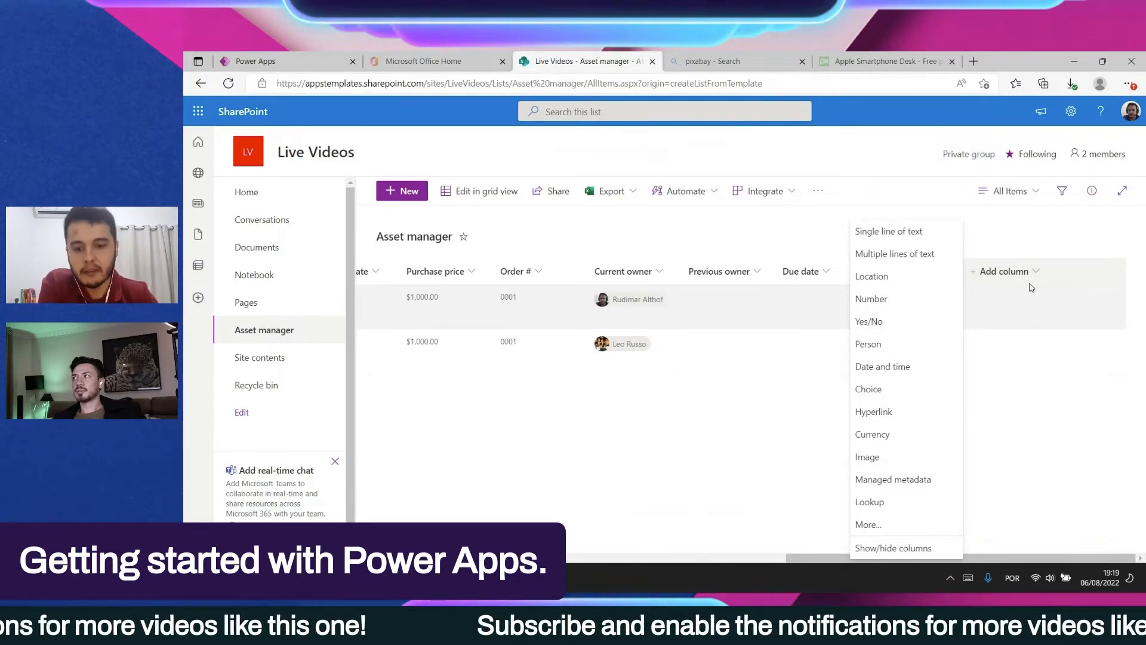
pyautogui.click(930, 549)
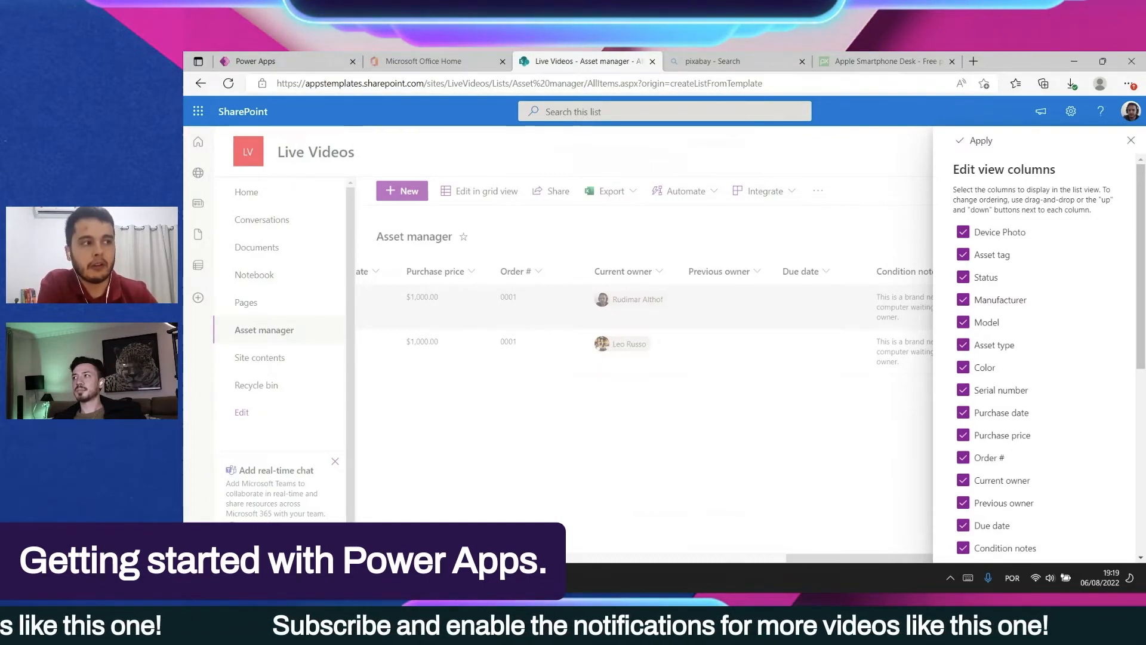
pyautogui.scroll(-4, 1039, 358)
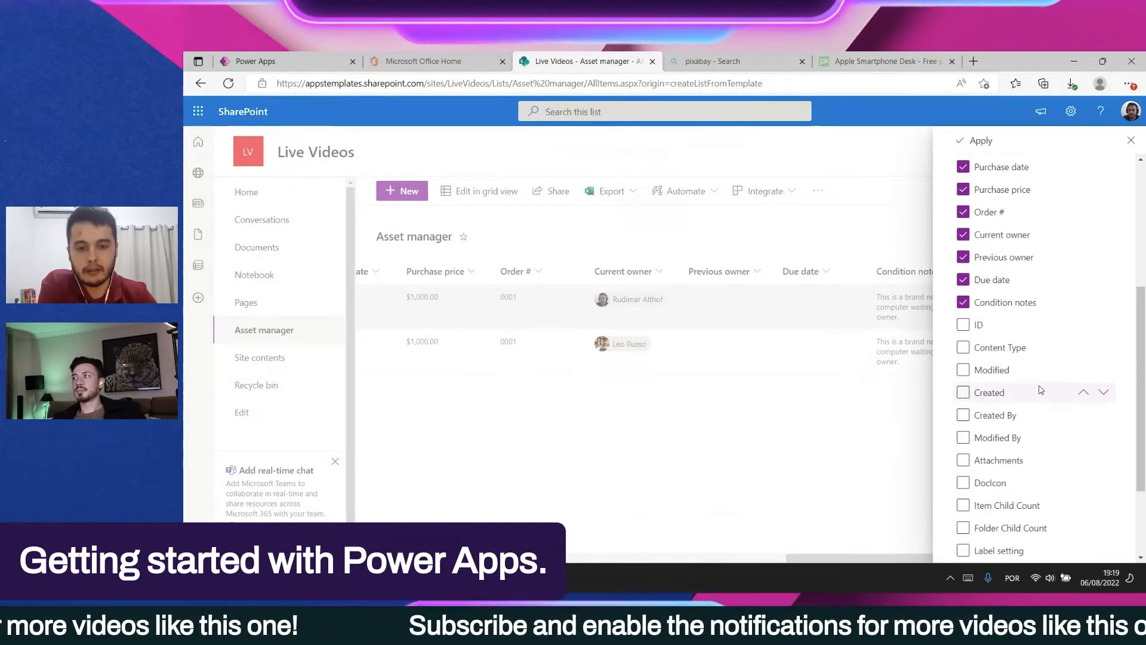
pyautogui.click(964, 326)
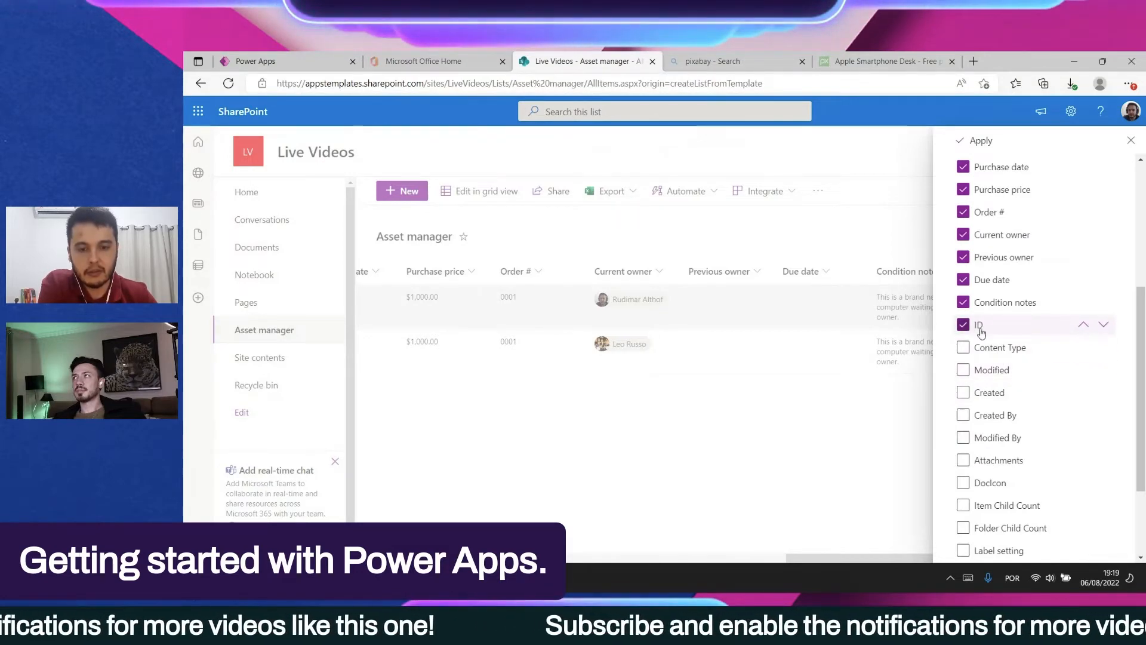
pyautogui.click(963, 415)
pyautogui.click(964, 438)
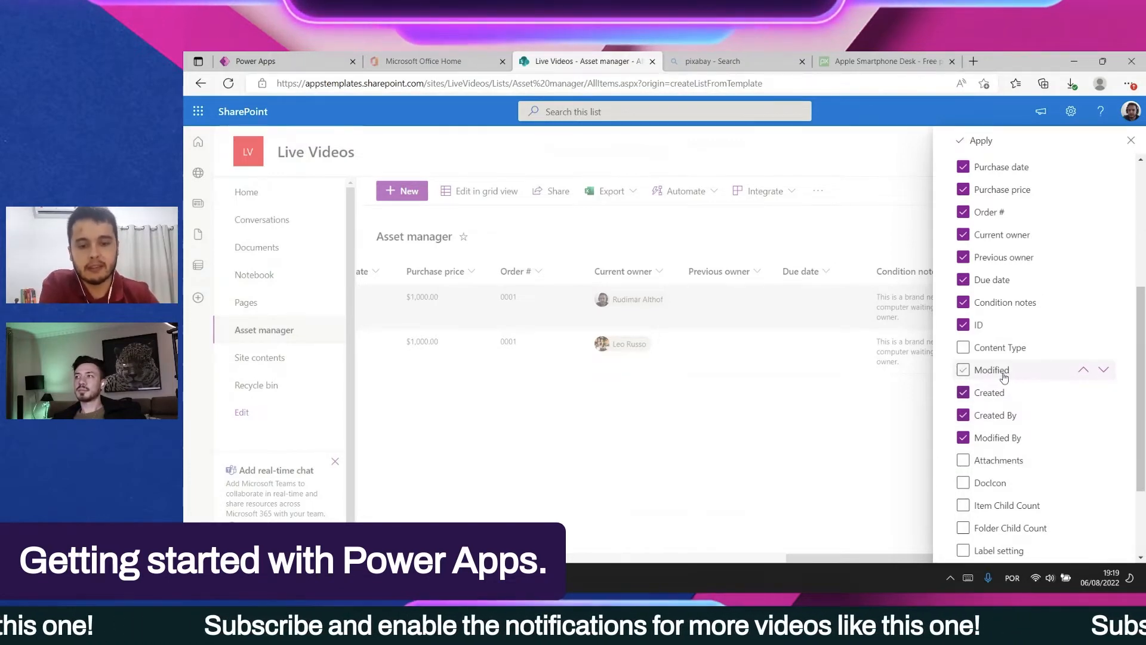
pyautogui.click(1002, 372)
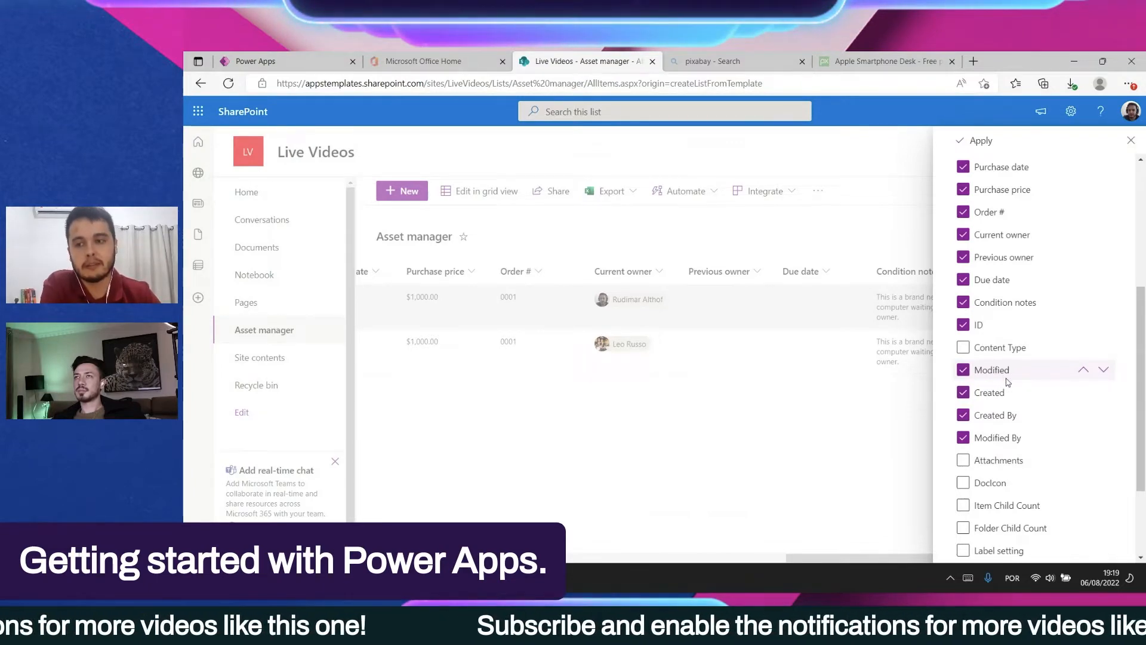
pyautogui.scroll(-3, 1015, 388)
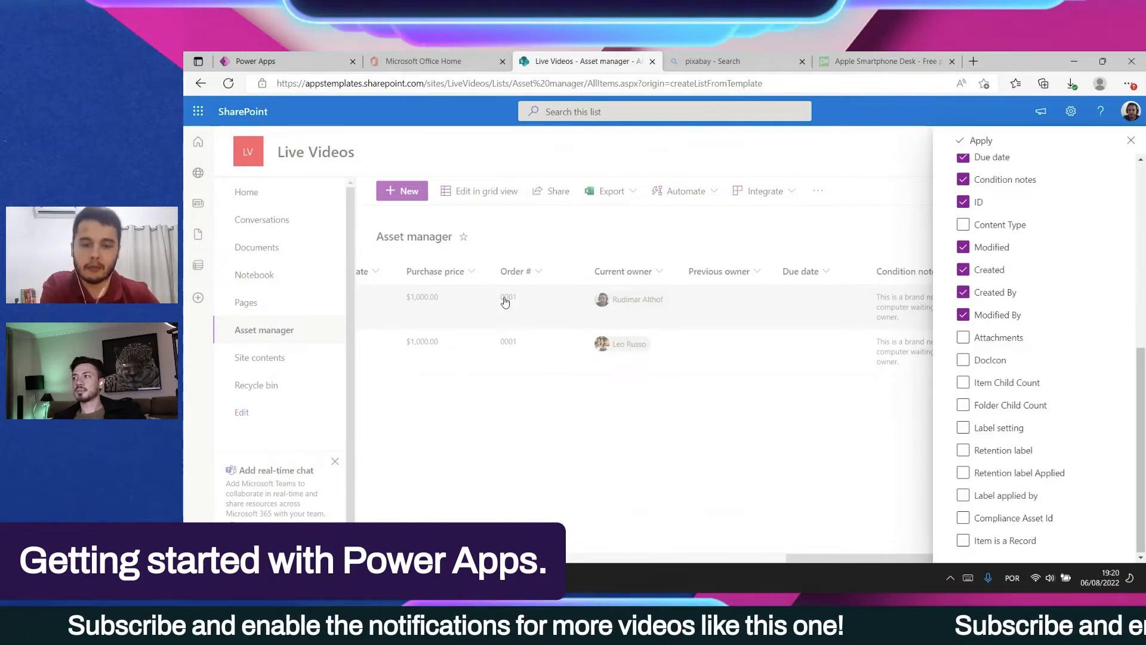
pyautogui.click(998, 339)
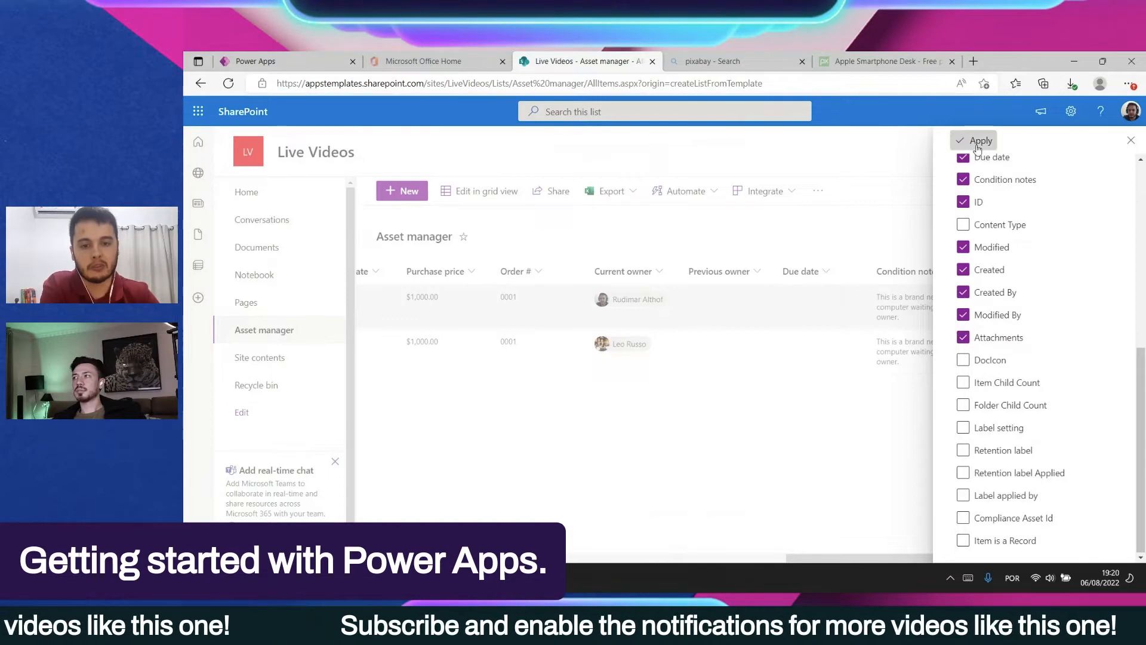
pyautogui.click(979, 141)
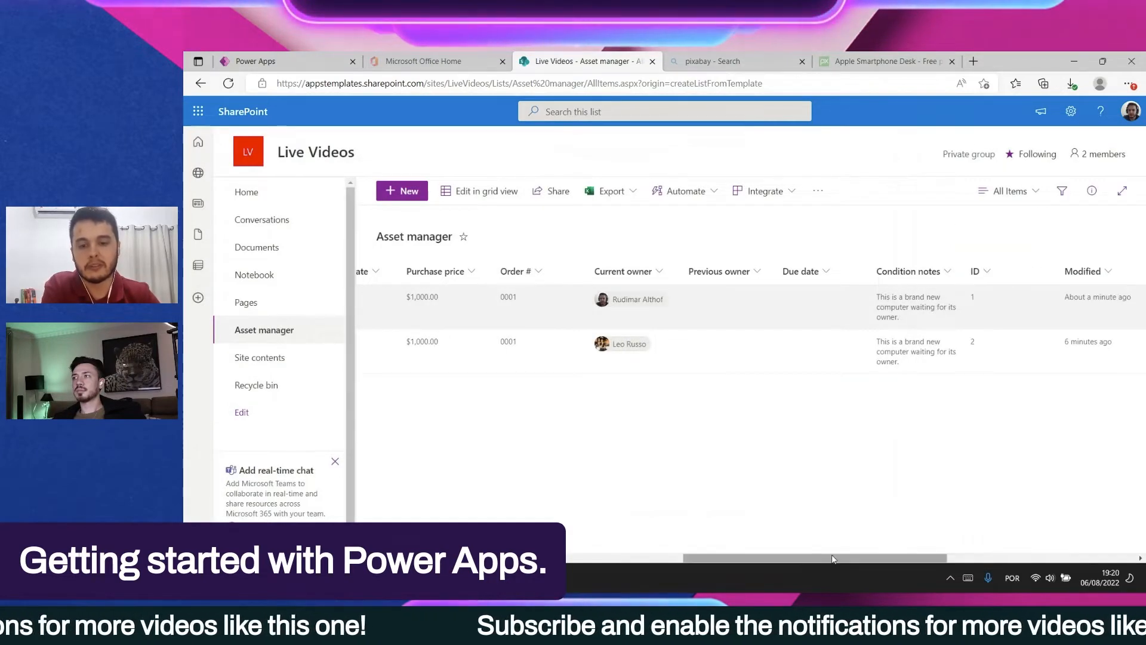
pyautogui.moveTo(838, 560); pyautogui.dragTo(985, 560)
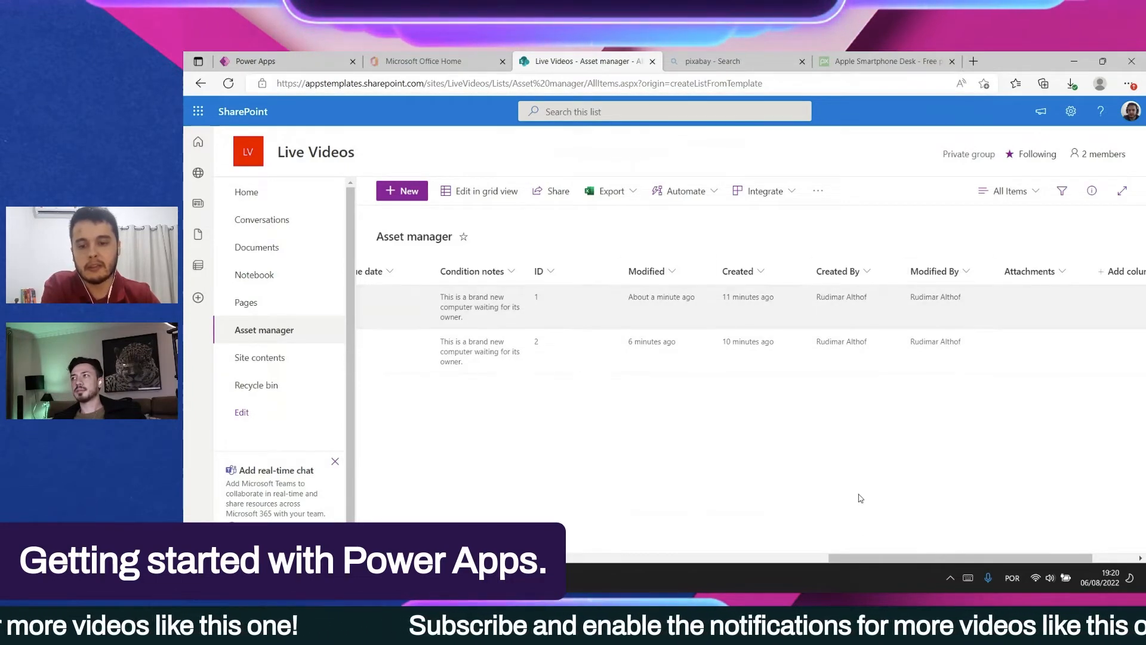
pyautogui.moveTo(860, 559); pyautogui.dragTo(395, 576)
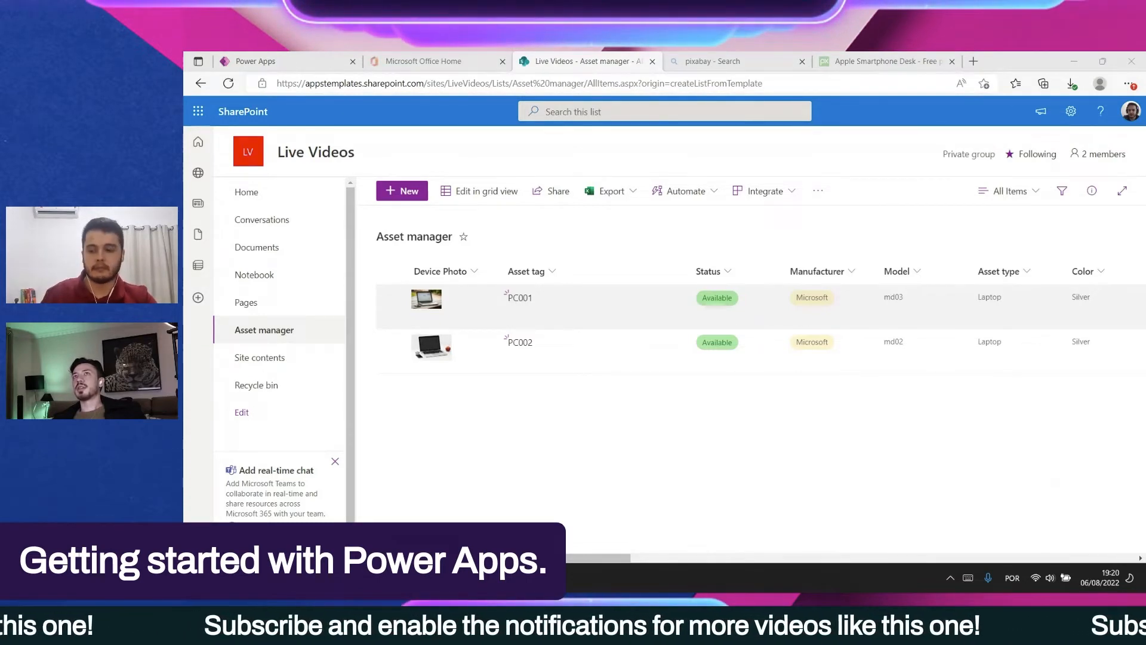
# Step: Lower the computer's volume to 10 and raise it again to 18
pyautogui.press('XF86AudioLowerVolume')
pyautogui.press('XF86AudioLowerVolume')
pyautogui.press('XF86AudioLowerVolume')
pyautogui.press('XF86AudioLowerVolume')
pyautogui.press('XF86AudioLowerVolume')
pyautogui.press('XF86AudioLowerVolume')
pyautogui.press('XF86AudioLowerVolume')
pyautogui.press('XF86AudioLowerVolume')
pyautogui.press('XF86AudioLowerVolume')
pyautogui.press('XF86AudioLowerVolume')
pyautogui.press('XF86AudioLowerVolume')
pyautogui.press('XF86AudioLowerVolume')
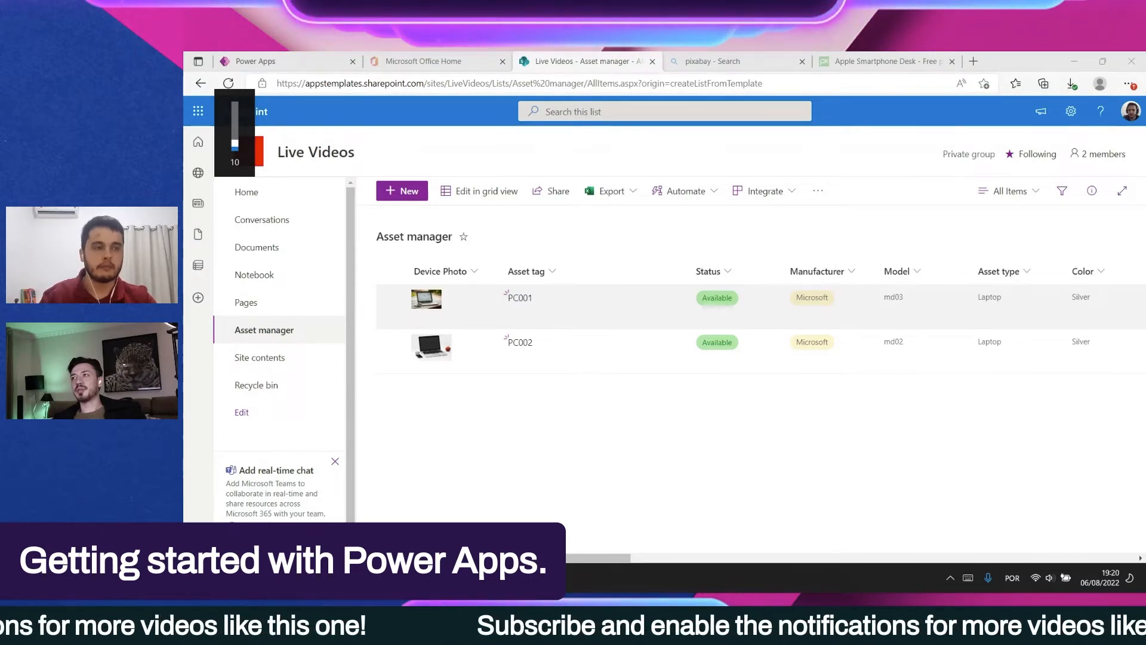
pyautogui.press('XF86AudioLowerVolume')
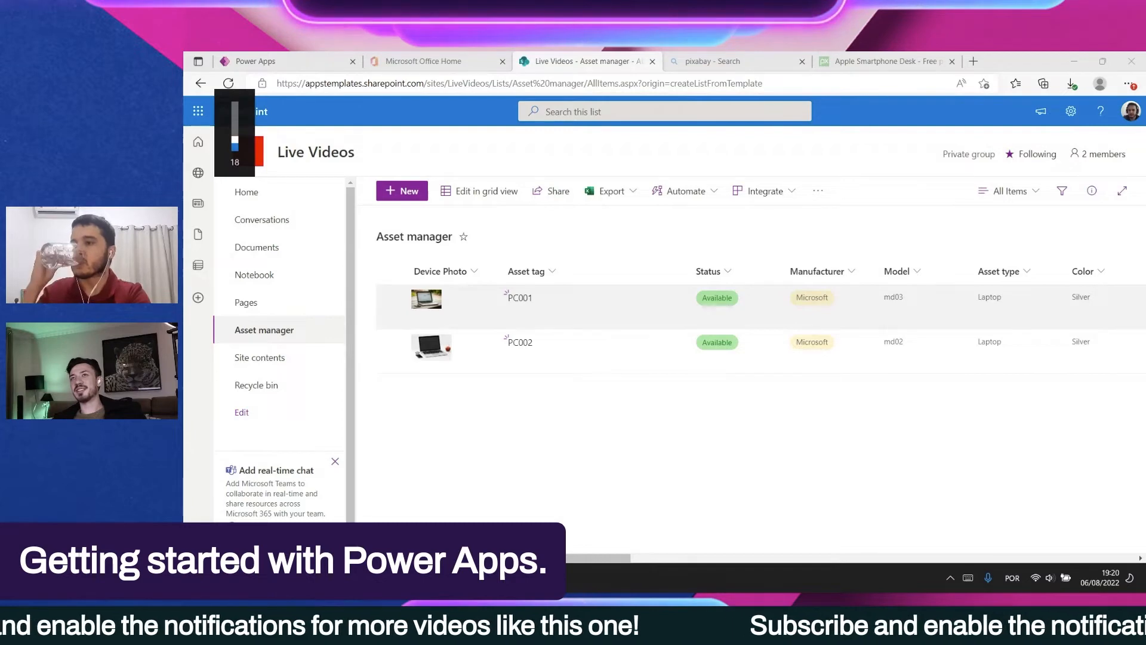
pyautogui.press('XF86AudioRaiseVolume')
pyautogui.press('XF86AudioRaiseVolume')
pyautogui.press('XF86AudioRaiseVolume')
pyautogui.press('XF86AudioRaiseVolume')
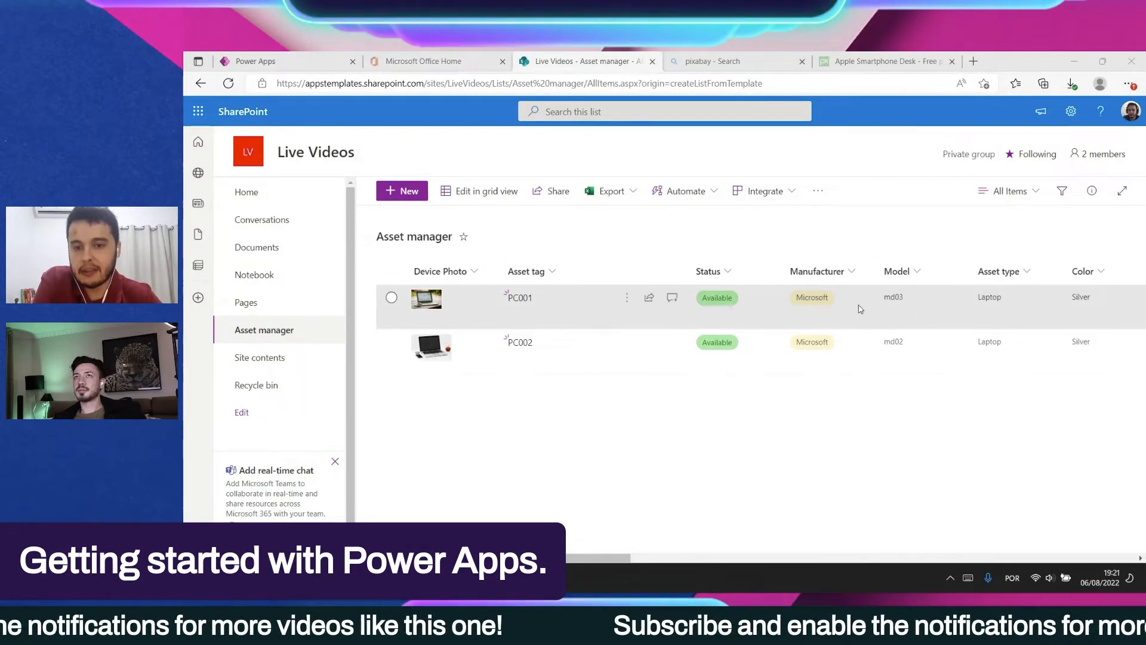
# Step: Switch back to the Power Apps preview, review the PC001 detail fields, and return to the item list
pyautogui.click(305, 59)
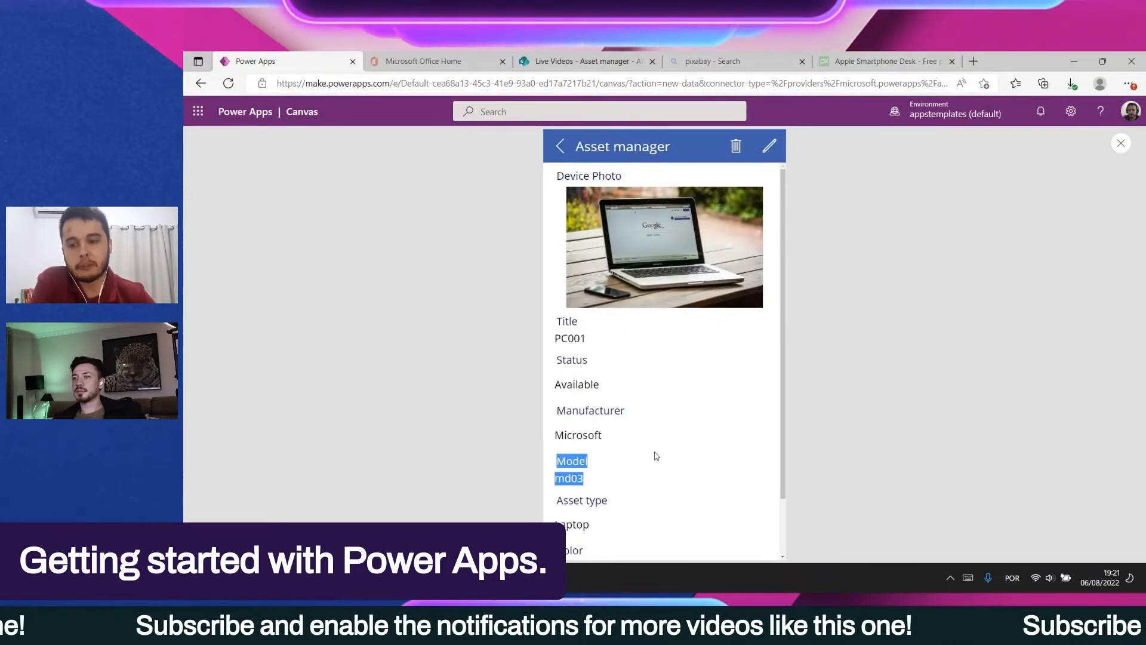
pyautogui.doubleClick(586, 461)
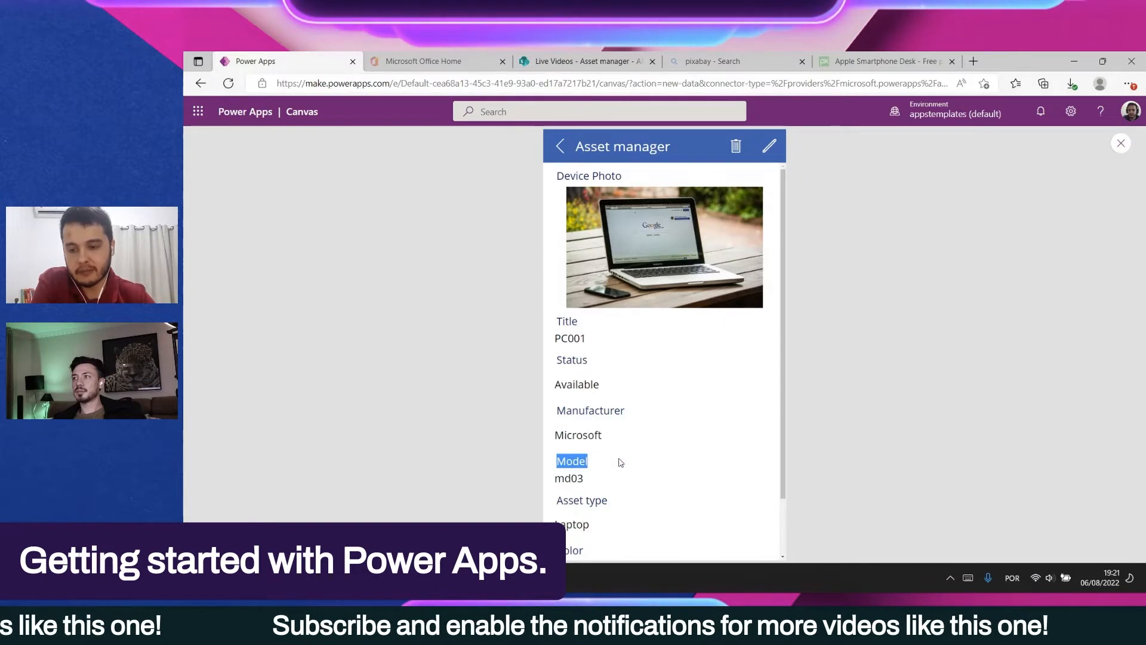
pyautogui.scroll(-1, 723, 396)
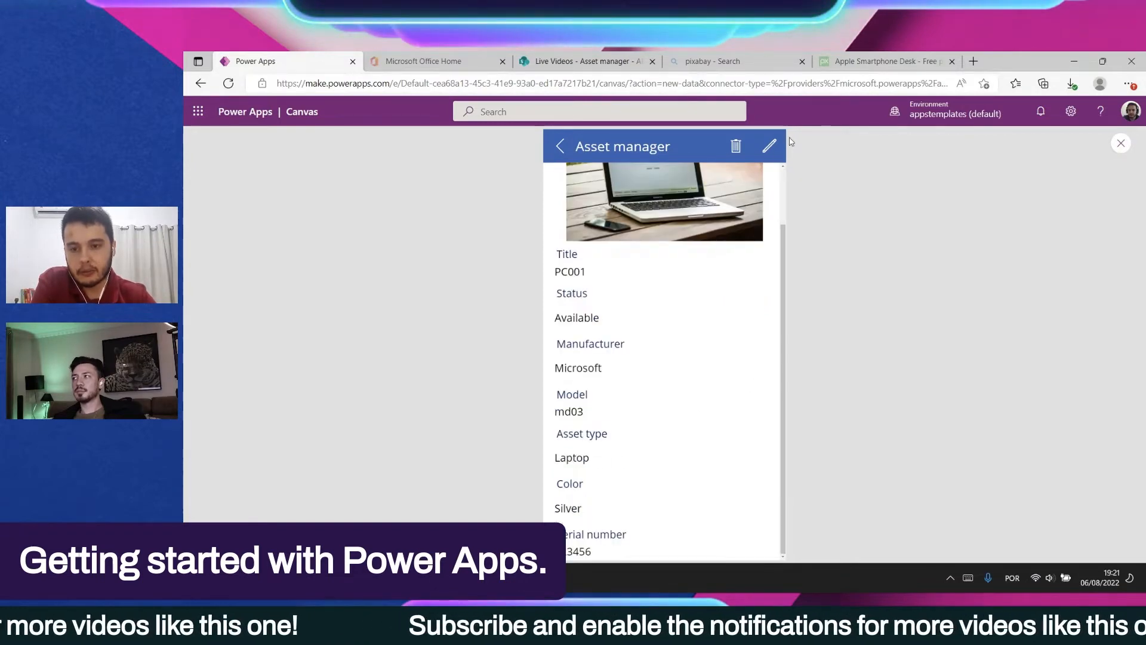
pyautogui.click(562, 147)
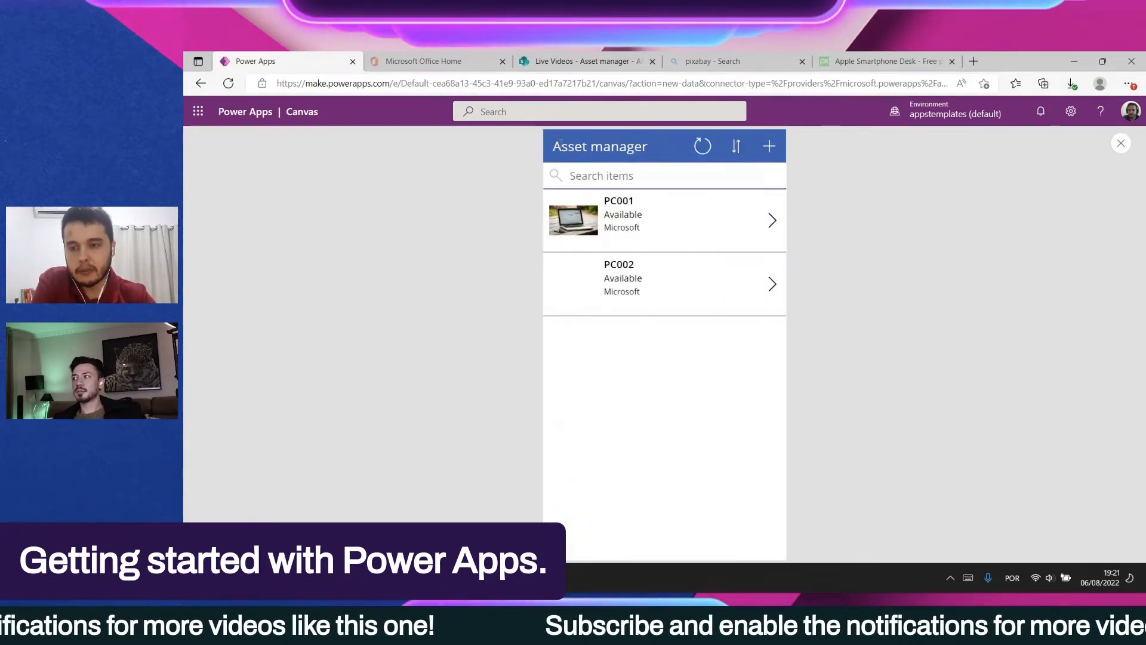
# Step: Search the app's item list for pc002 and clear the search
pyautogui.click(631, 182)
pyautogui.write('pc')
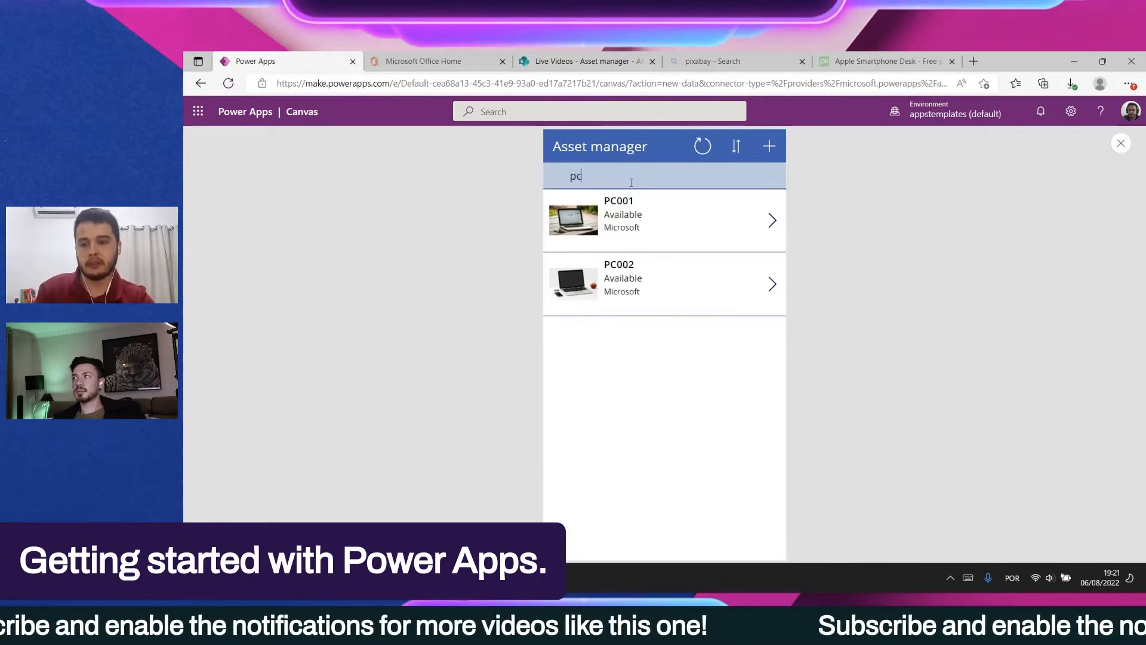
pyautogui.write('002')
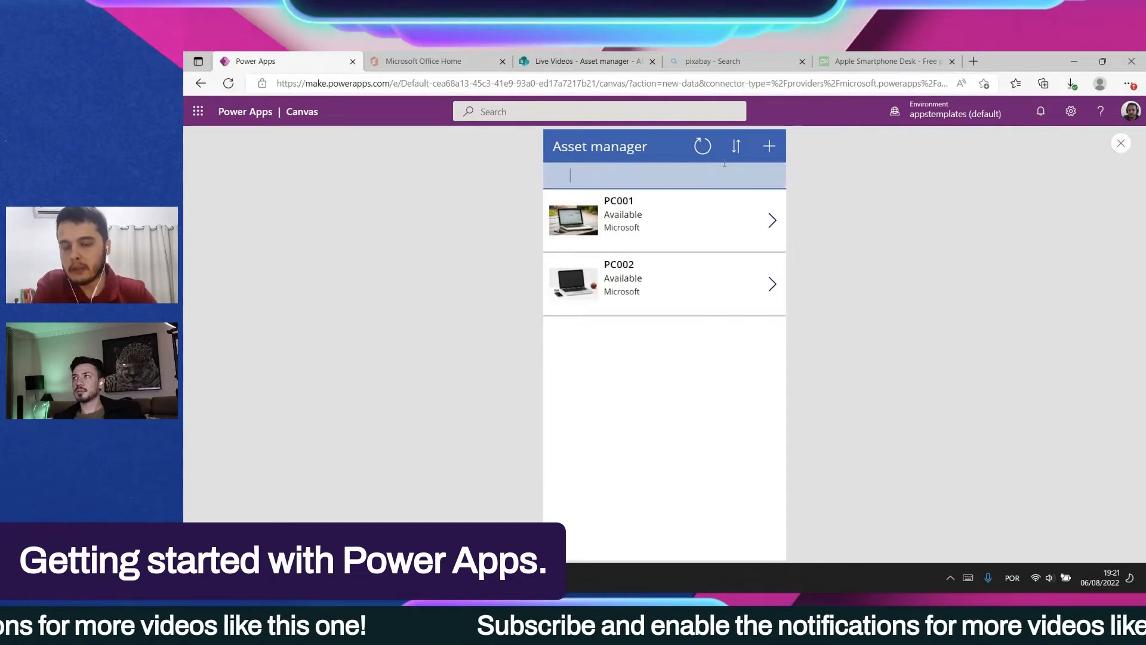
# Step: Test the item list's sorting by reversing and restoring the order, and refresh the items
pyautogui.click(738, 147)
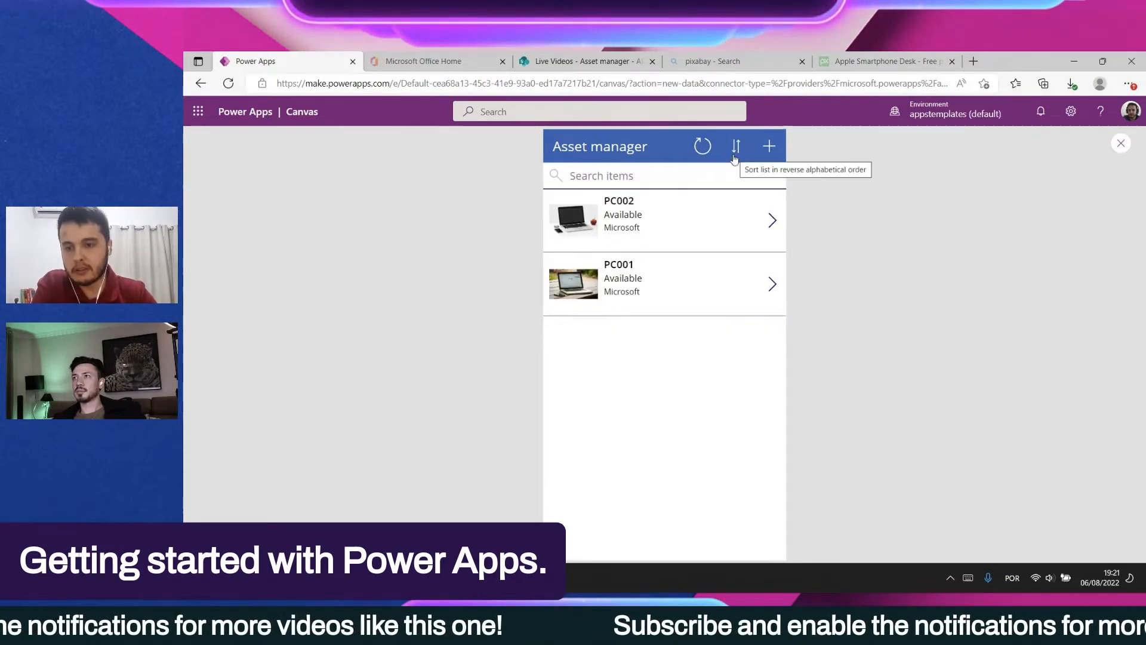
pyautogui.click(736, 149)
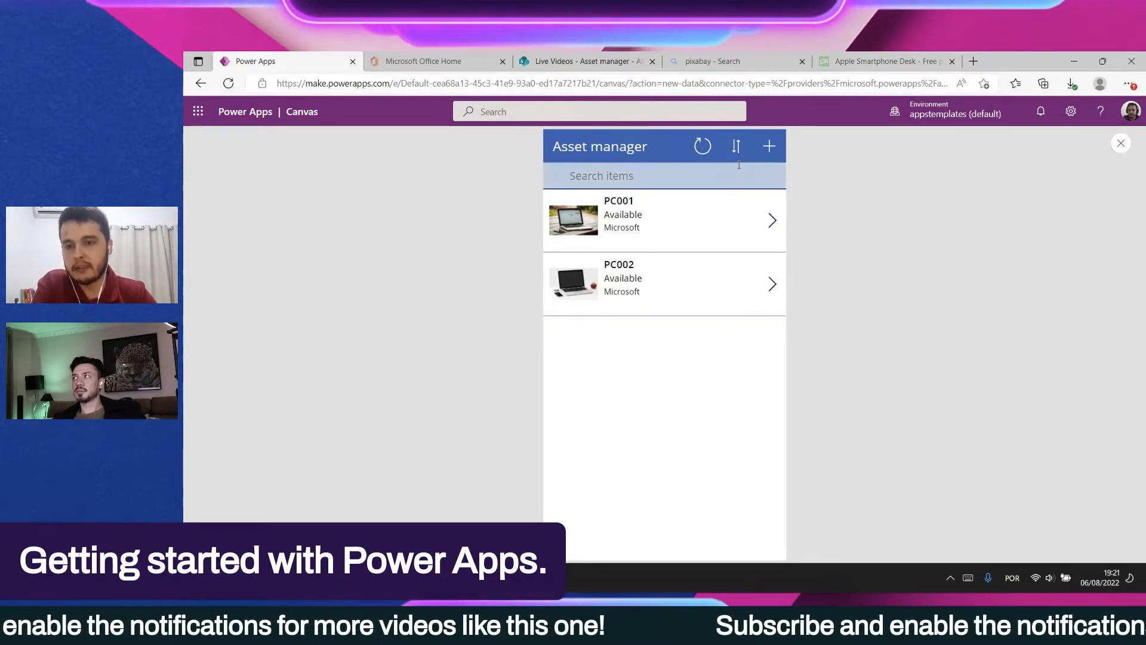
pyautogui.click(702, 150)
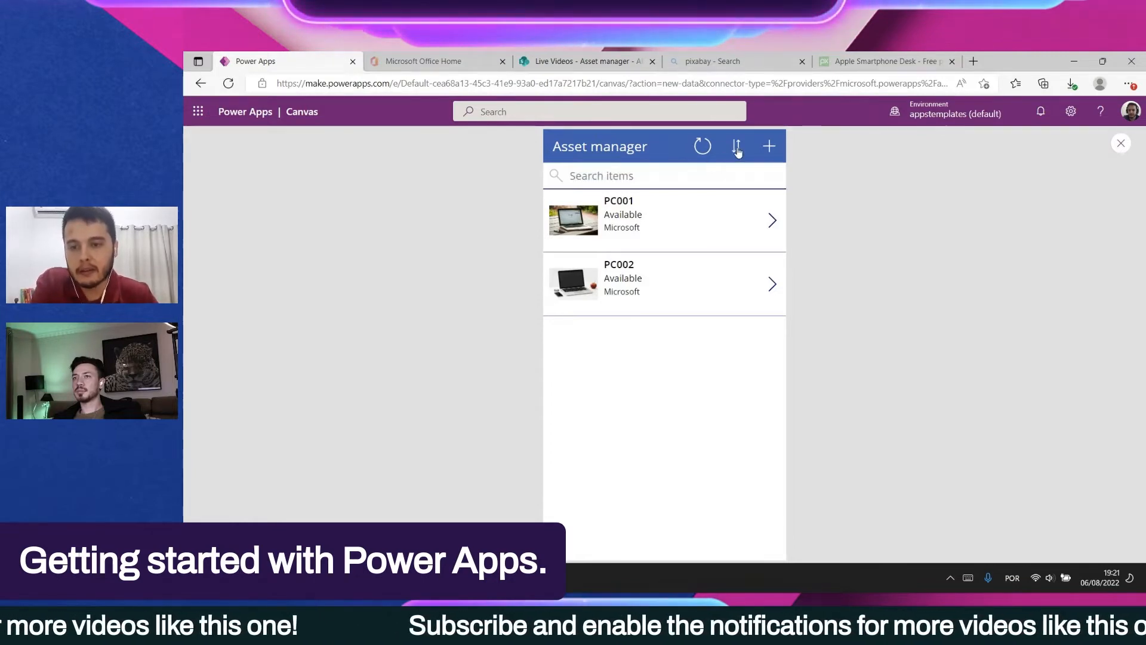
# Step: Start a new item in the app with the title Smartphone X and the status In use
pyautogui.click(767, 148)
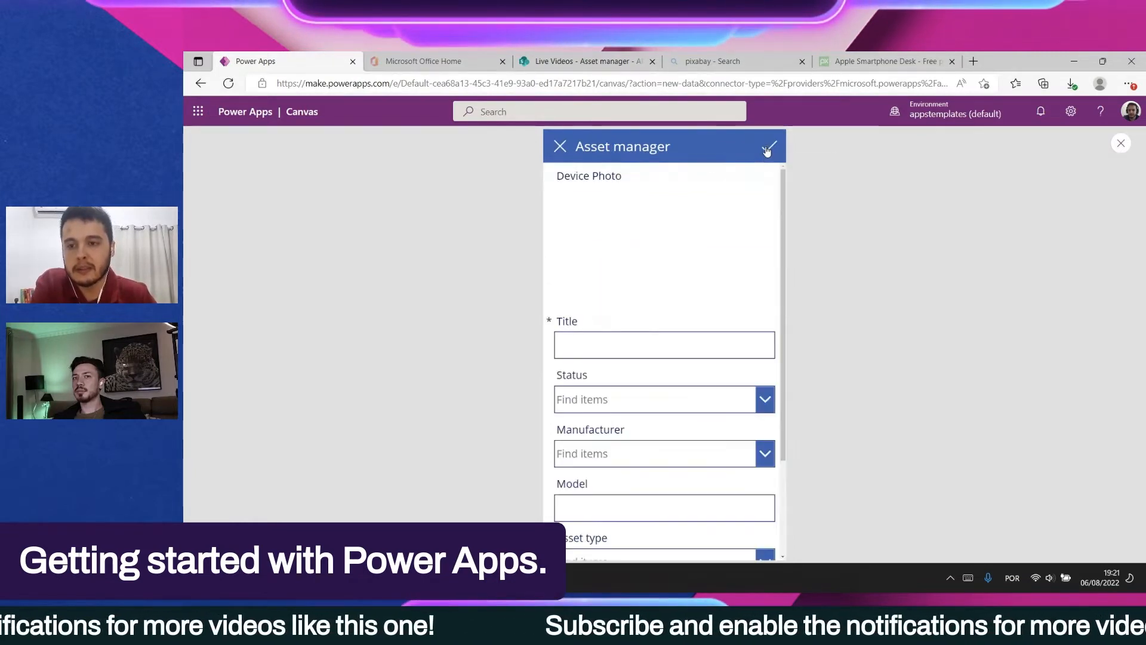
pyautogui.scroll(-3, 708, 304)
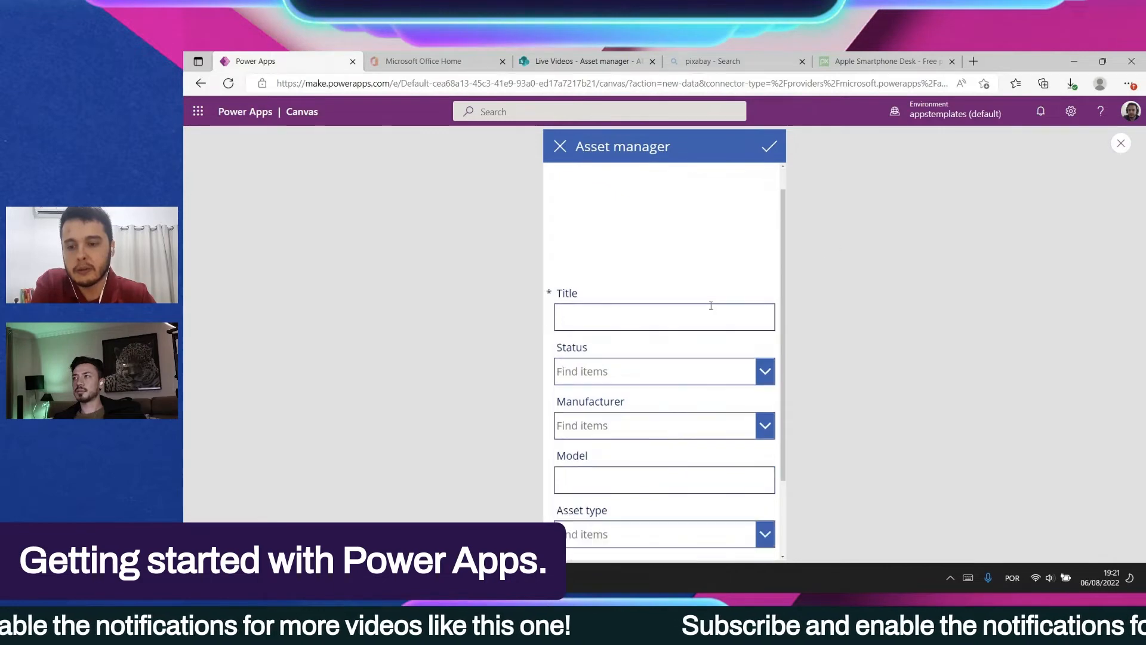
pyautogui.scroll(3, 633, 436)
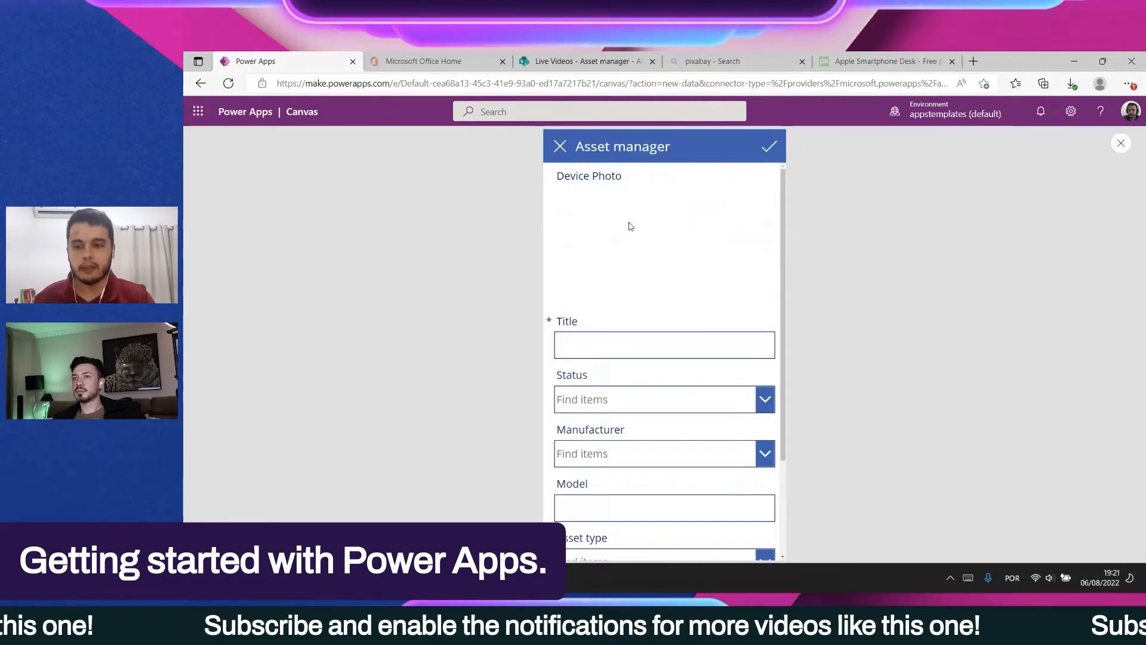
pyautogui.click(675, 356)
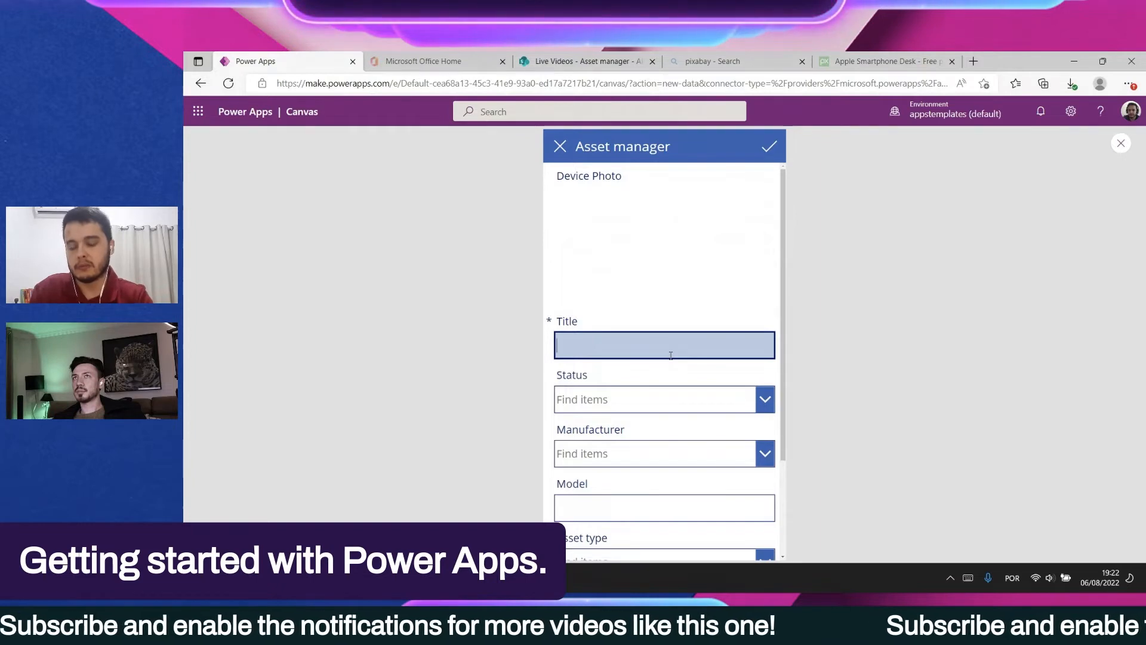
pyautogui.write('Smart')
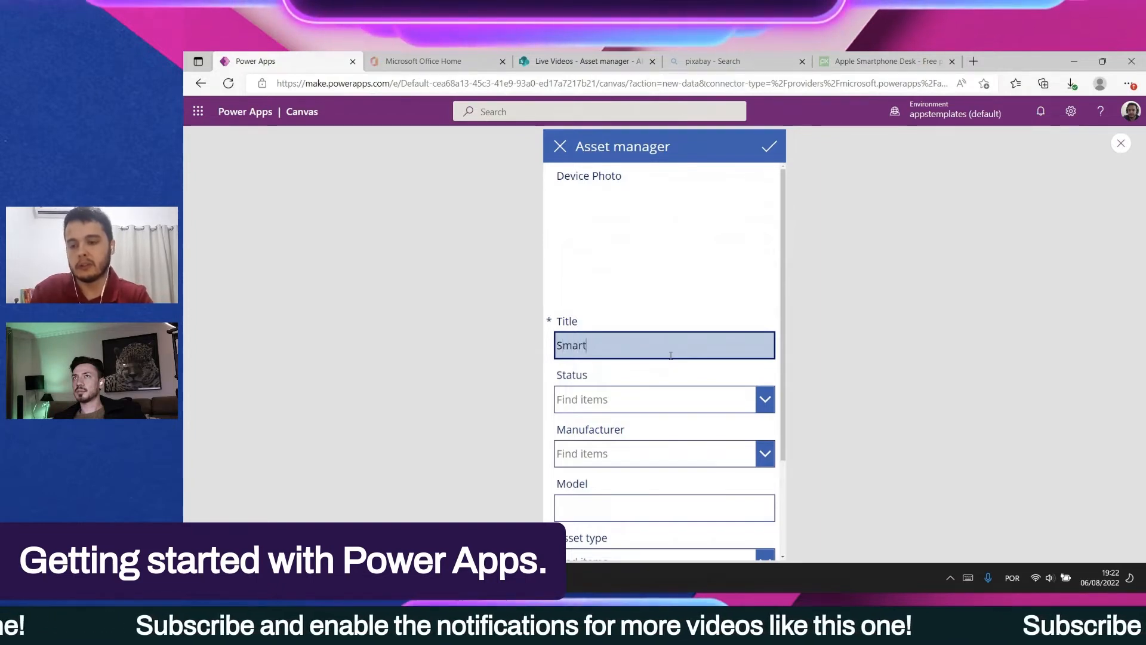
pyautogui.write('phone ')
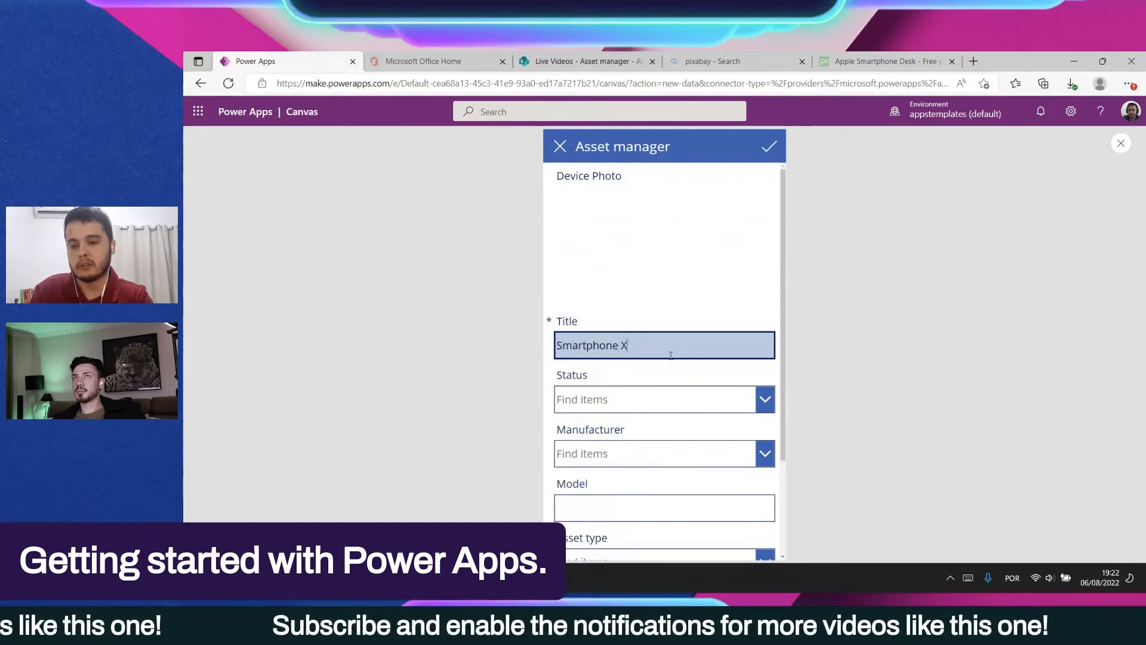
pyautogui.write('X')
pyautogui.click(678, 398)
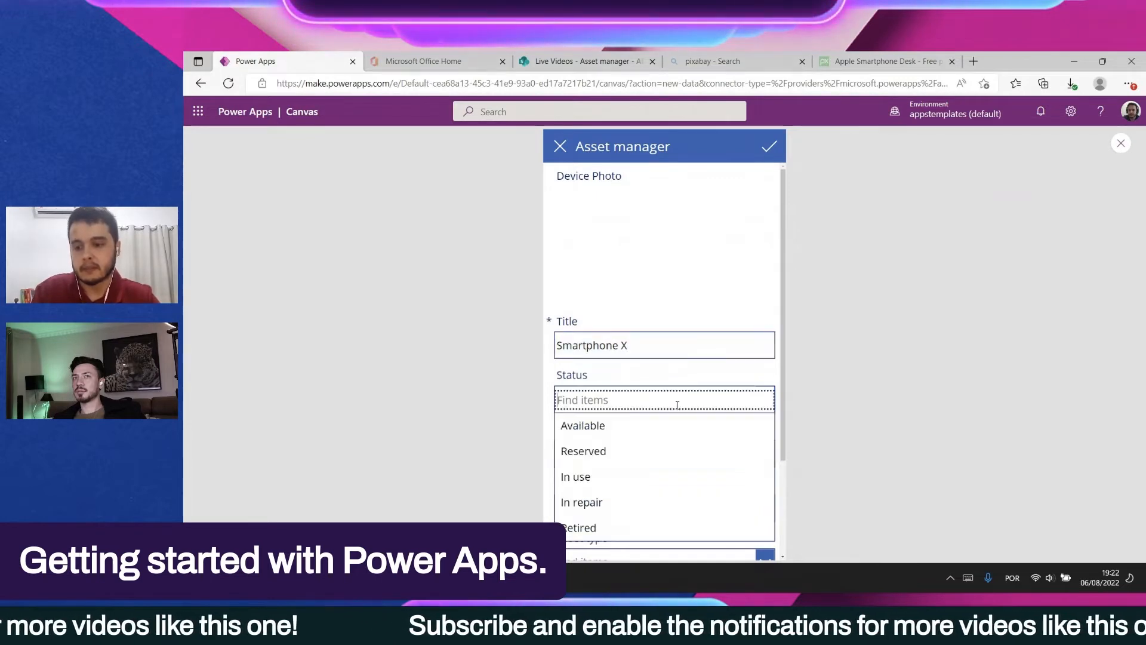
pyautogui.click(646, 487)
pyautogui.scroll(-1, 647, 454)
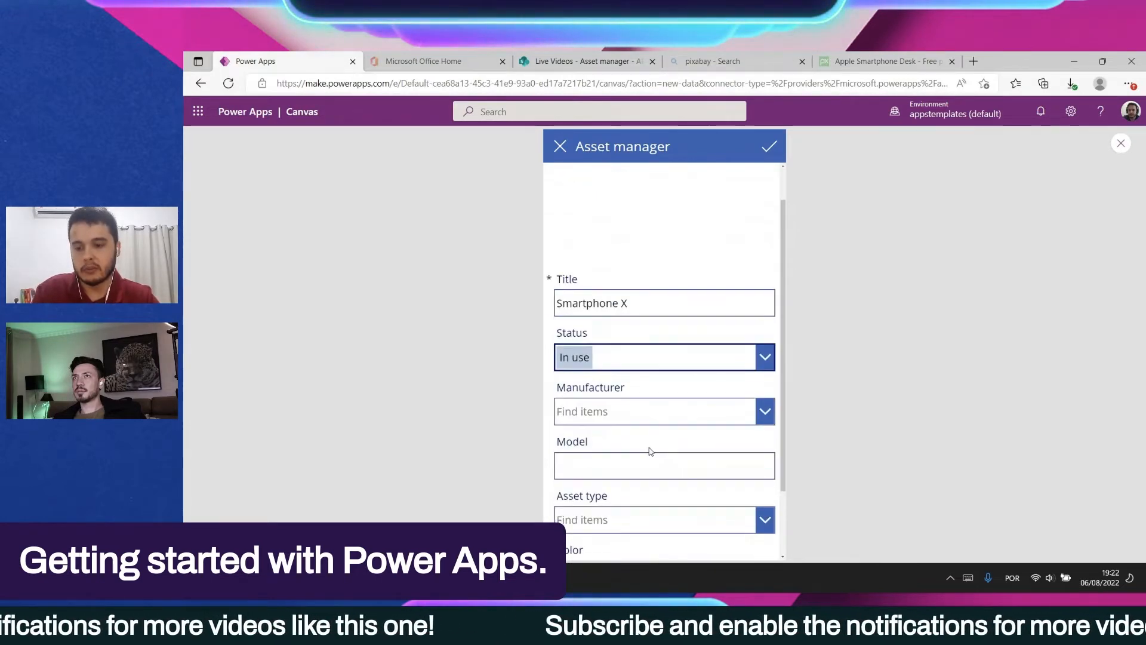
# Step: Set the new item's manufacturer to Contoso, Ltd., its model to X, and its asset type to Smartphone
pyautogui.click(622, 411)
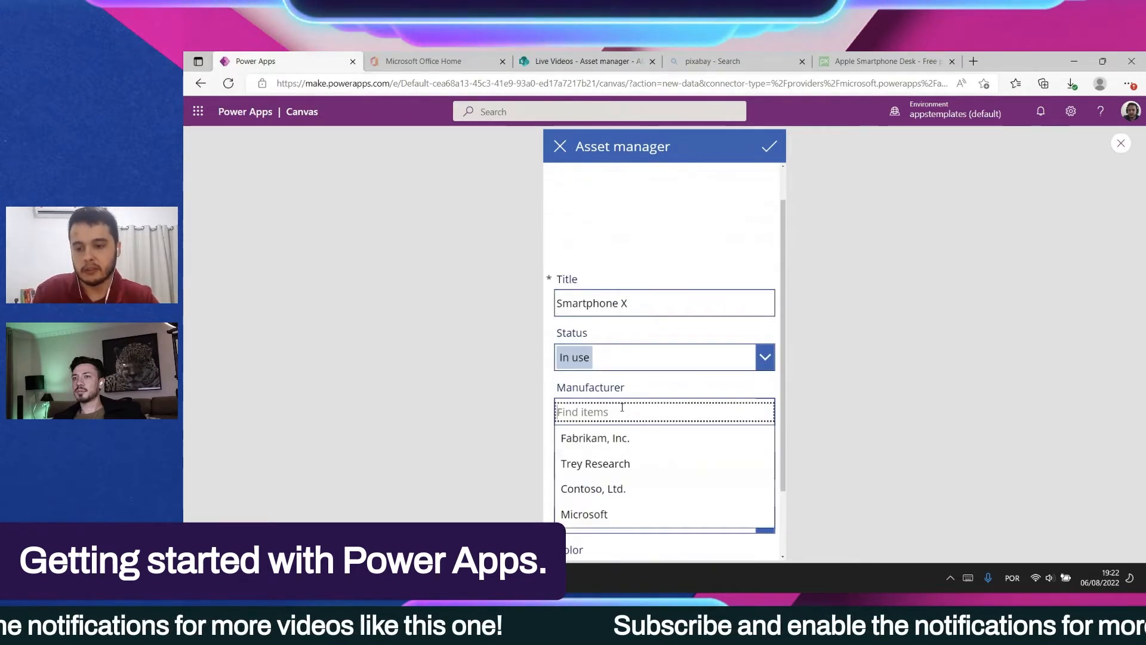
pyautogui.click(621, 488)
pyautogui.scroll(-2, 622, 441)
pyautogui.click(625, 378)
pyautogui.write('X')
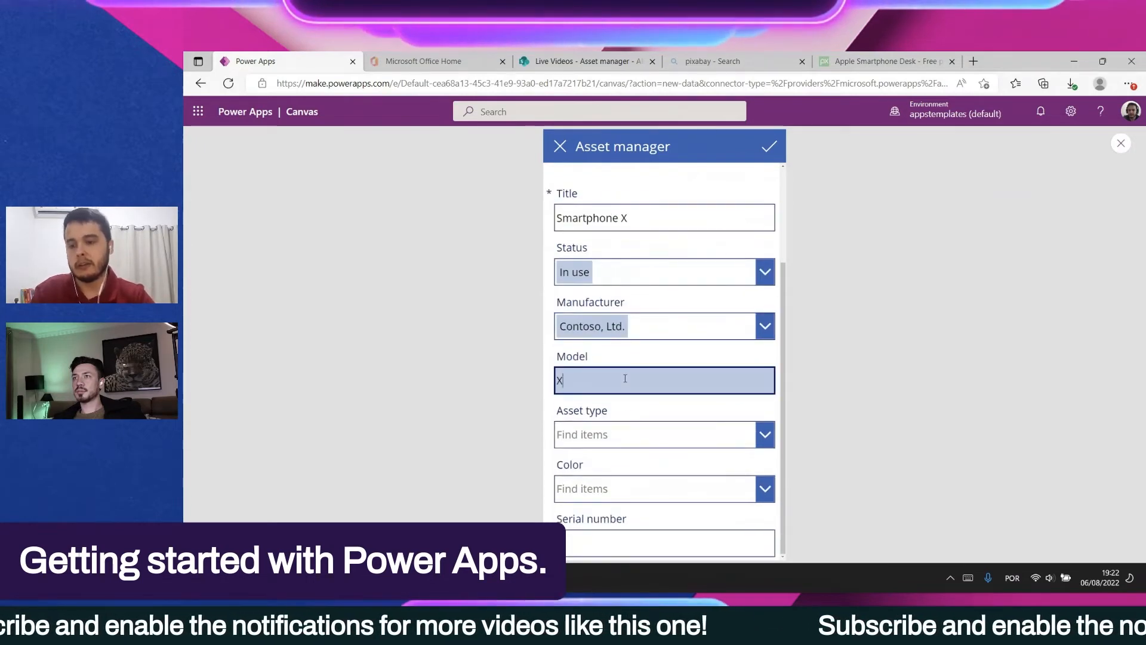
pyautogui.click(620, 431)
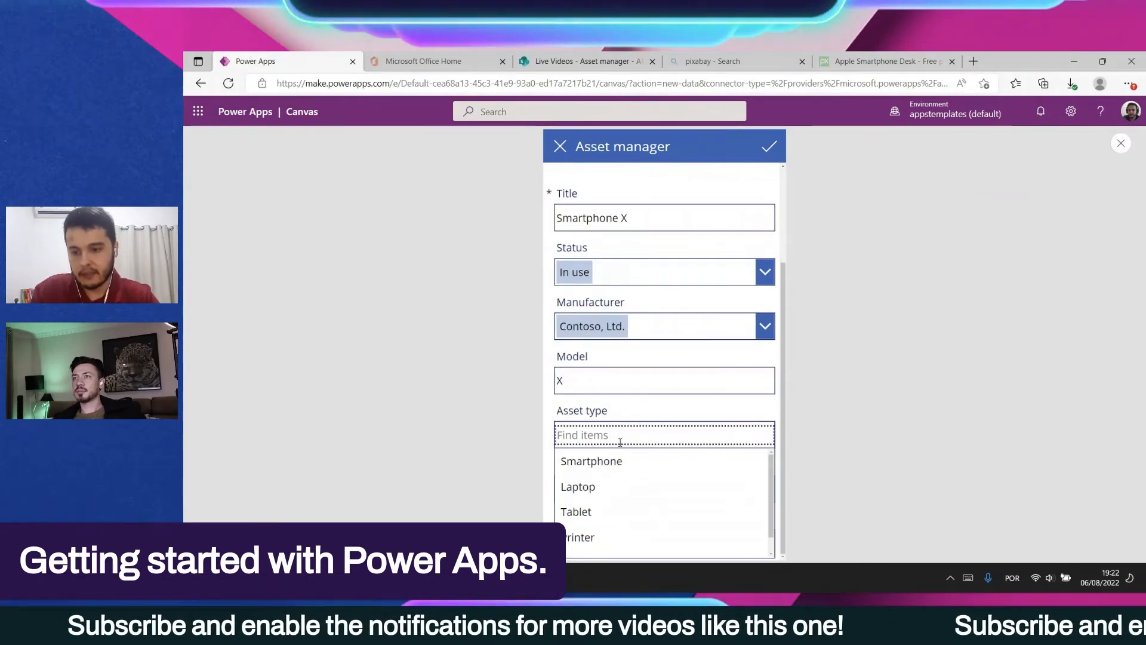
pyautogui.click(620, 461)
# Step: Set the new item's color to Black and its serial number to 123457, and save the item
pyautogui.click(595, 495)
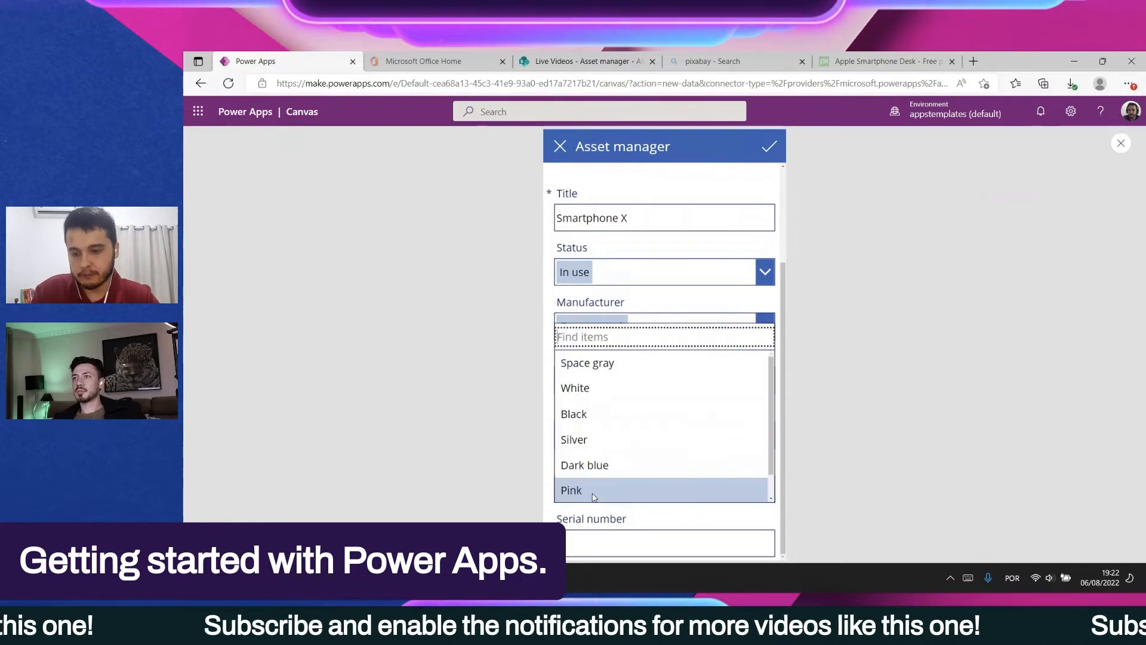
pyautogui.click(574, 414)
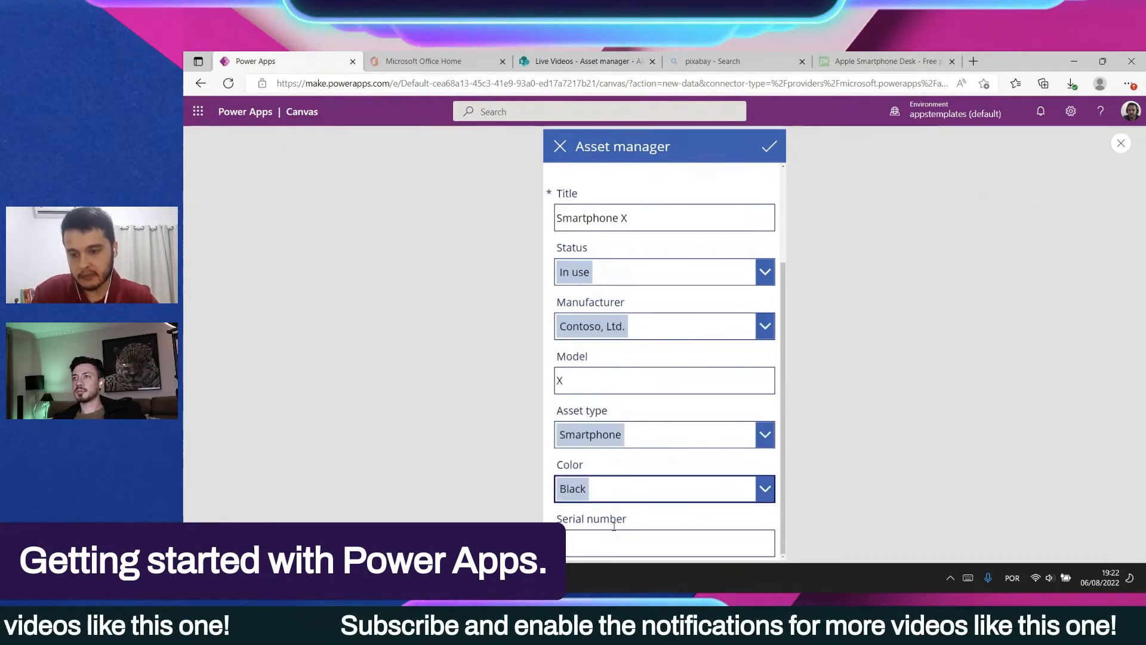
pyautogui.click(611, 544)
pyautogui.write('123')
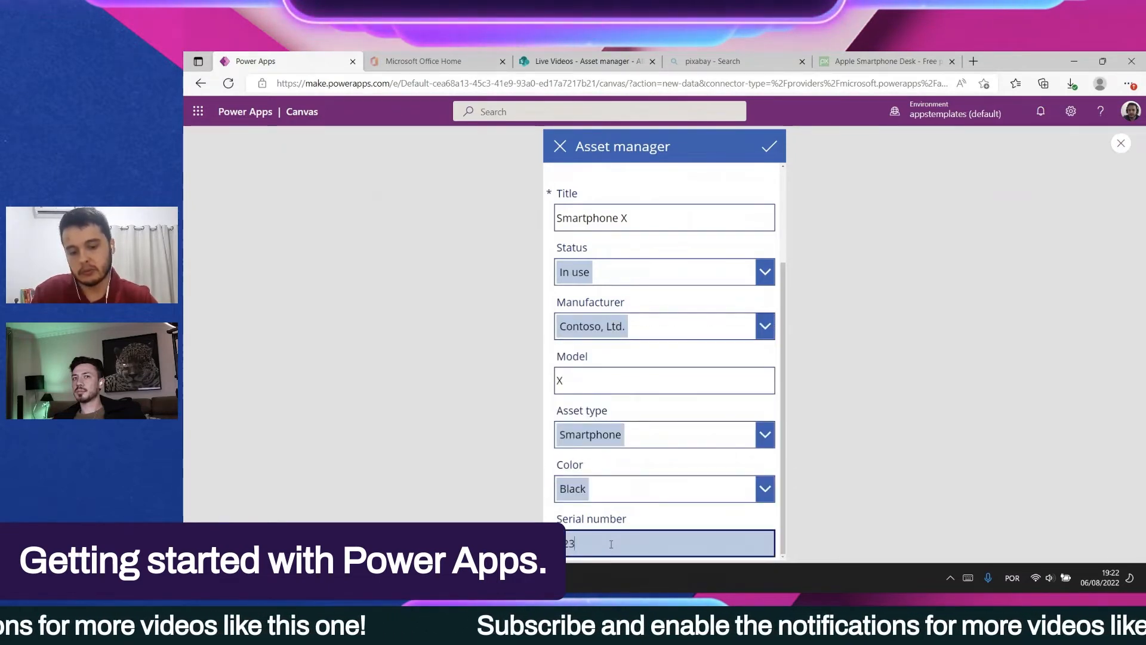
pyautogui.write('457')
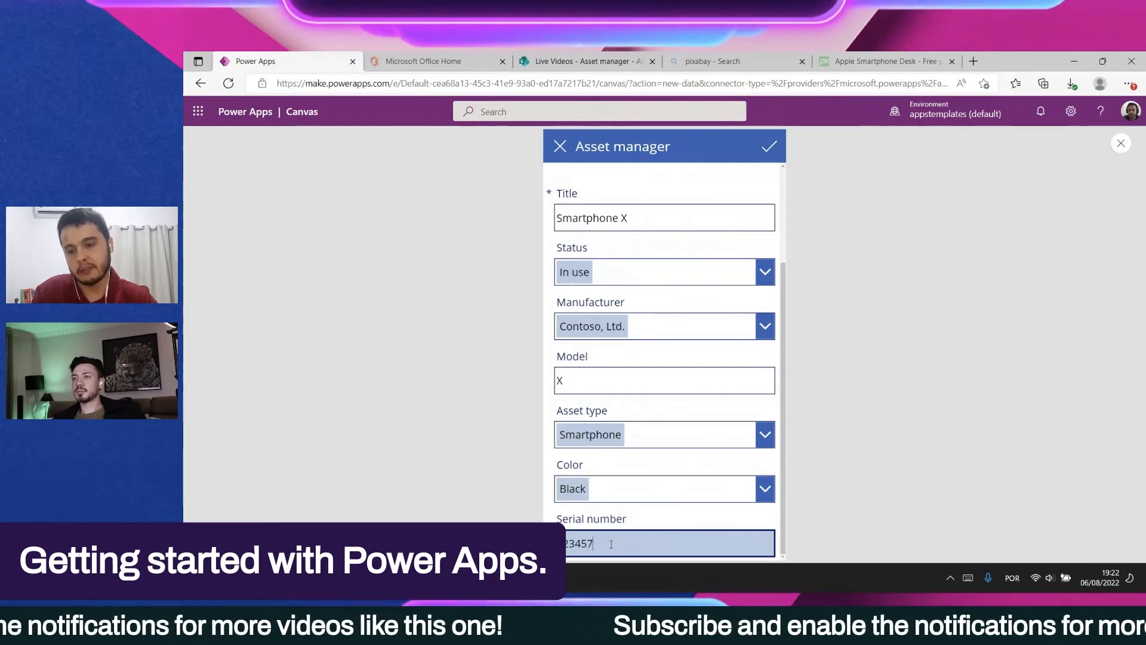
pyautogui.click(1036, 376)
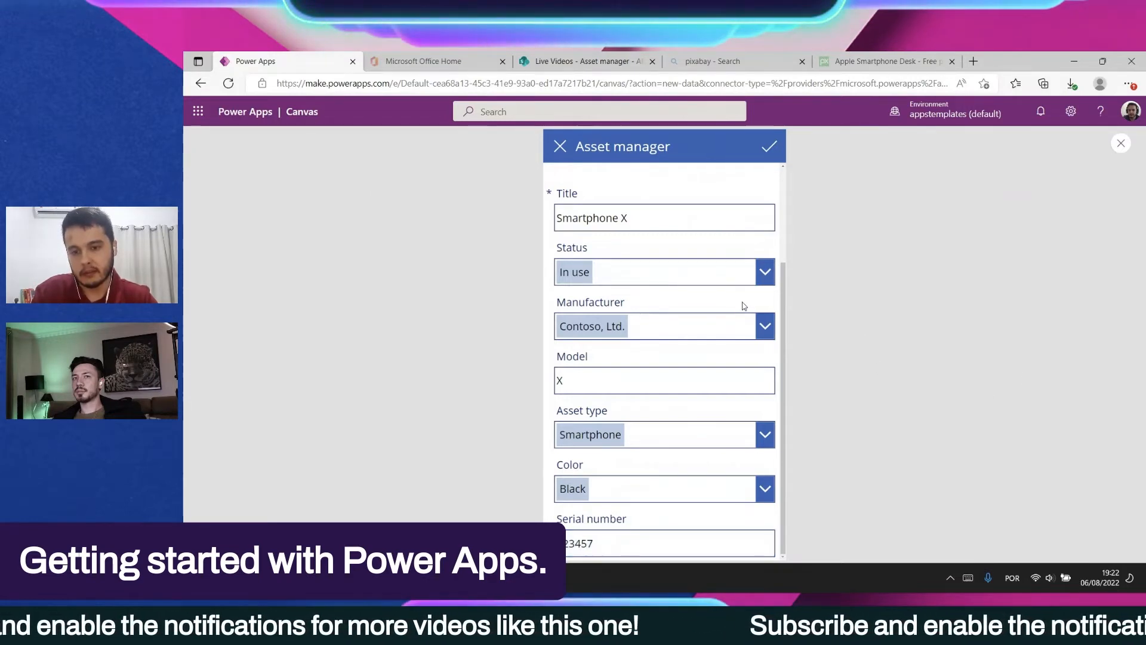
pyautogui.click(775, 149)
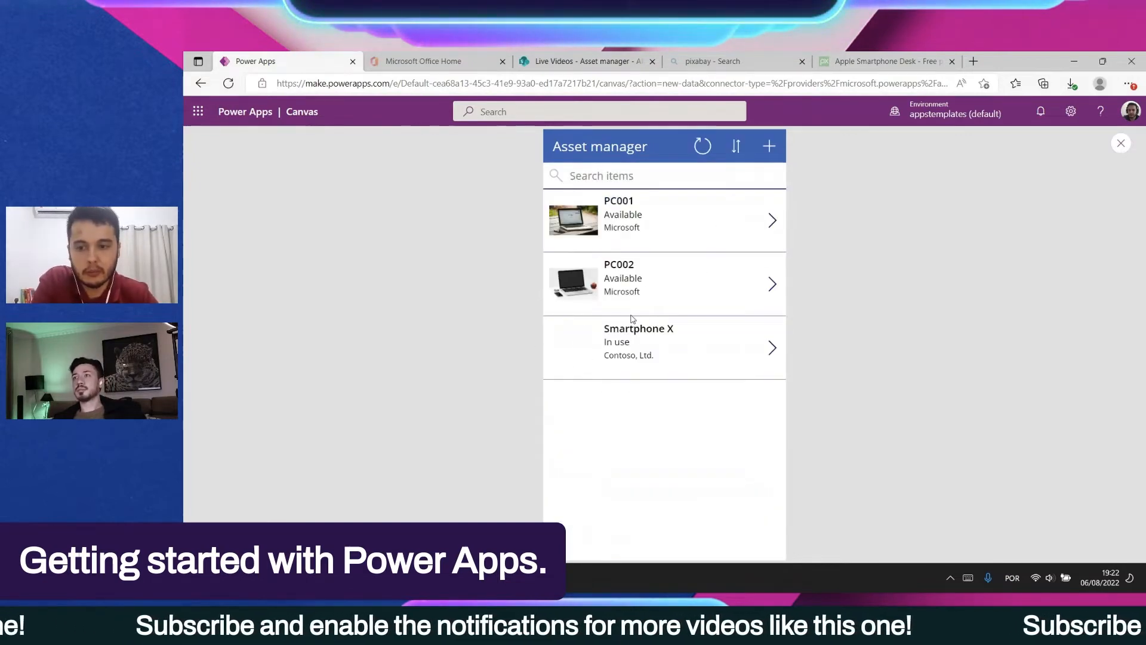
# Step: Review the Smartphone X details in the app, return to the item list, and switch to the SharePoint Asset manager list and reload it
pyautogui.click(576, 329)
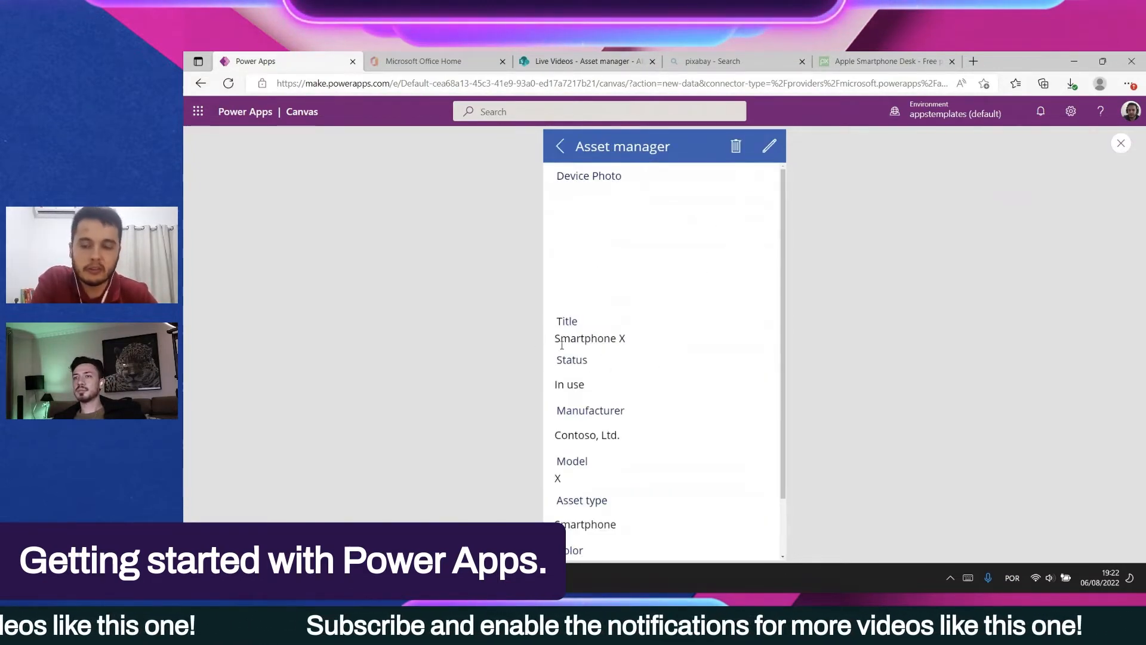
pyautogui.click(560, 146)
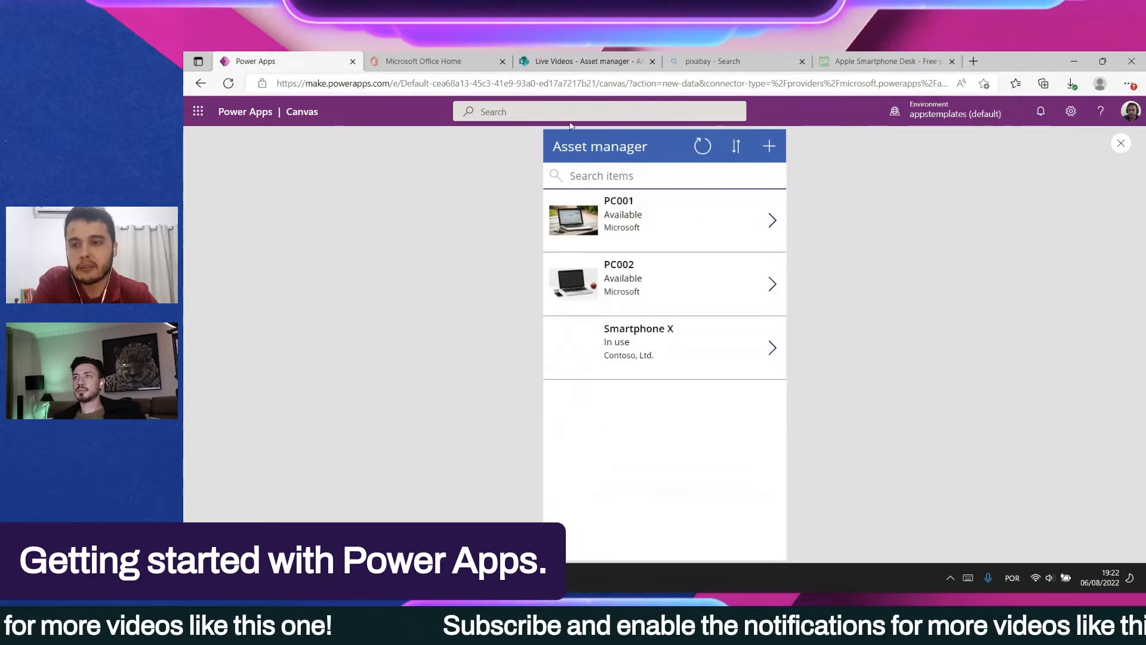
pyautogui.click(572, 62)
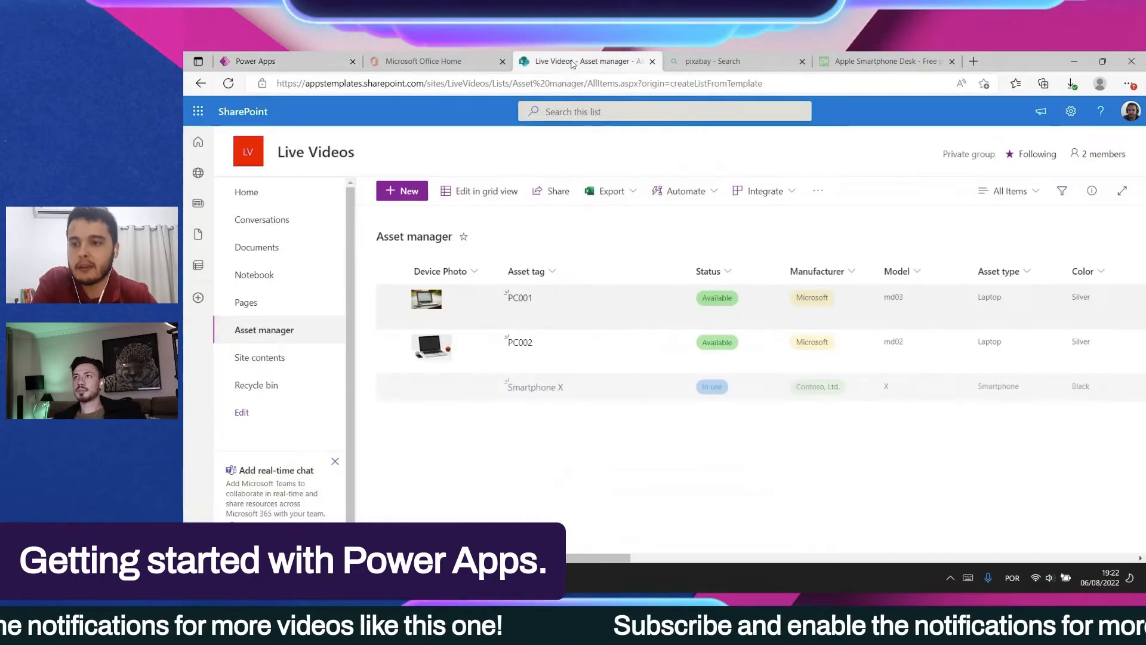
pyautogui.click(229, 85)
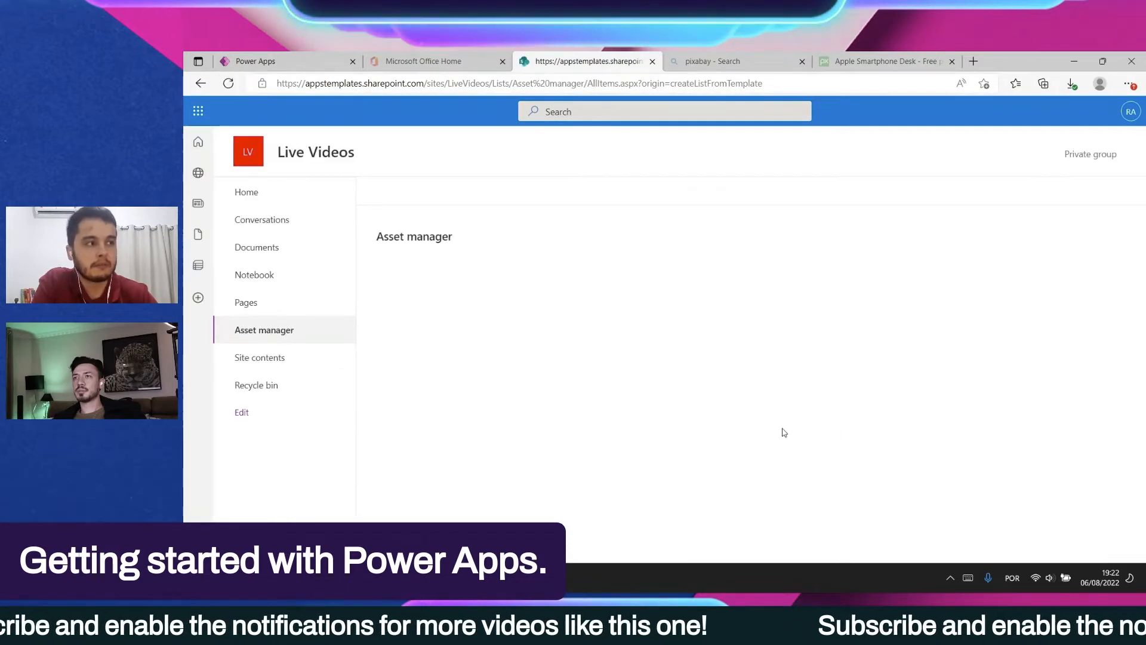
# Step: Switch to Pixabay, search for smartphone, and browse the photos for a suitable device picture
pyautogui.click(879, 63)
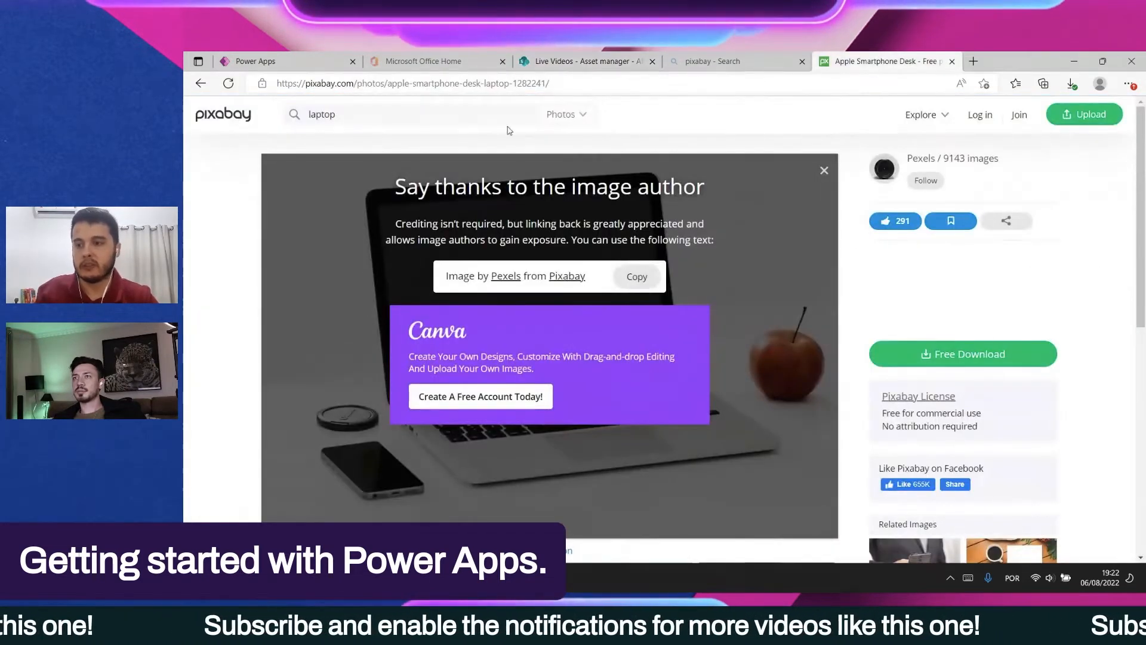
pyautogui.write('smart')
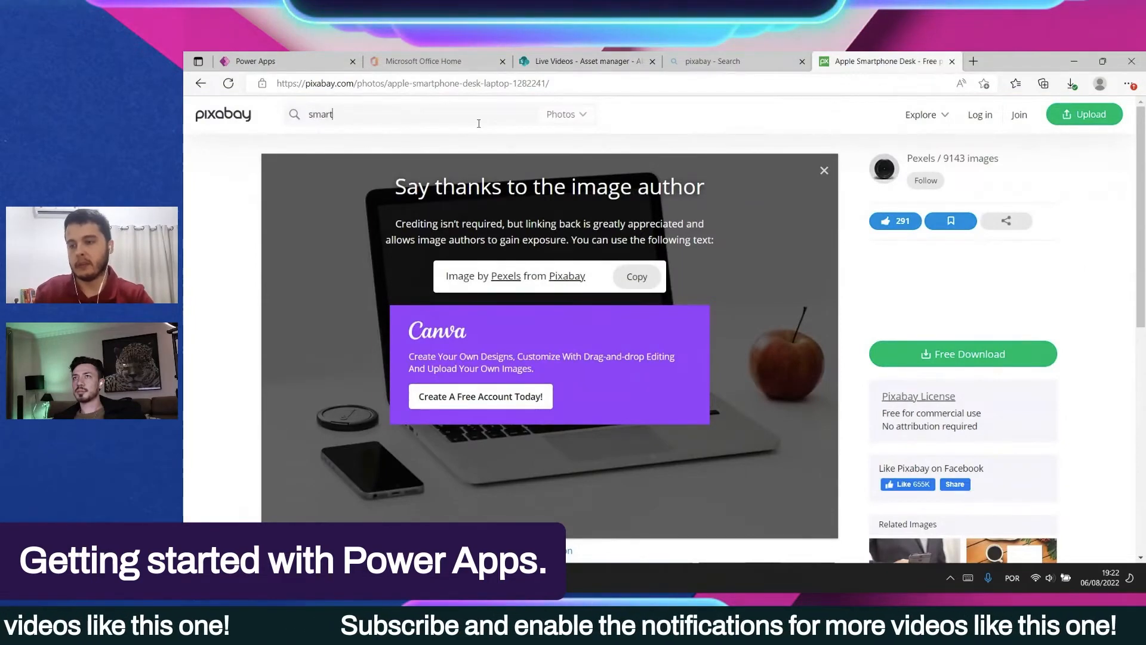
pyautogui.write('phone')
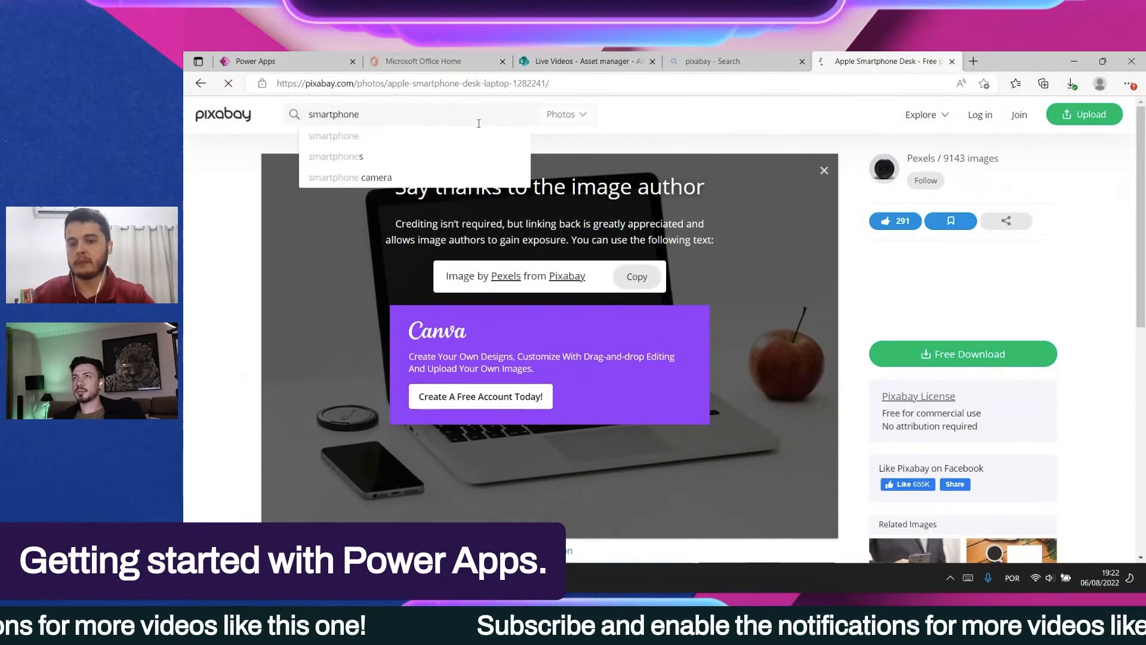
pyautogui.press('Return')
pyautogui.scroll(-8, 498, 380)
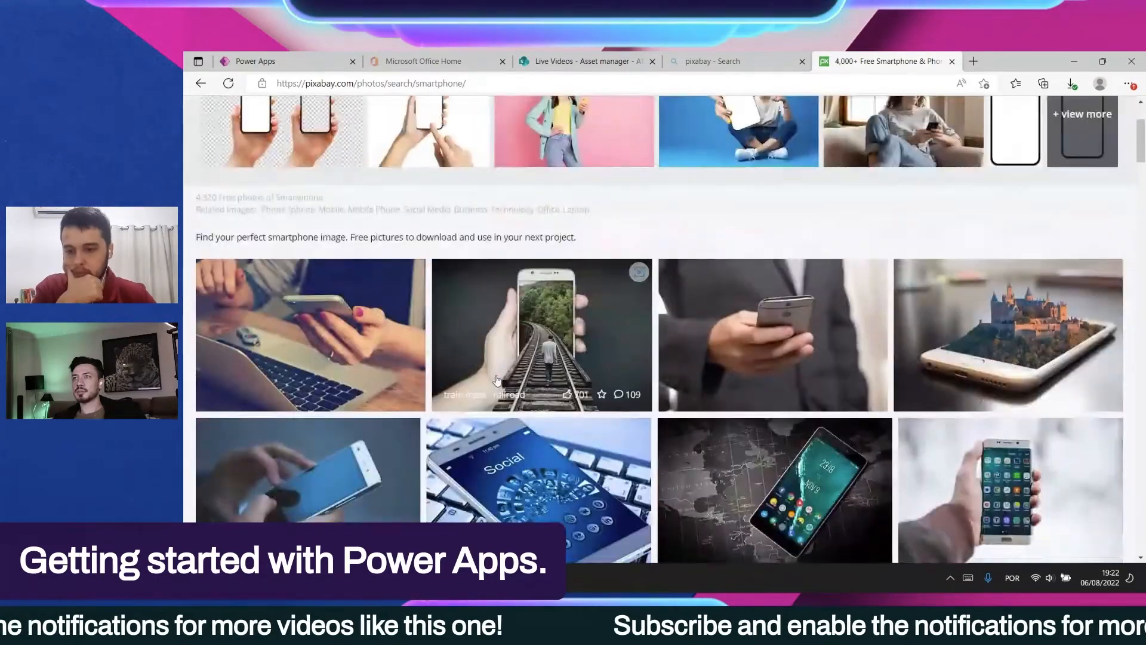
pyautogui.scroll(-3, 614, 374)
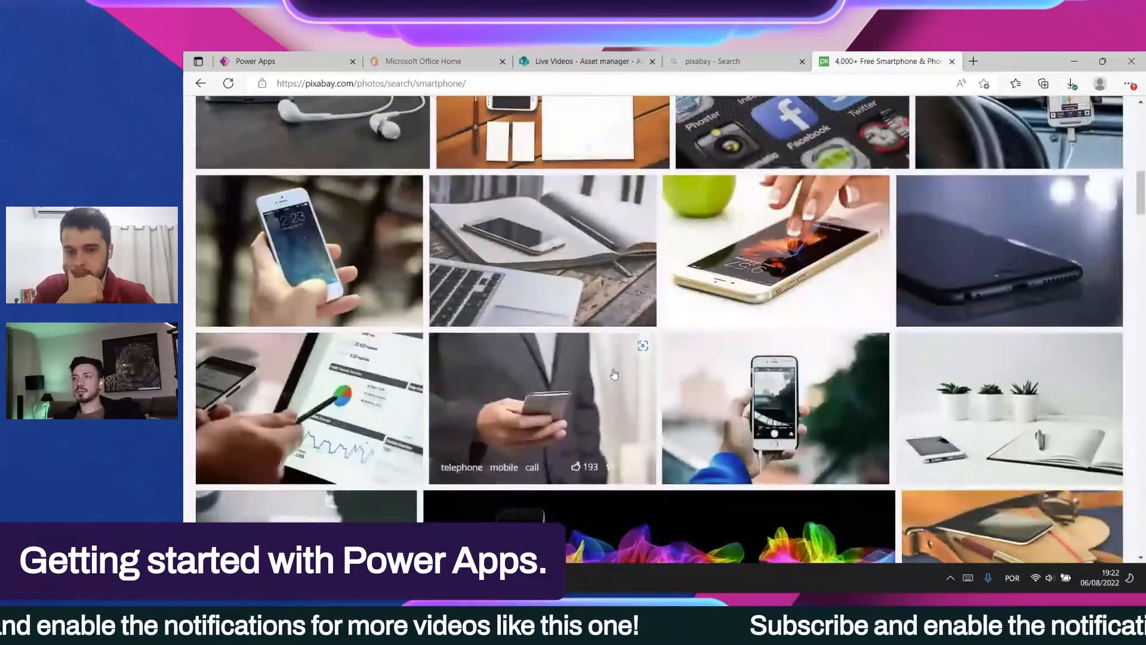
pyautogui.scroll(-12, 620, 367)
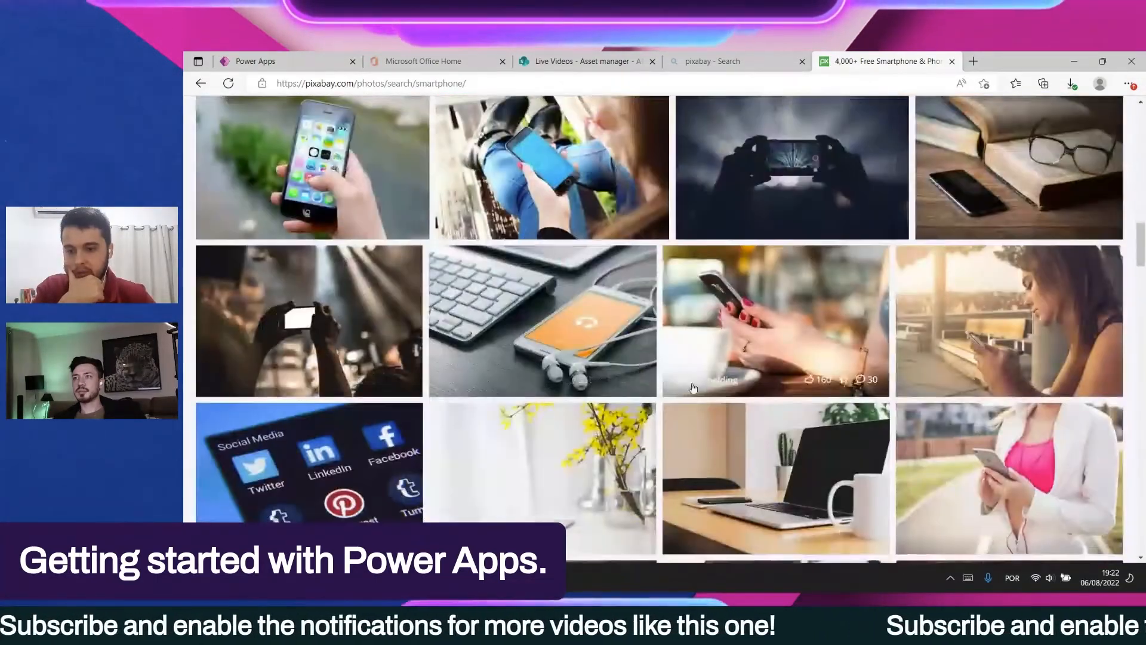
pyautogui.scroll(-10, 708, 392)
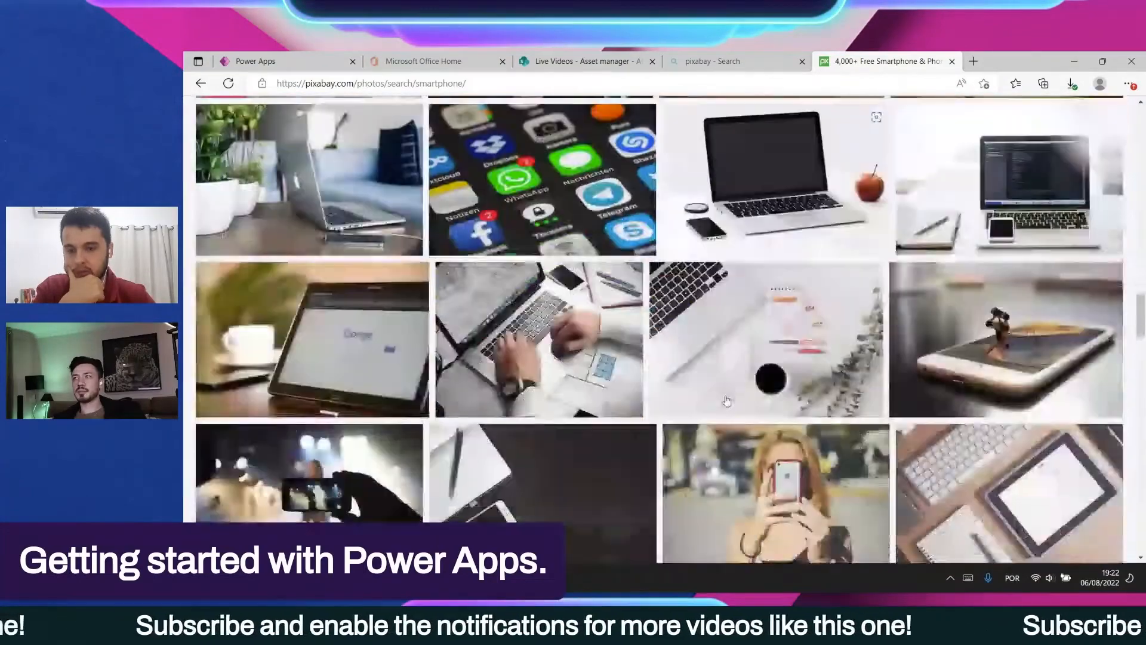
pyautogui.scroll(20, 724, 400)
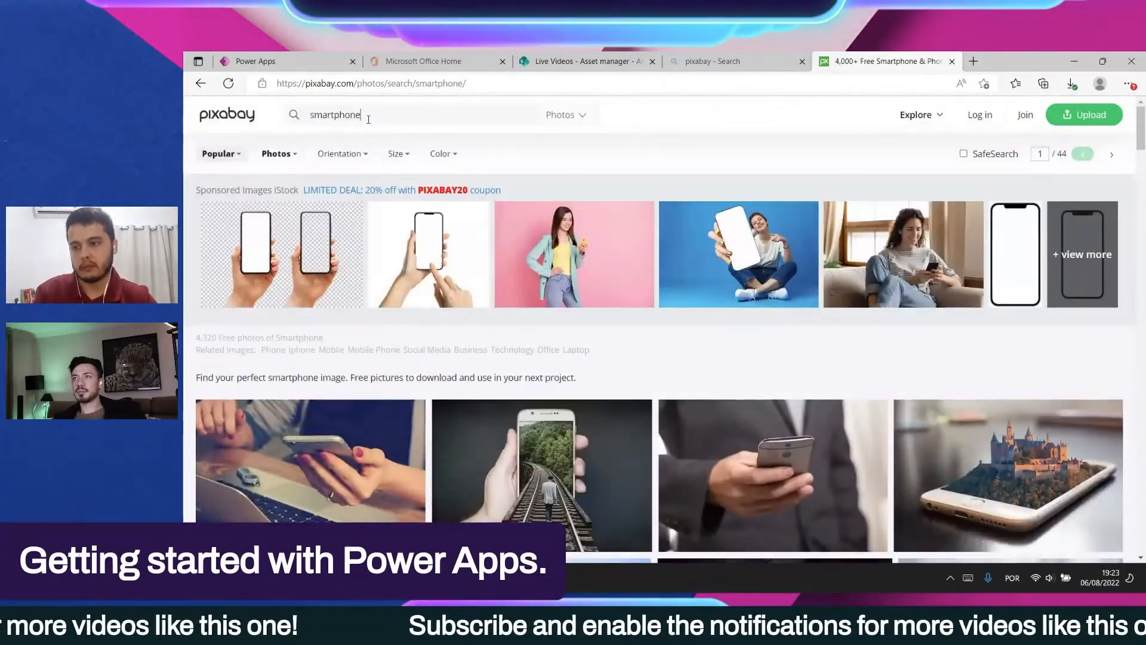
# Step: Refine the Pixabay search to smartphone black and browse the images for a plain black phone
pyautogui.write('ck')
pyautogui.press('Return')
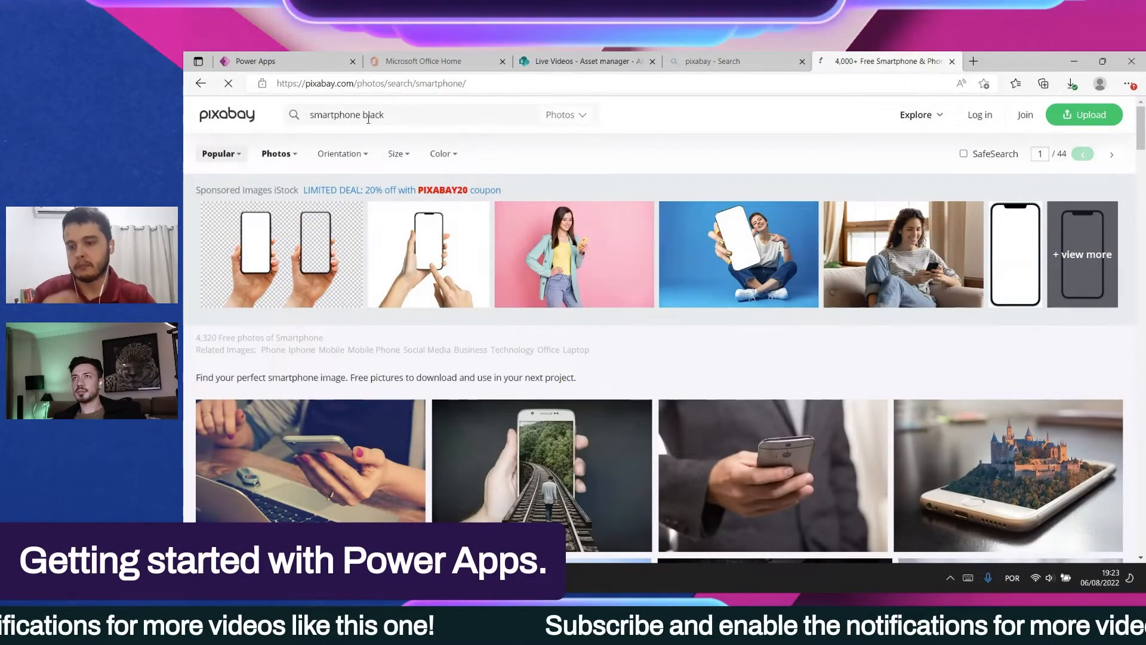
pyautogui.scroll(-8, 996, 312)
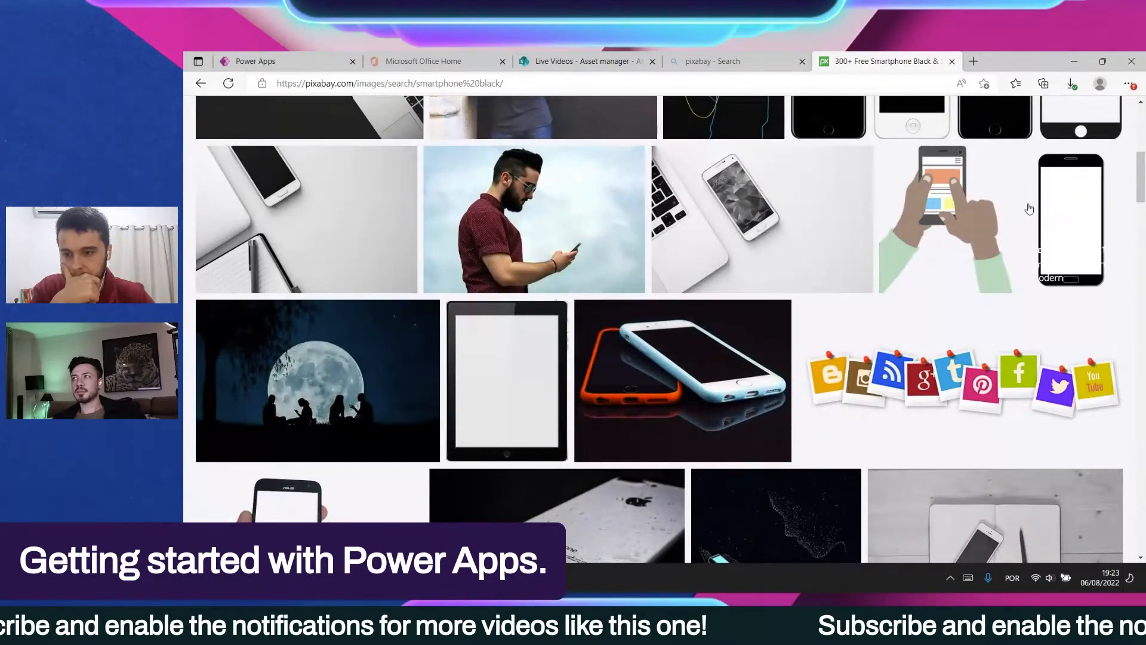
pyautogui.scroll(-6, 1029, 208)
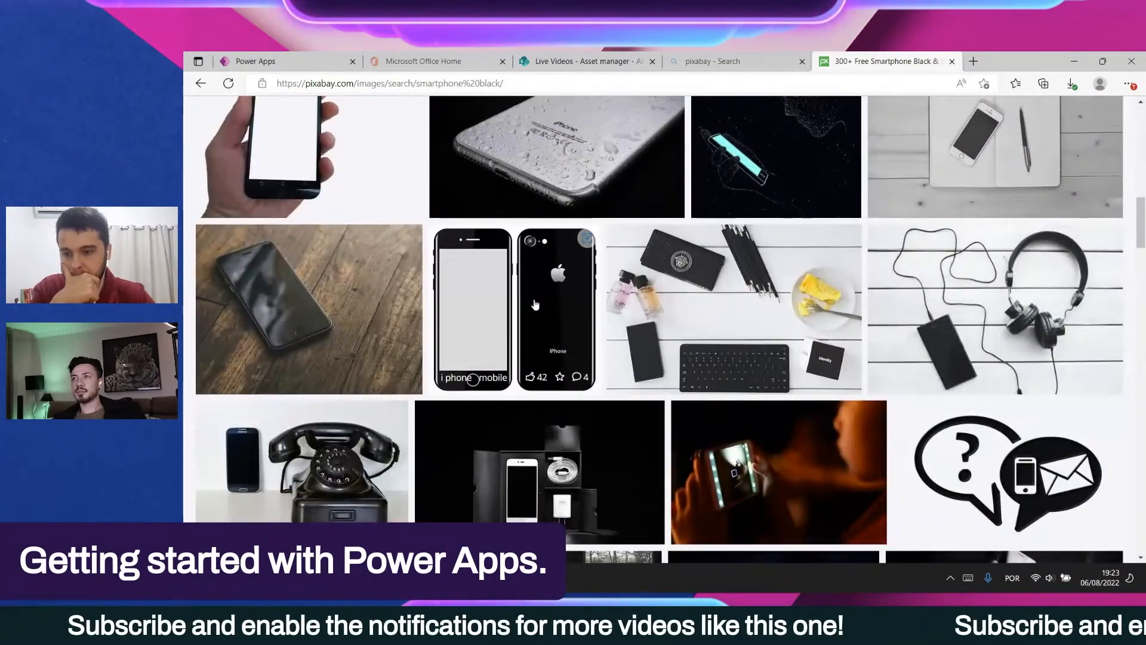
pyautogui.scroll(-5, 535, 305)
pyautogui.scroll(-2, 781, 414)
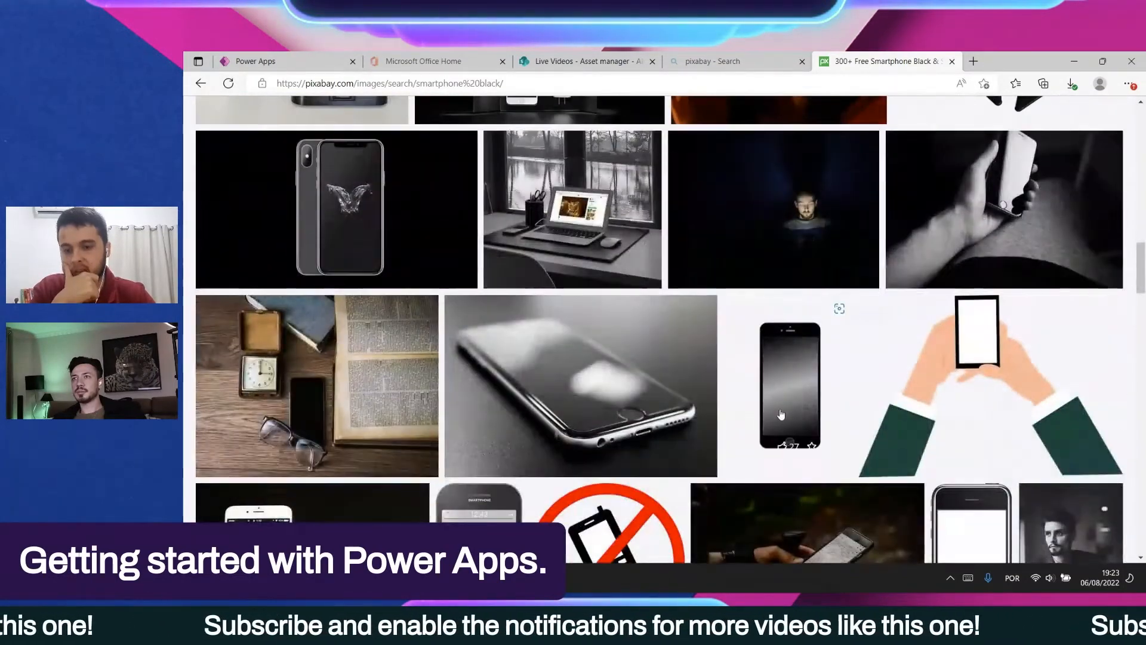
# Step: Open the black smartphone vector image and download it as the 453×640 PNG
pyautogui.click(798, 390)
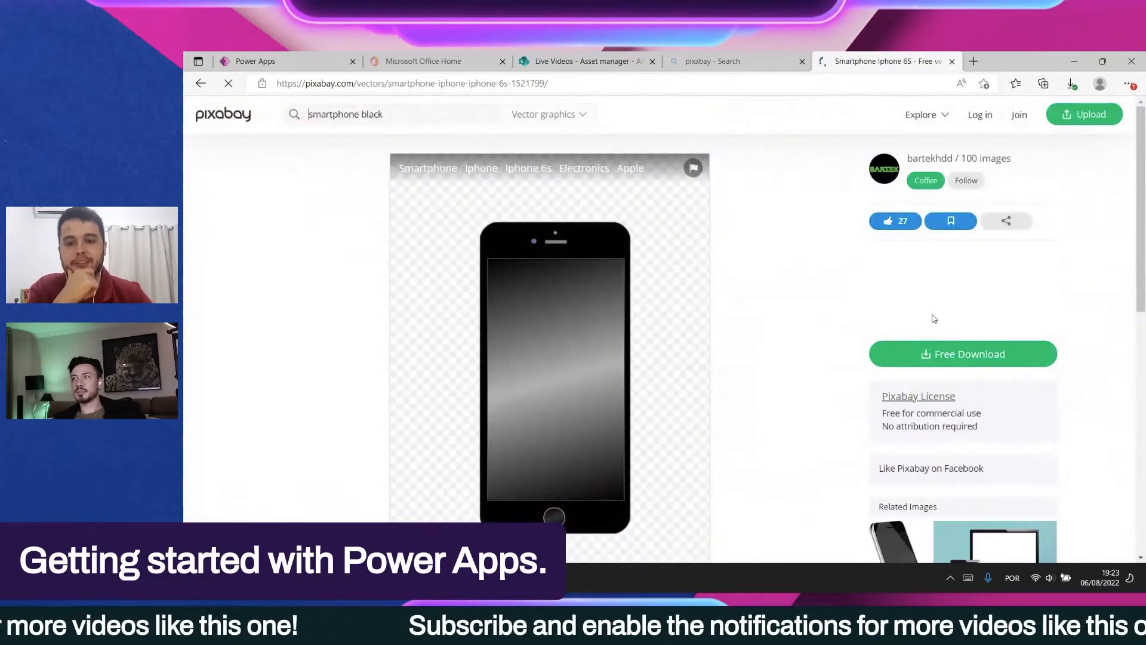
pyautogui.click(963, 355)
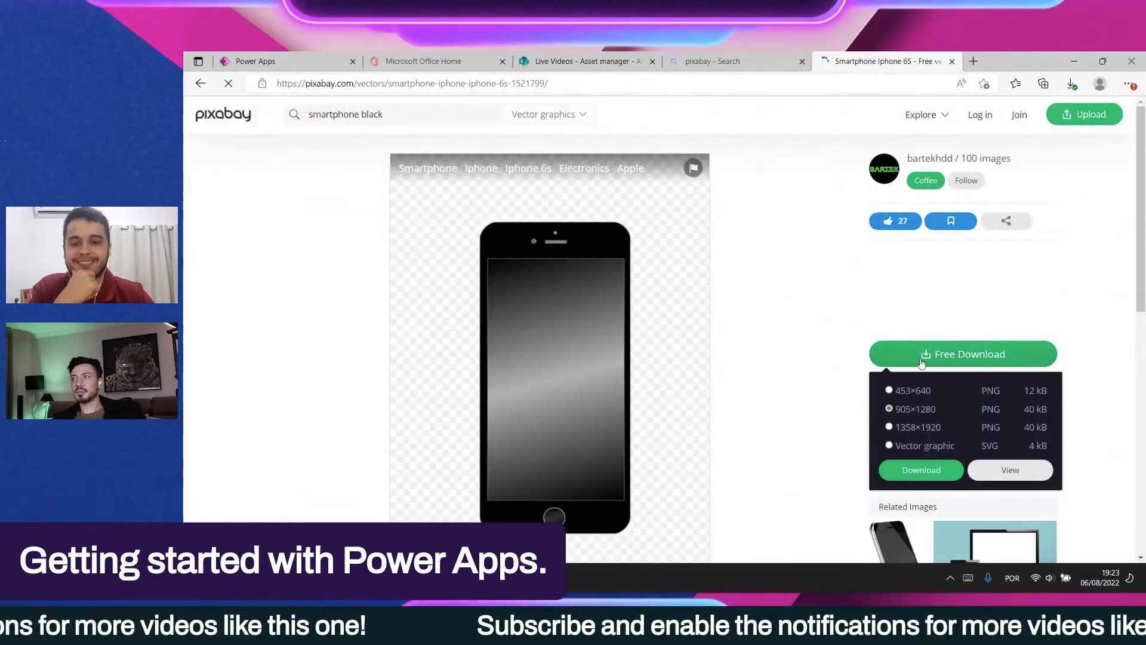
pyautogui.click(913, 480)
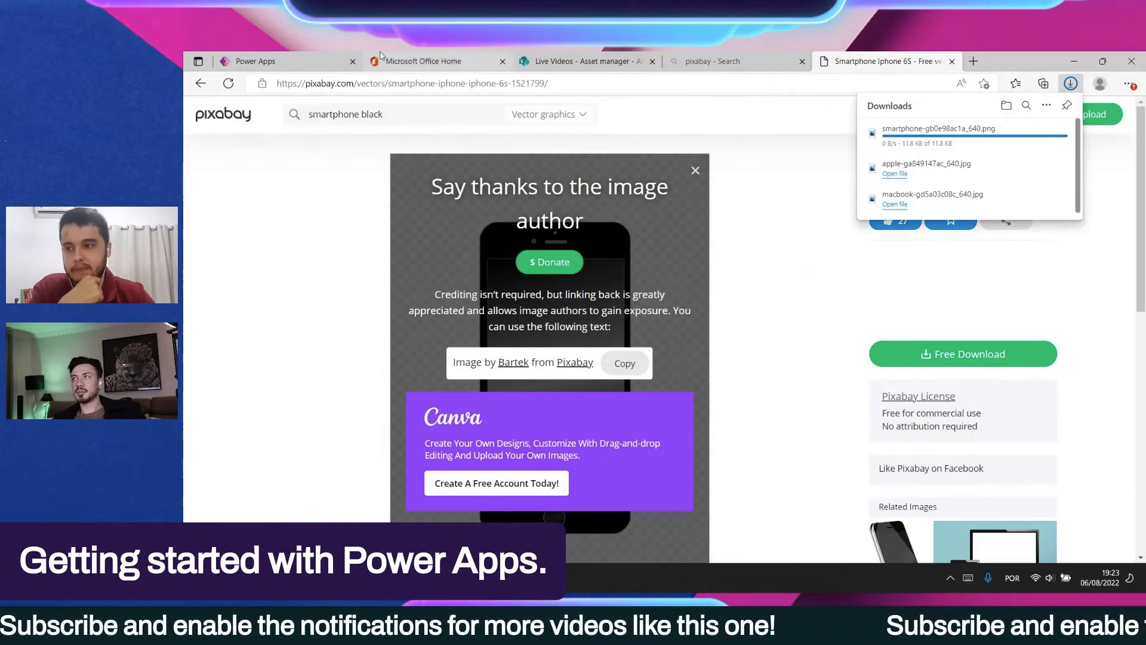
# Step: In the SharePoint list, open the Smartphone X item and add smartphone-gb0e98ac1a_640.png as its Device Photo
pyautogui.click(256, 61)
pyautogui.click(580, 61)
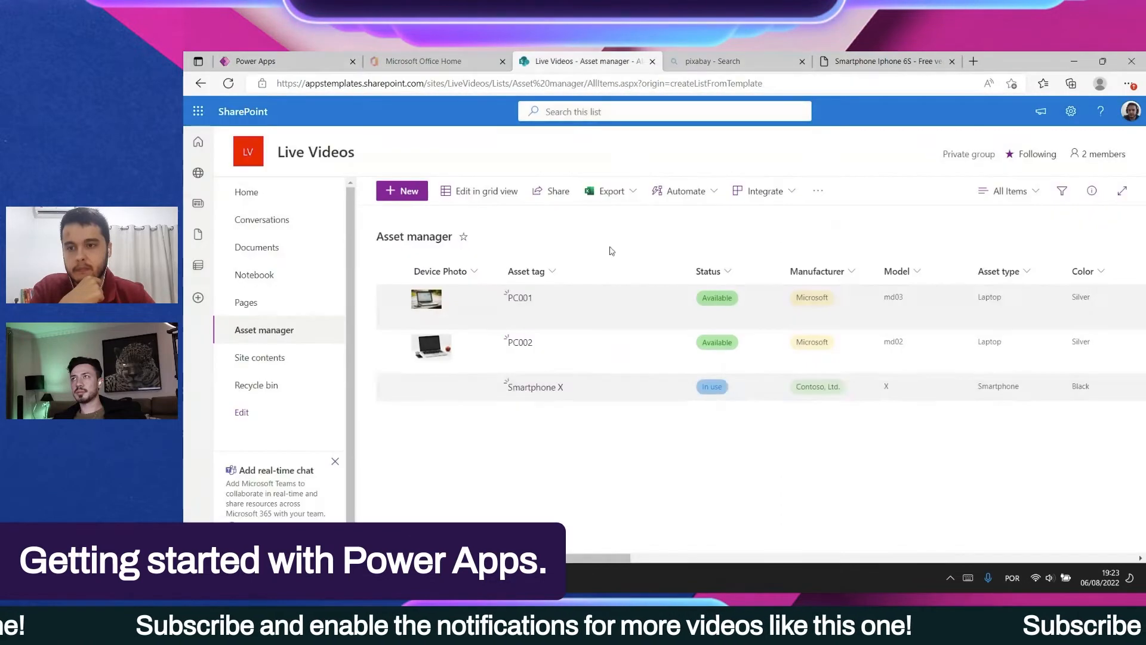
pyautogui.doubleClick(472, 392)
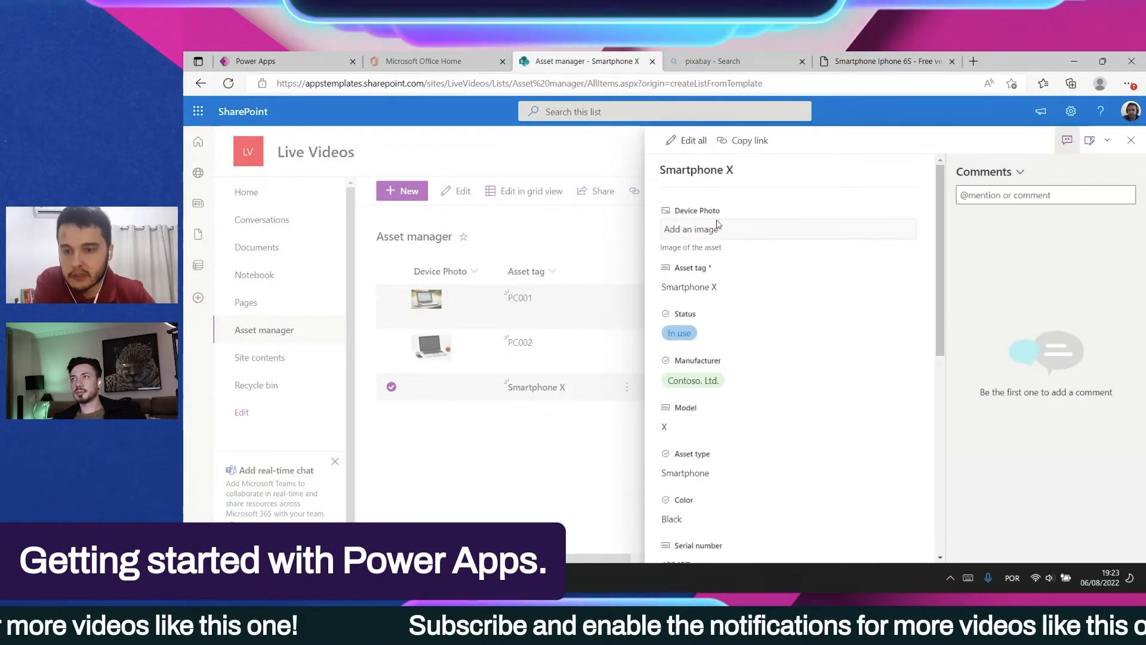
pyautogui.click(715, 231)
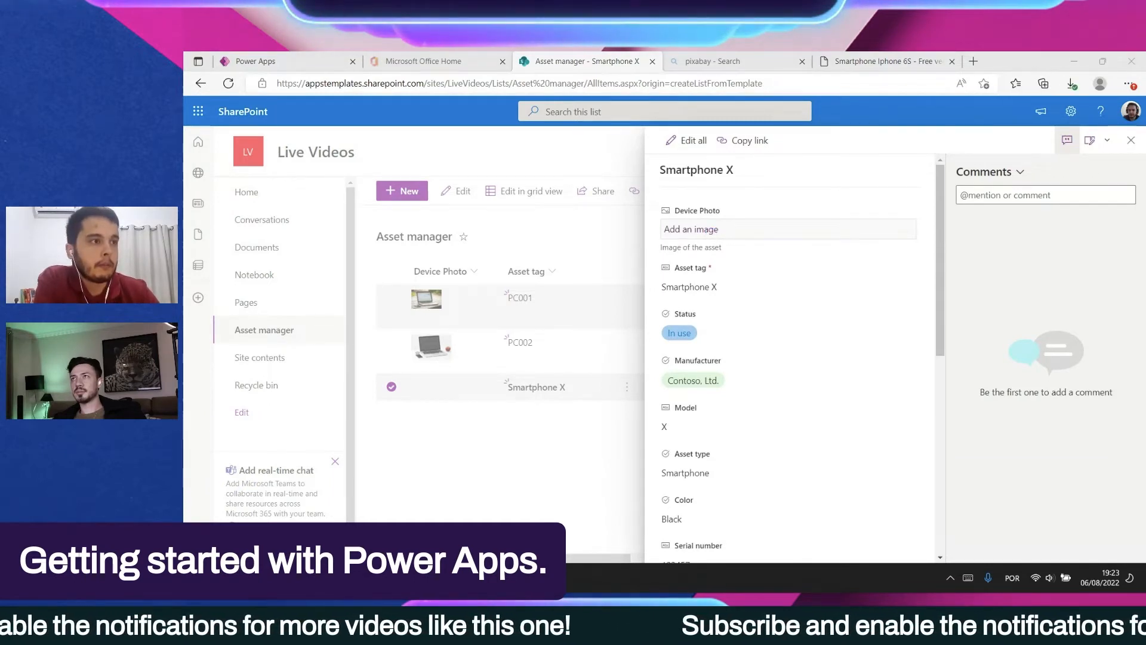
pyautogui.doubleClick(812, 284)
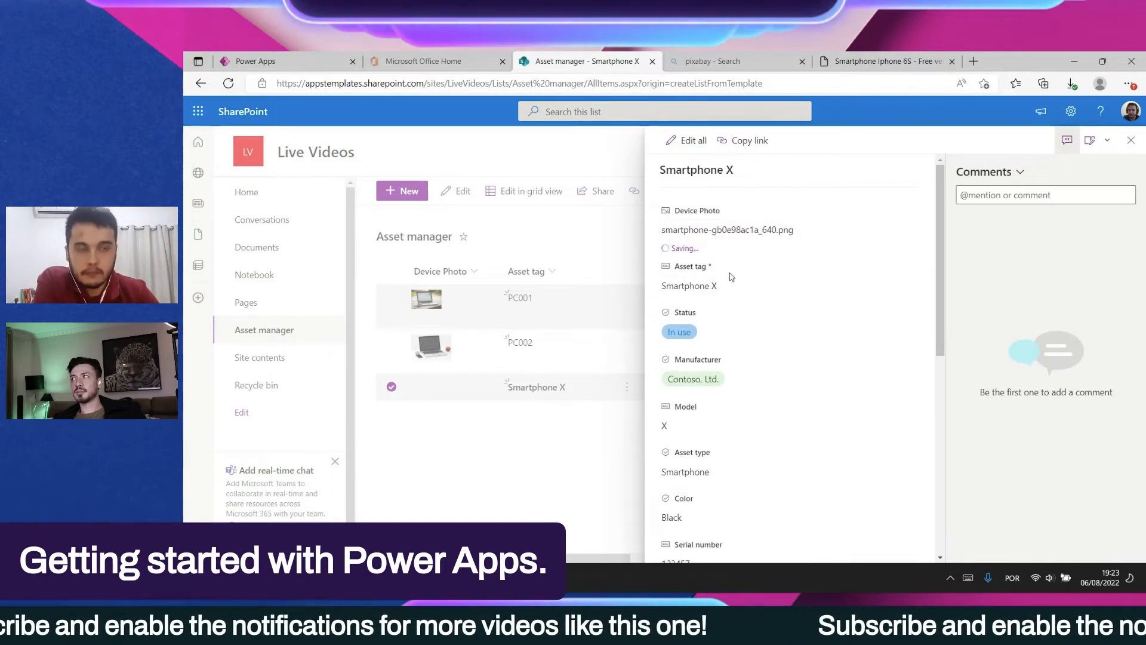
pyautogui.click(588, 458)
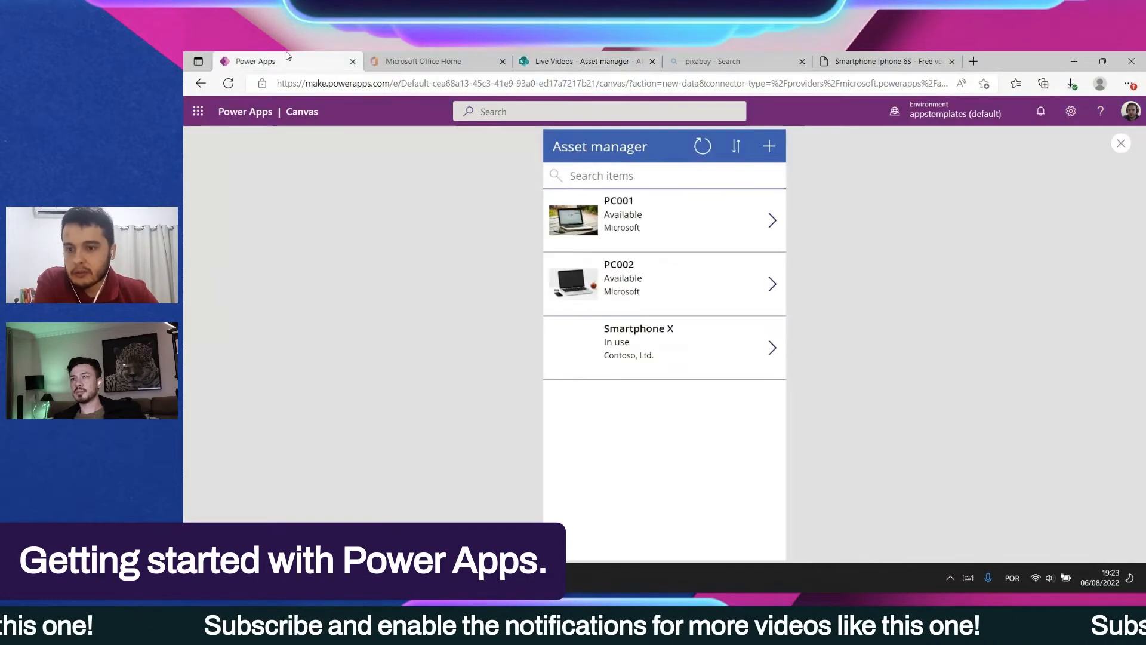
# Step: Return to the Power Apps preview, check the Smartphone X photo in the item list, and close the preview
pyautogui.click(255, 61)
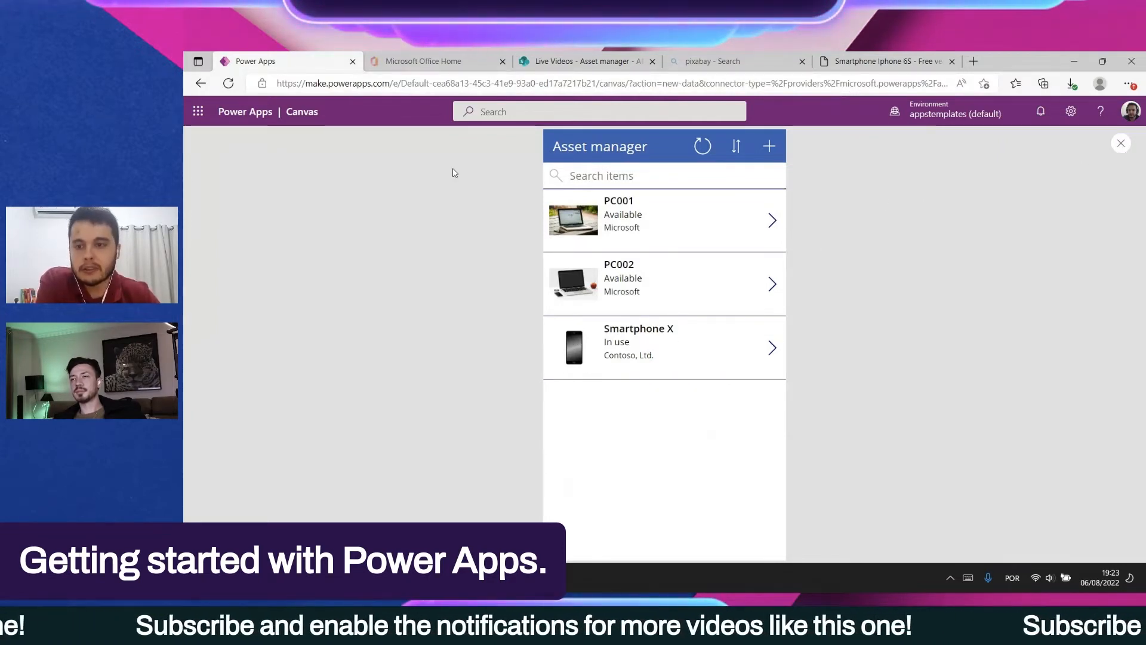
pyautogui.click(1123, 145)
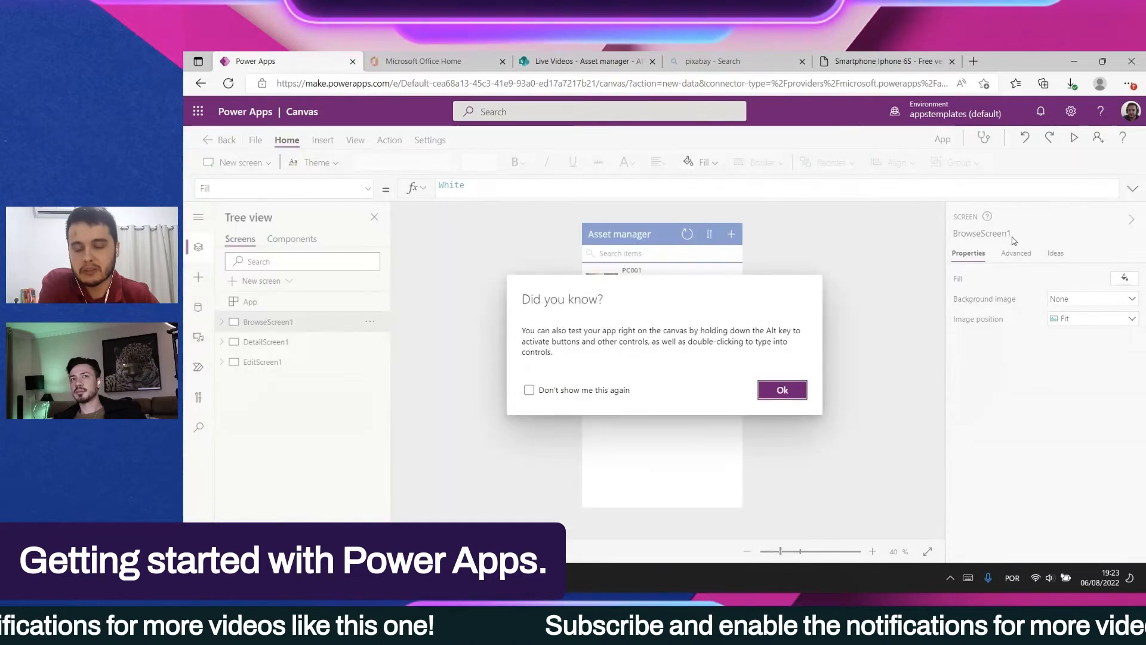
# Step: Dismiss the tip and examine BrowseScreen1's gallery and search box, followed by DetailScreen1 and EditScreen1
pyautogui.click(767, 394)
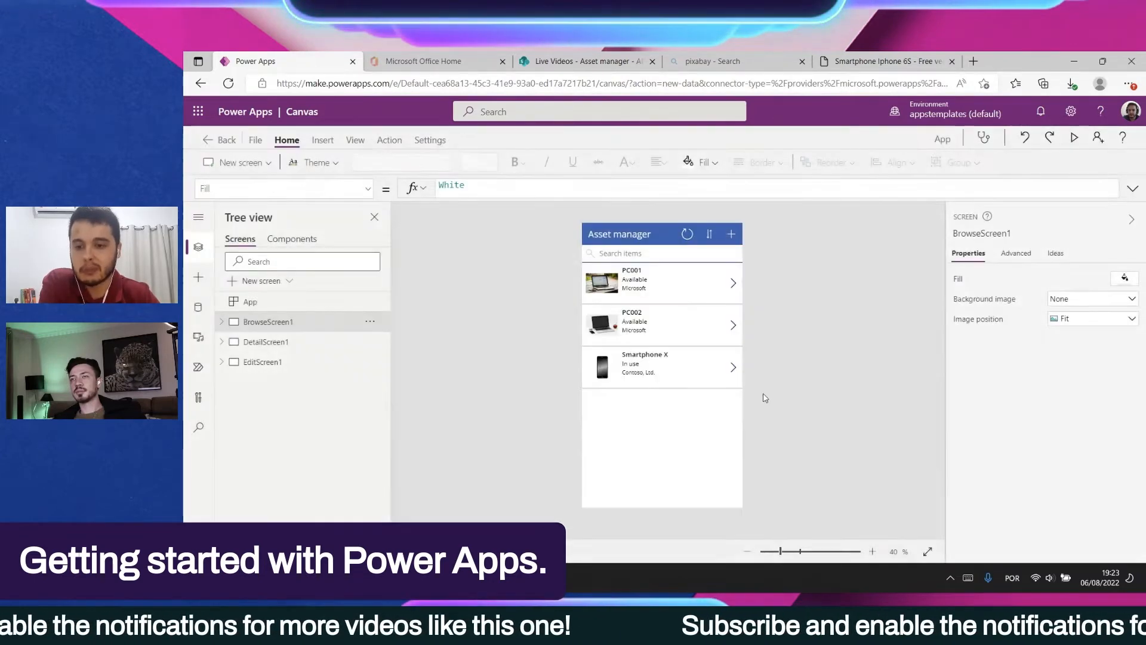
pyautogui.click(671, 431)
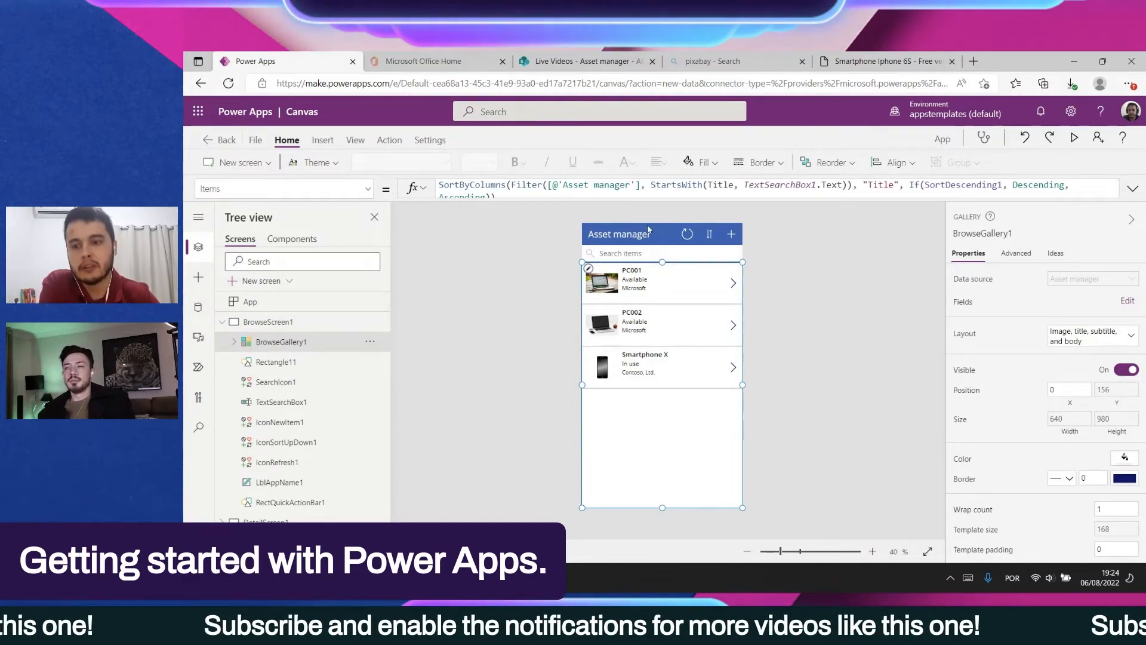
pyautogui.click(281, 402)
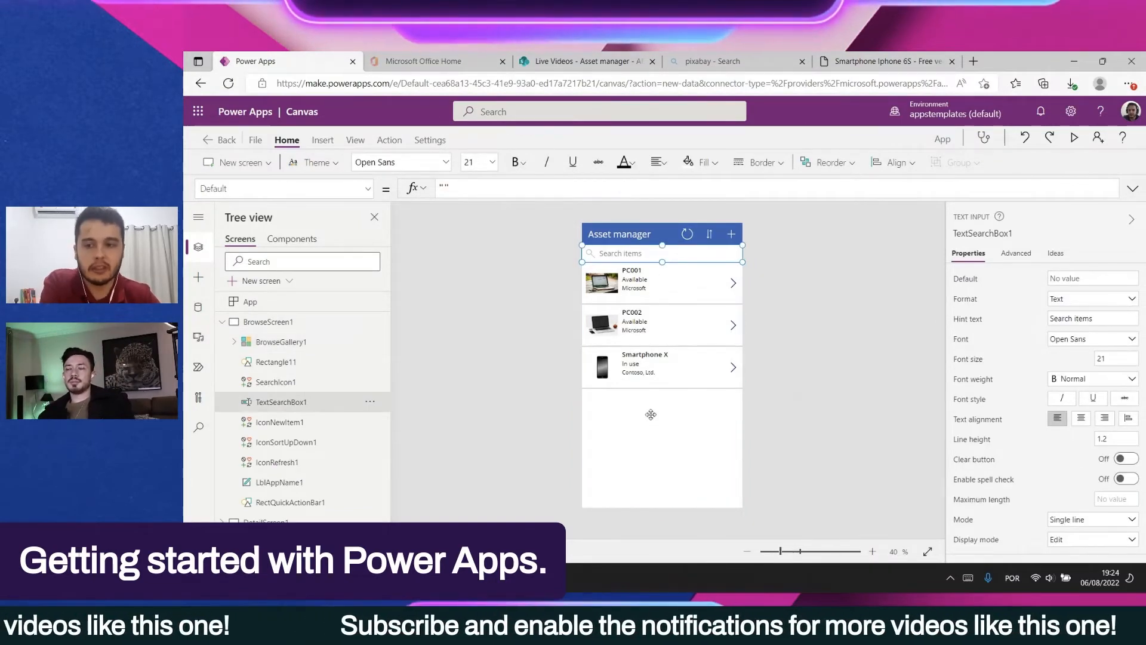
pyautogui.click(318, 342)
pyautogui.click(223, 321)
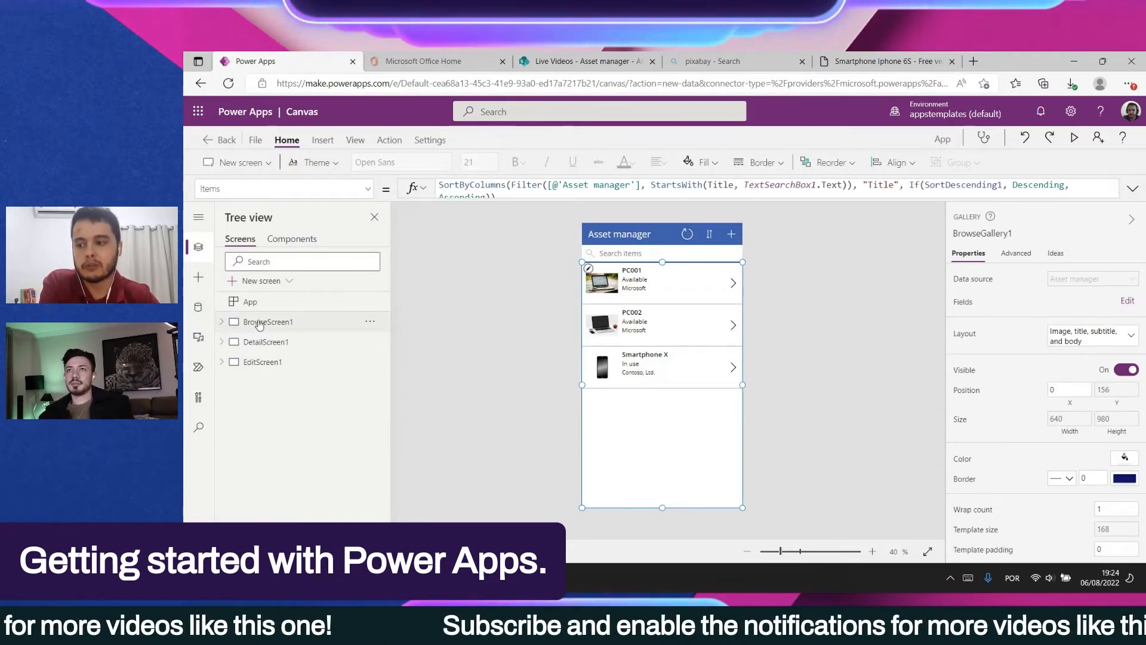
pyautogui.click(287, 348)
pyautogui.click(261, 363)
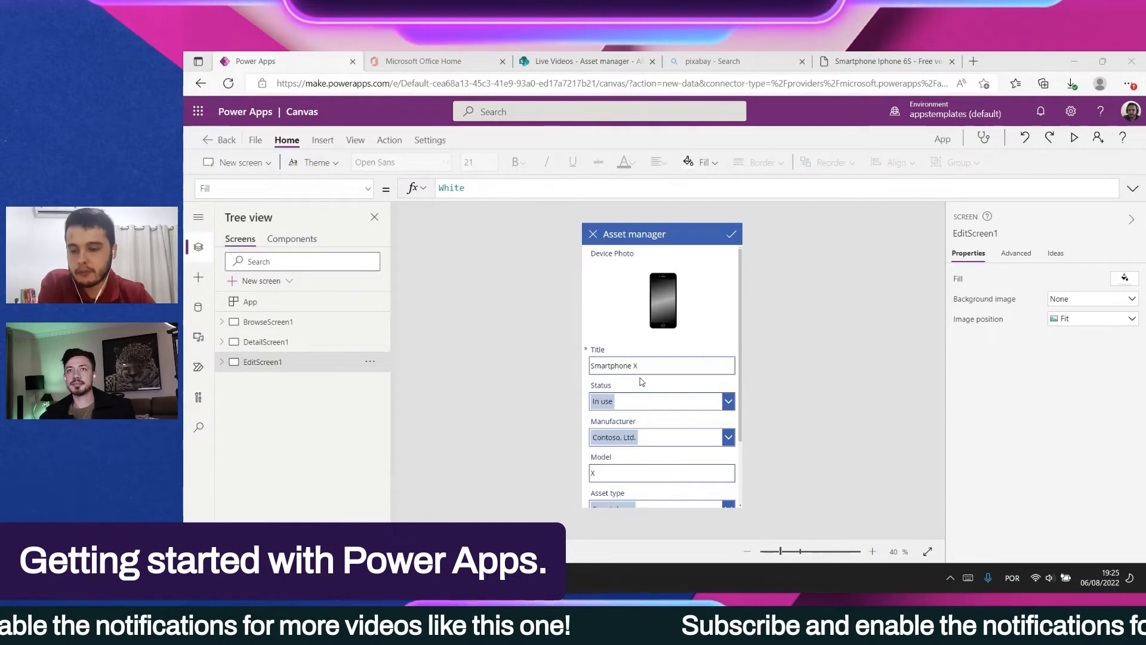
# Step: Review the fields on EditScreen1, preview the Smartphone X edit form from photo to serial number, and close the preview
pyautogui.scroll(-3, 641, 381)
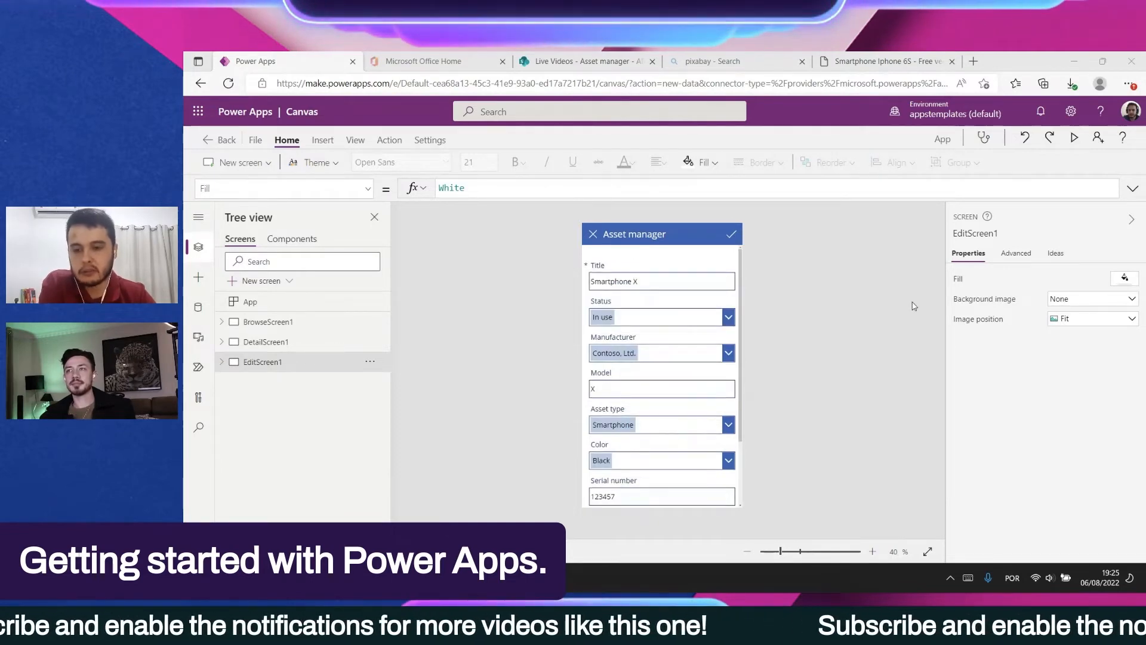
pyautogui.scroll(3, 716, 335)
pyautogui.click(1075, 139)
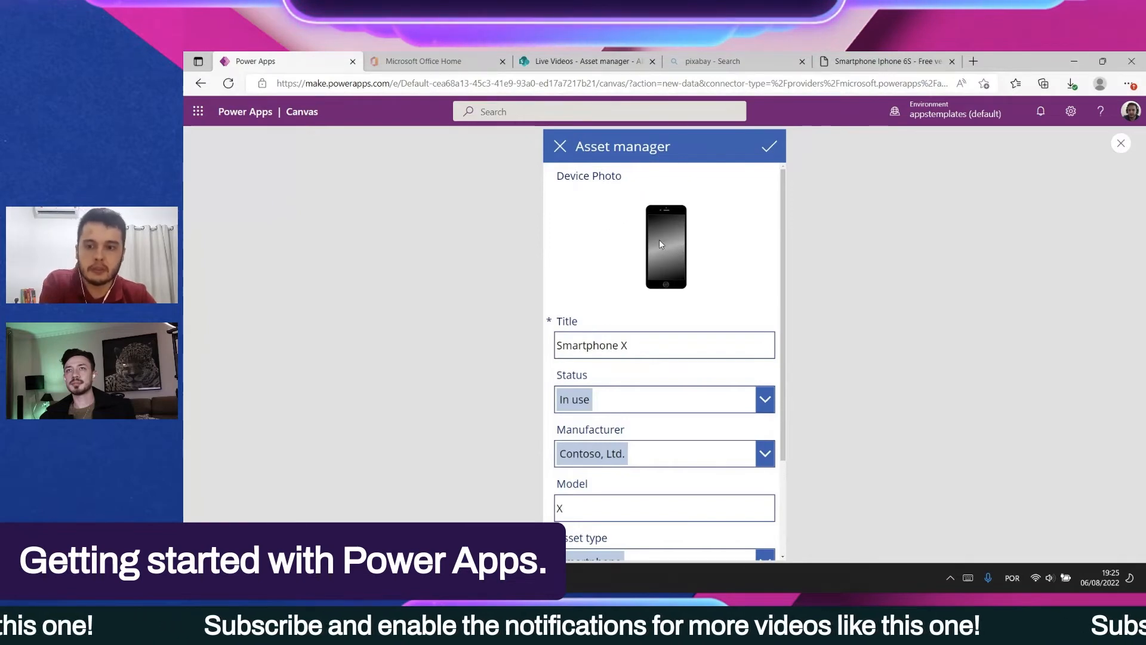
pyautogui.scroll(-3, 660, 239)
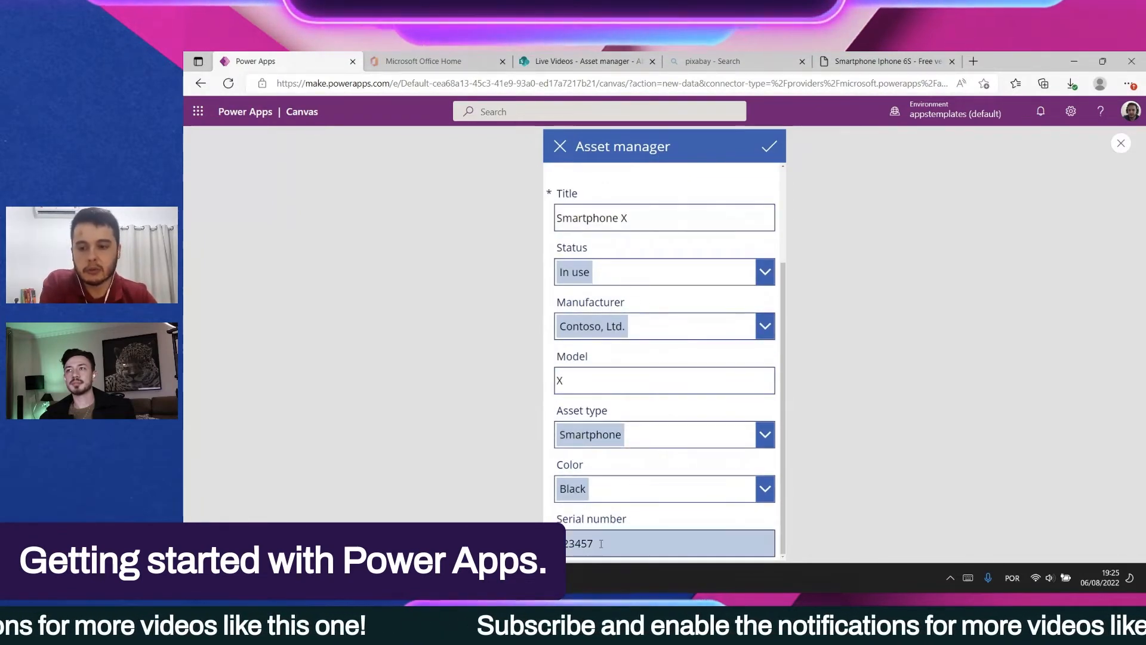
pyautogui.scroll(3, 782, 536)
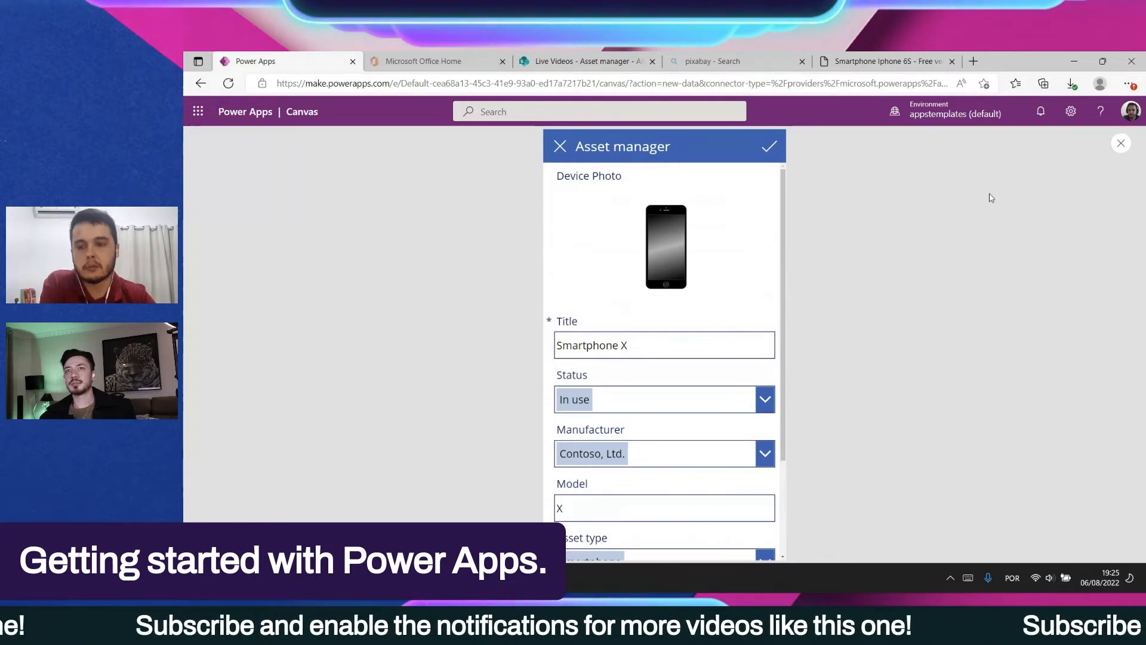
pyautogui.click(1120, 145)
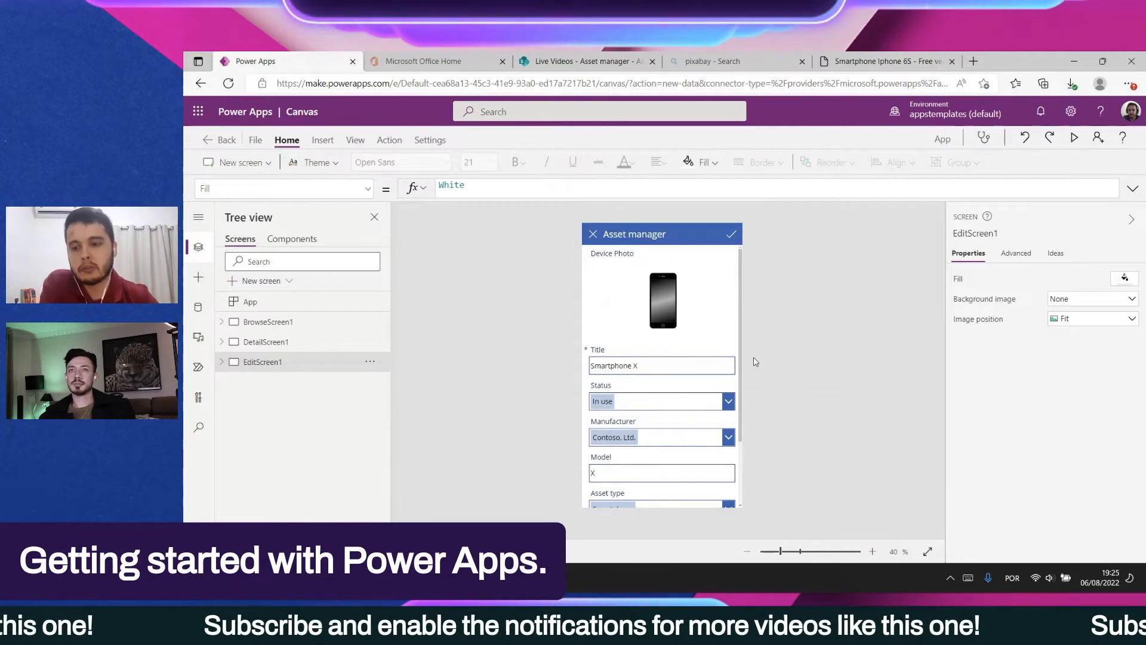
# Step: Save the app to the cloud under the name Assets App Mobile
pyautogui.click(256, 140)
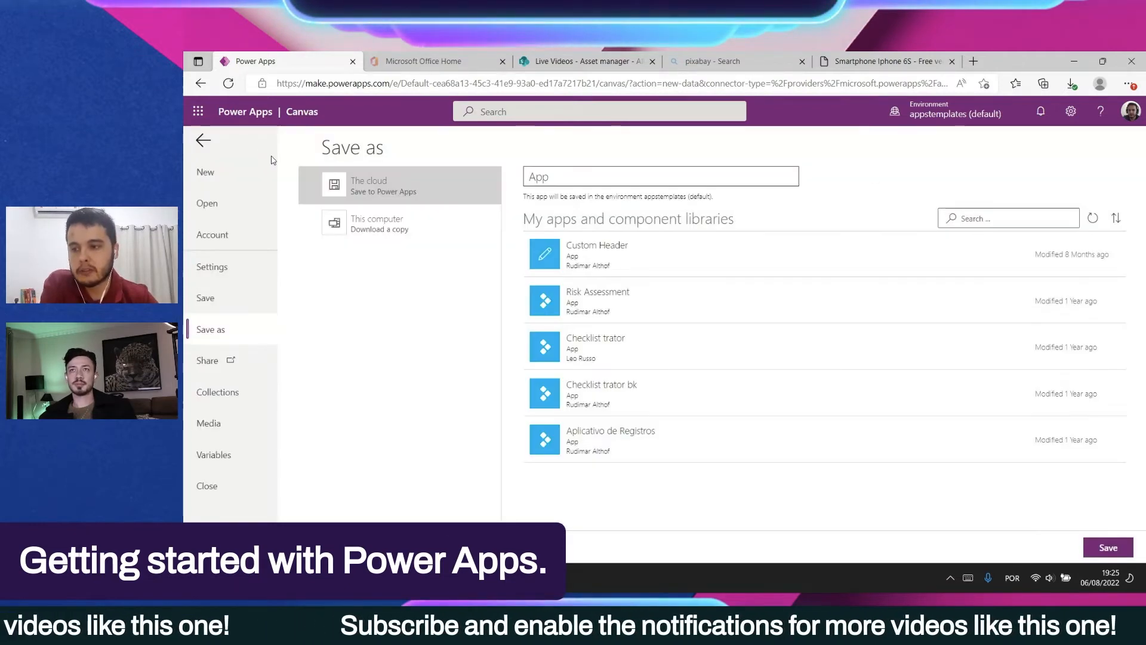
pyautogui.click(570, 173)
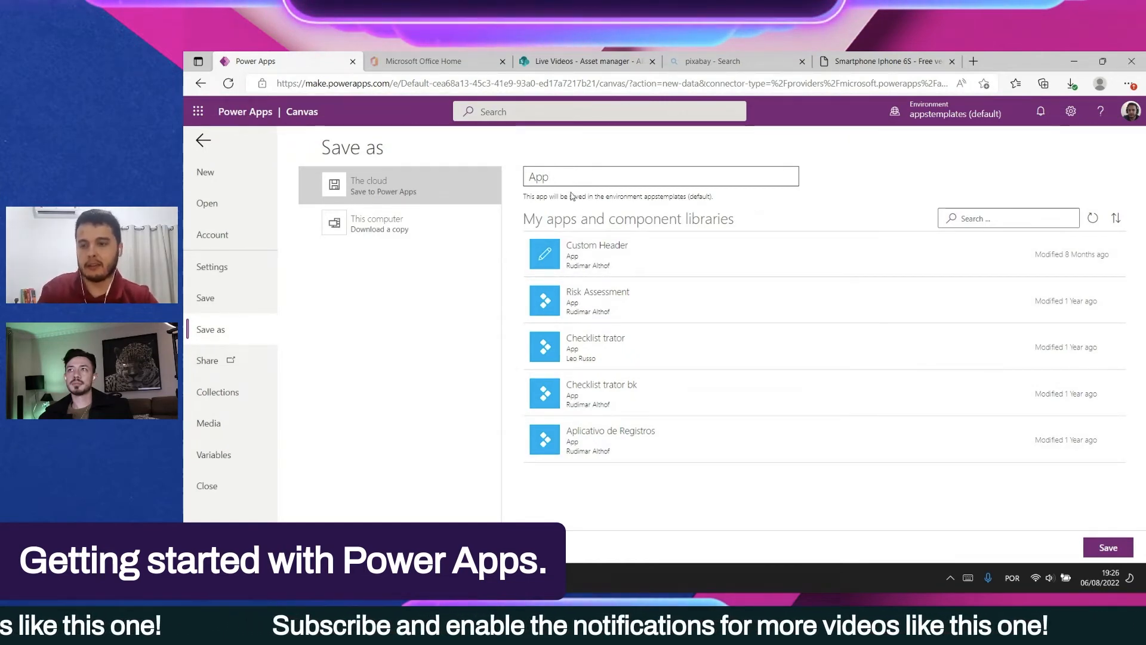
pyautogui.press('Home')
pyautogui.write('As')
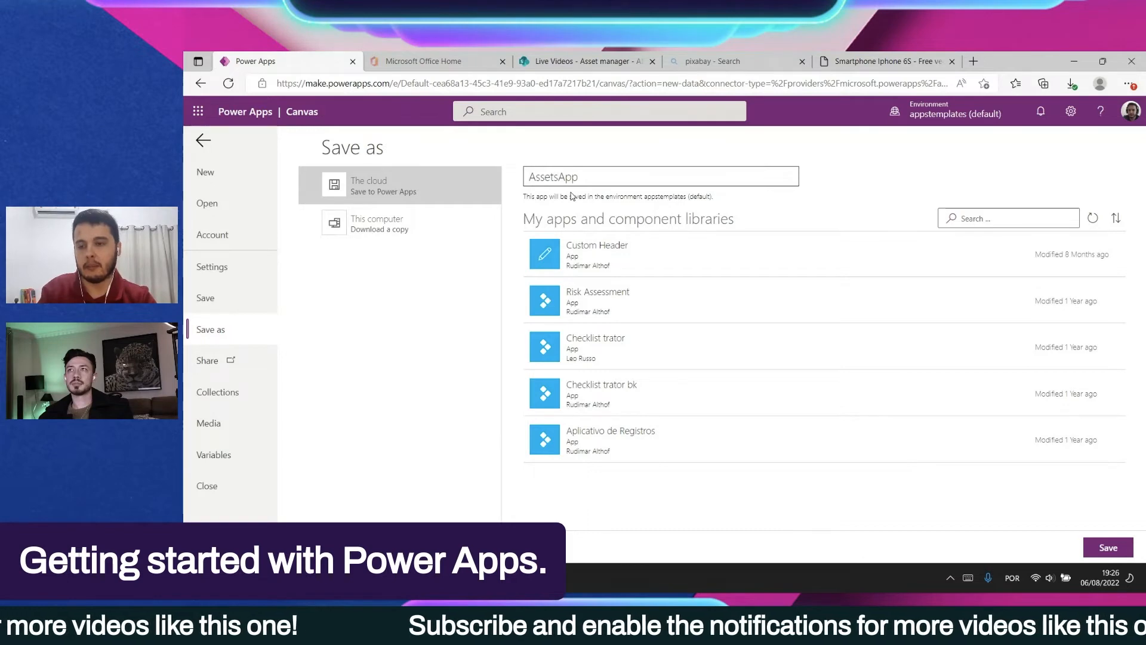
pyautogui.press('End')
pyautogui.write('Mobile')
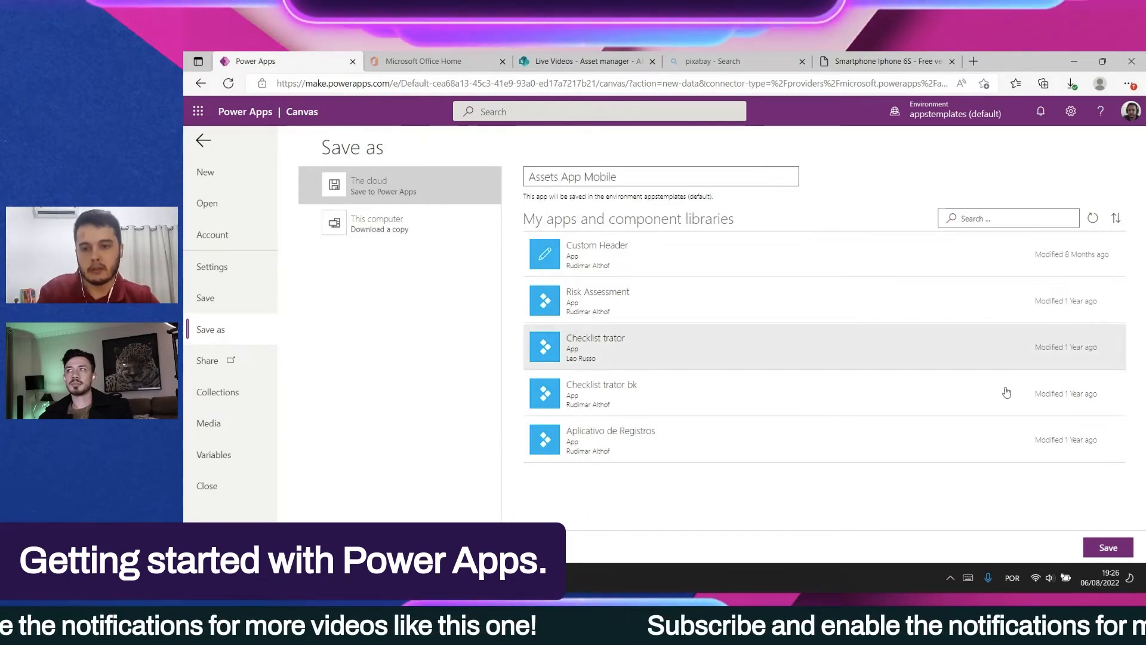
pyautogui.click(1094, 548)
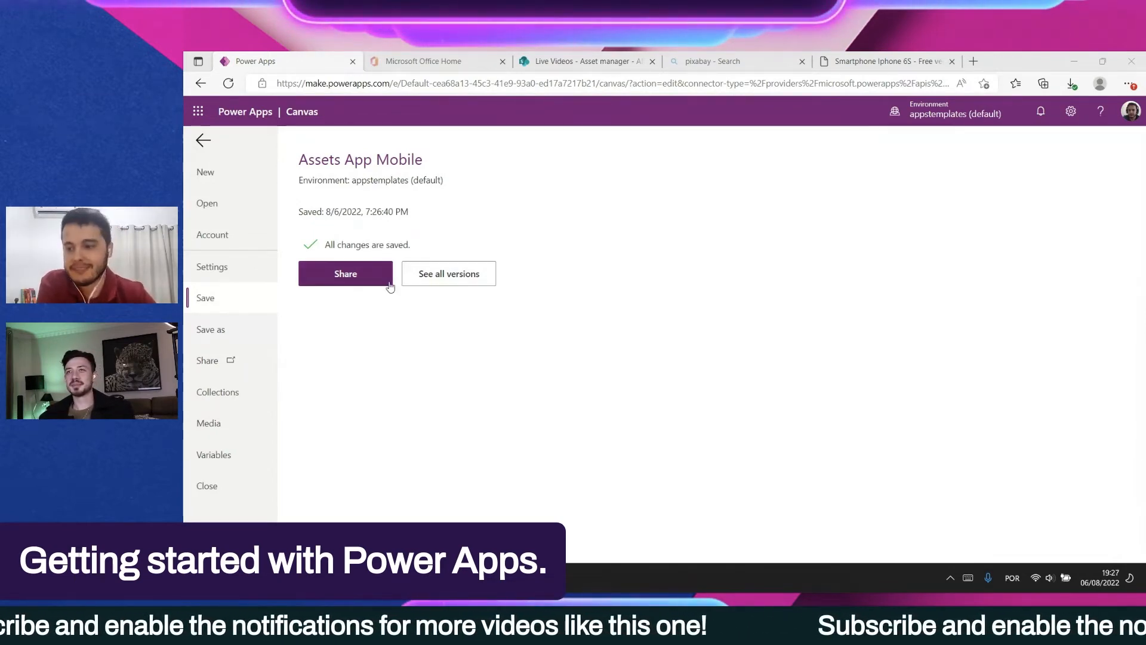
# Step: Share Assets App Mobile with a colleague as co-owner and close the sharing pane
pyautogui.click(349, 280)
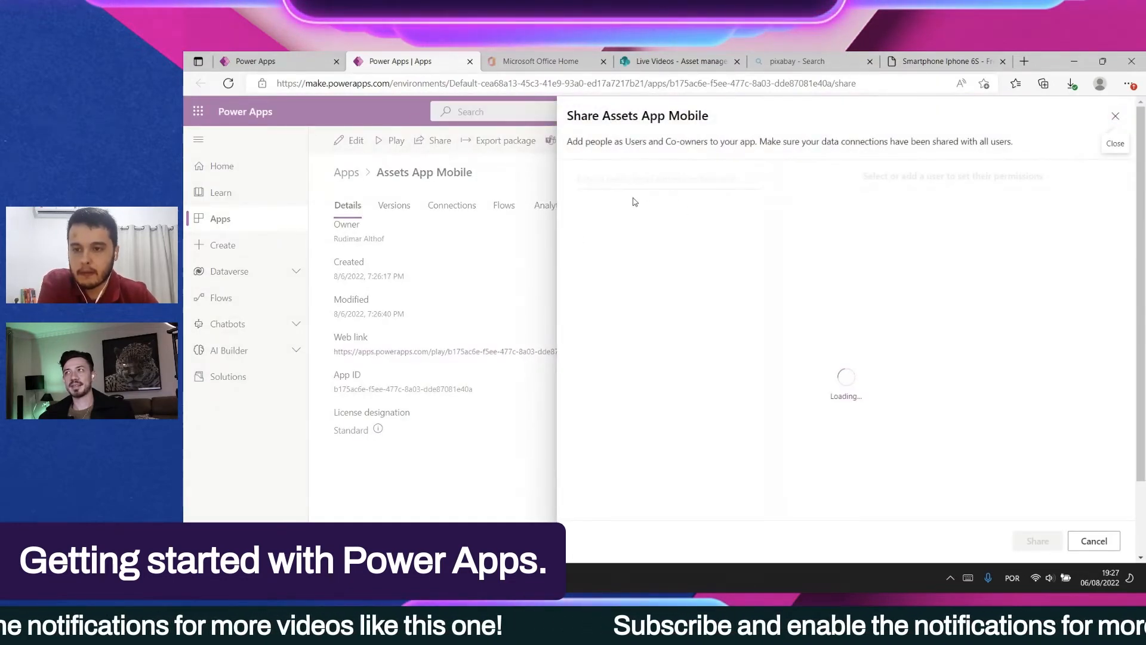
pyautogui.click(627, 180)
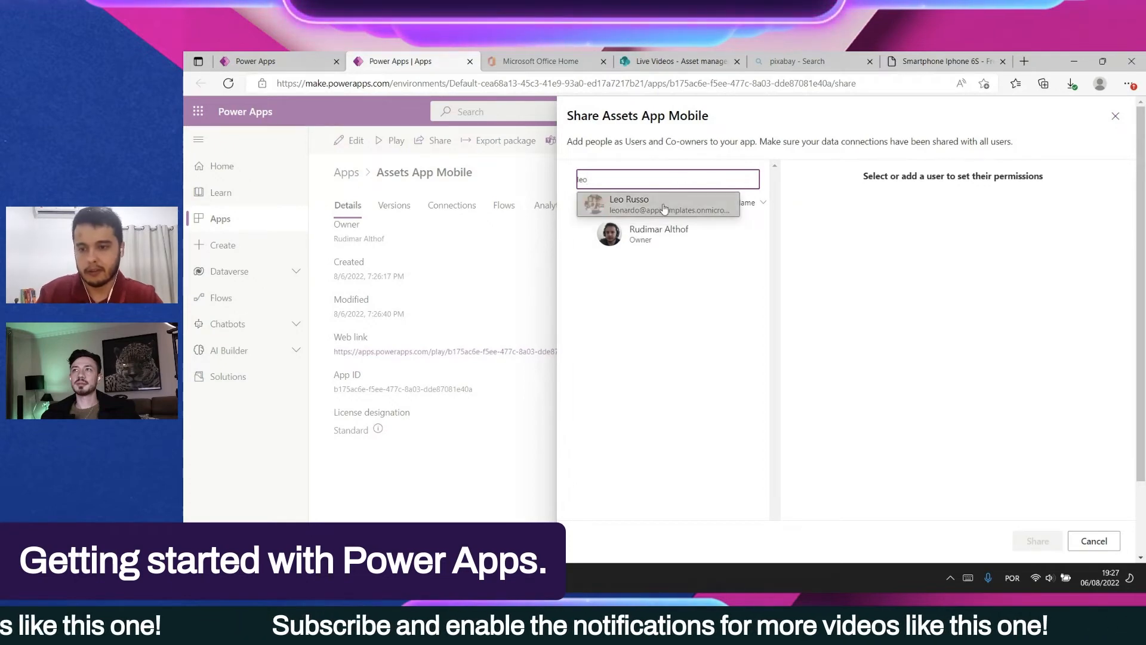
pyautogui.click(667, 206)
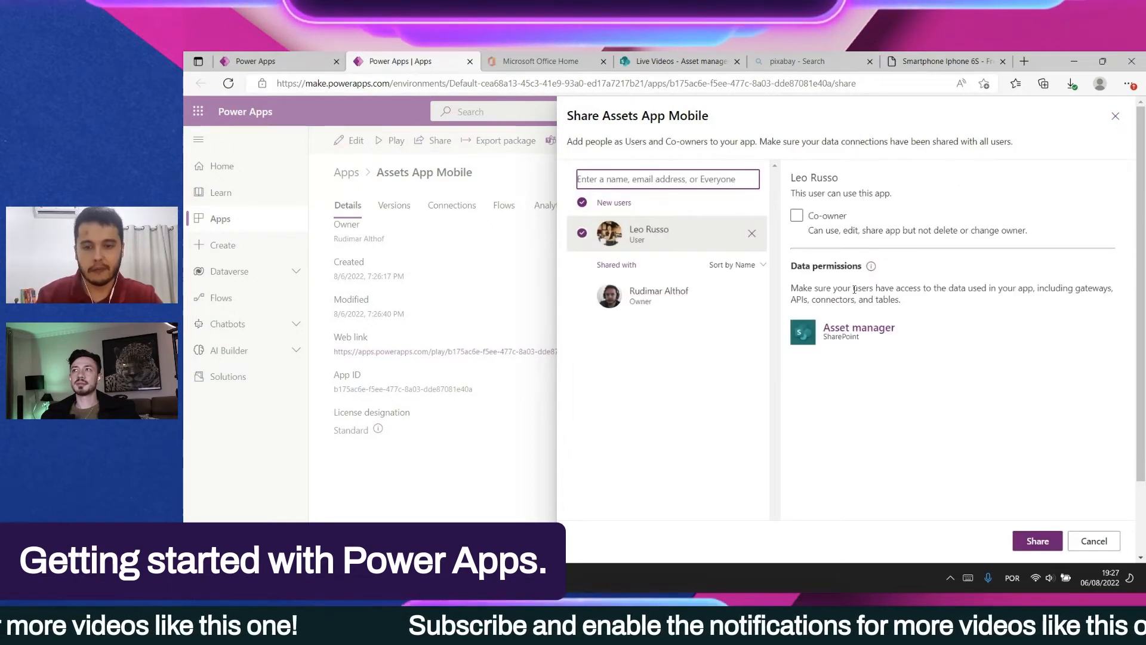
pyautogui.click(796, 218)
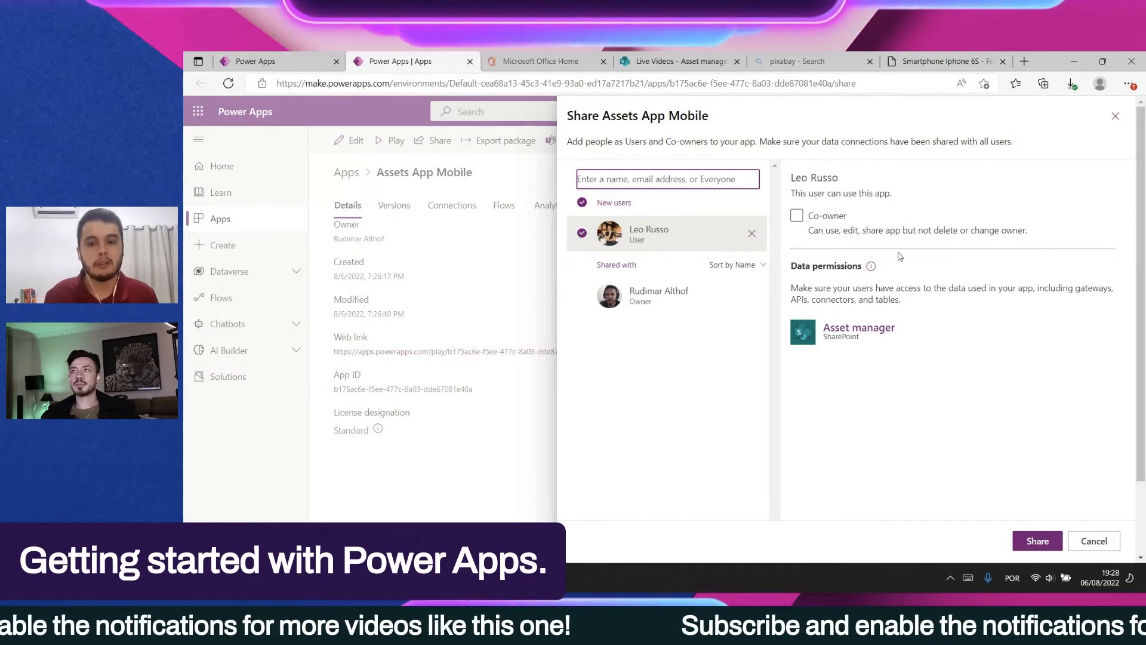
pyautogui.click(810, 223)
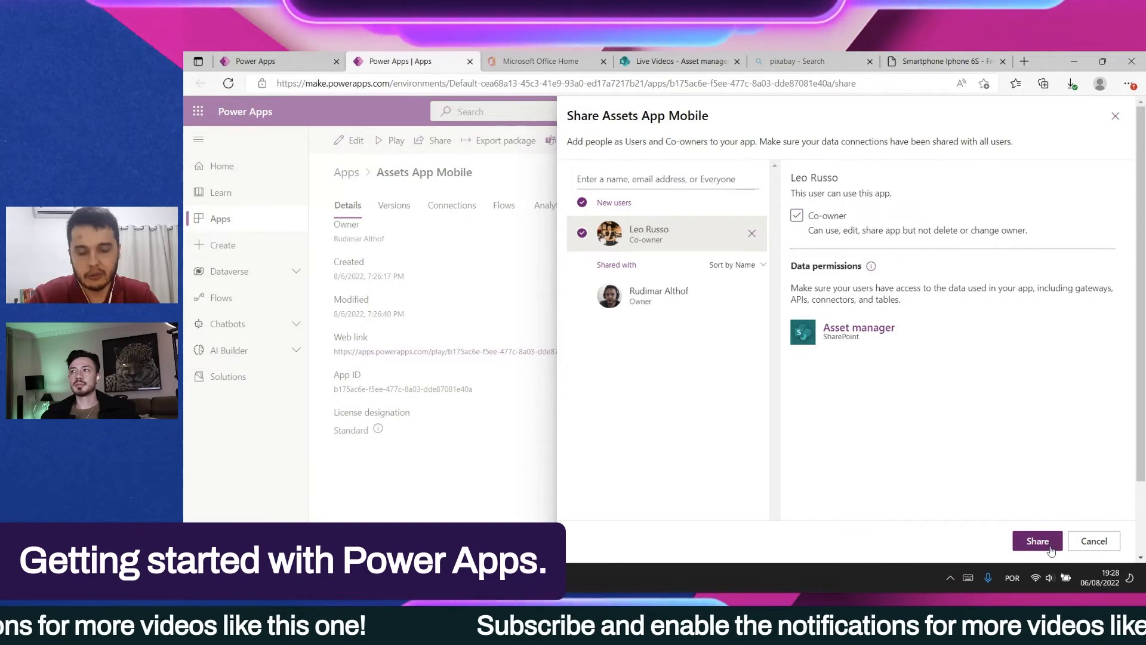
pyautogui.click(1052, 539)
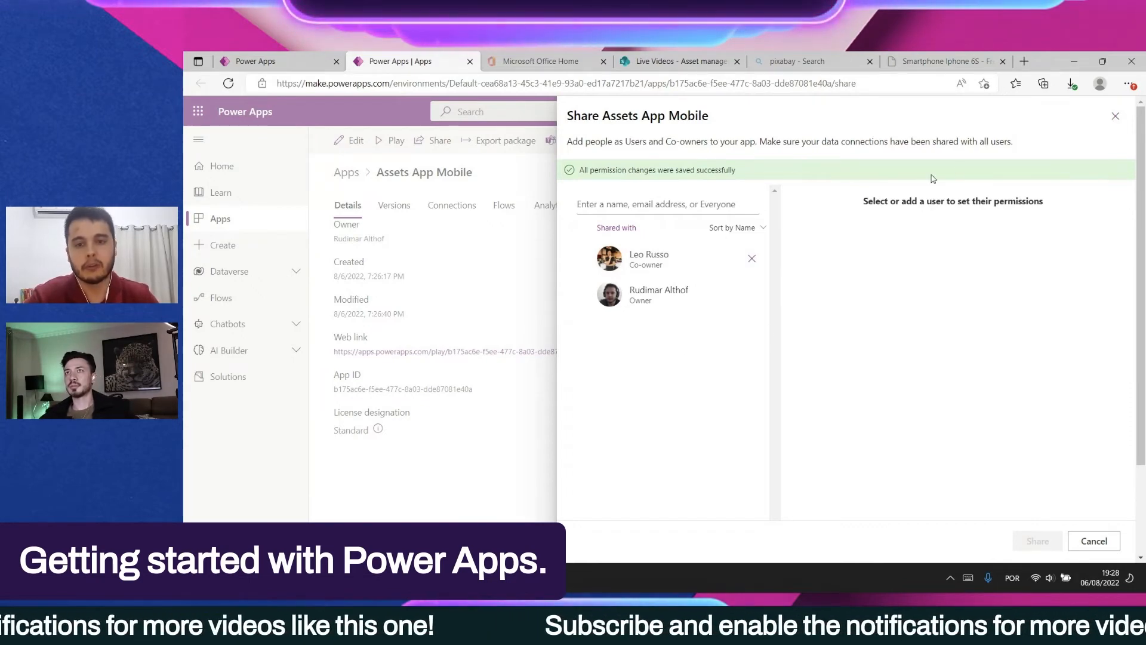
pyautogui.click(1114, 118)
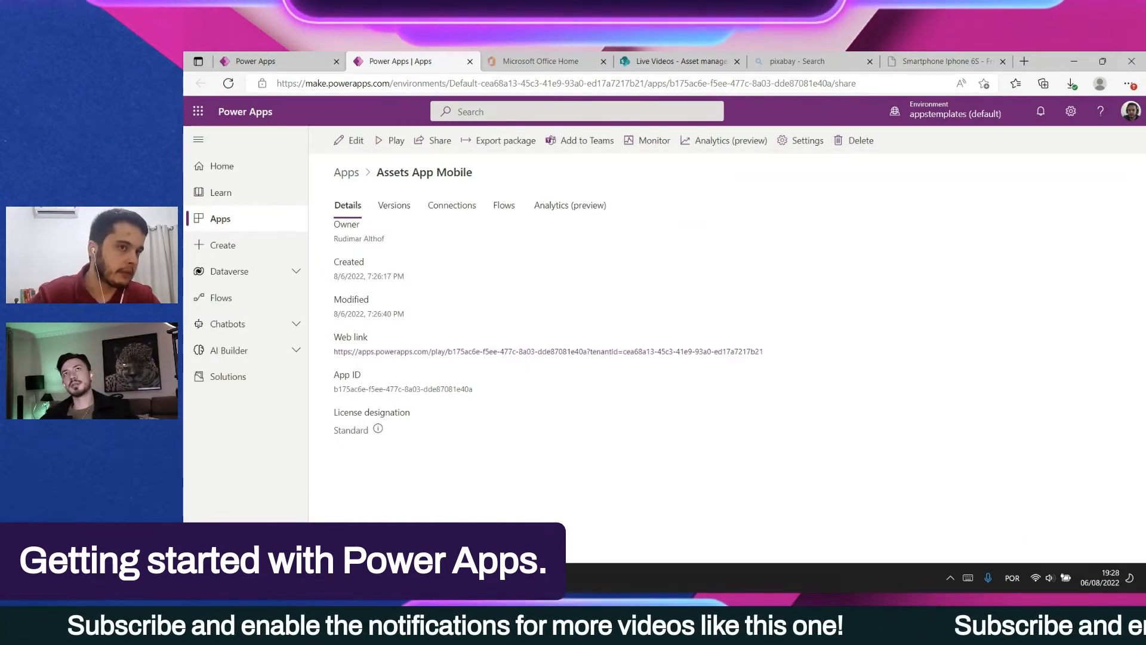
# Step: Close the Assets App Mobile editor tab, confirming to leave the site, and switch to the Live Streaming Studio window
pyautogui.click(353, 140)
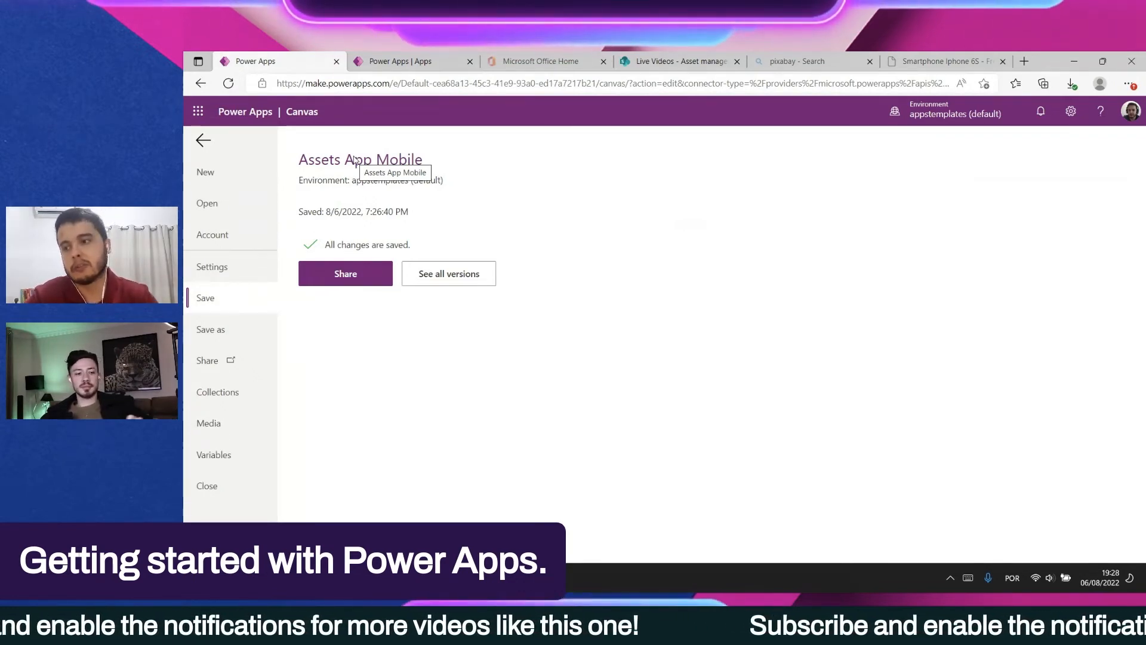
pyautogui.click(336, 62)
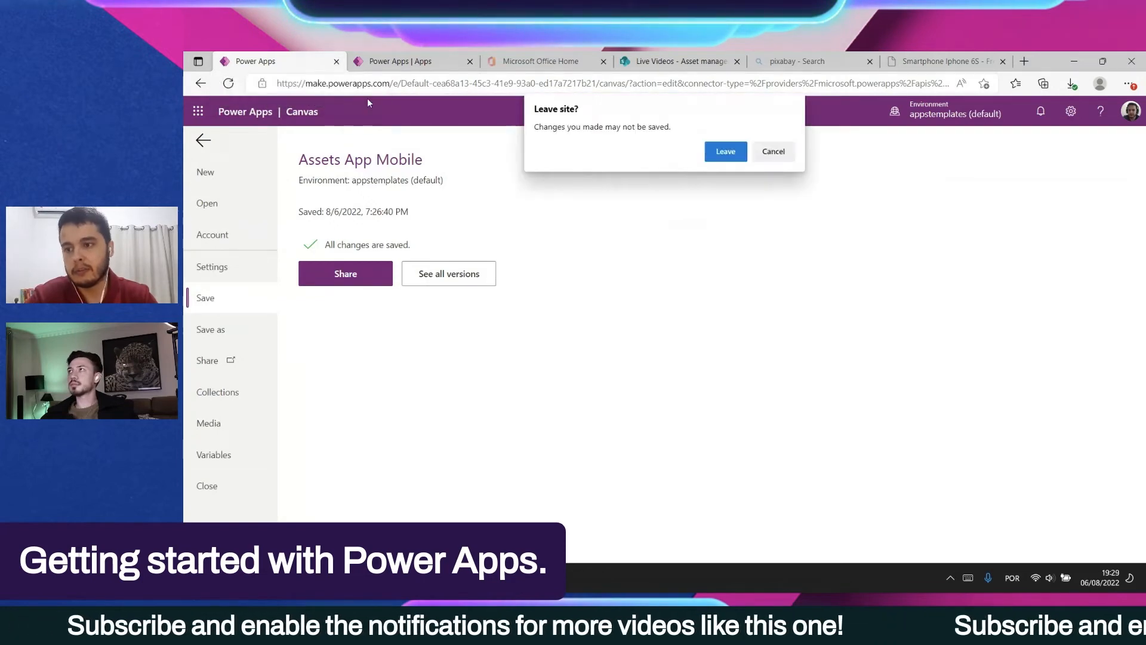
pyautogui.click(727, 156)
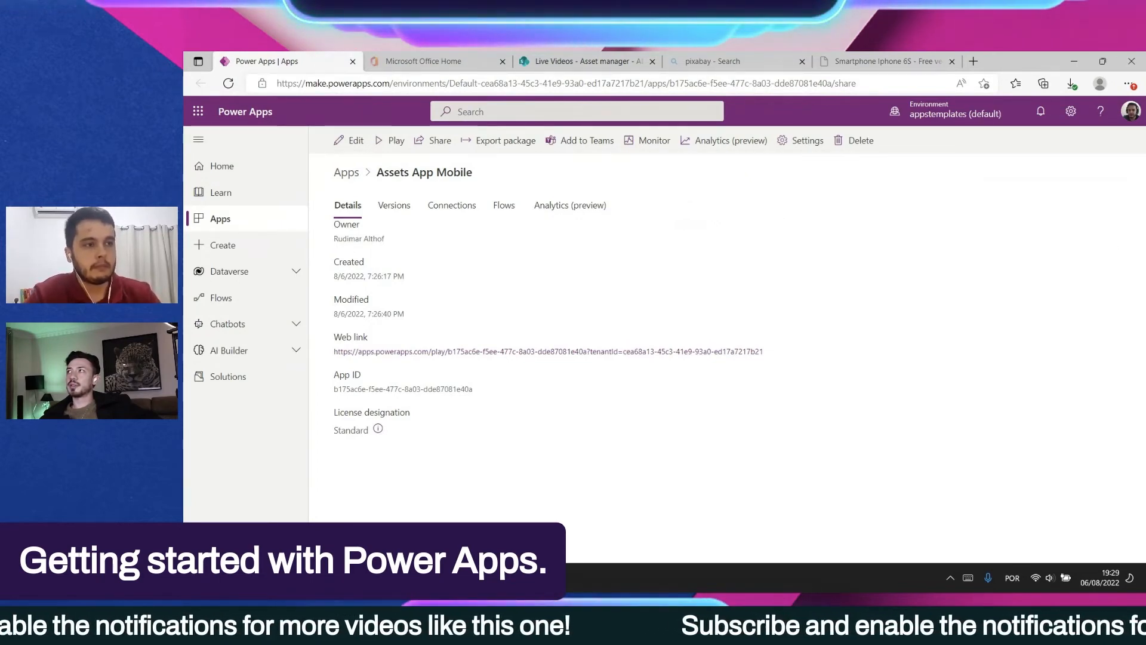
pyautogui.hotkey('alt', 'Tab')
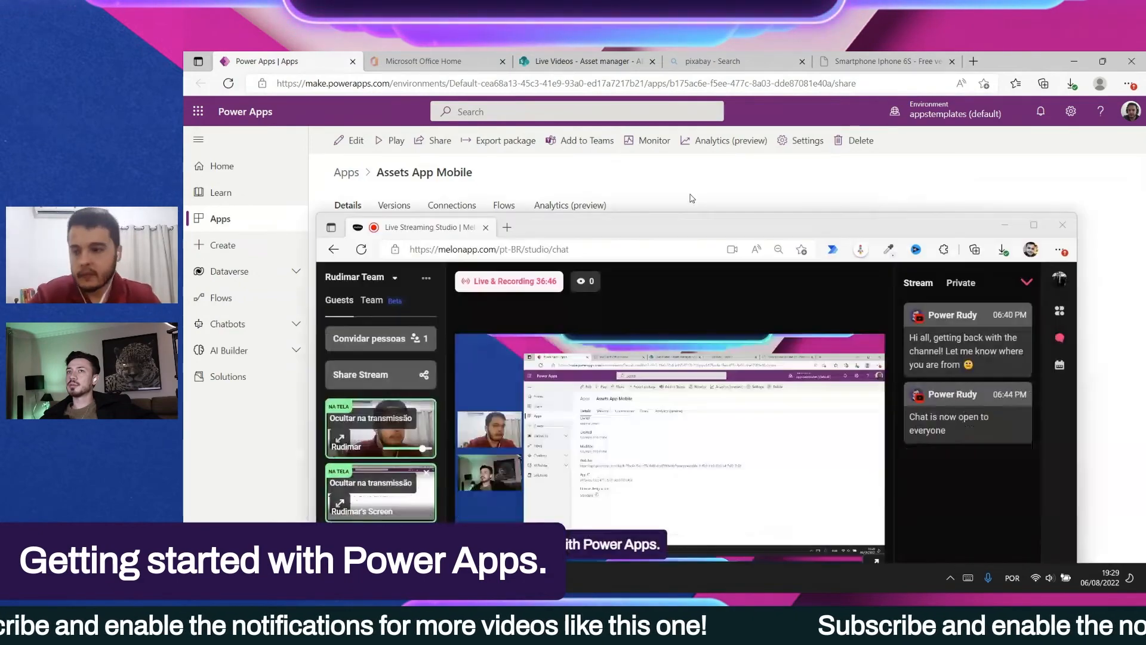
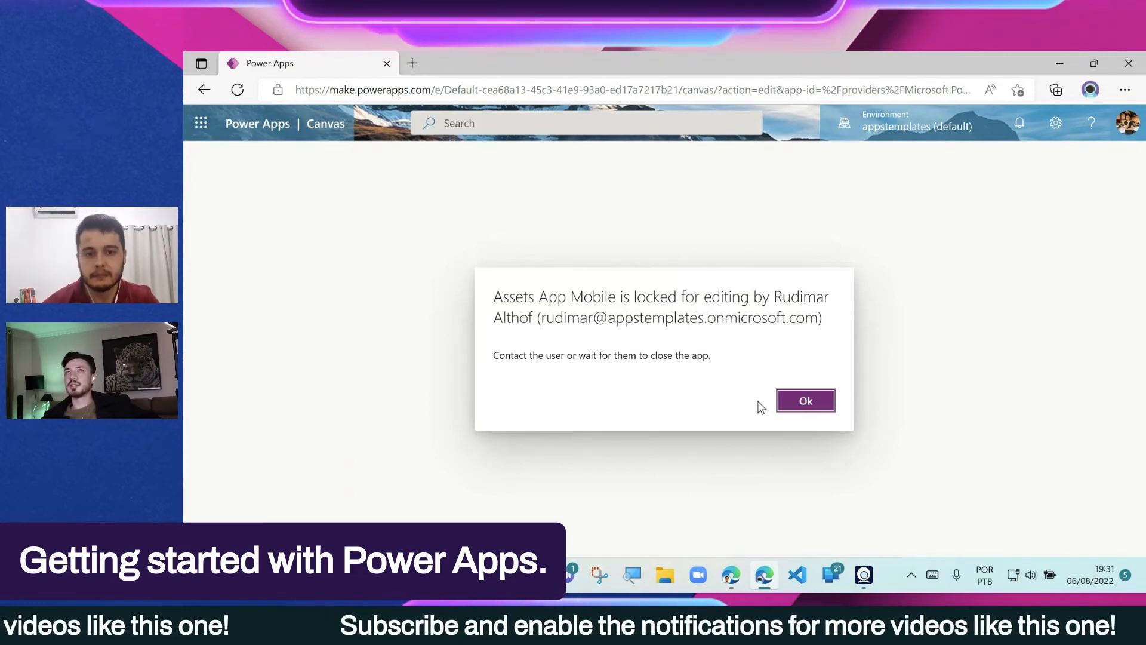
# Step: From the co-owner's account, return to the Apps list and try again to open Assets App Mobile for editing
pyautogui.click(801, 400)
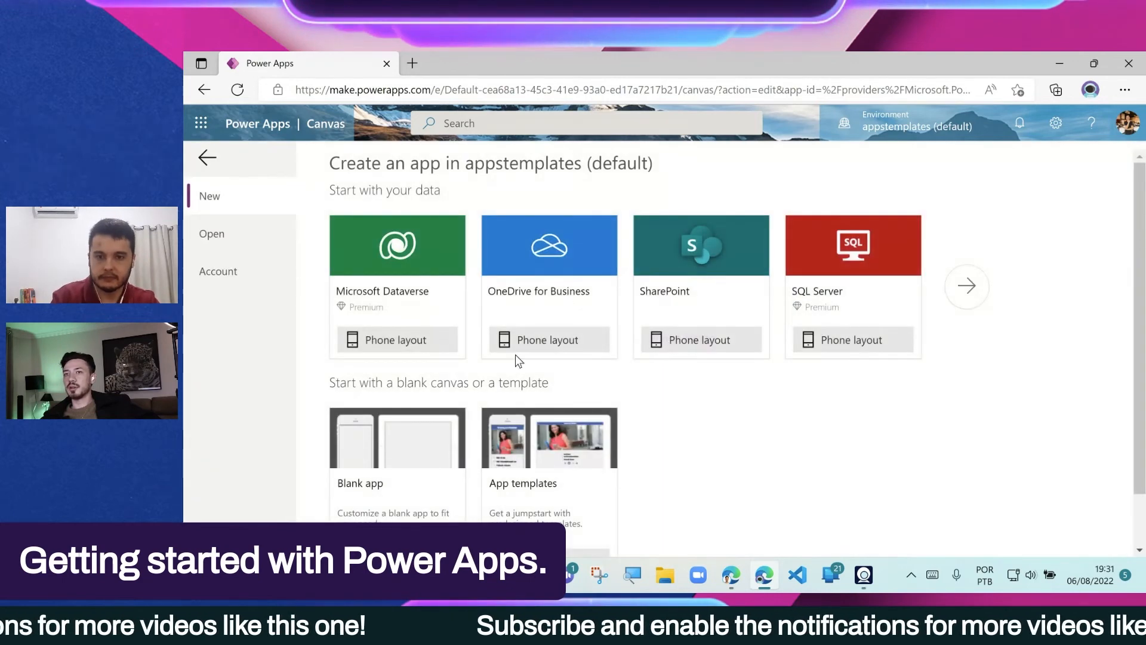
pyautogui.scroll(-1, 518, 360)
pyautogui.click(207, 158)
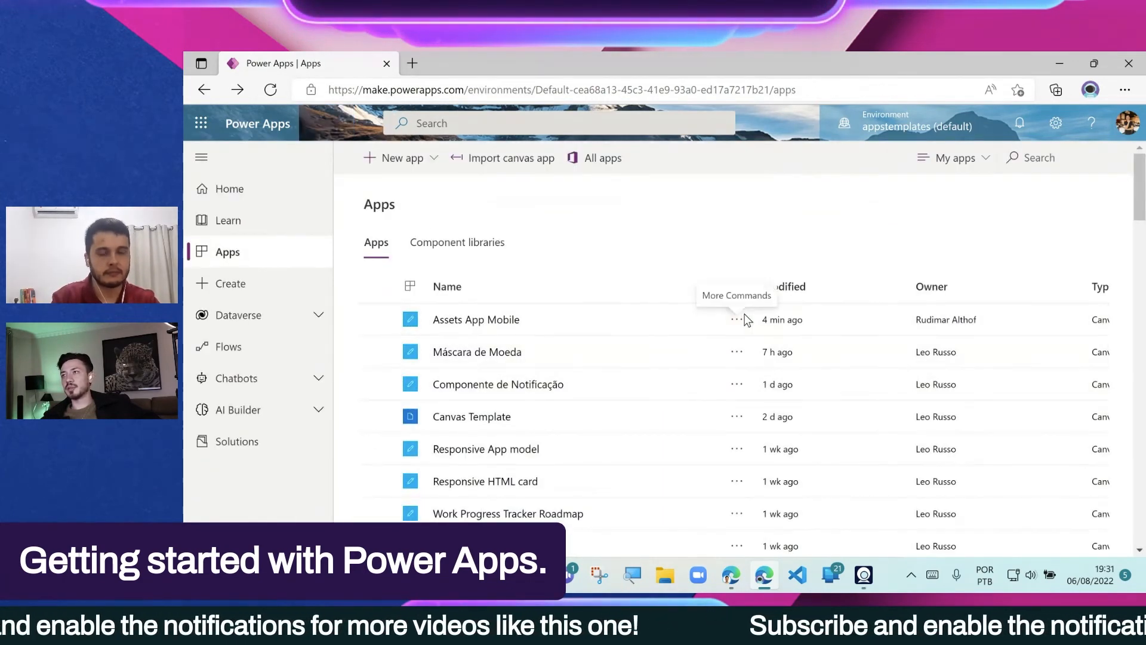
pyautogui.click(738, 320)
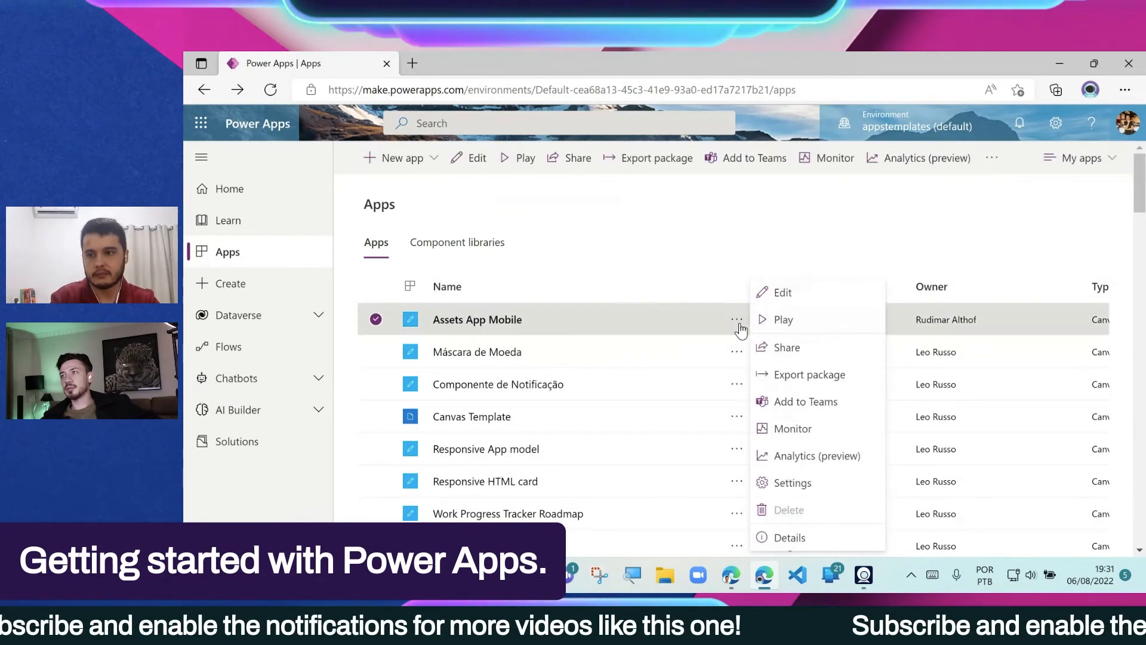
pyautogui.click(784, 293)
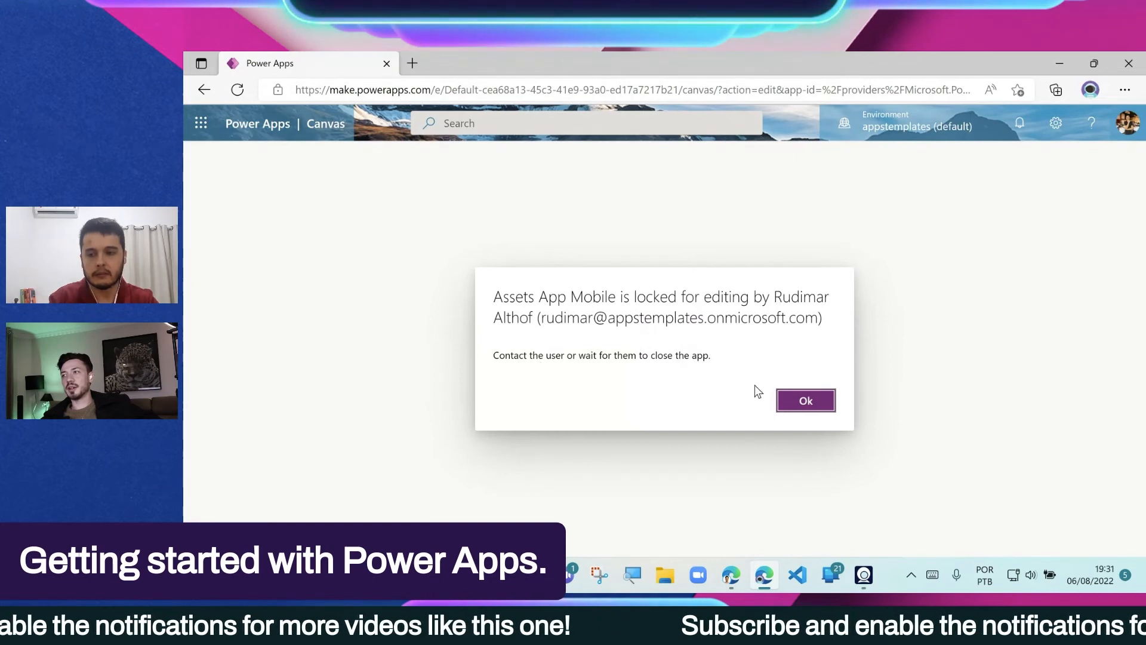
pyautogui.click(787, 400)
pyautogui.click(205, 158)
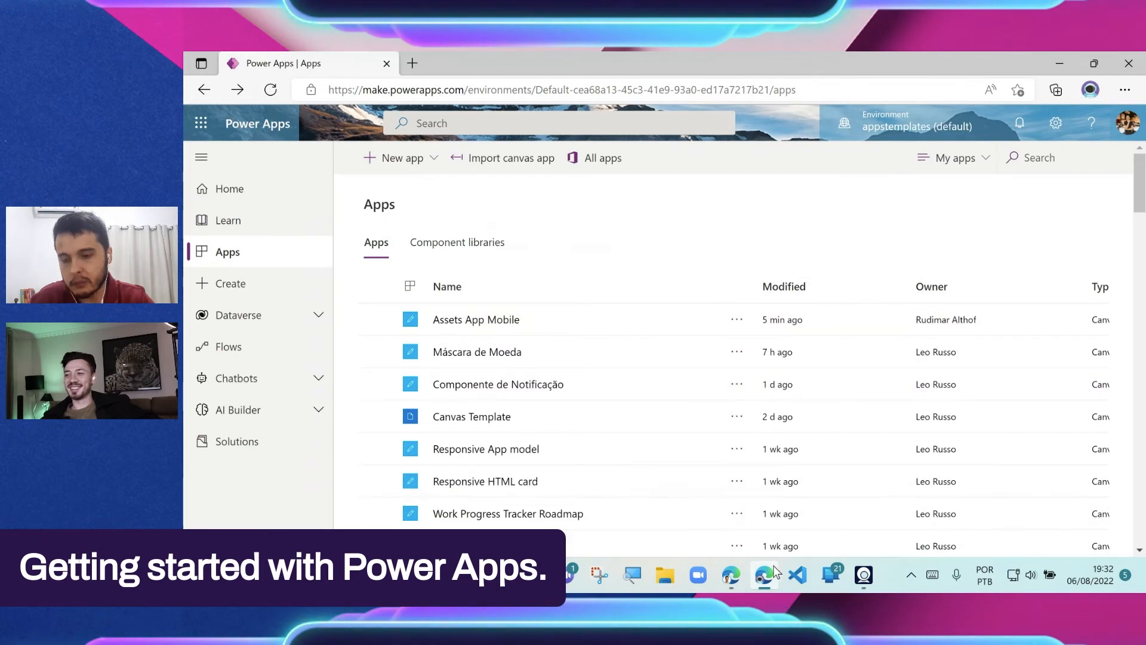
# Step: Launch Assets App Mobile from the Apps list and allow its SharePoint connection permission
pyautogui.moveTo(771, 572)
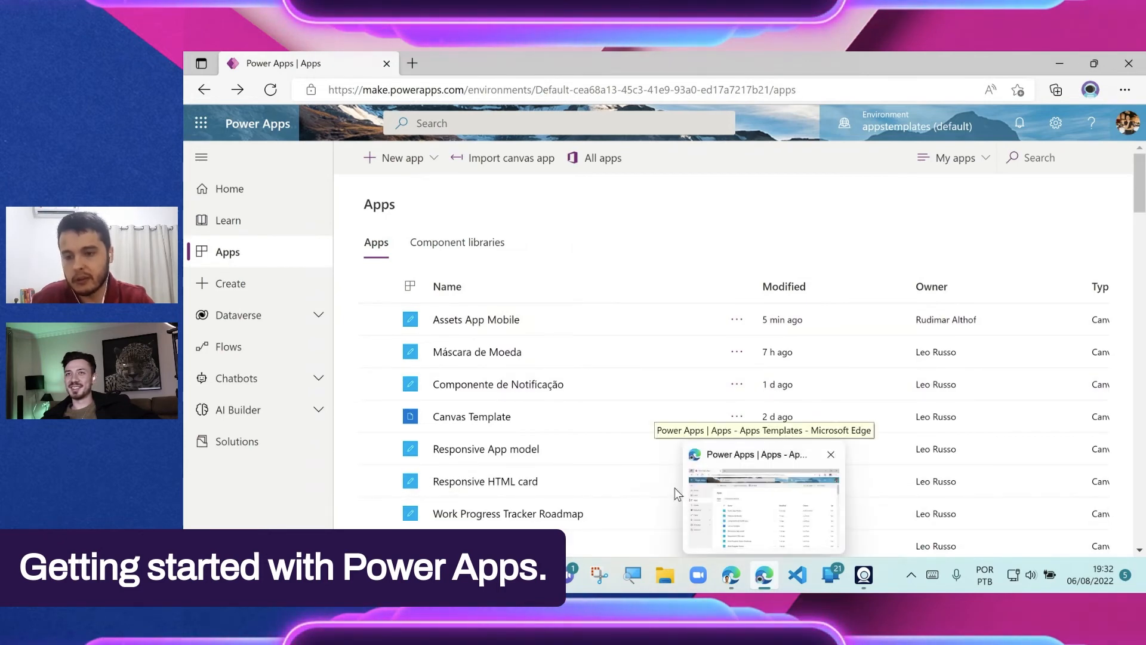
pyautogui.click(492, 322)
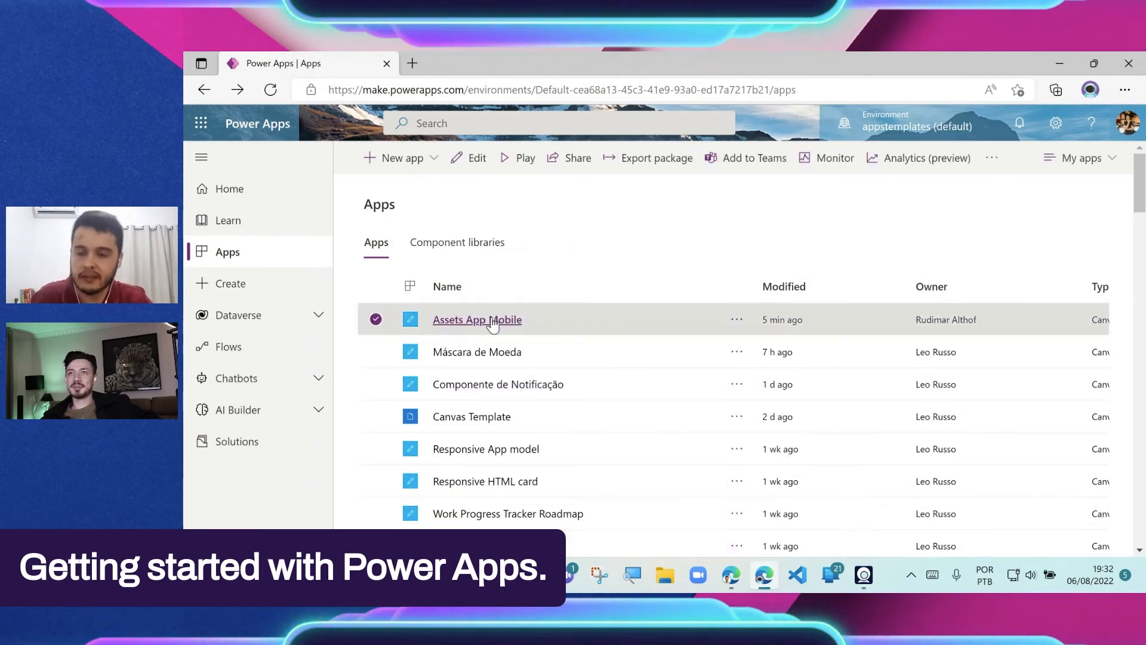
pyautogui.click(493, 321)
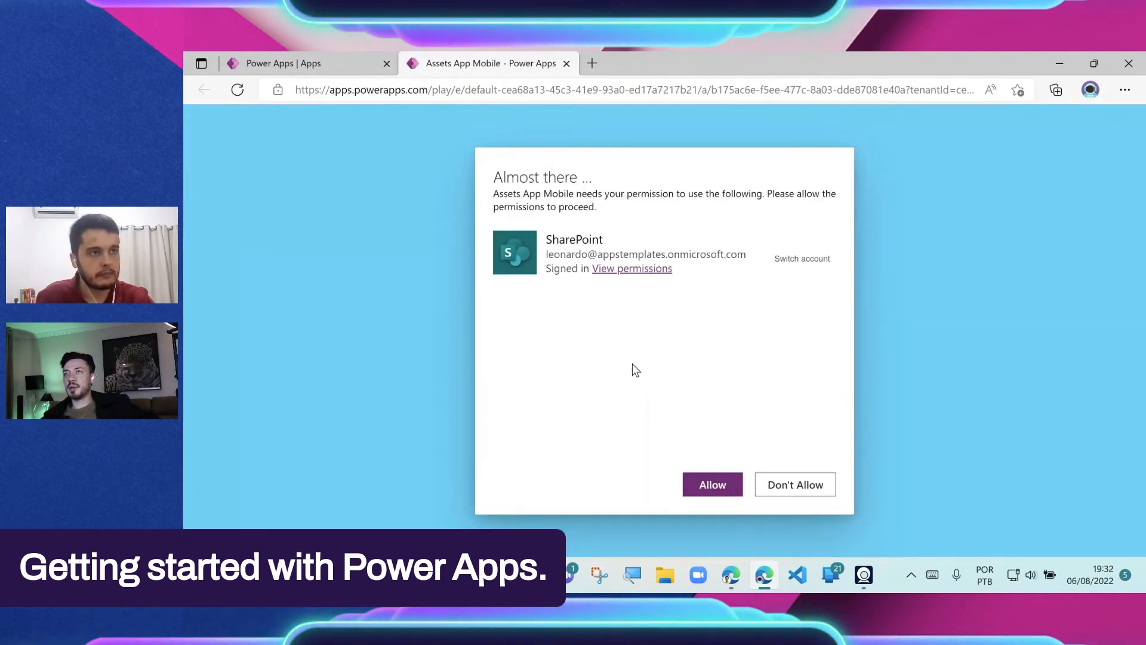
pyautogui.click(708, 485)
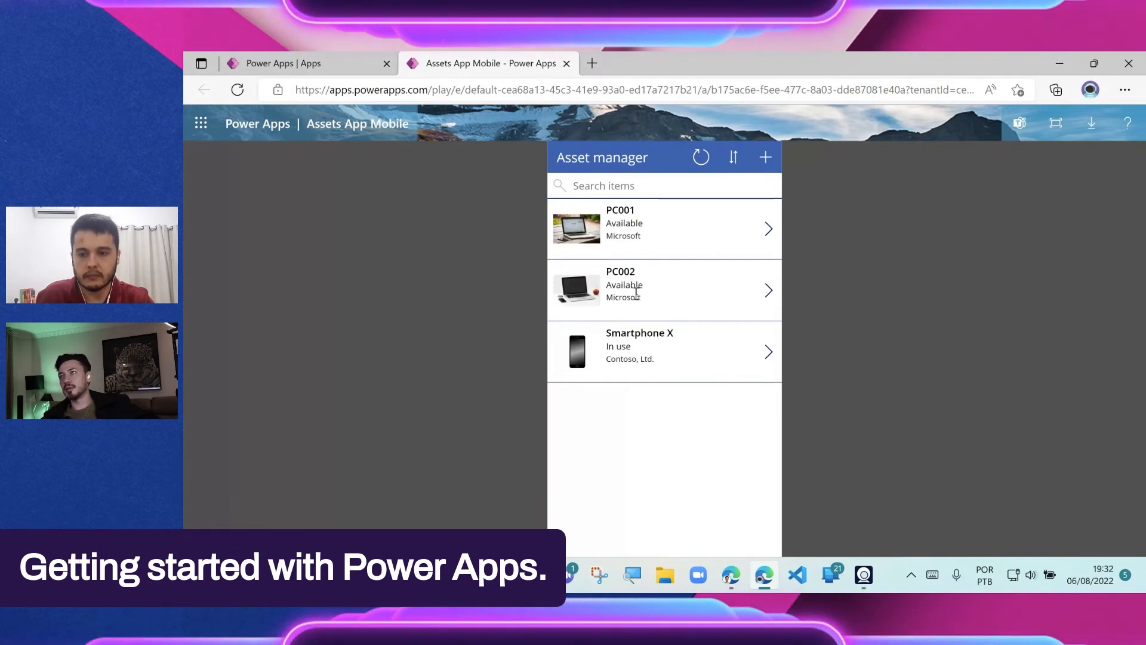
# Step: Check the PC001 asset's detail screen in the running app and return to the asset list
pyautogui.click(769, 230)
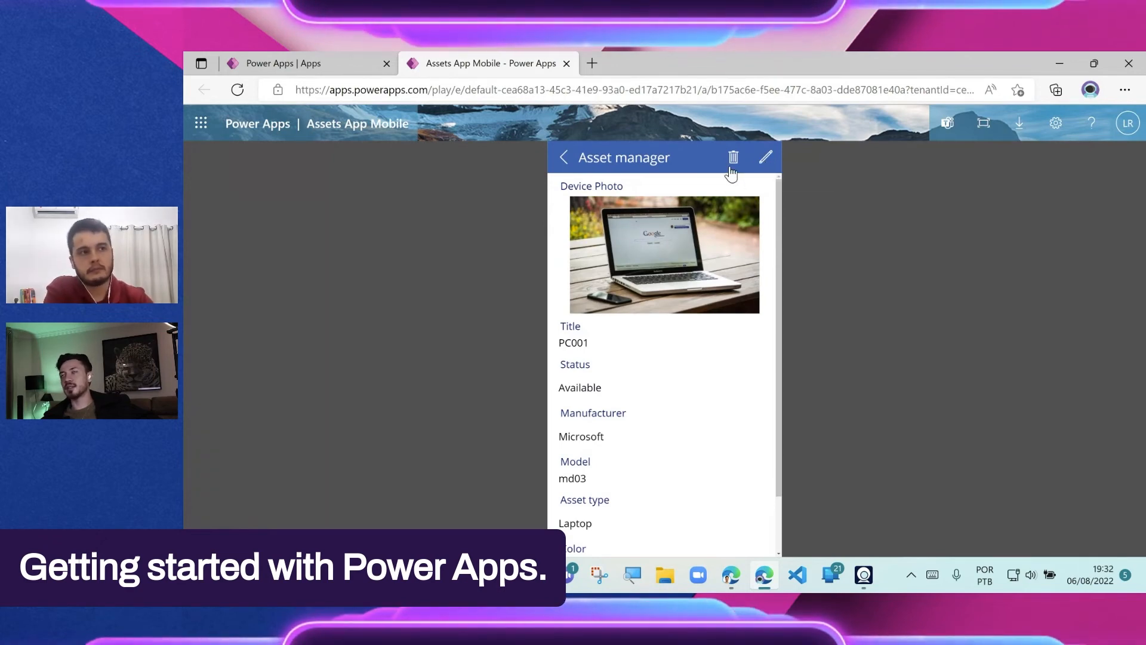
pyautogui.click(605, 170)
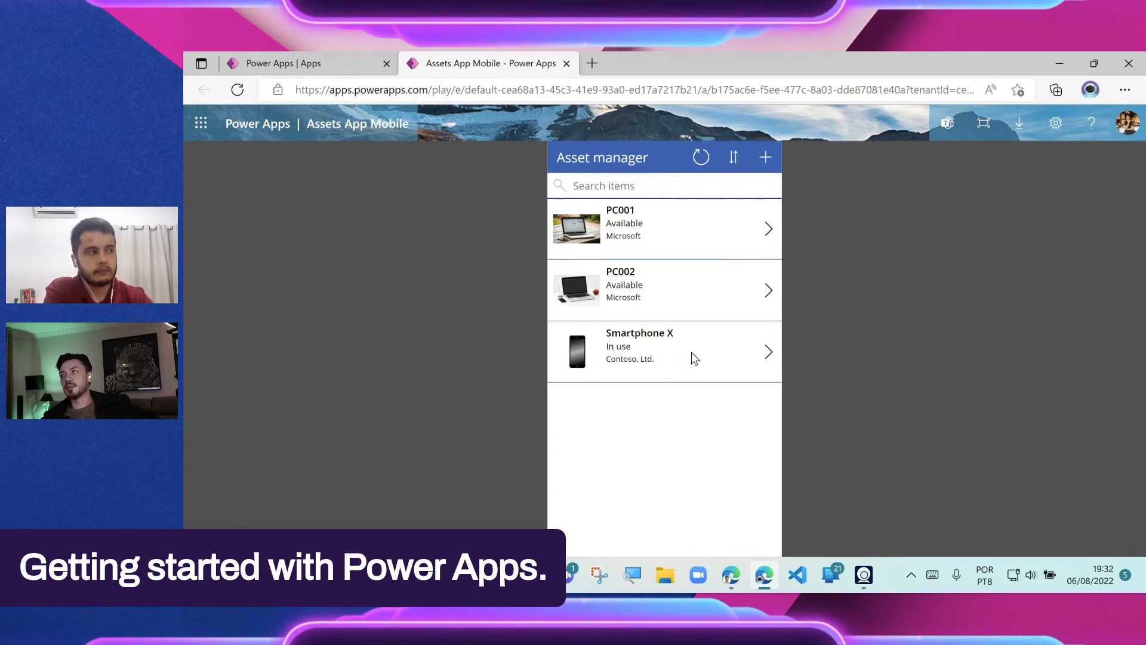
pyautogui.click(768, 230)
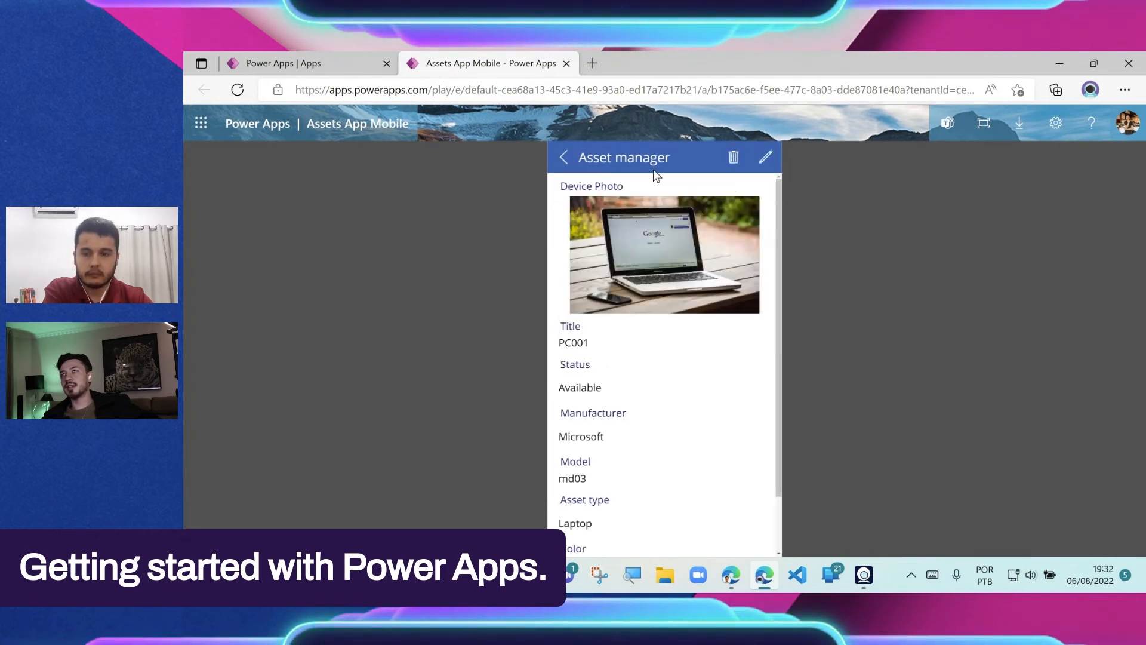
pyautogui.click(562, 160)
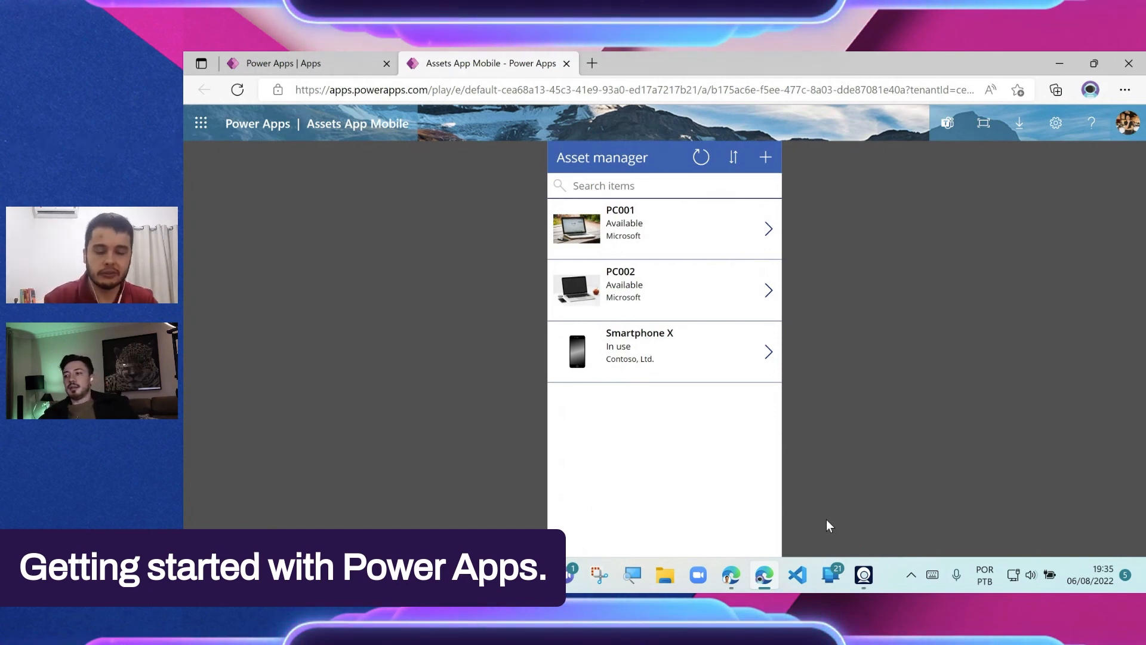
# Step: Switch to the Live Streaming Studio window and hide the shared screen from the broadcast
pyautogui.click(764, 576)
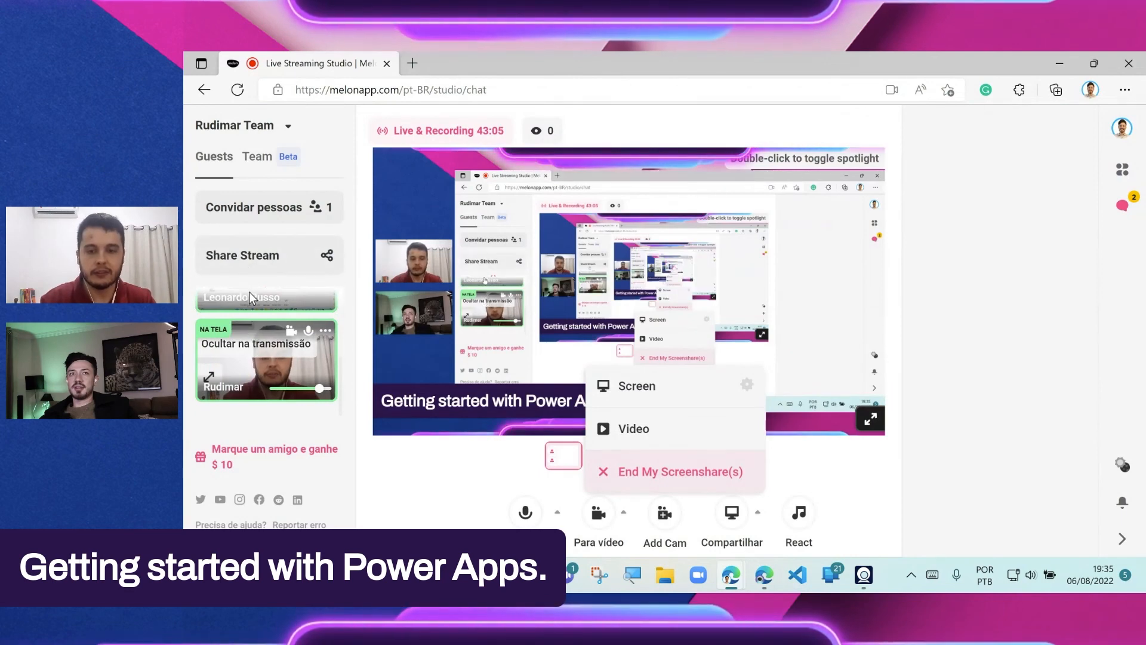
pyautogui.scroll(-2, 299, 348)
pyautogui.scroll(-1, 300, 404)
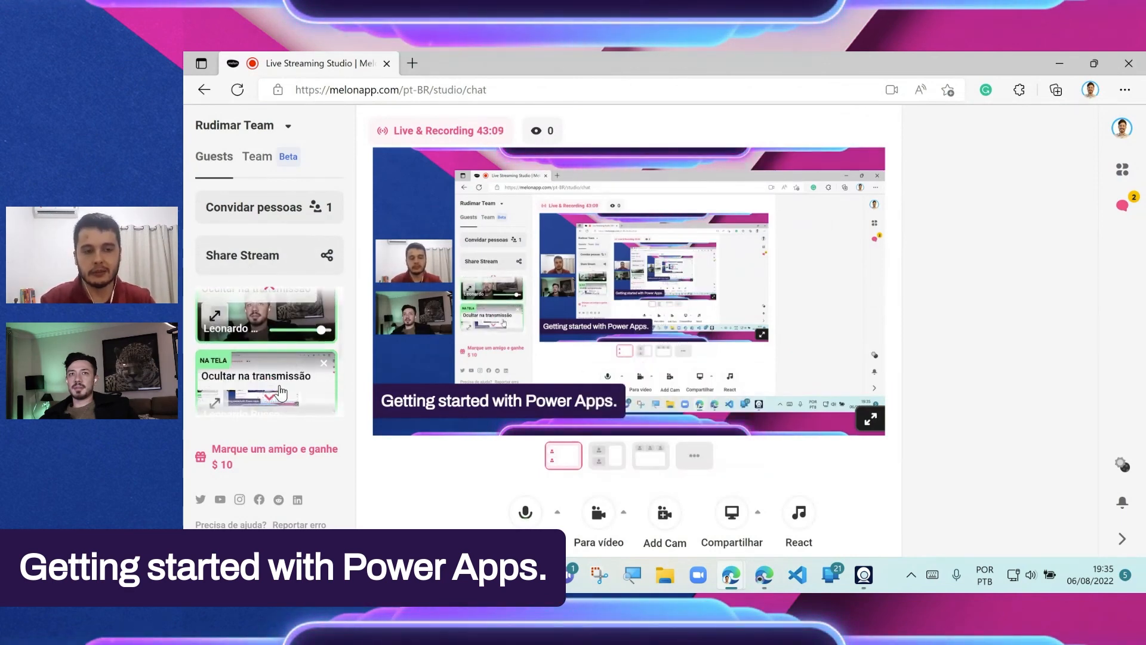
pyautogui.scroll(-1, 263, 358)
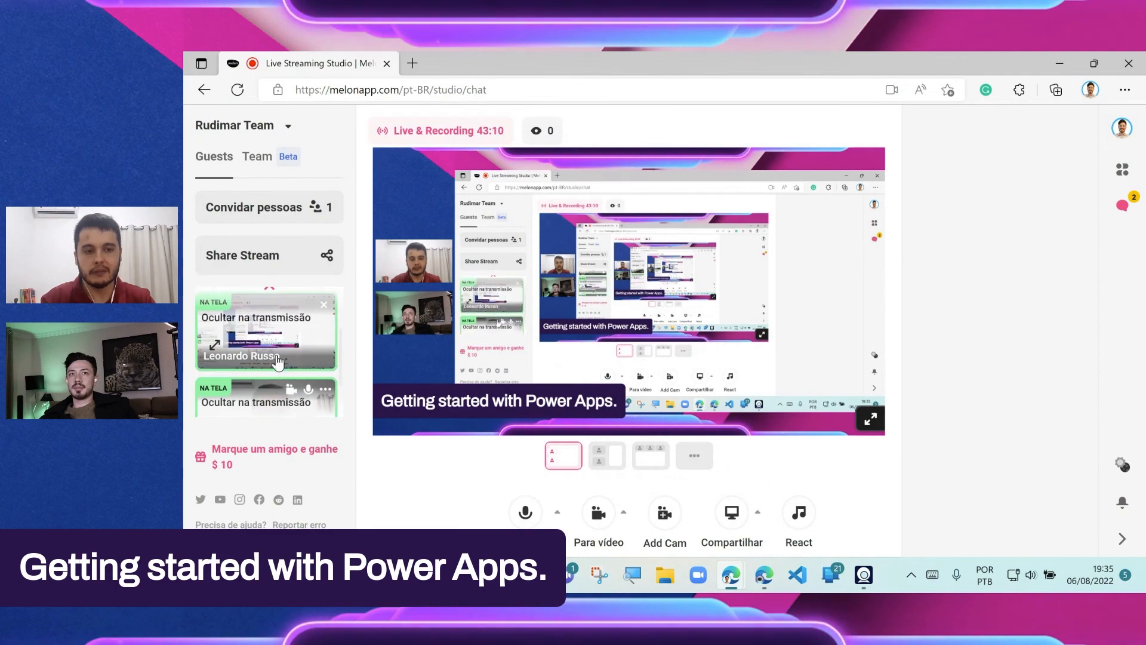
pyautogui.click(242, 323)
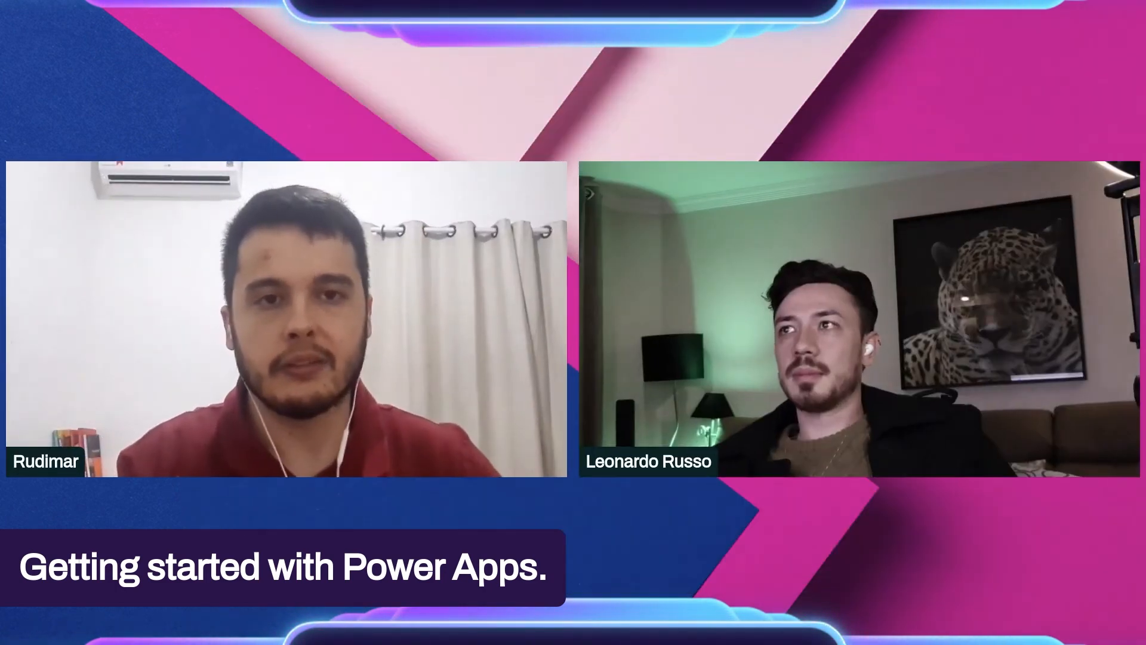